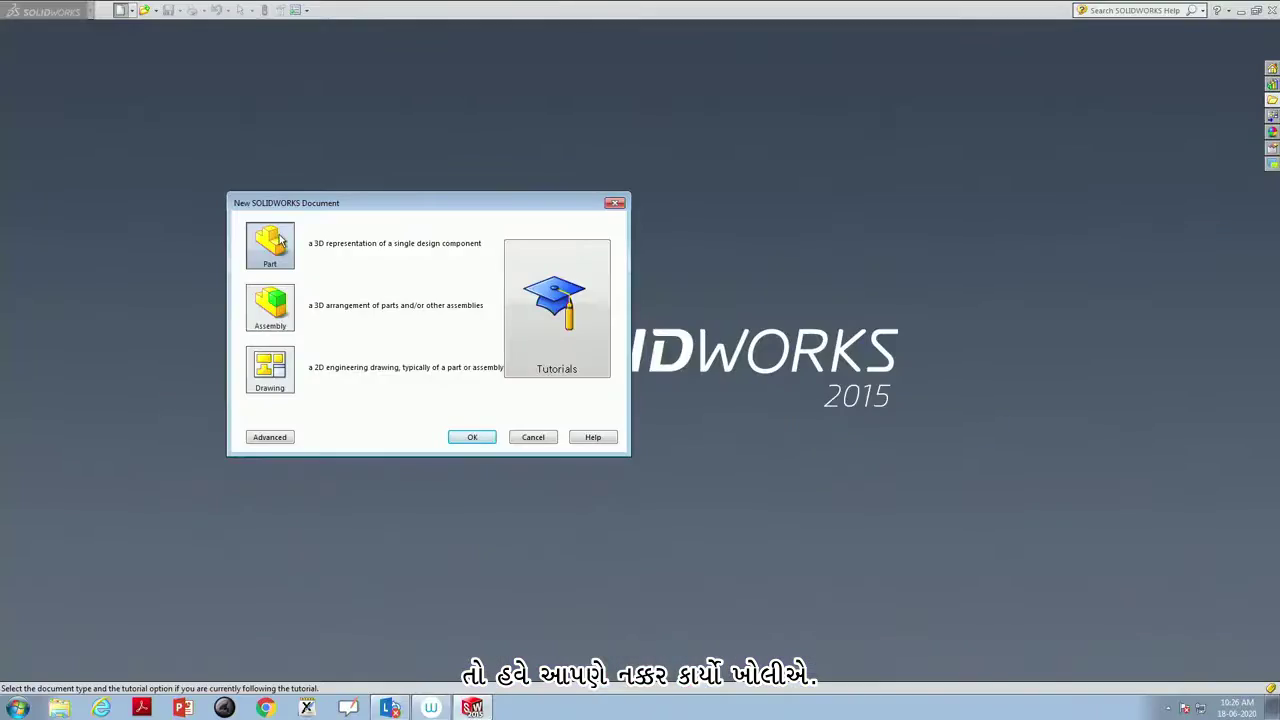
- Create a new part and start a sketch on the Front Plane
double_click(270, 244)
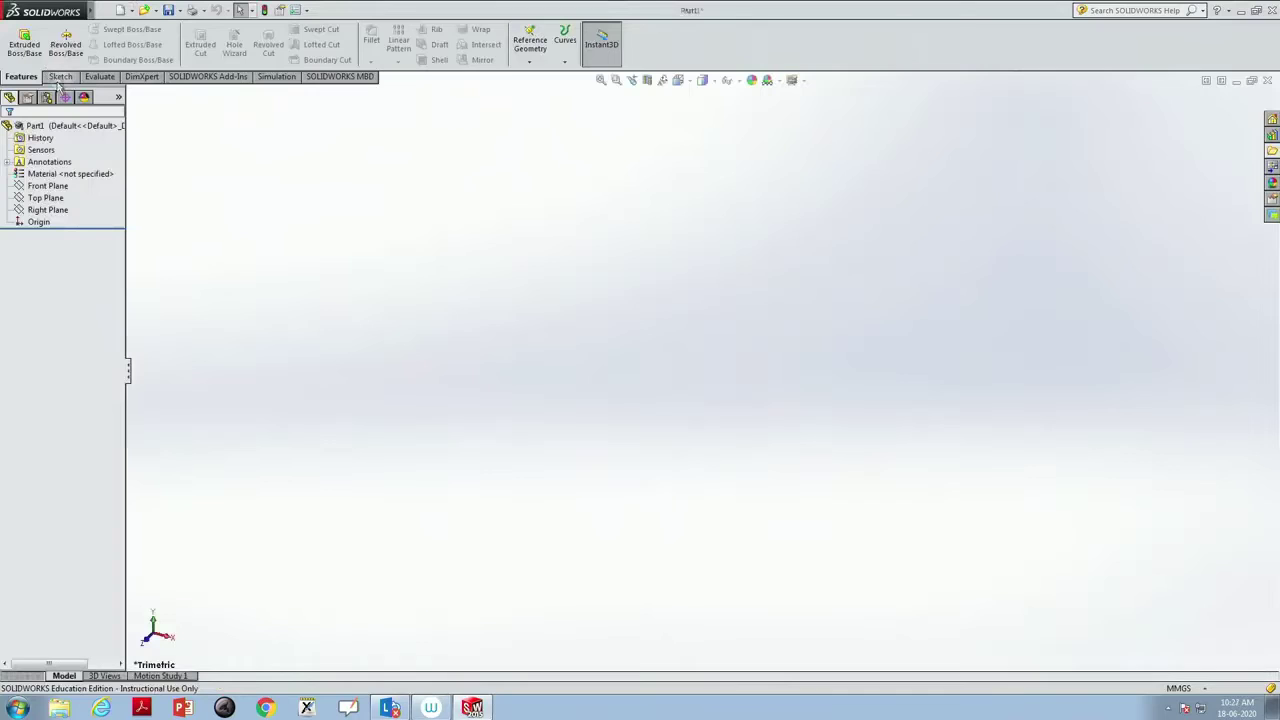
click(48, 210)
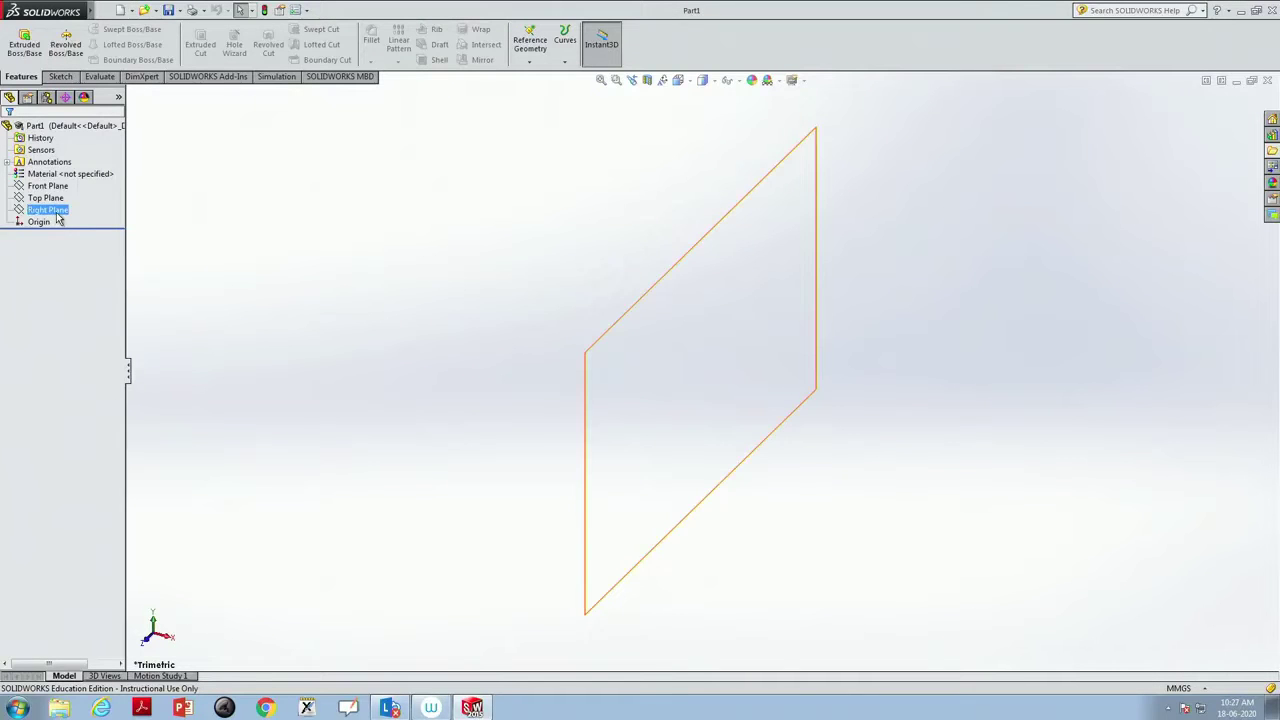
click(55, 188)
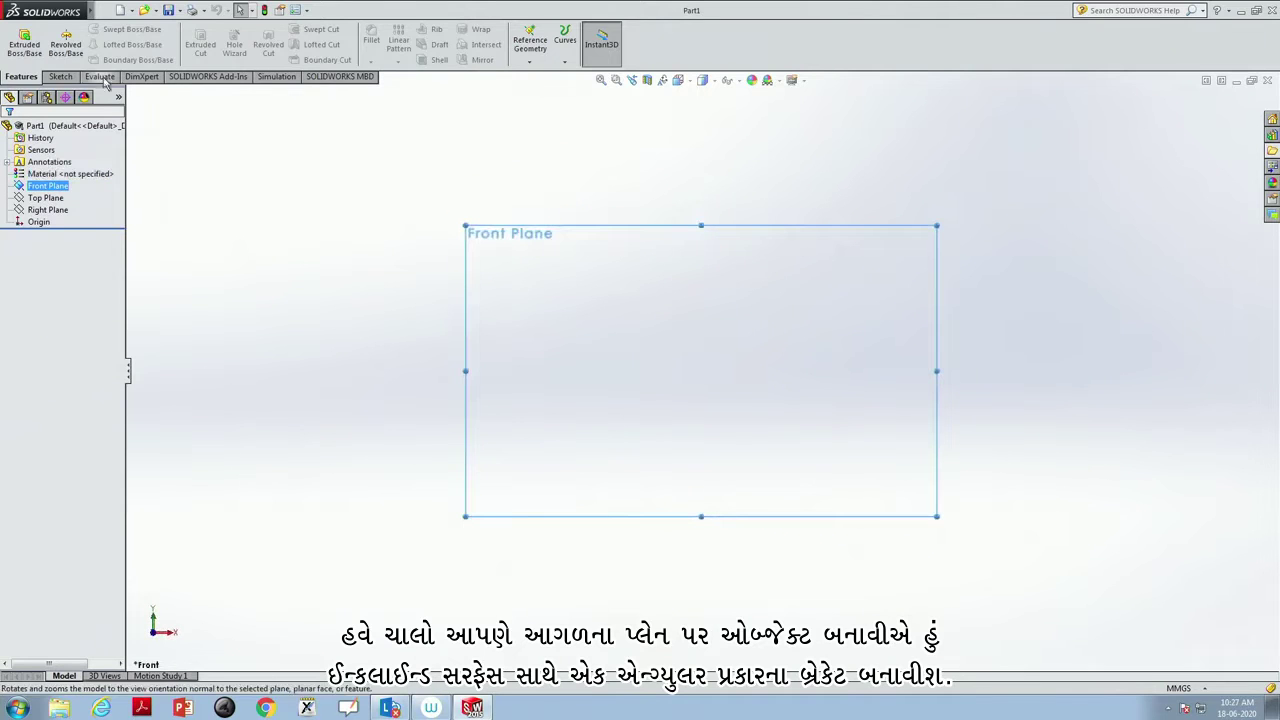
click(60, 76)
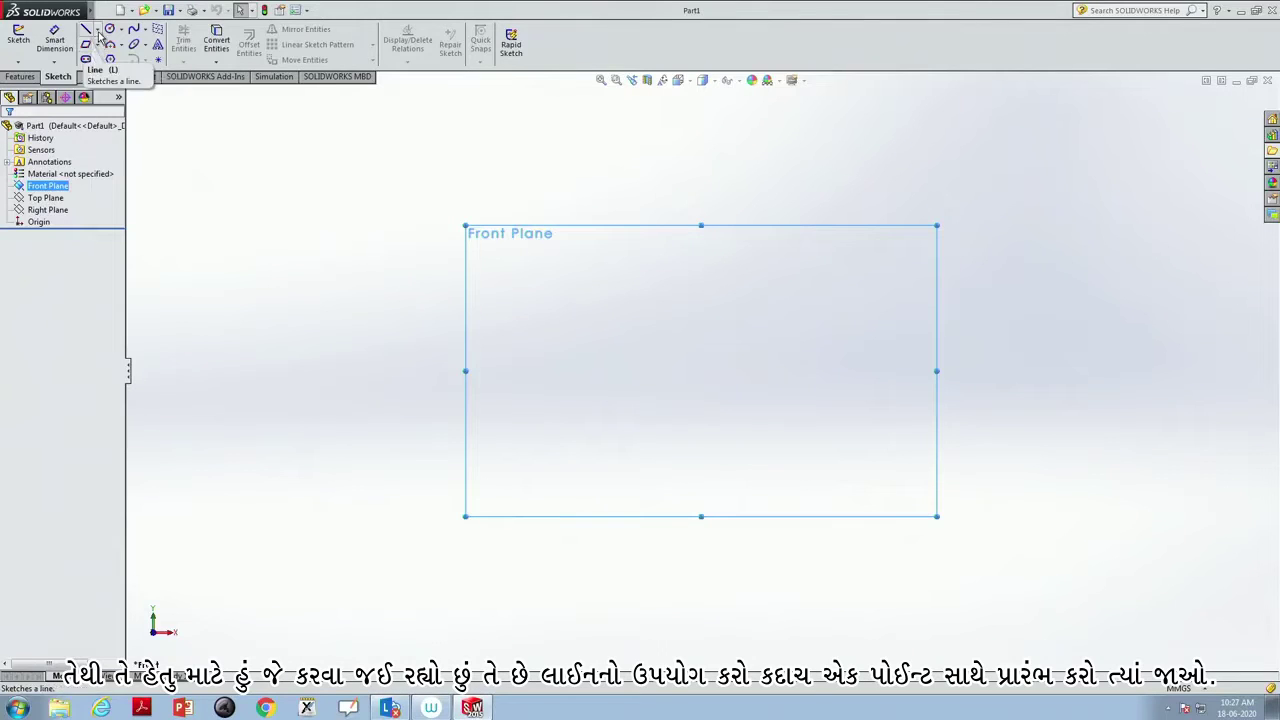
- Draw a closed L-shaped outline of connected lines starting and ending at the origin
click(96, 30)
click(108, 45)
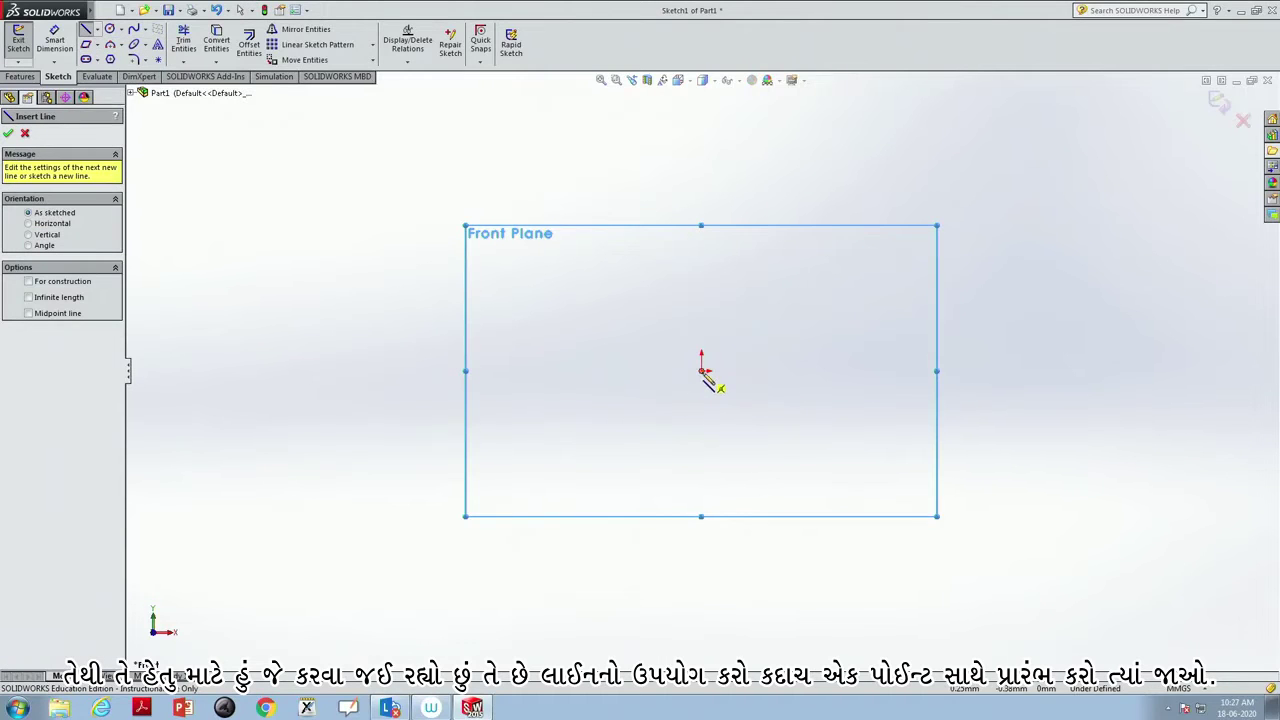
click(704, 373)
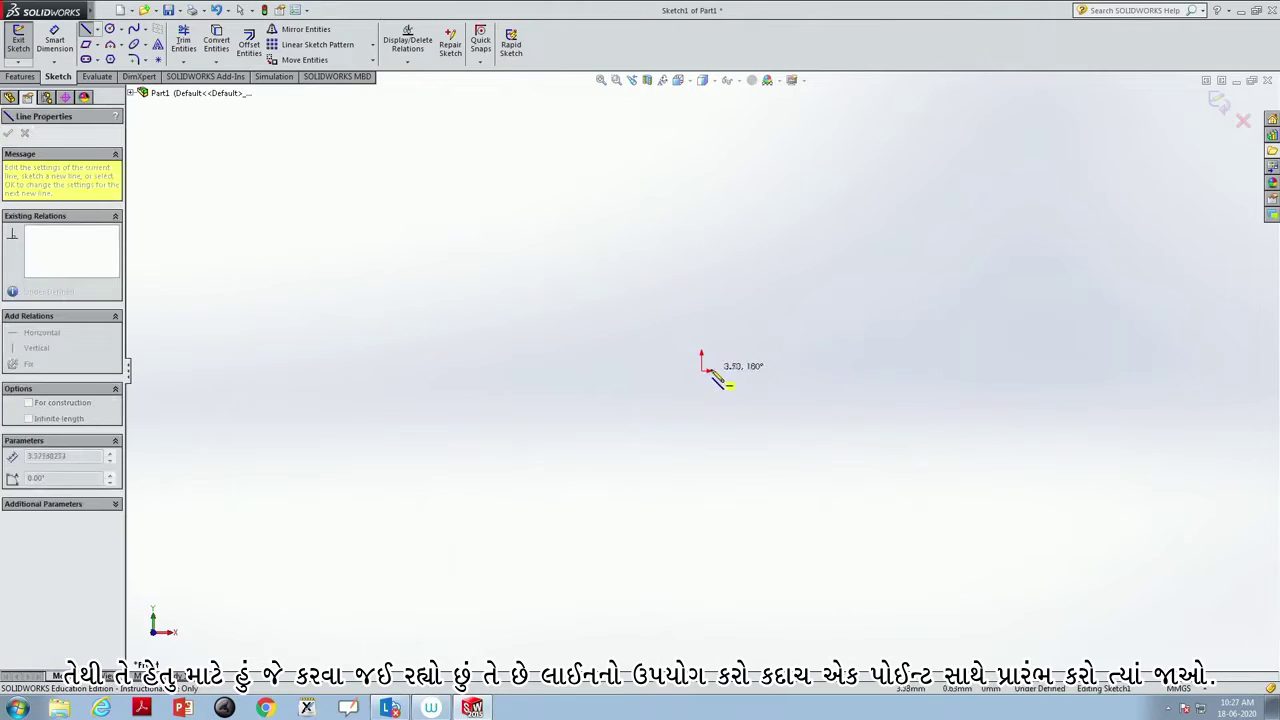
click(718, 248)
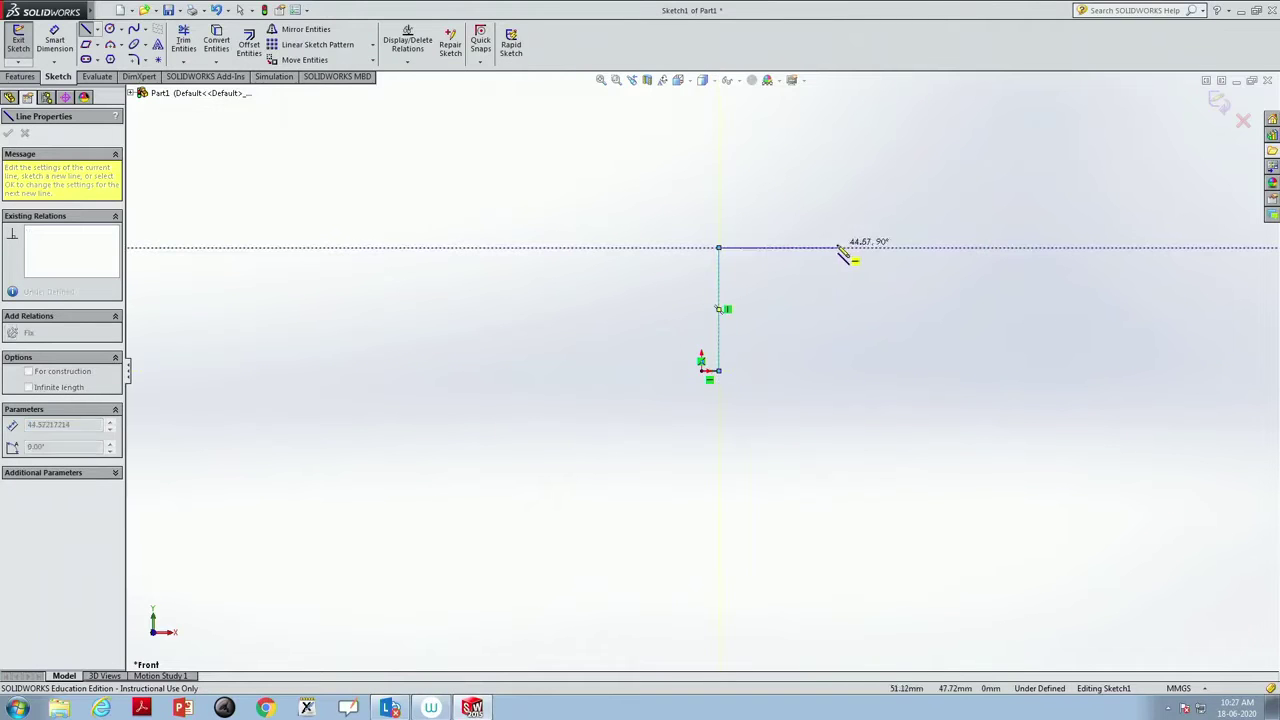
click(849, 247)
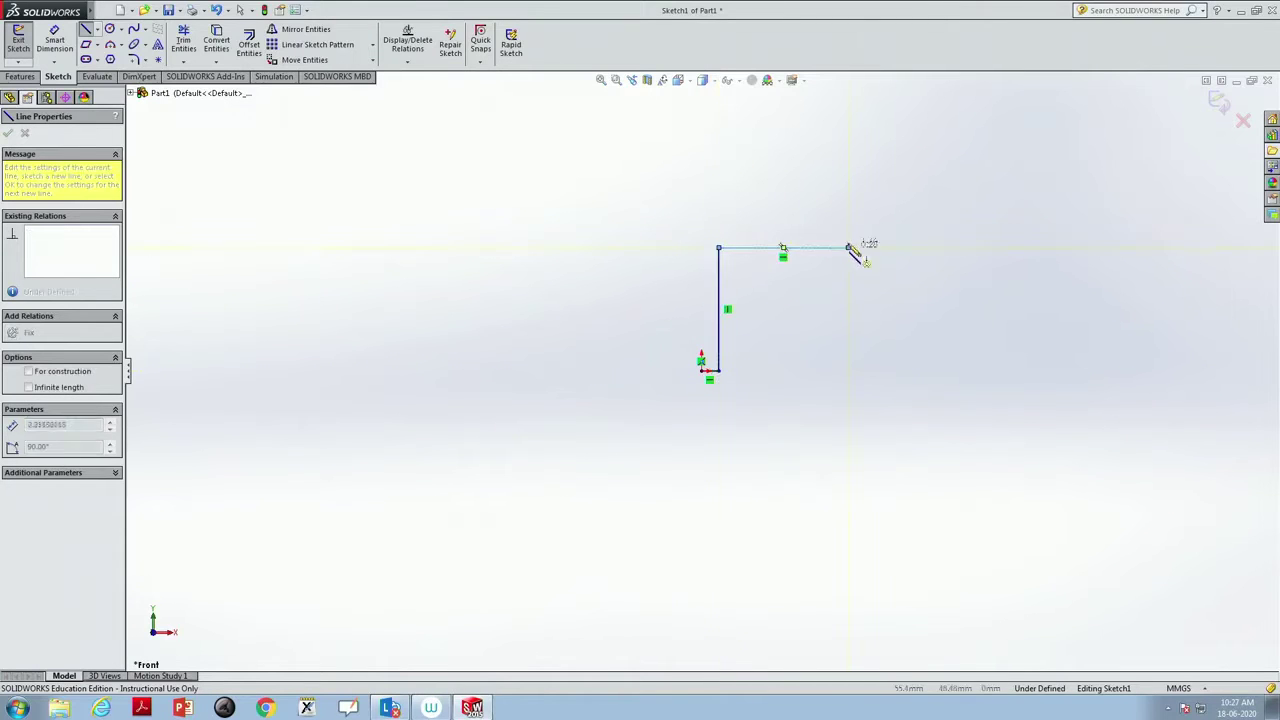
click(849, 233)
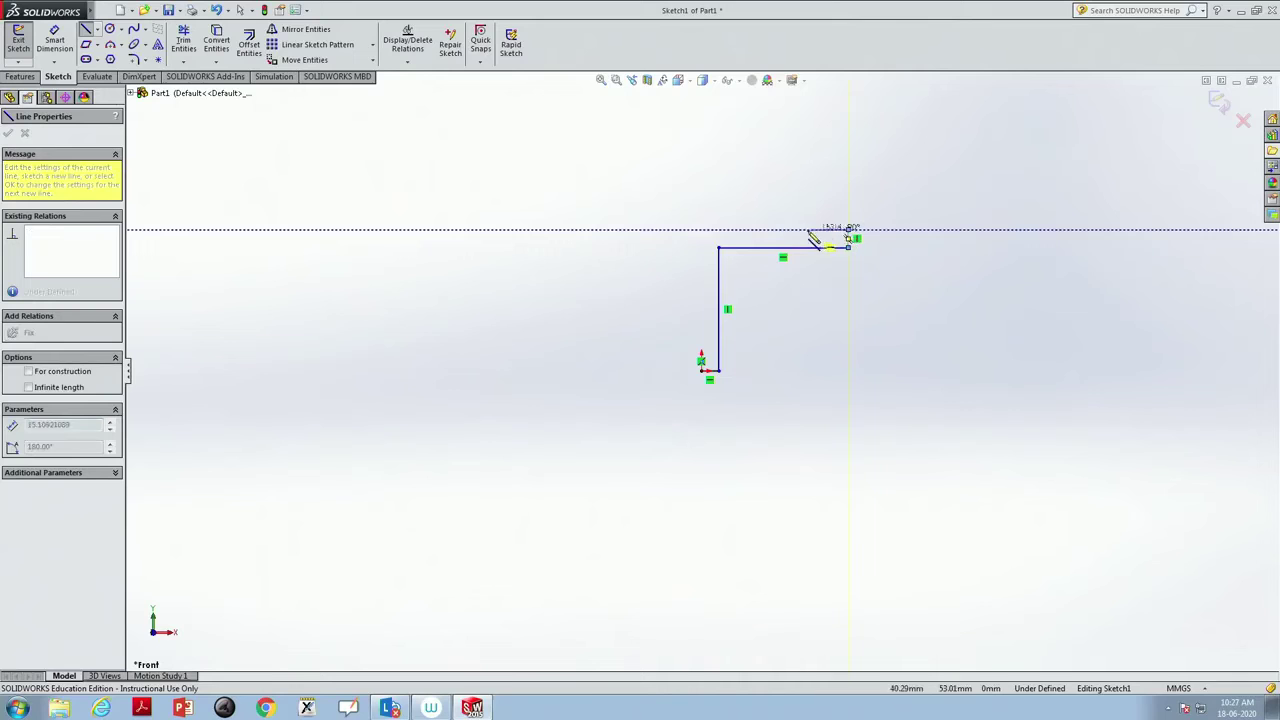
click(701, 231)
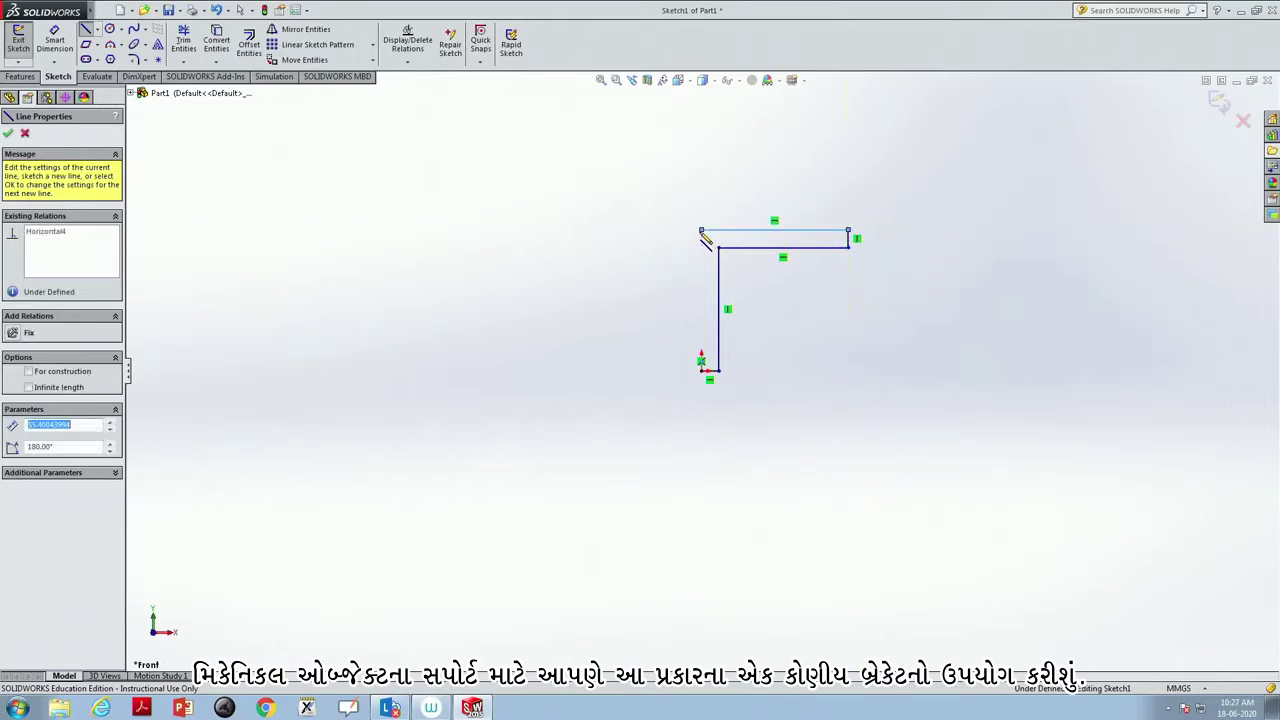
click(701, 371)
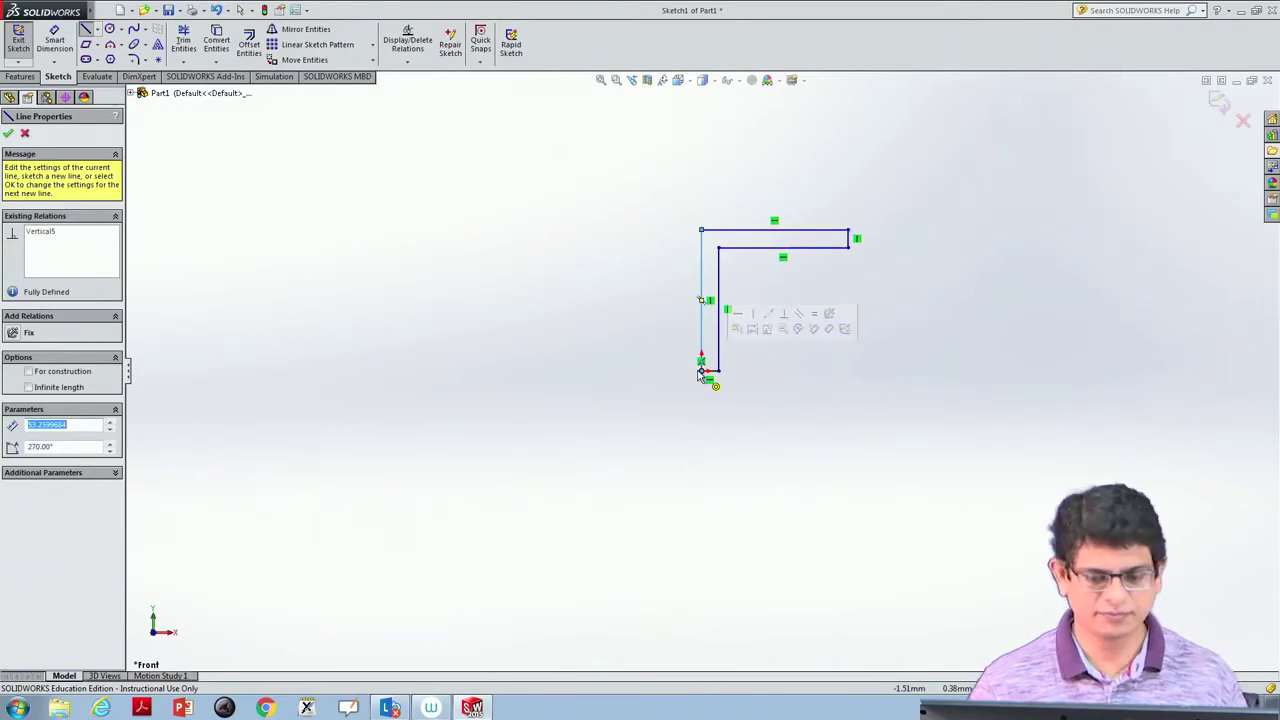
key(Escape)
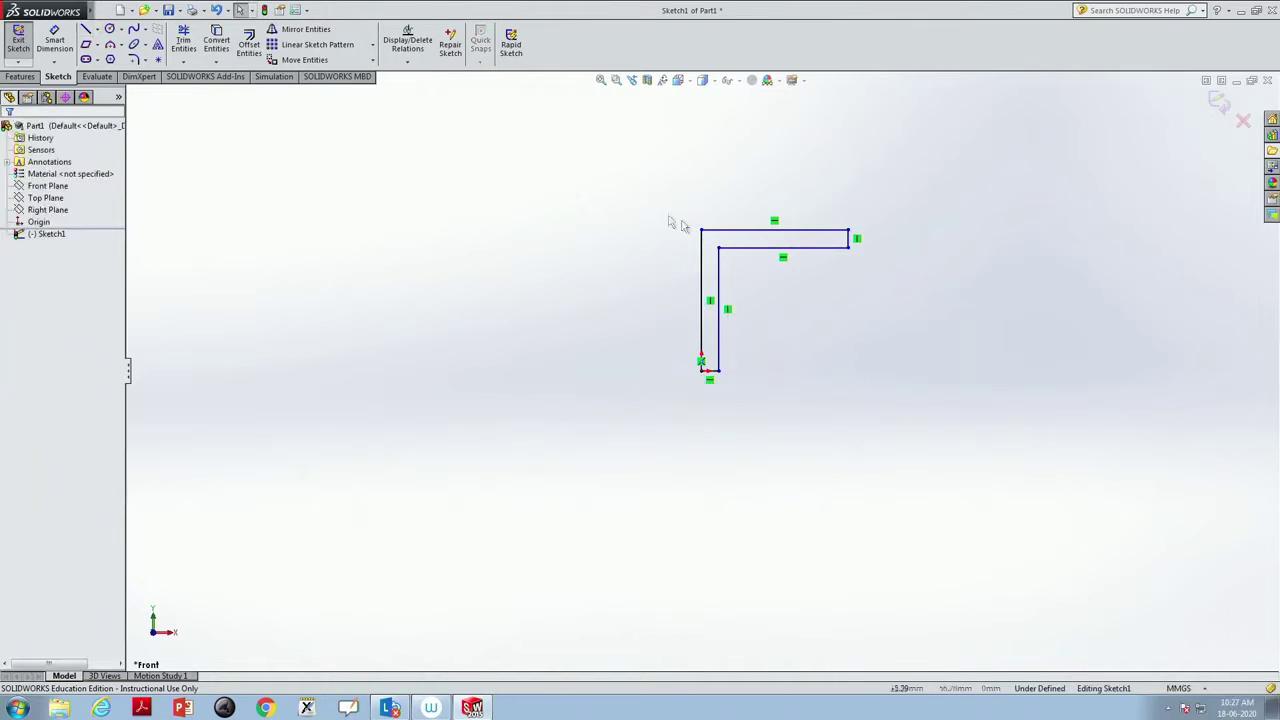
- Dimension the top outer edge of the L outline to 100 mm
click(62, 42)
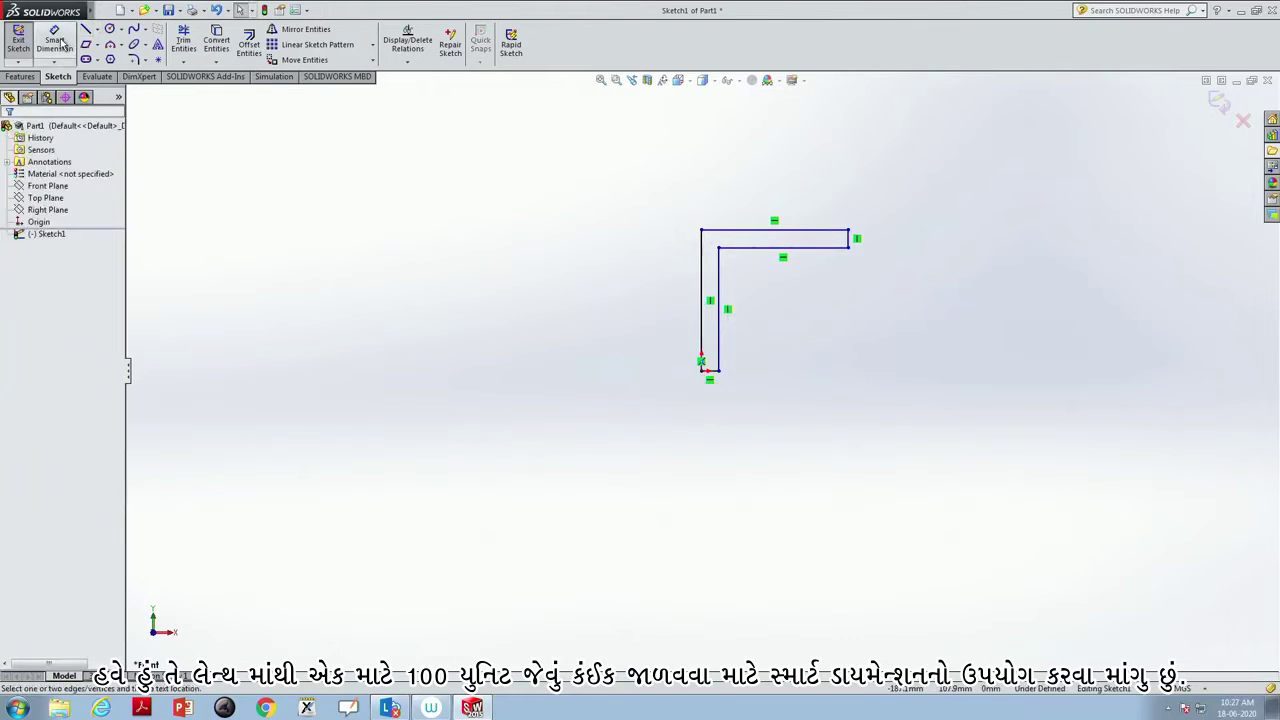
click(747, 235)
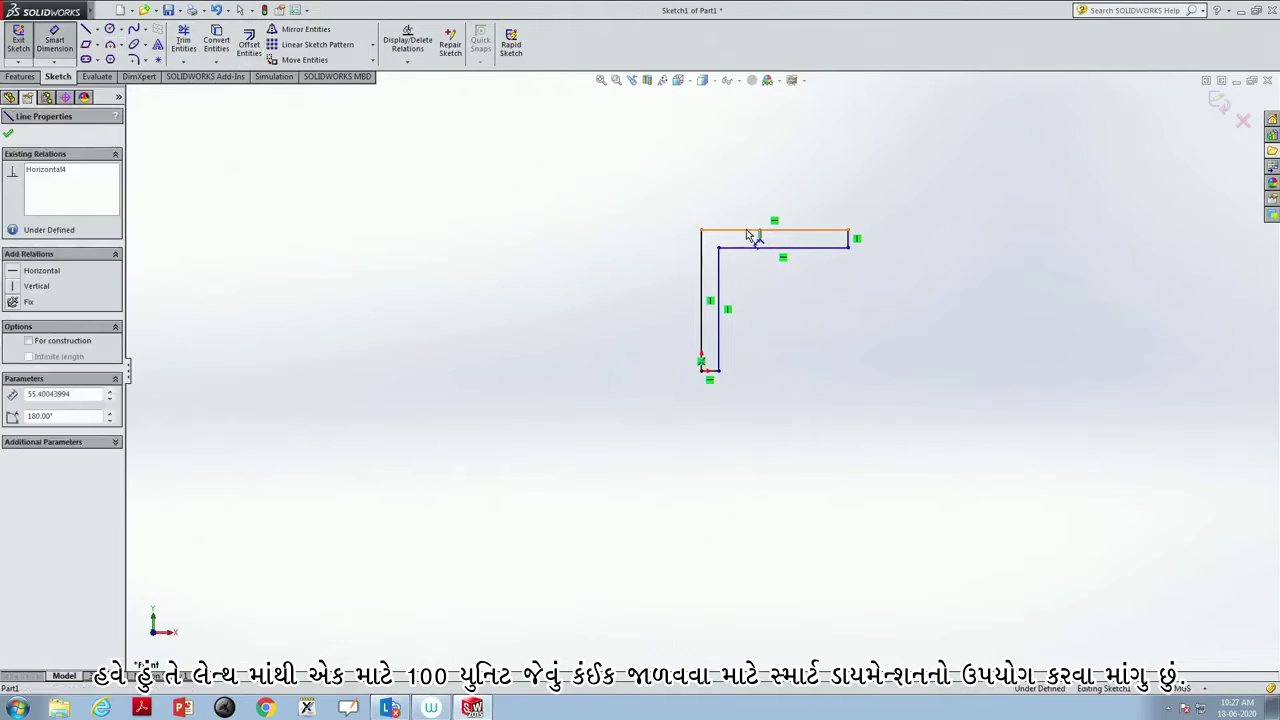
click(757, 208)
text(100)
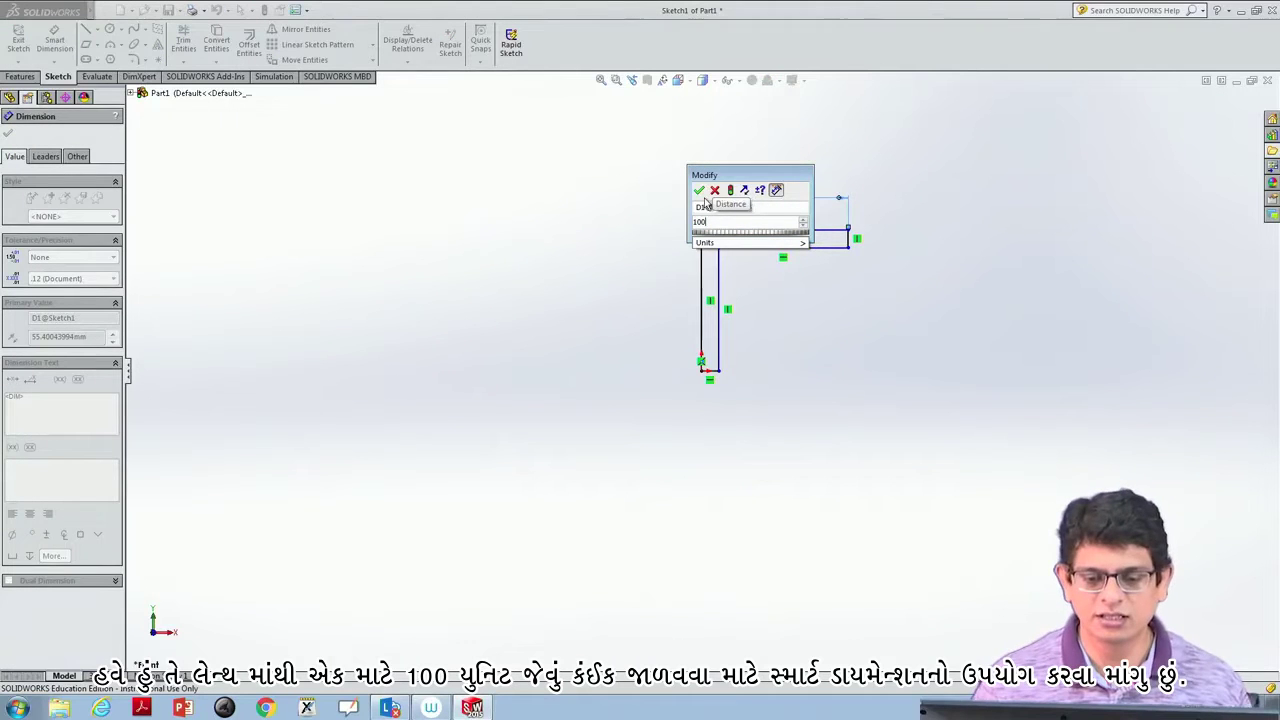
click(699, 190)
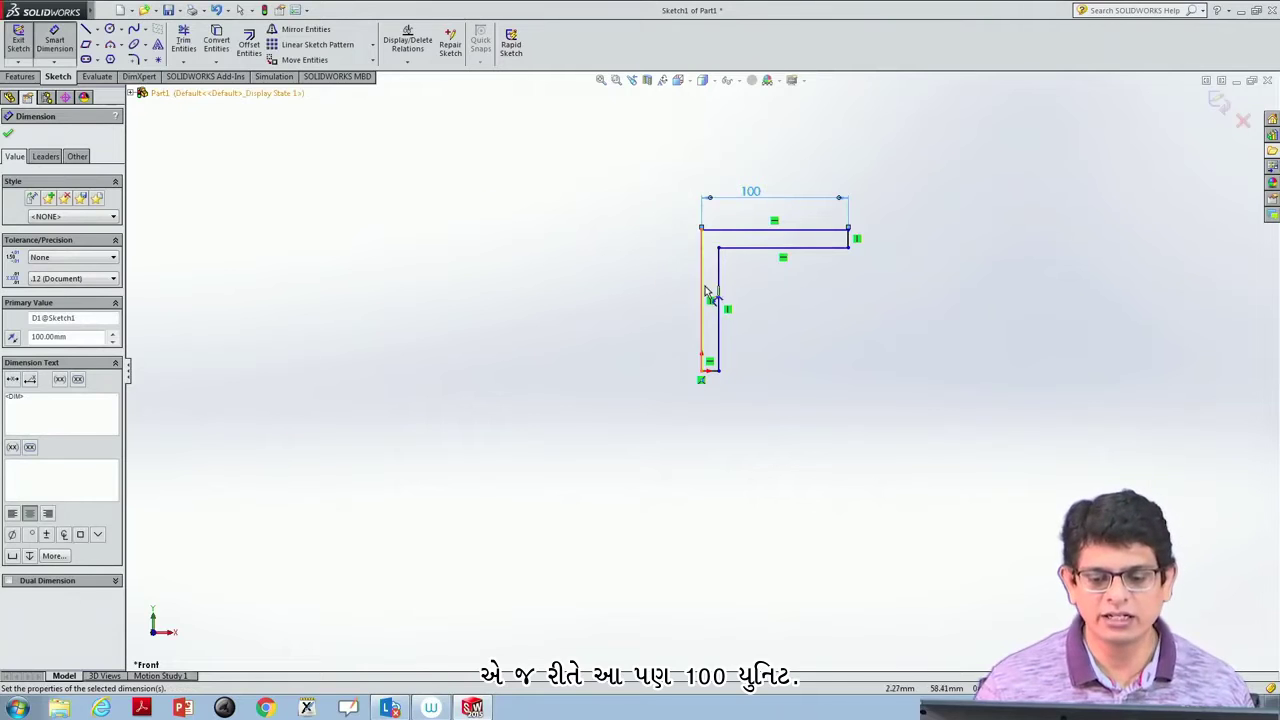
- Dimension the left outer edge to 100 mm, then select the two short end edges
click(705, 291)
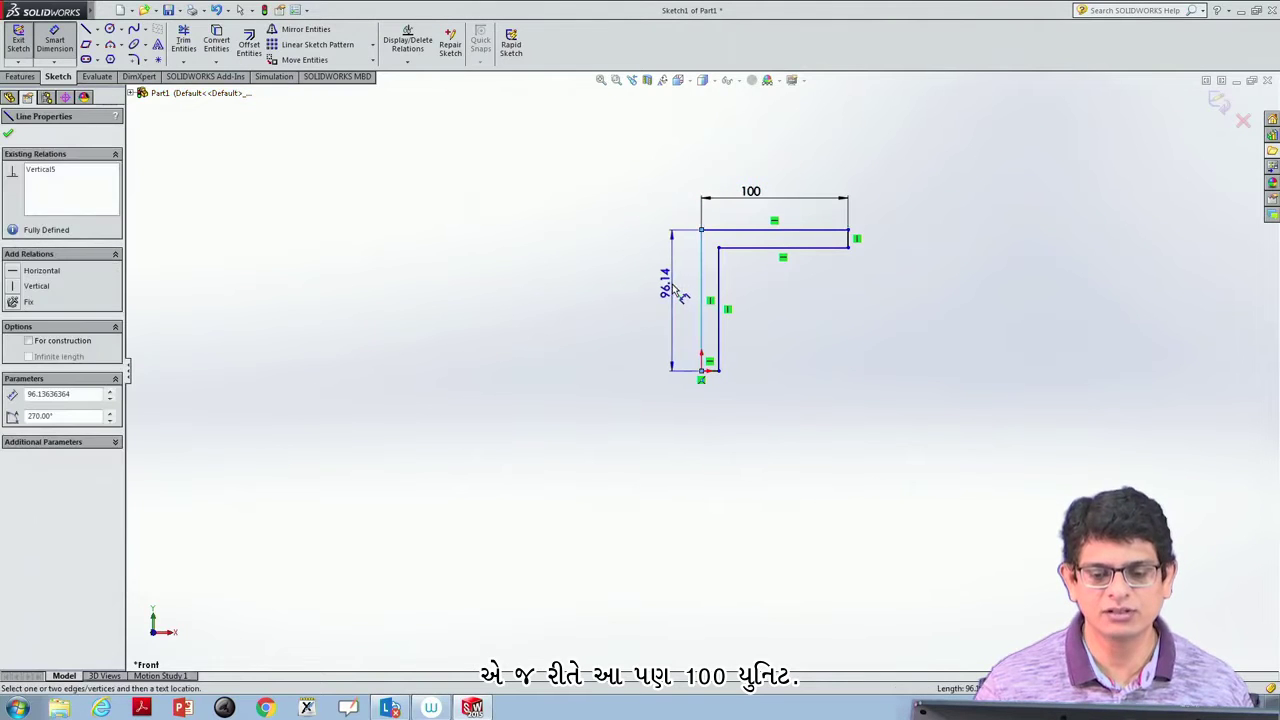
click(676, 291)
text(100)
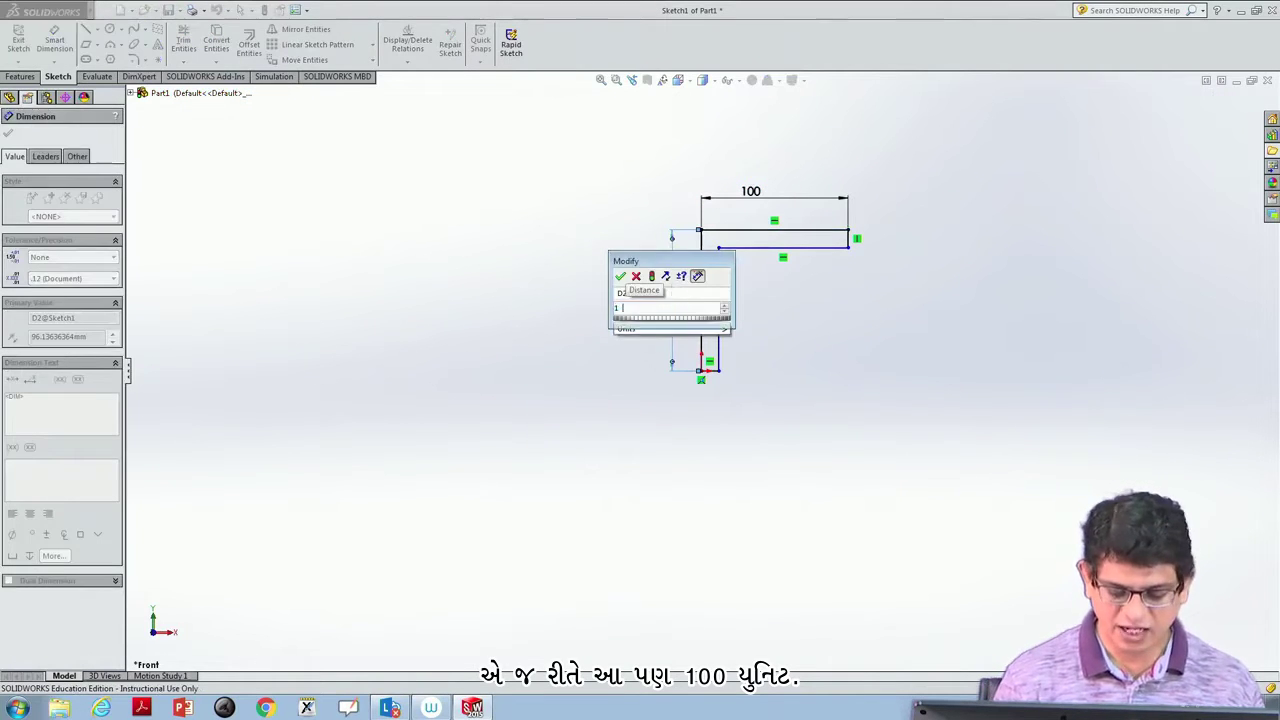
key(Return)
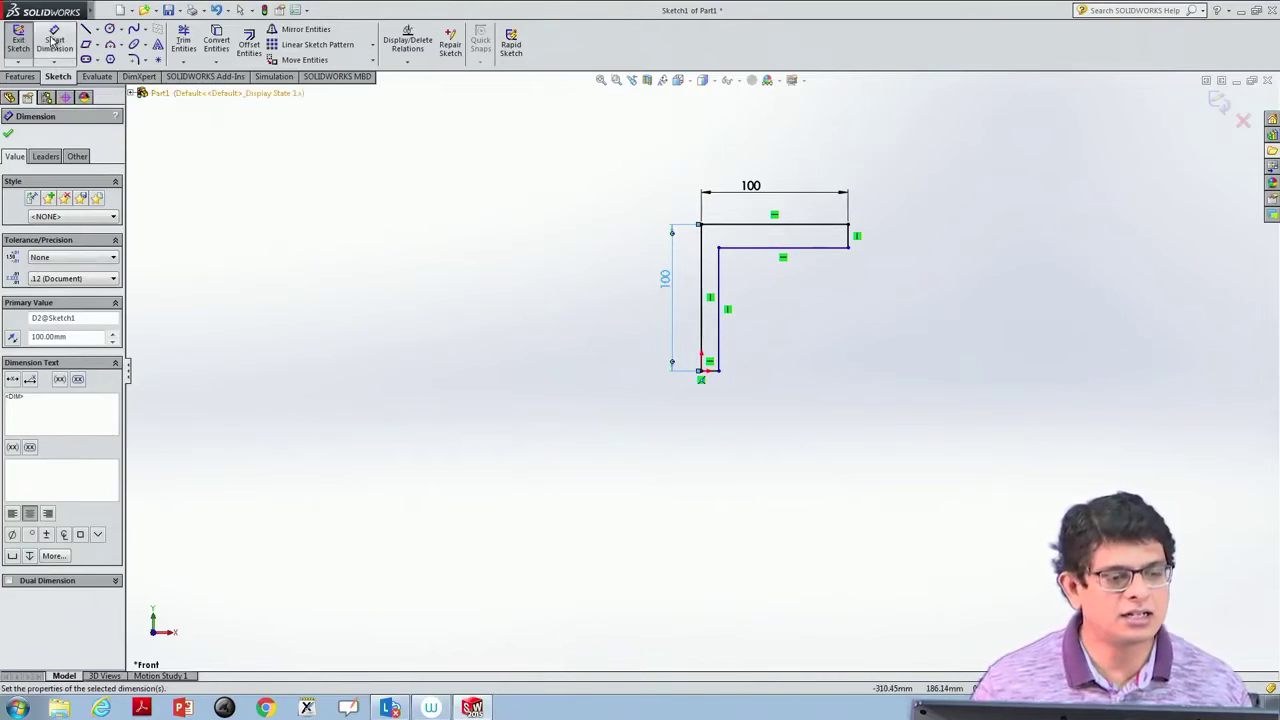
click(713, 370)
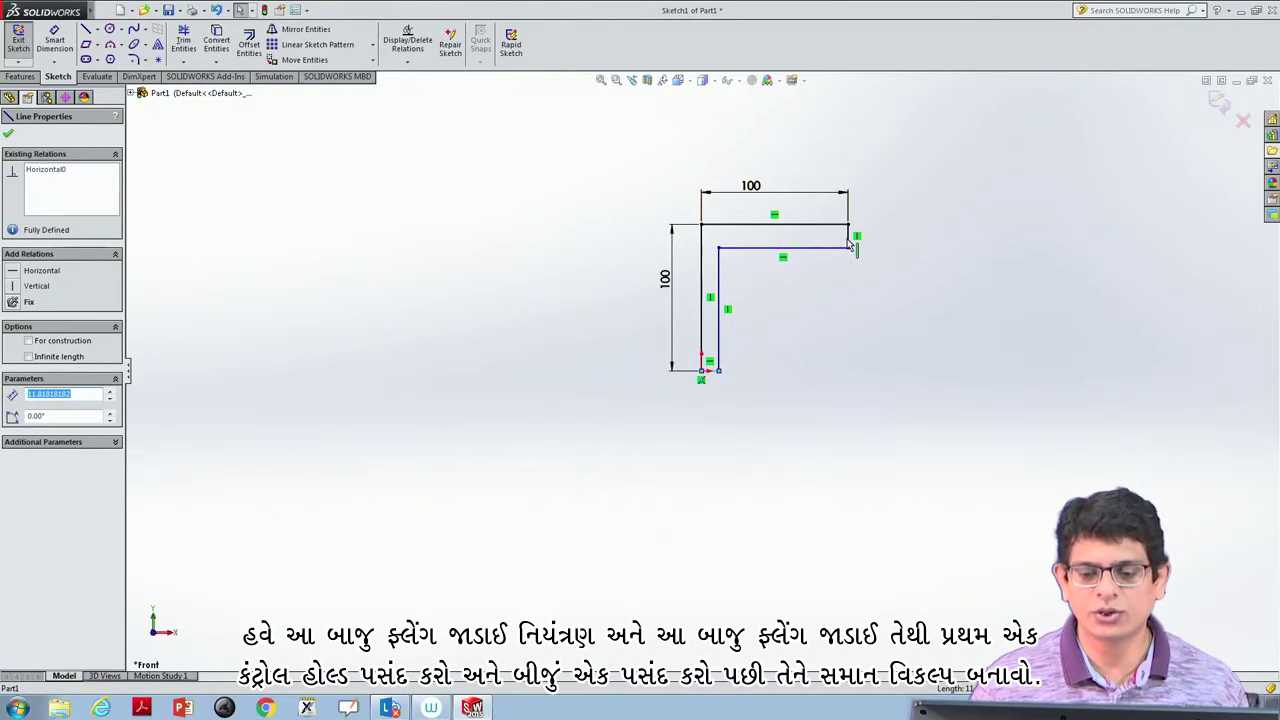
ctrl+click(848, 238)
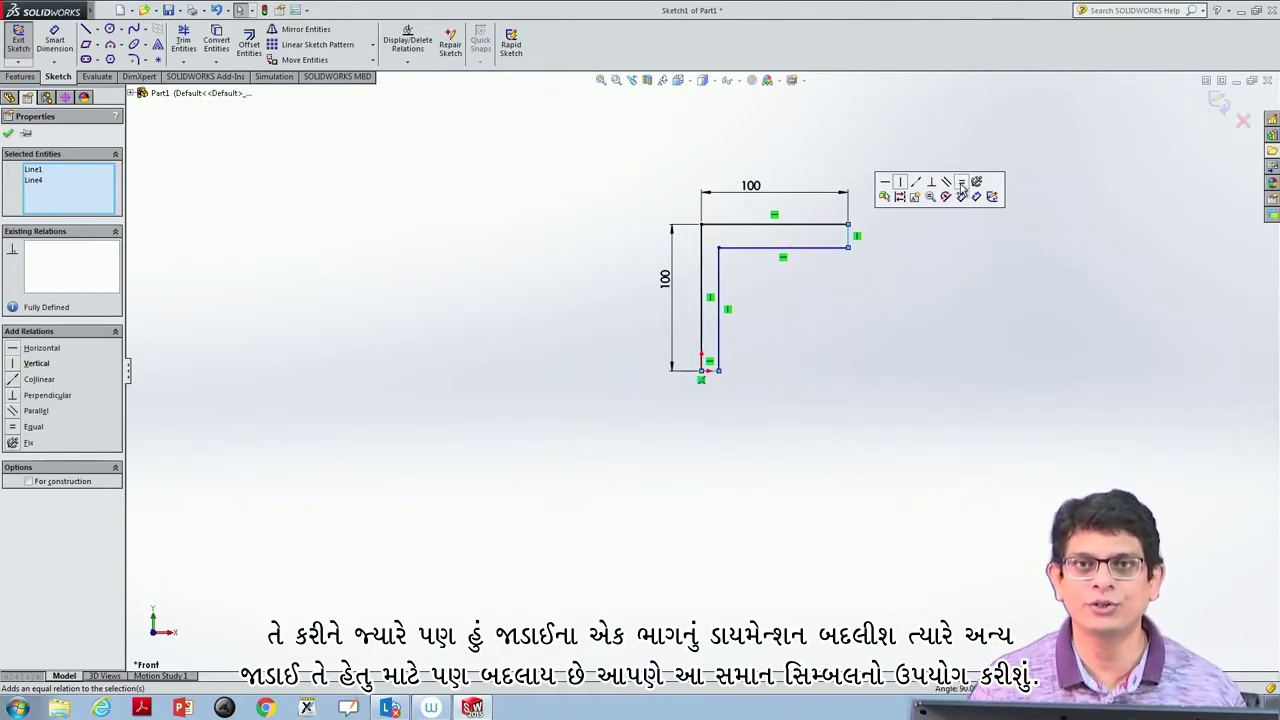
- Make the two short end edges equal and dimension the bottom thickness to 10 mm
click(961, 183)
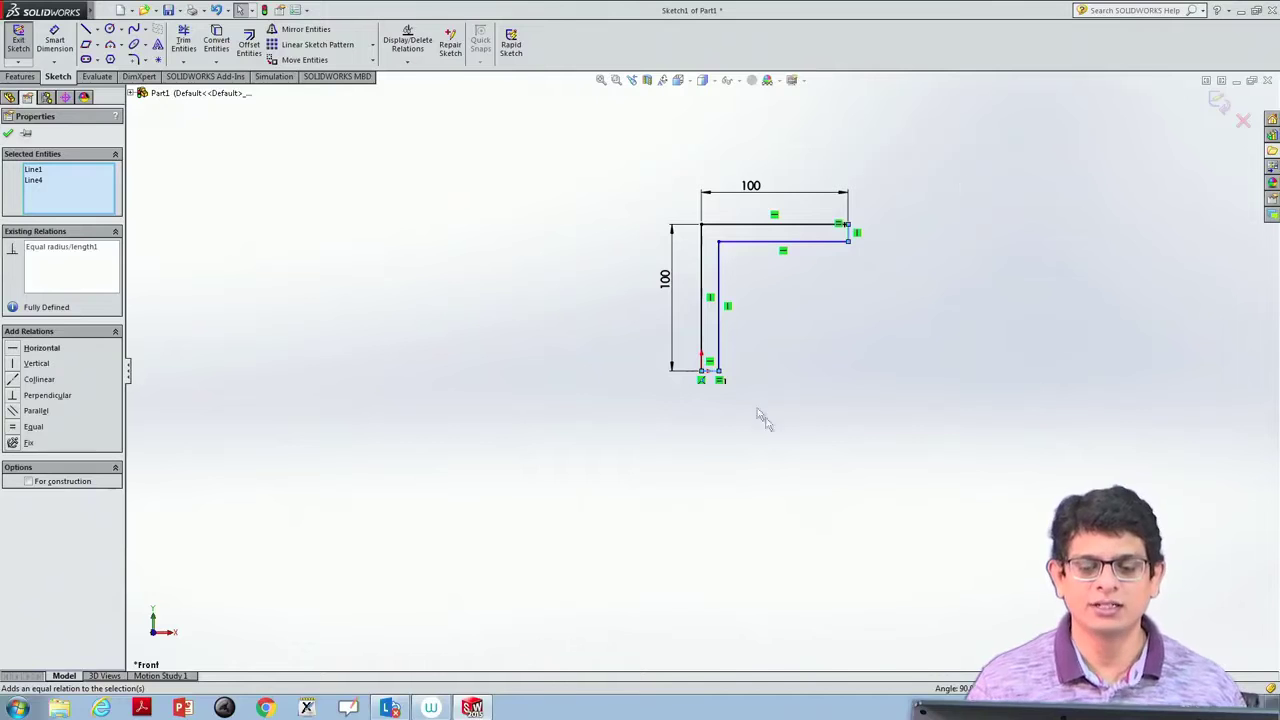
click(54, 40)
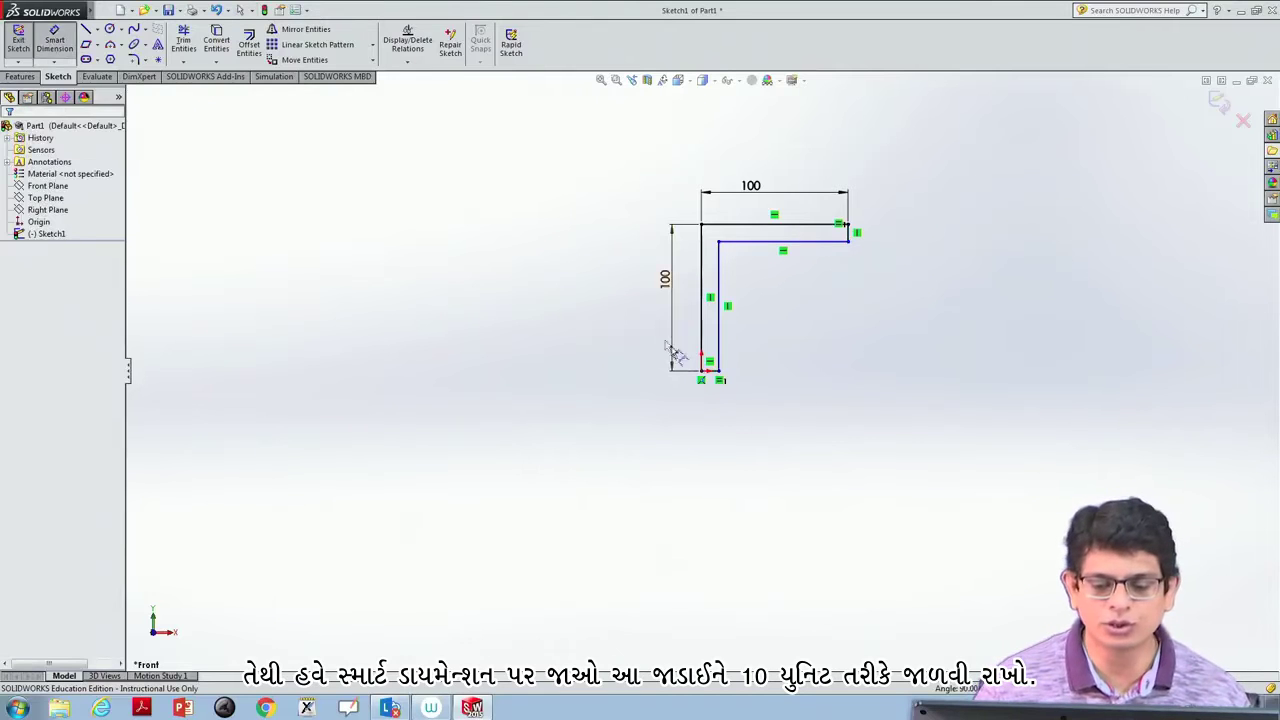
click(716, 376)
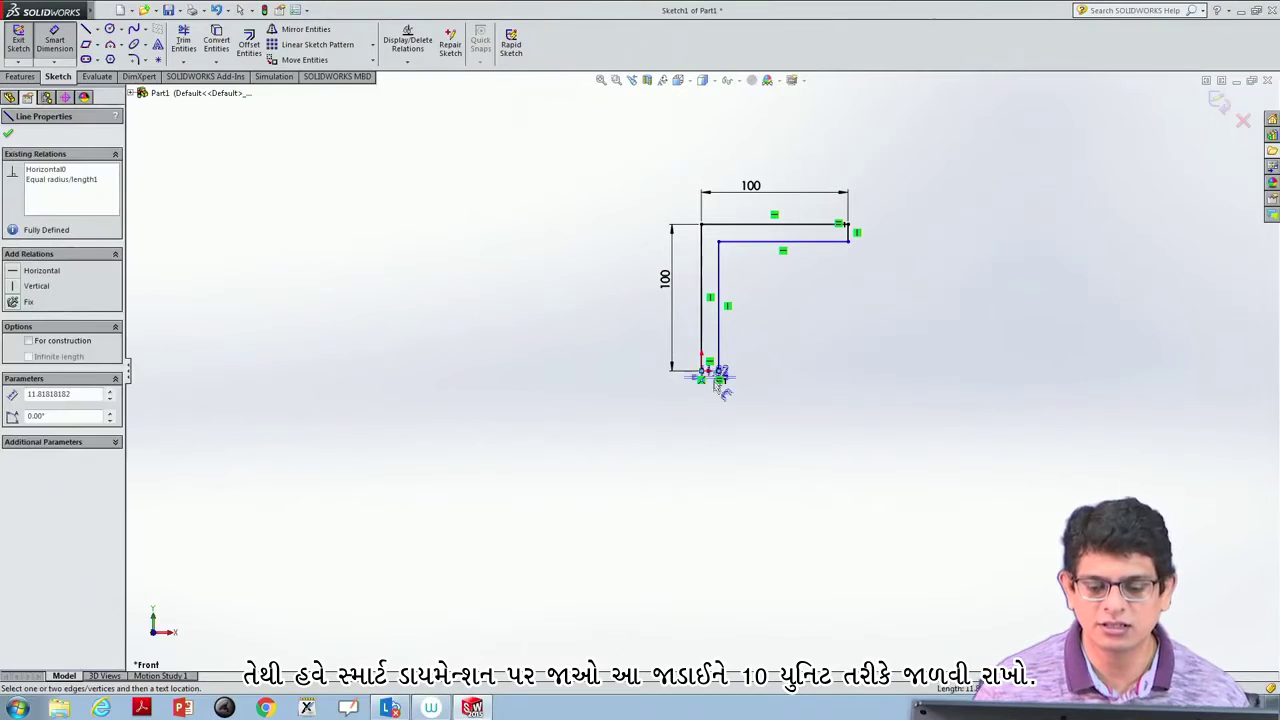
click(714, 430)
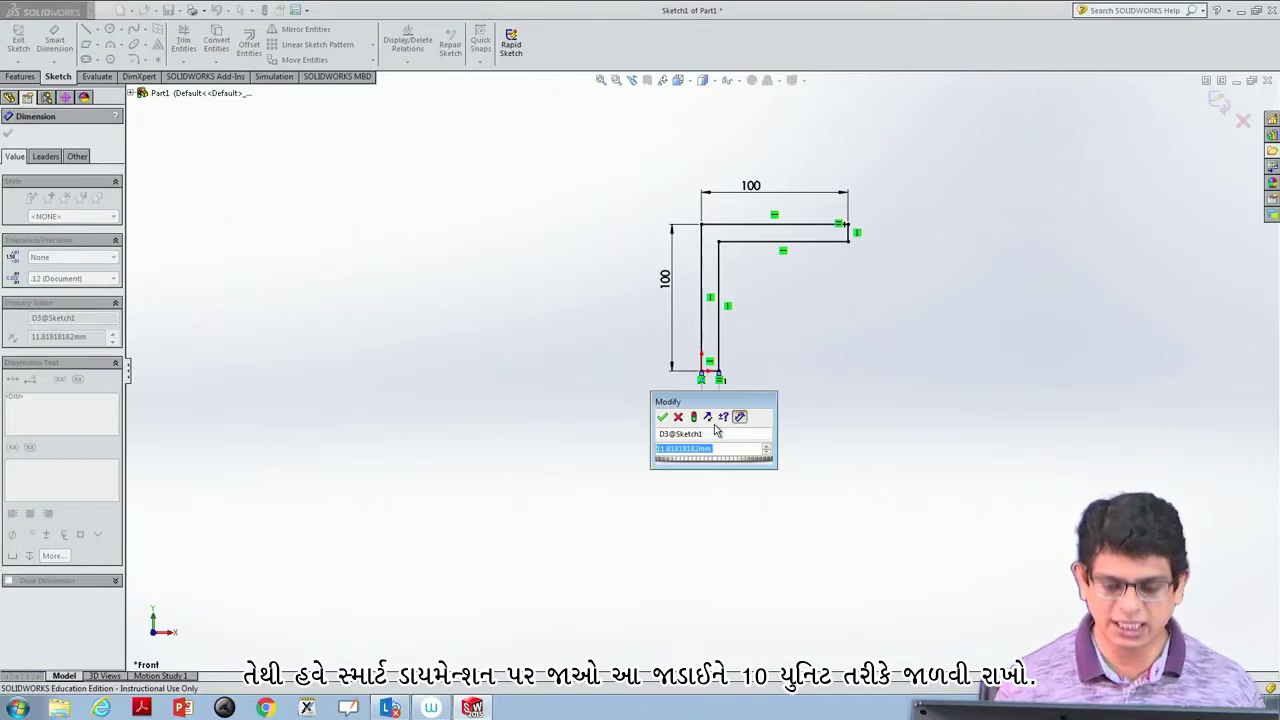
text(10)
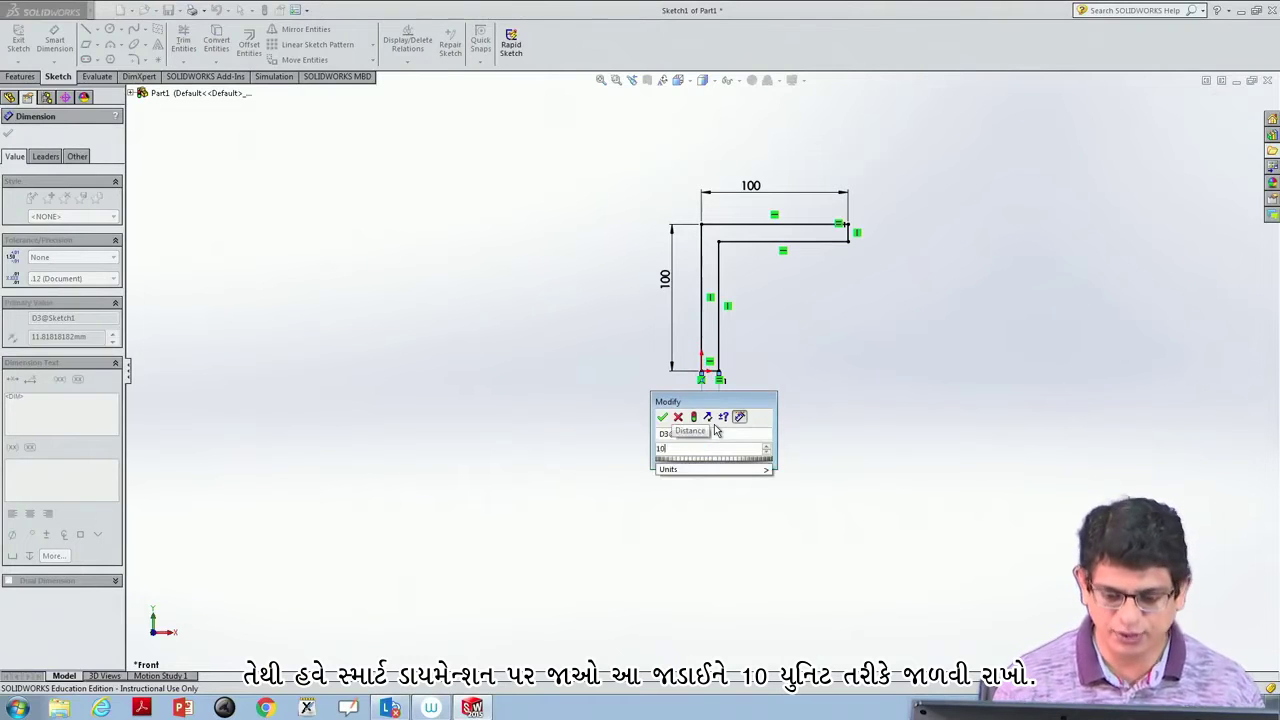
key(Return)
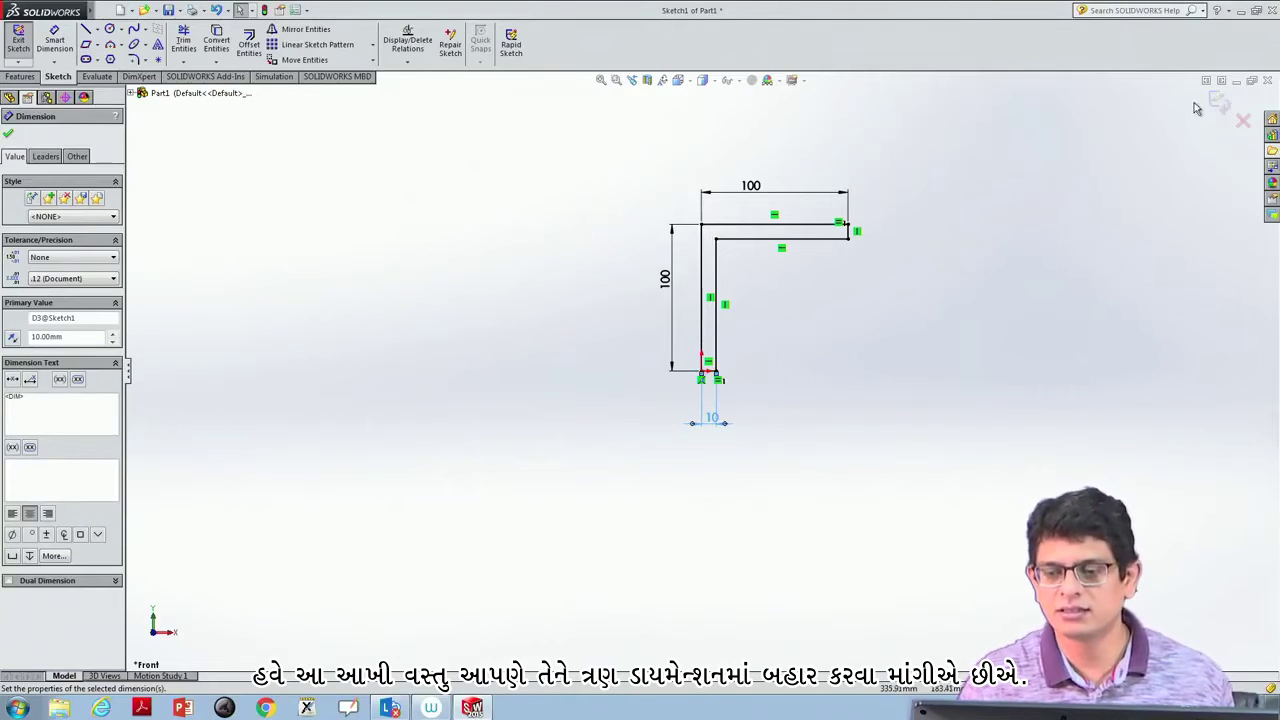
drag(651, 400, 894, 197)
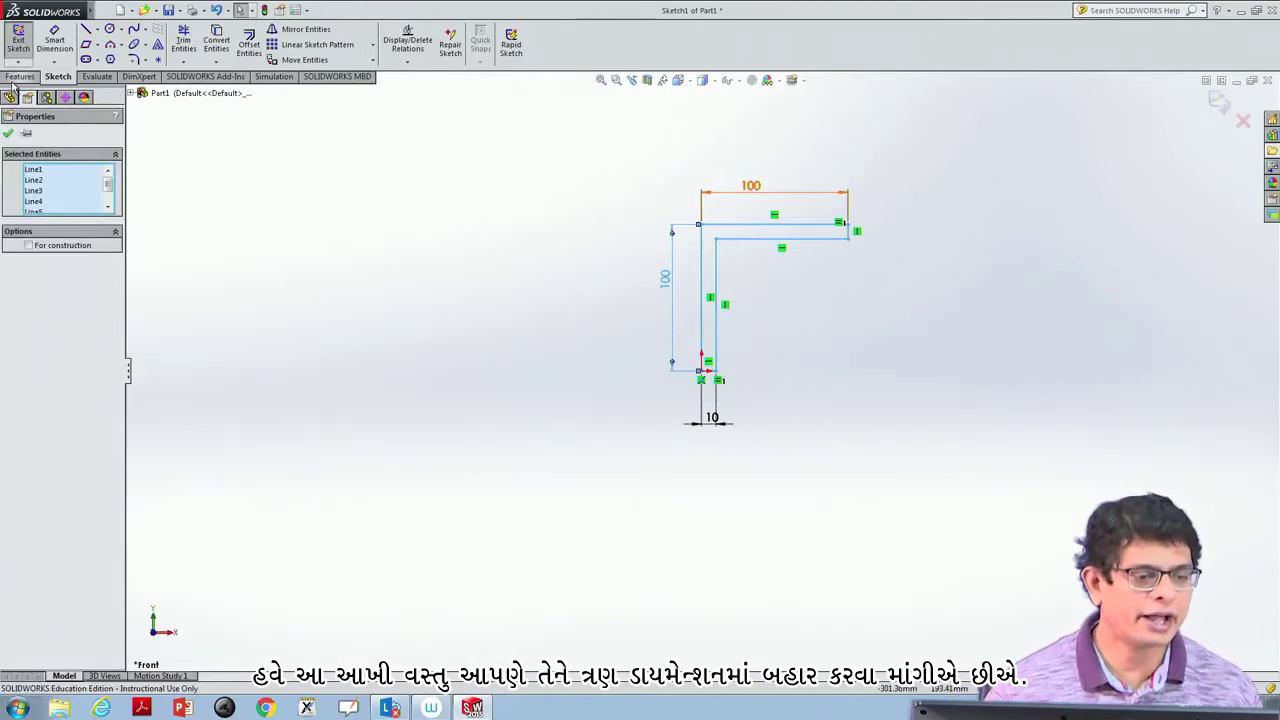
- Extrude the L sketch as a Blind boss 100 mm deep
click(20, 77)
click(28, 48)
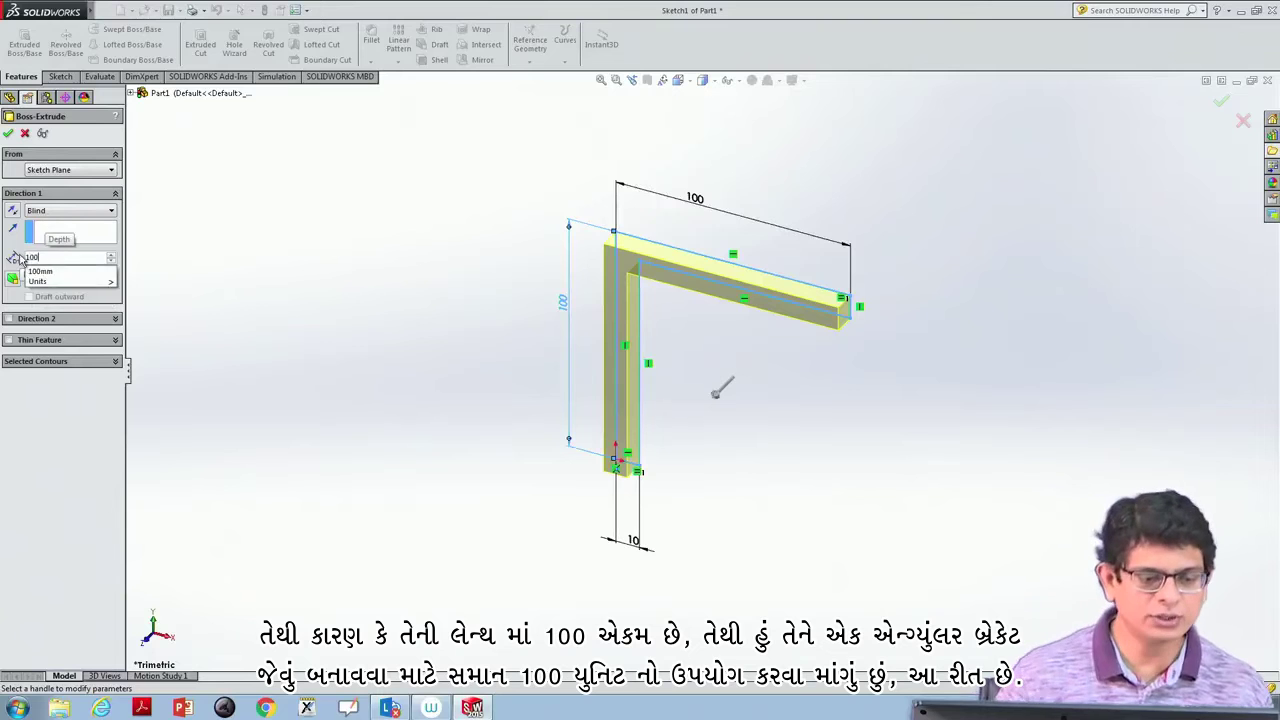
text(100)
key(Return)
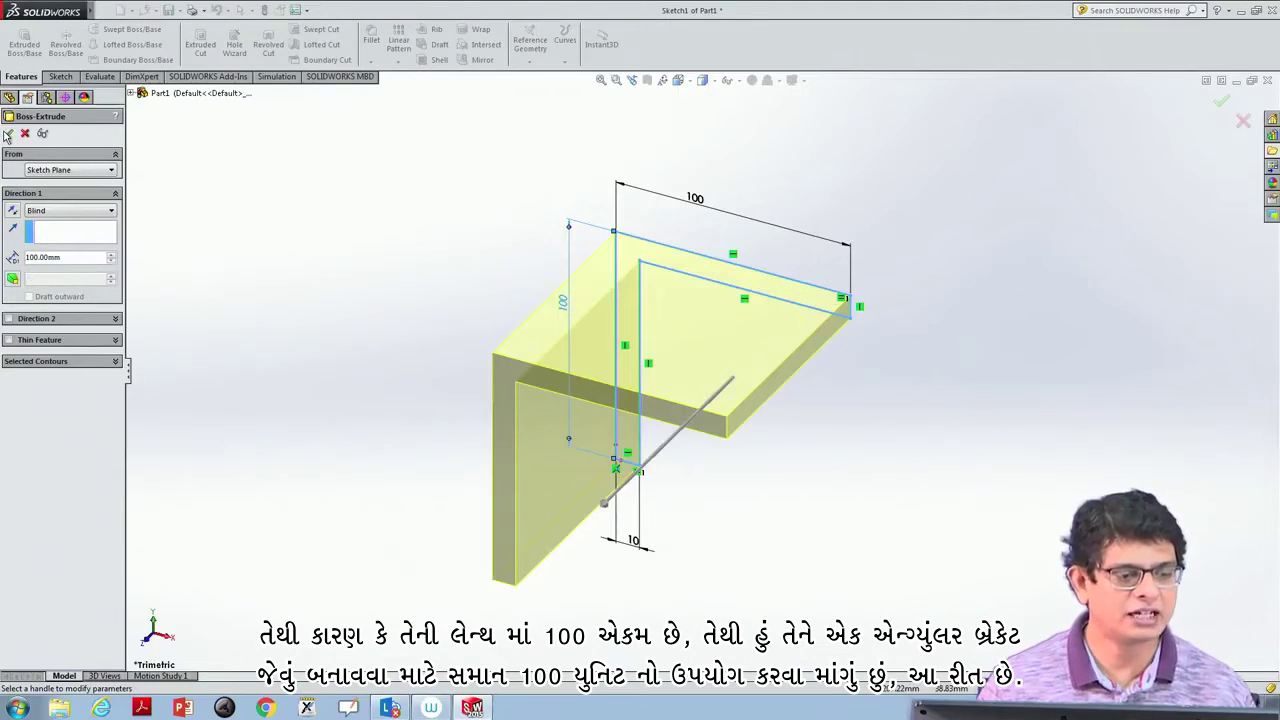
click(8, 134)
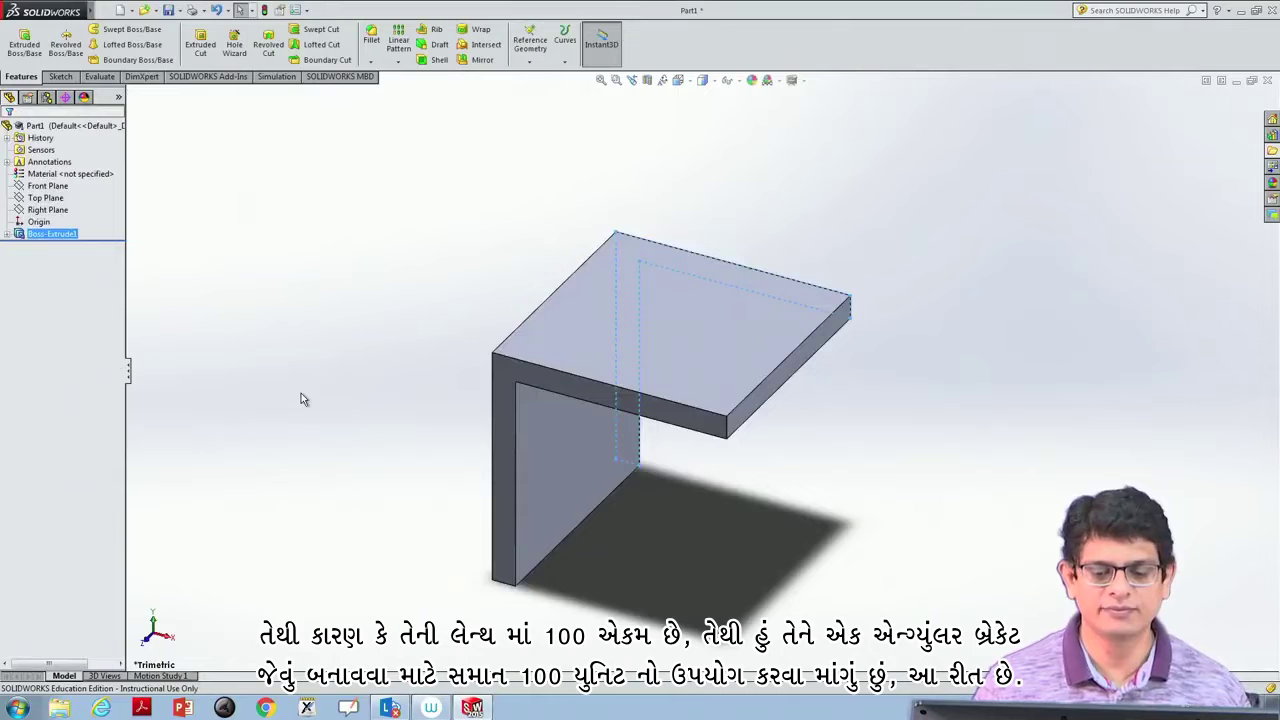
- Orbit and zoom the view to show the L-shaped bracket in 3D
middle_drag(305, 397, 347, 352)
mouse_move(482, 312)
middle_down()
mouse_move(434, 469)
mouse_move(602, 327)
mouse_move(637, 326)
mouse_move(517, 463)
mouse_move(403, 511)
mouse_move(397, 458)
mouse_move(429, 486)
mouse_move(459, 483)
middle_up()
scroll(459, 483, down, 1)
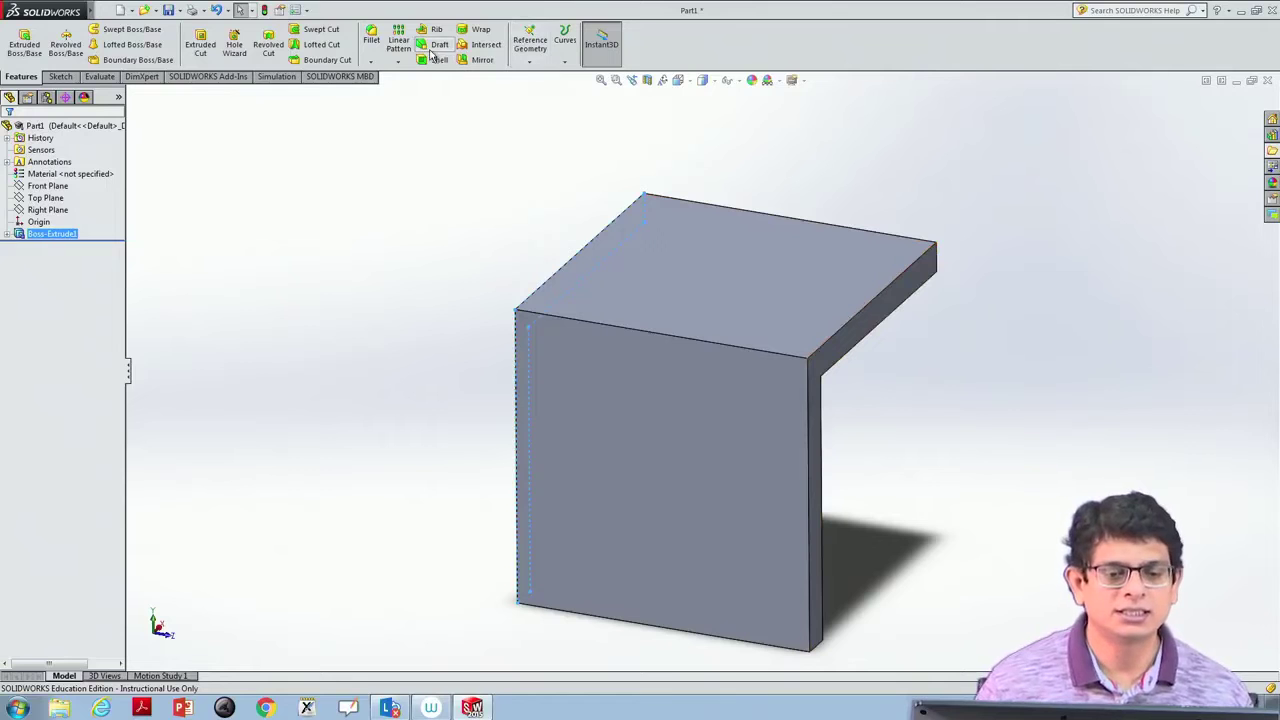
- Fillet the bracket's two bend edges at a 50 mm radius
click(924, 244)
click(930, 255)
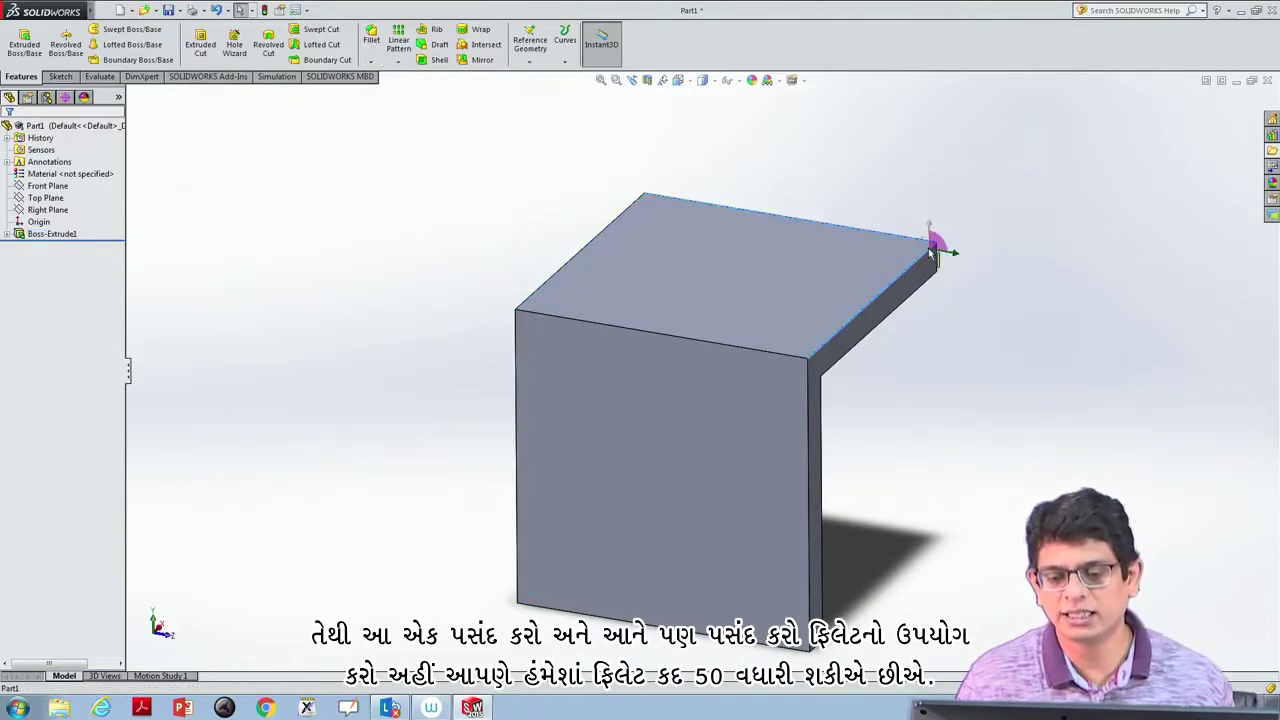
click(372, 37)
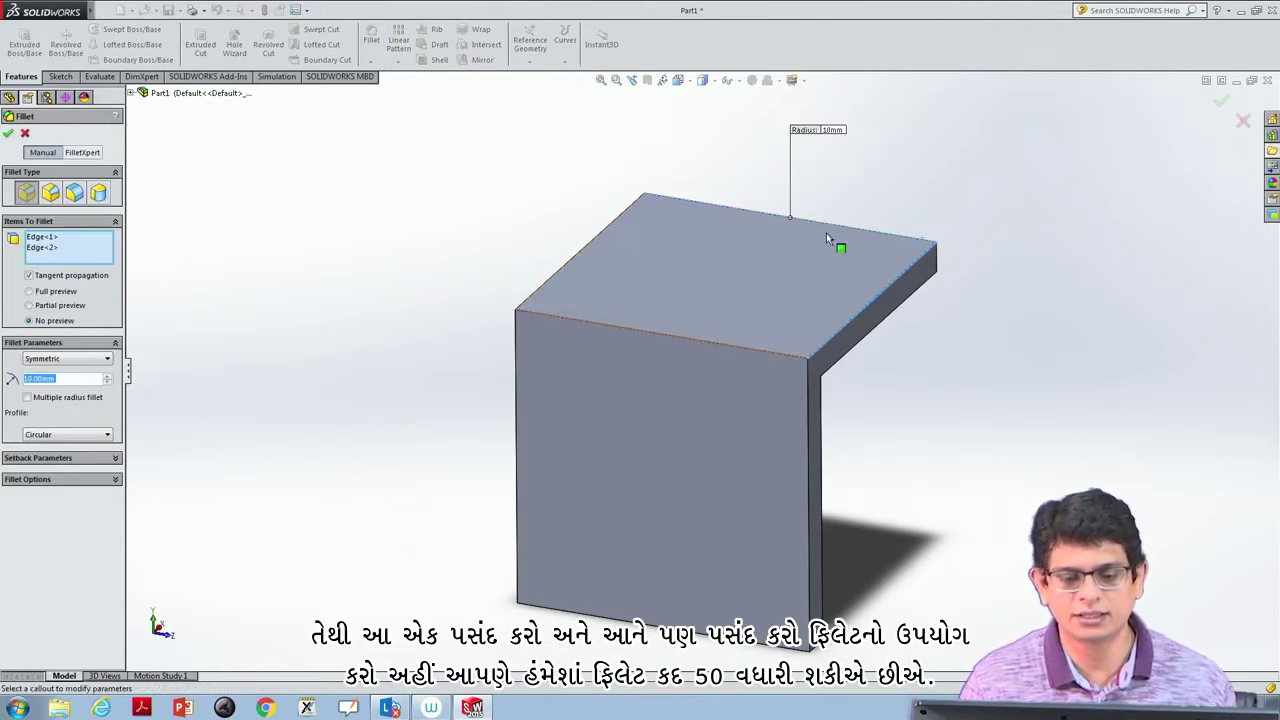
click(108, 377)
click(108, 377)
click(108, 377)
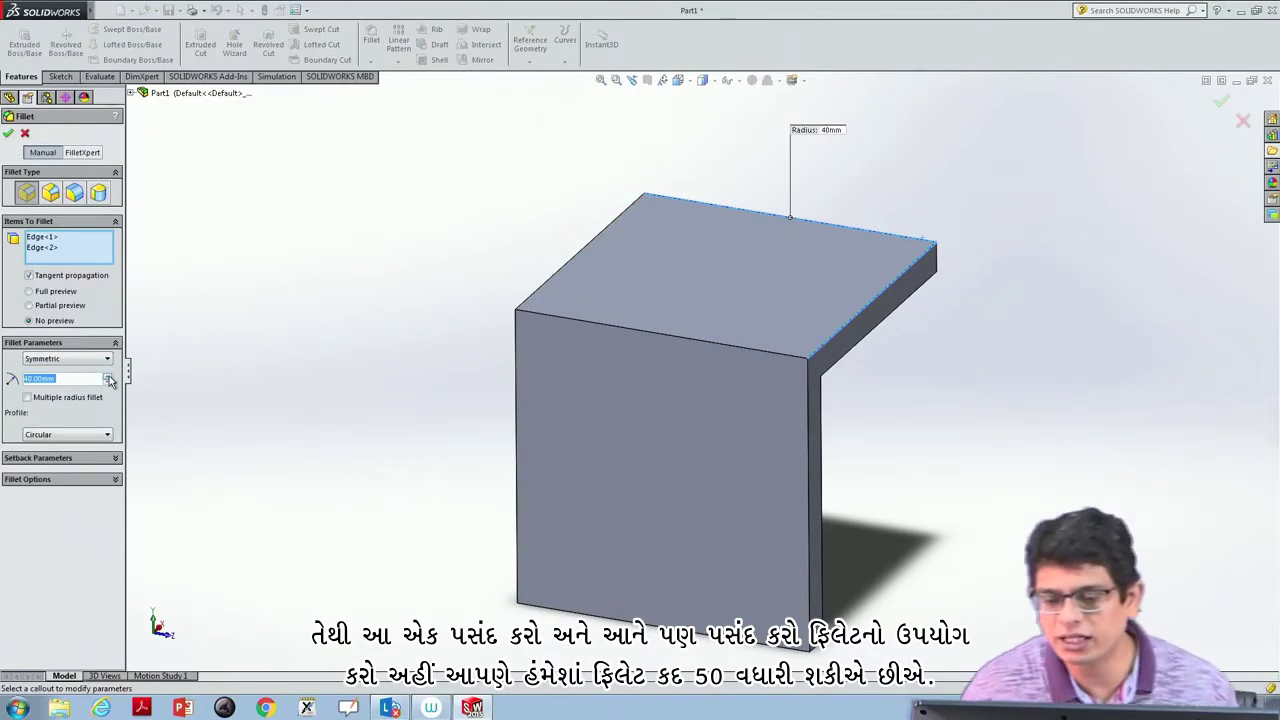
click(108, 377)
click(108, 377)
click(108, 377)
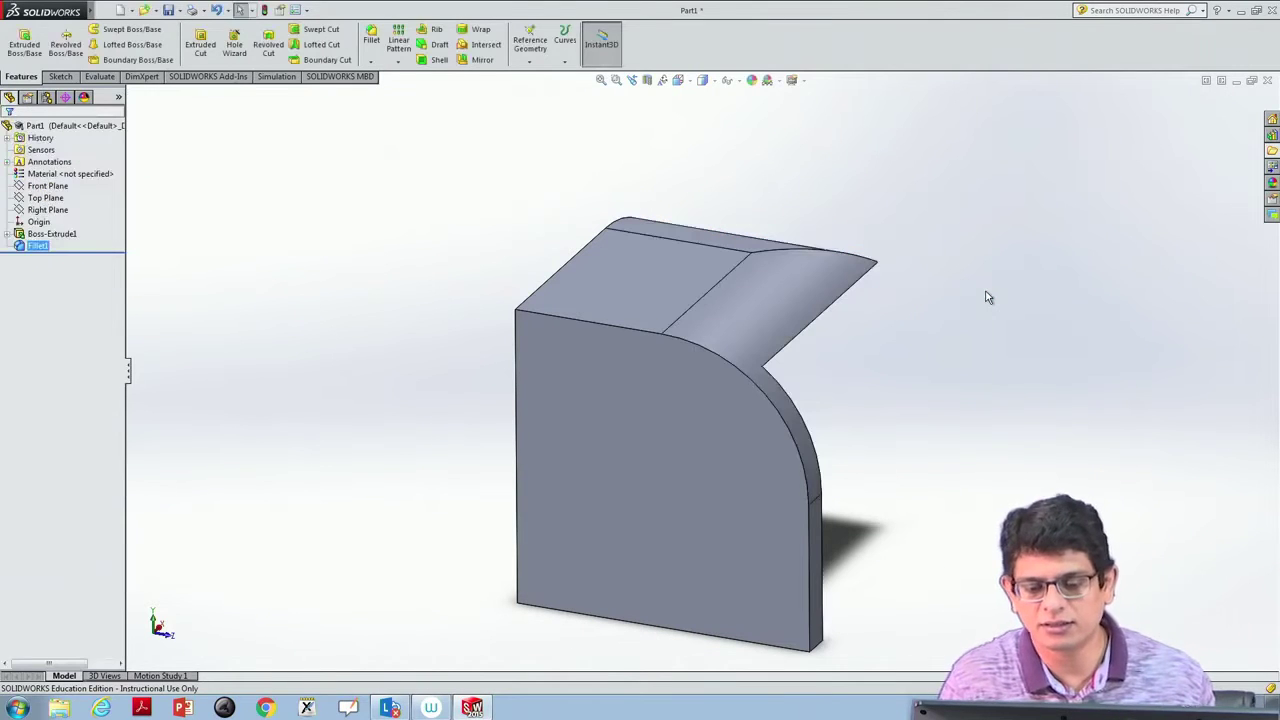
- Edit Fillet1 to change its radius to 10 mm
right_click(38, 245)
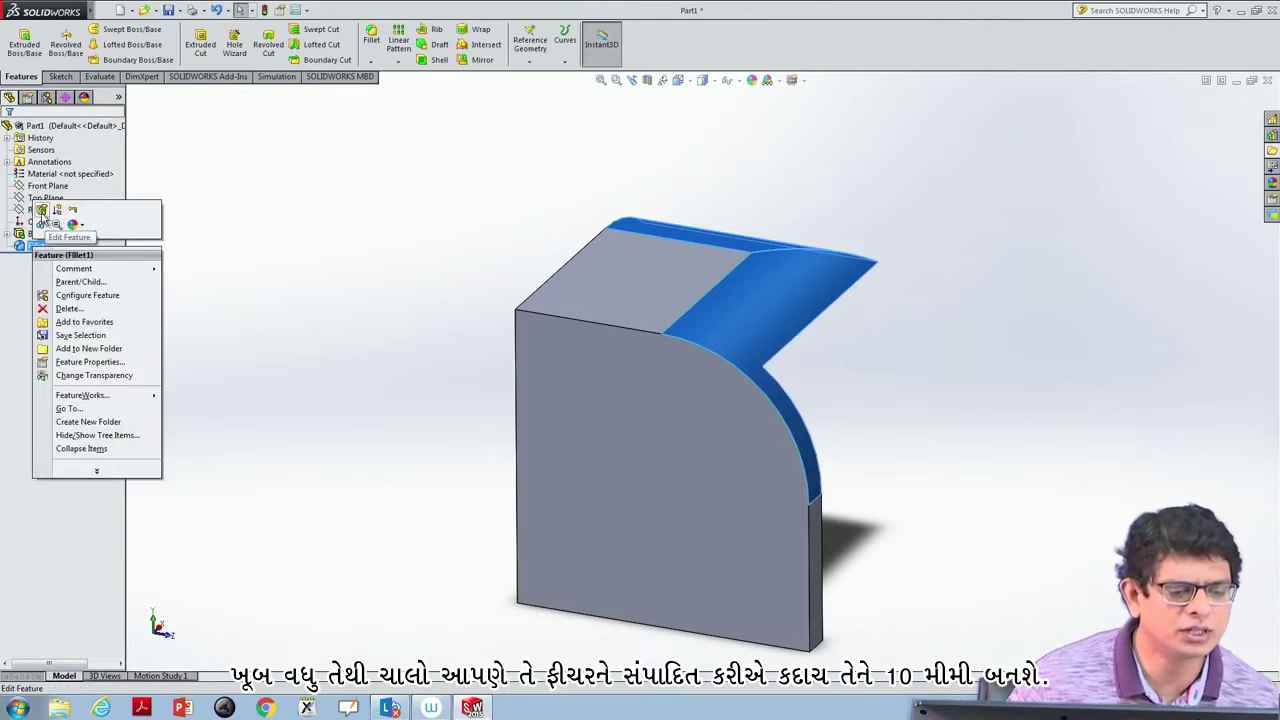
click(42, 211)
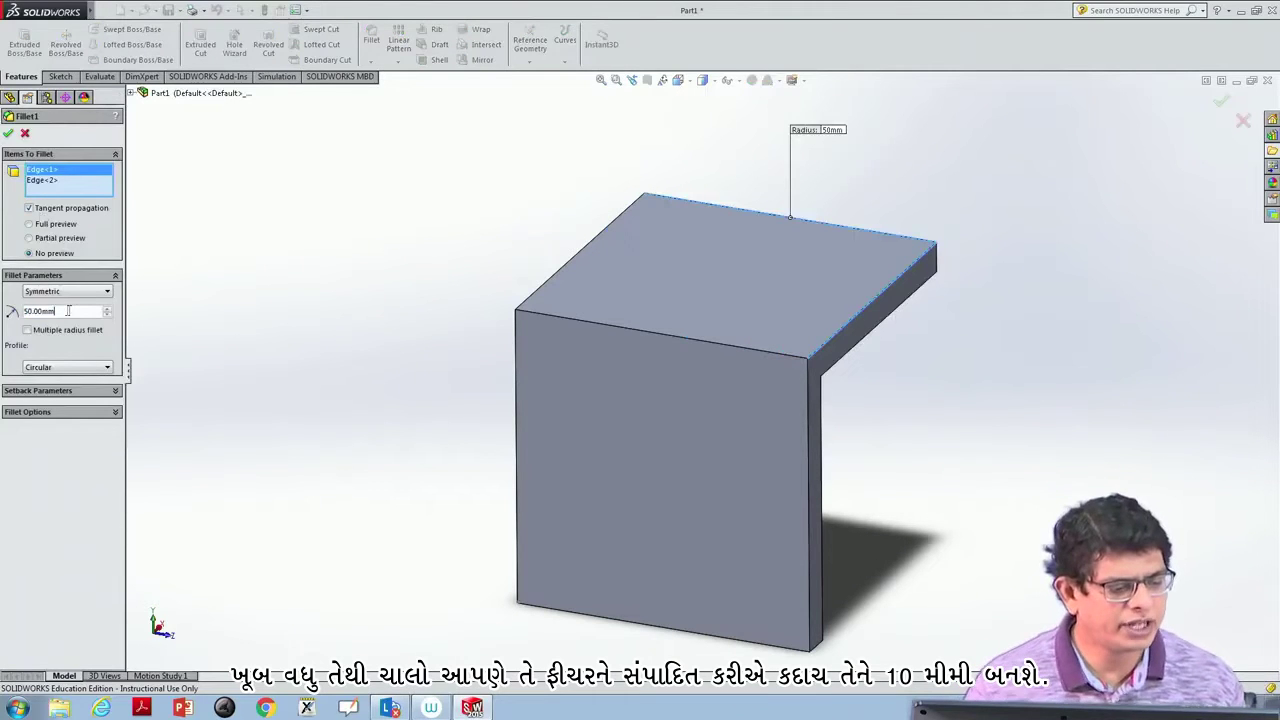
text(10)
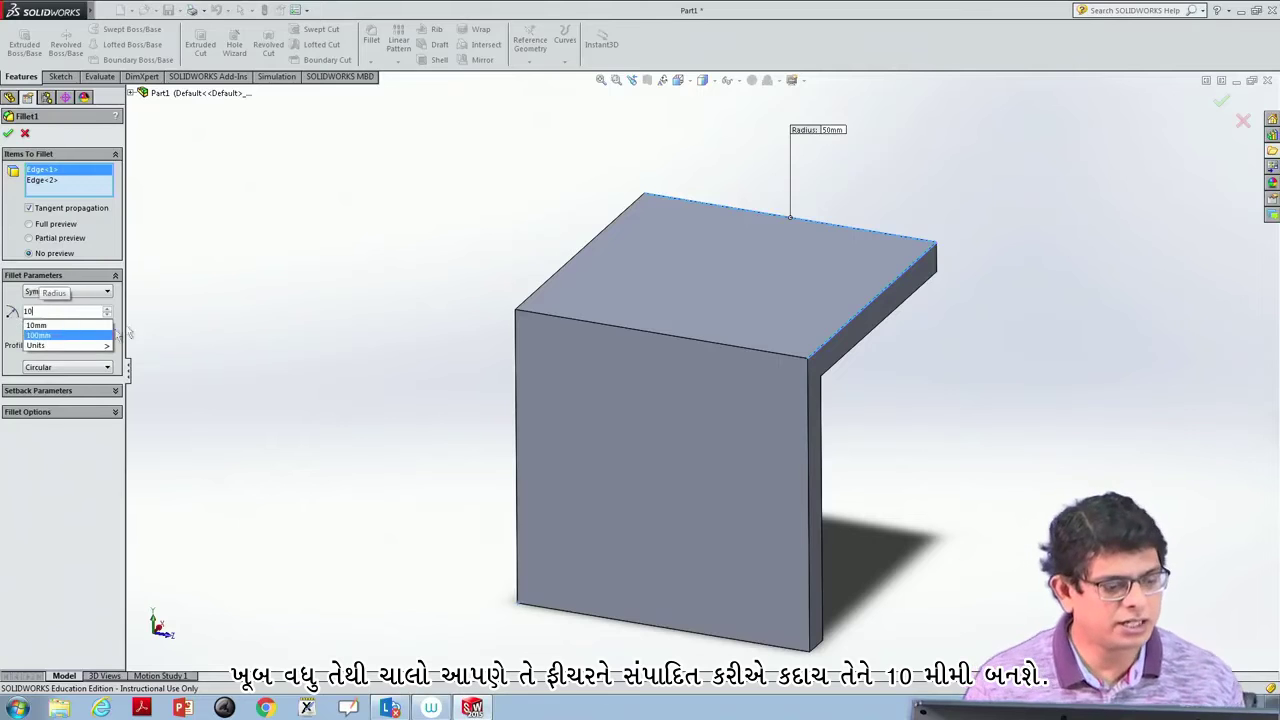
key(Return)
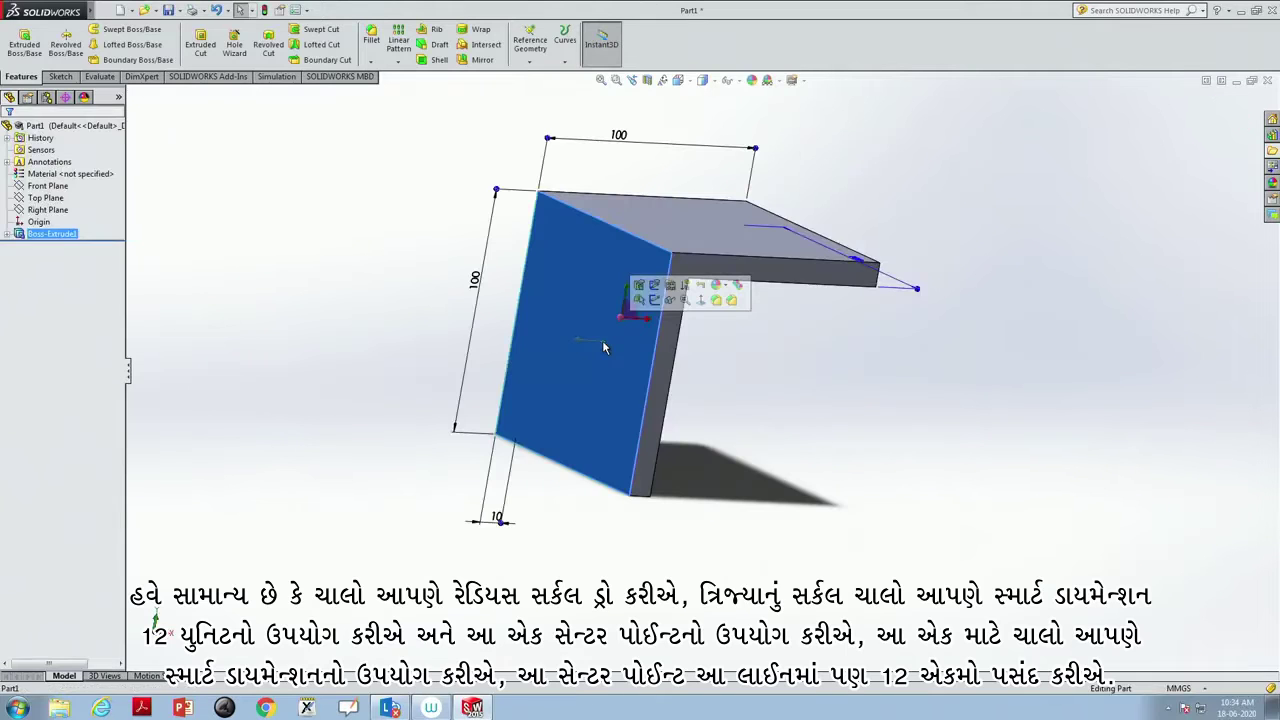
- Sketch a circle near the bottom-left corner of the front face, viewed normal to it
click(701, 297)
click(60, 77)
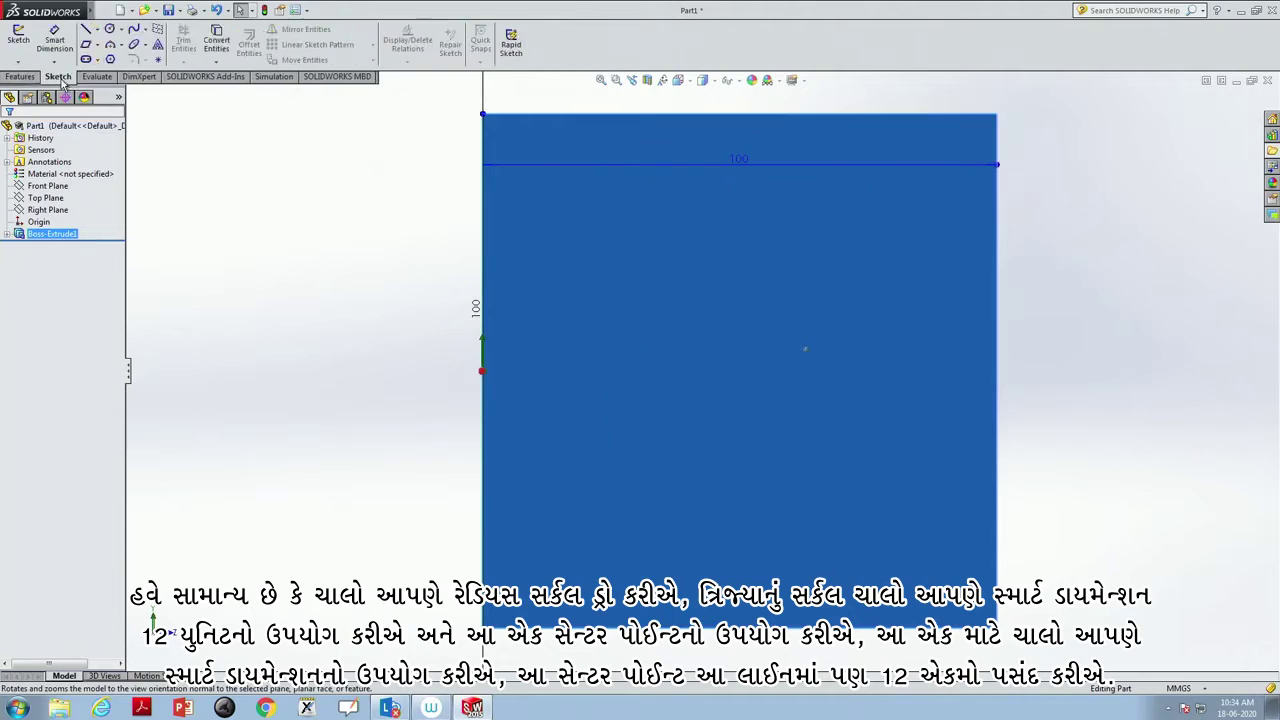
click(110, 29)
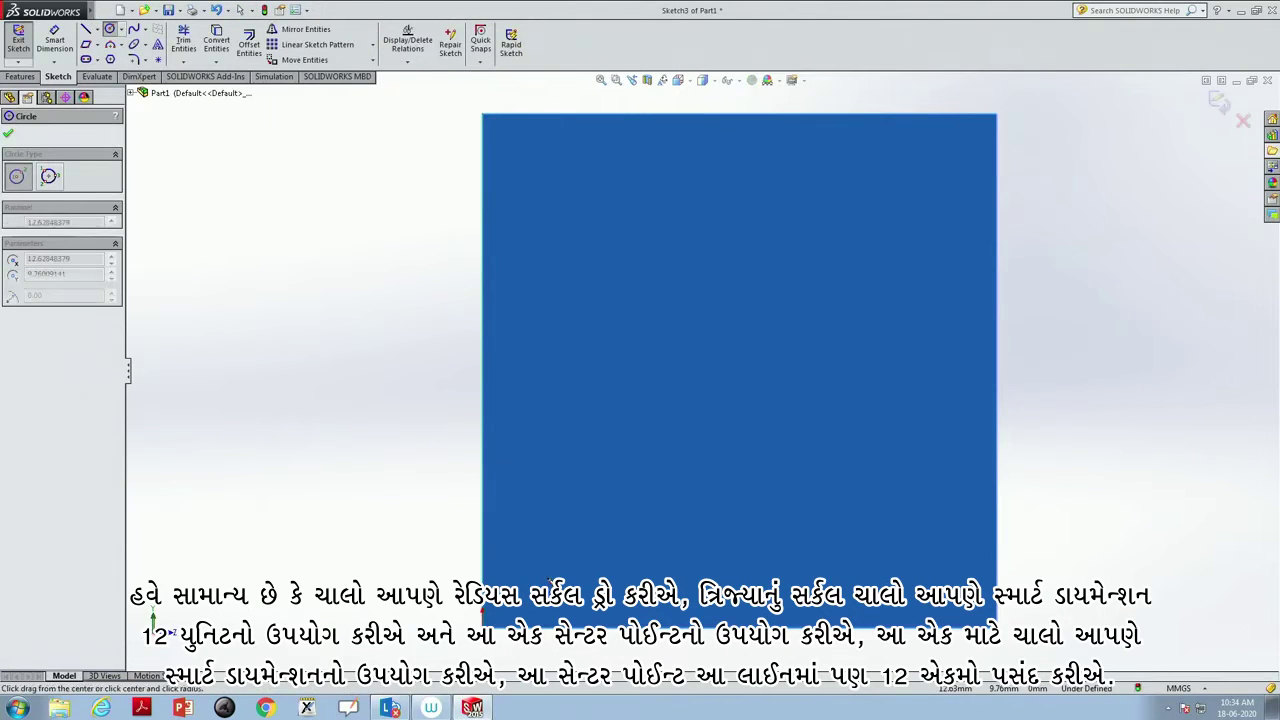
click(549, 578)
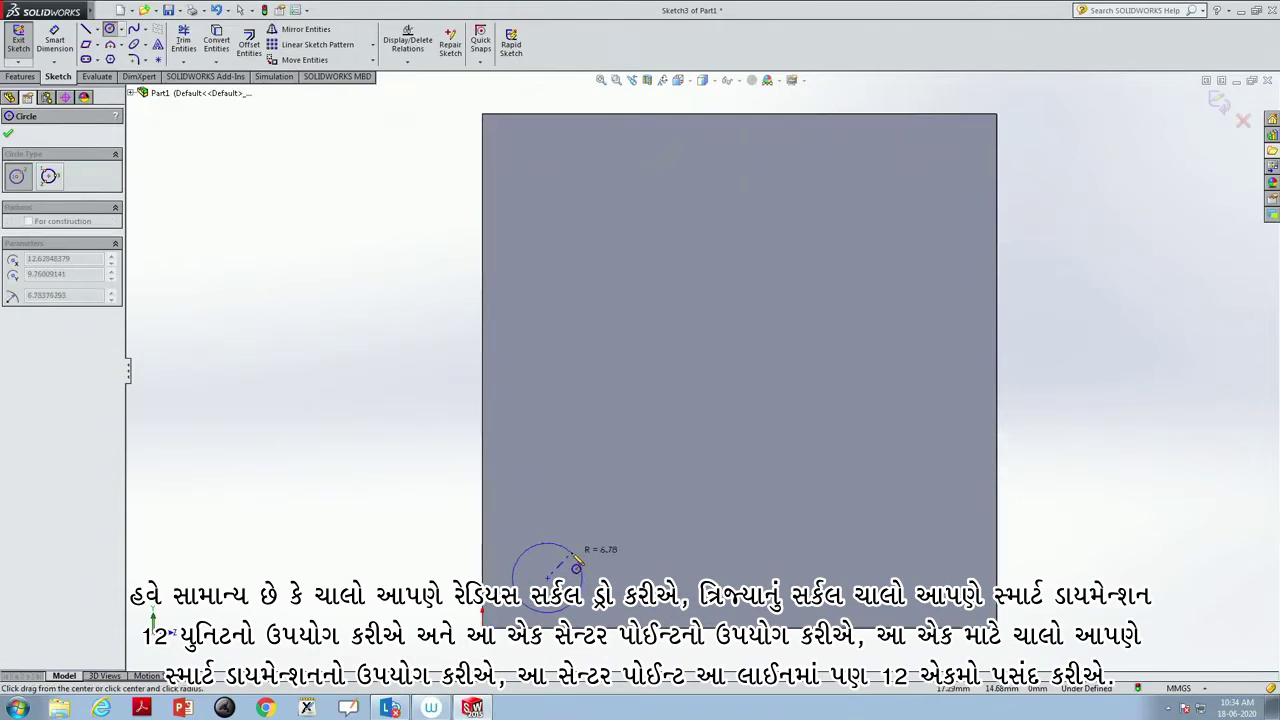
click(577, 563)
key(Escape)
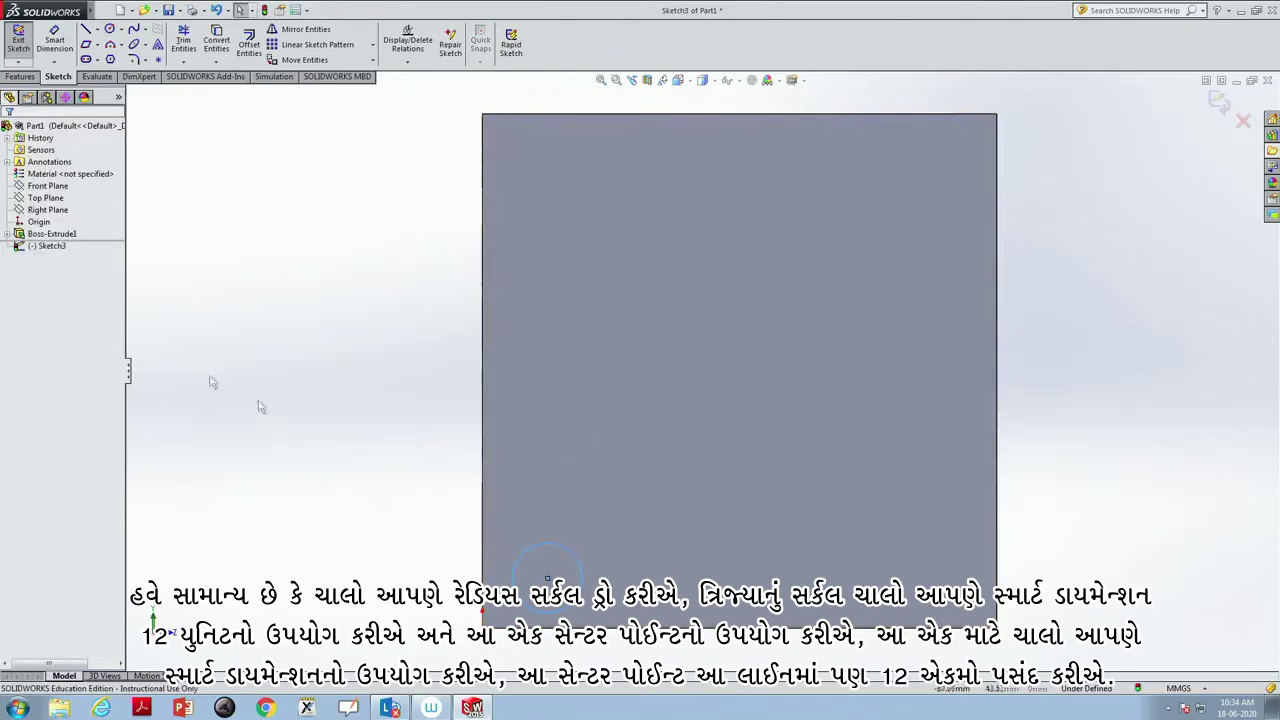
- Dimension the circle's diameter to 12 mm
click(68, 50)
click(550, 543)
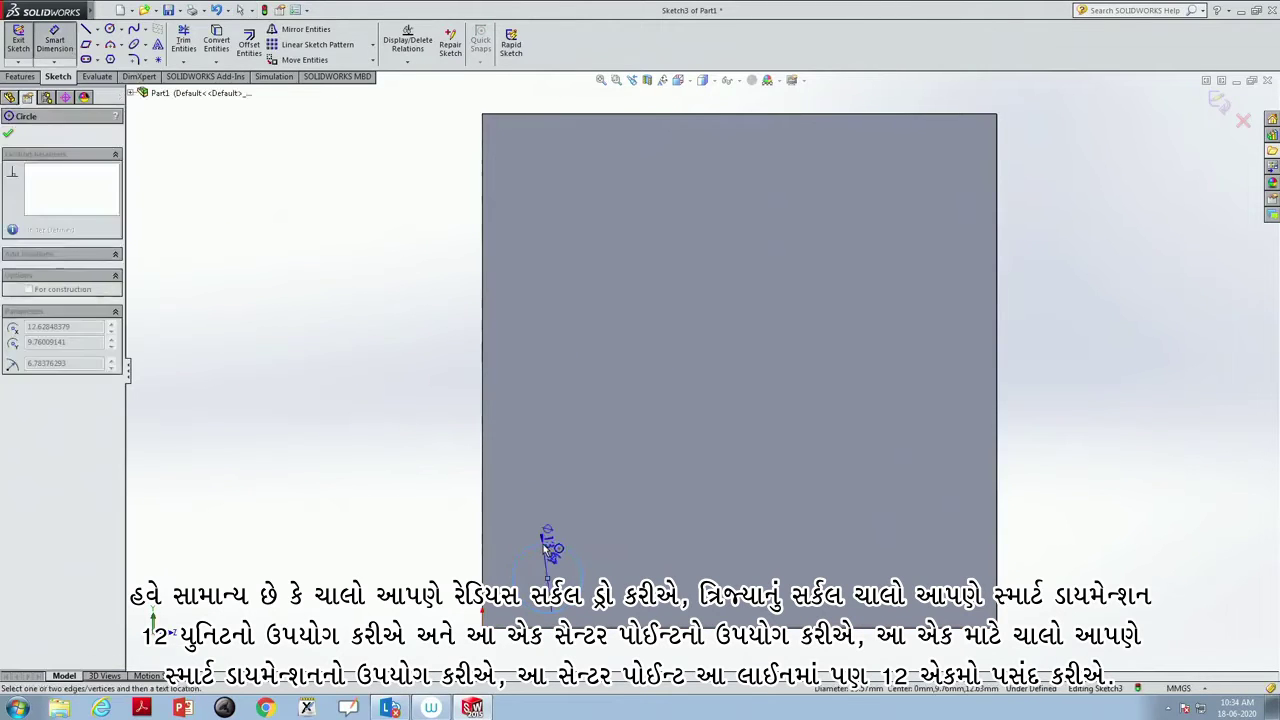
click(572, 529)
text(12)
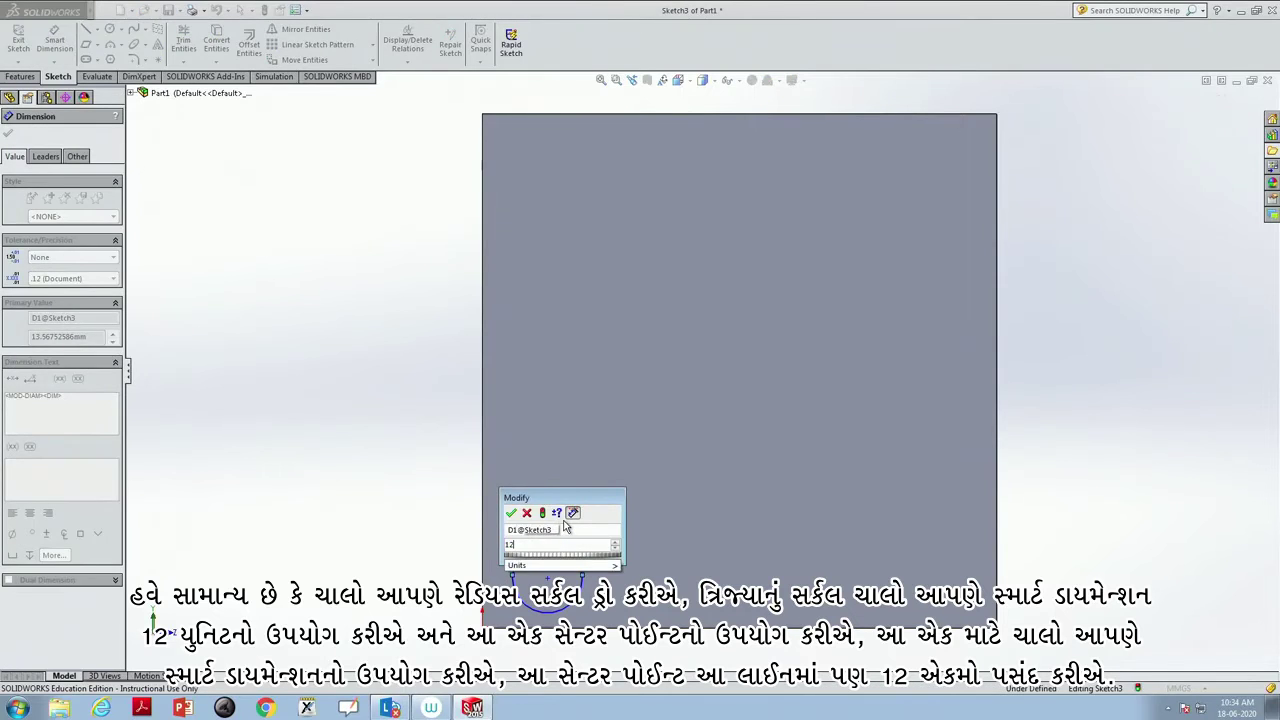
key(Return)
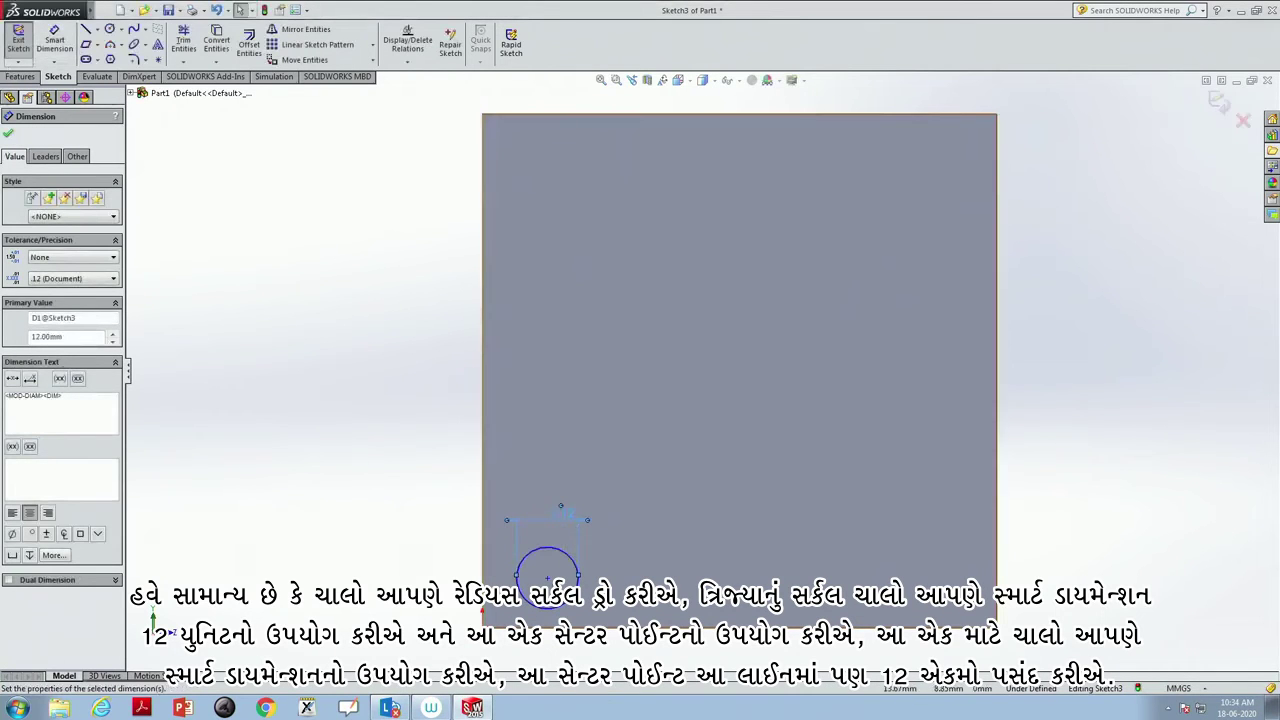
click(547, 578)
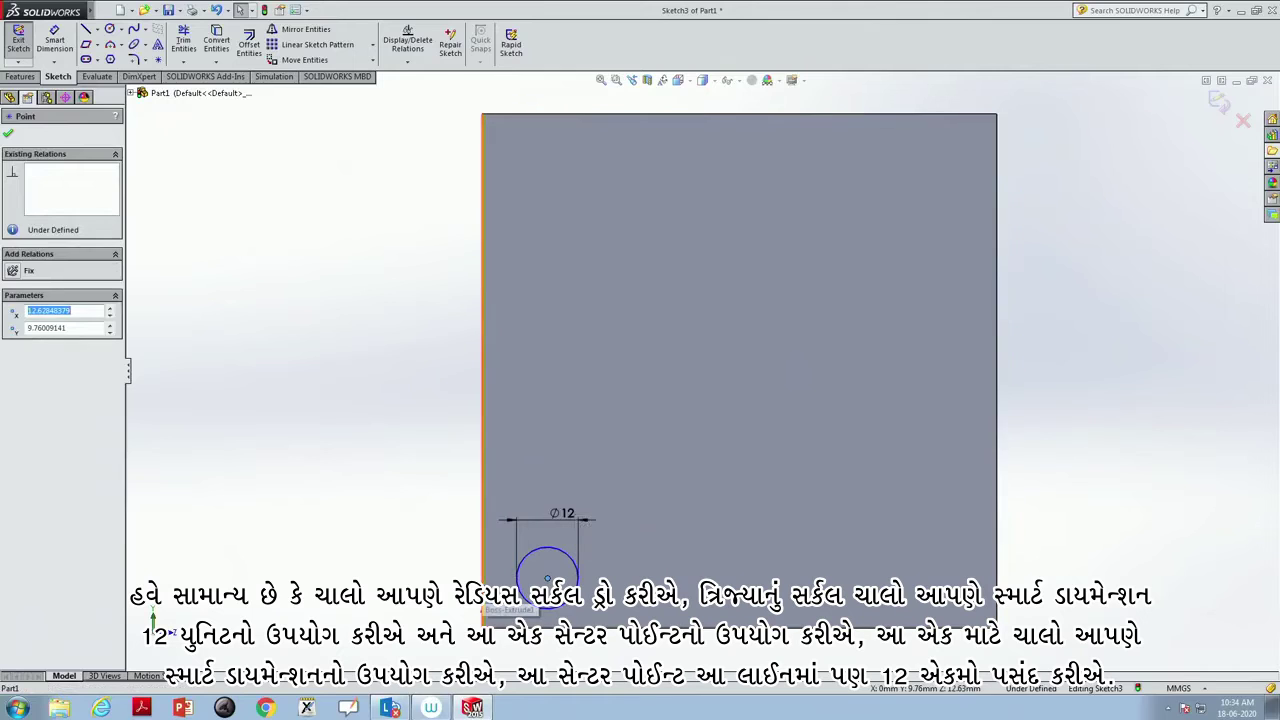
key(Escape)
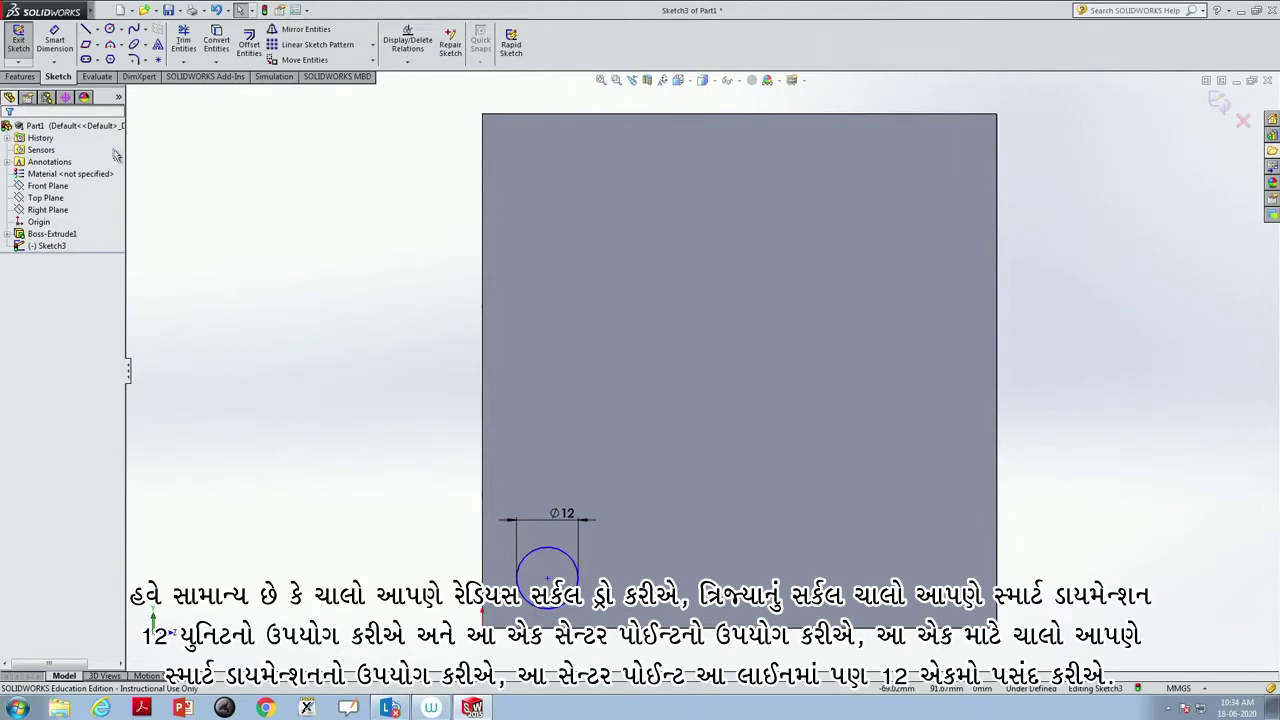
- Locate the circle centre 12 mm from the left edge and 12 mm from the bottom edge
click(55, 40)
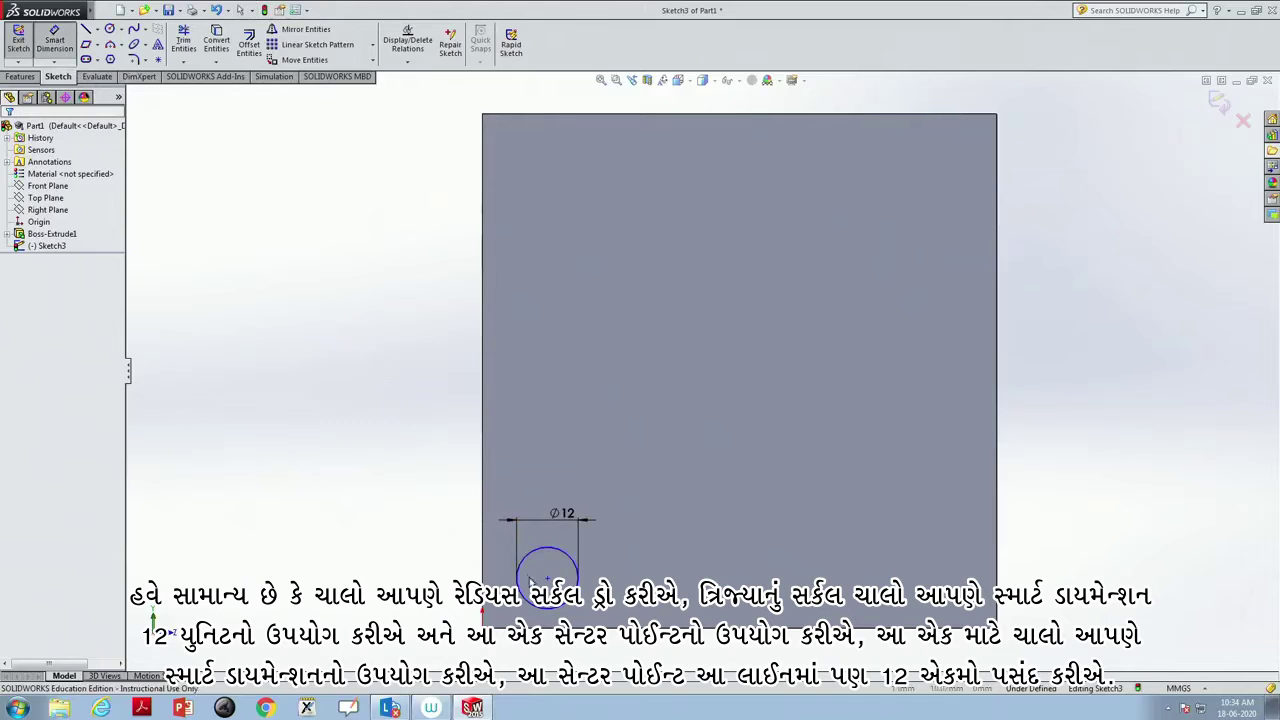
click(548, 580)
click(483, 565)
click(518, 481)
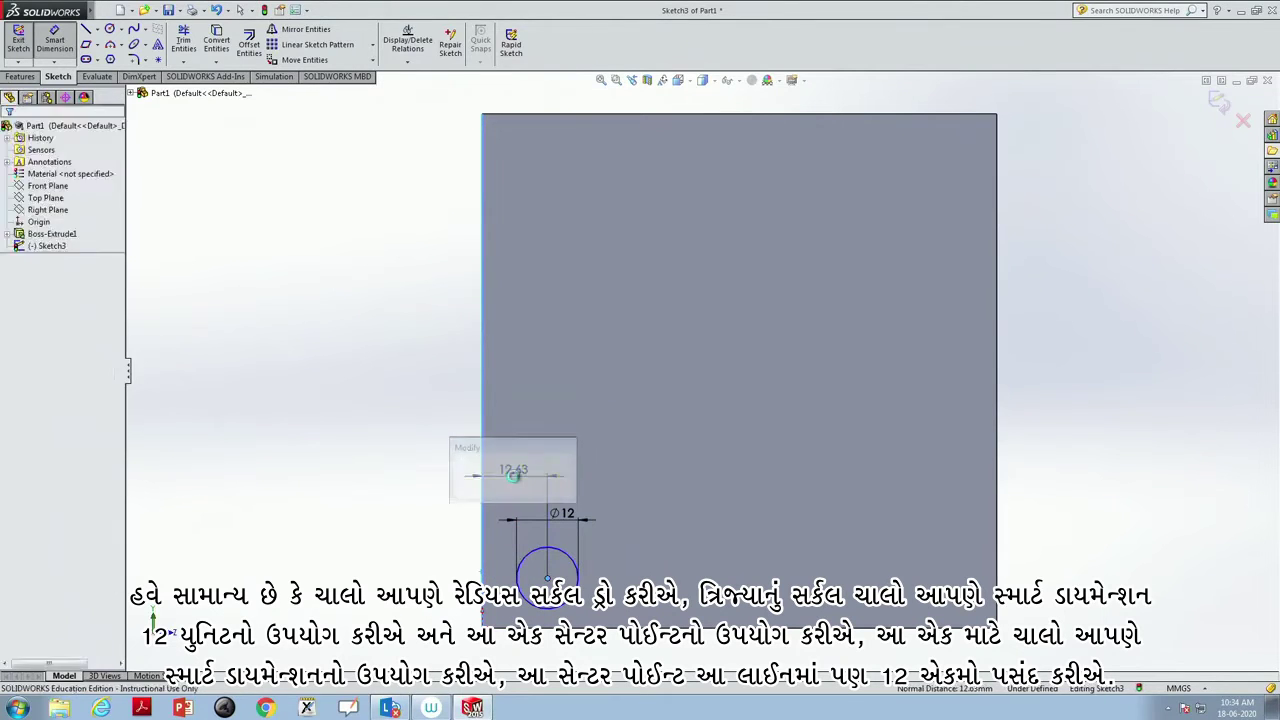
text(12)
key(Return)
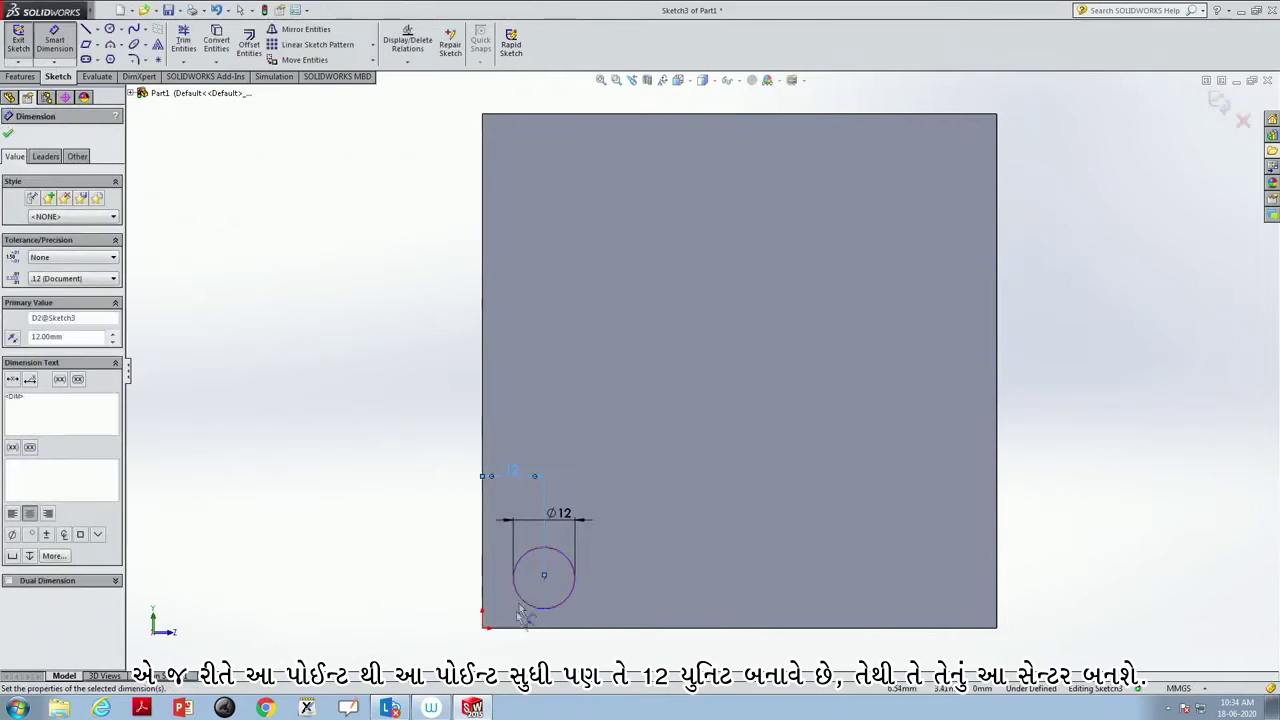
click(544, 580)
click(545, 629)
click(638, 622)
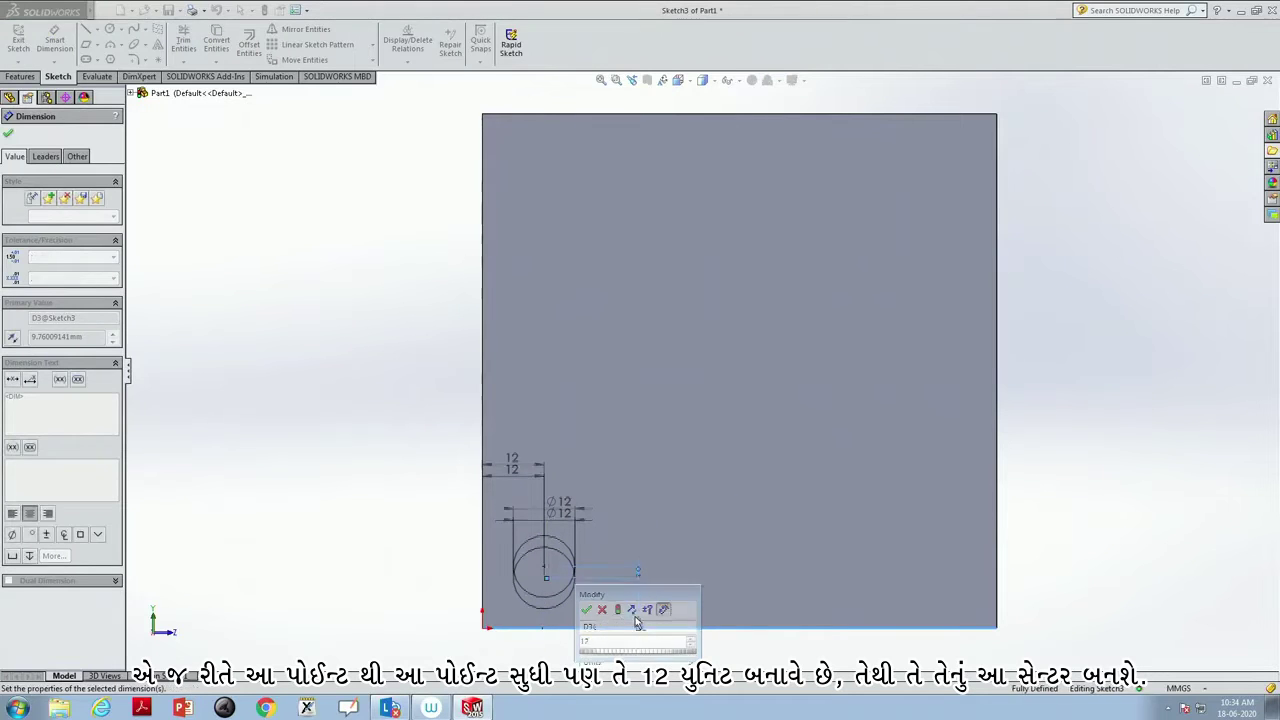
key(Return)
key(Escape)
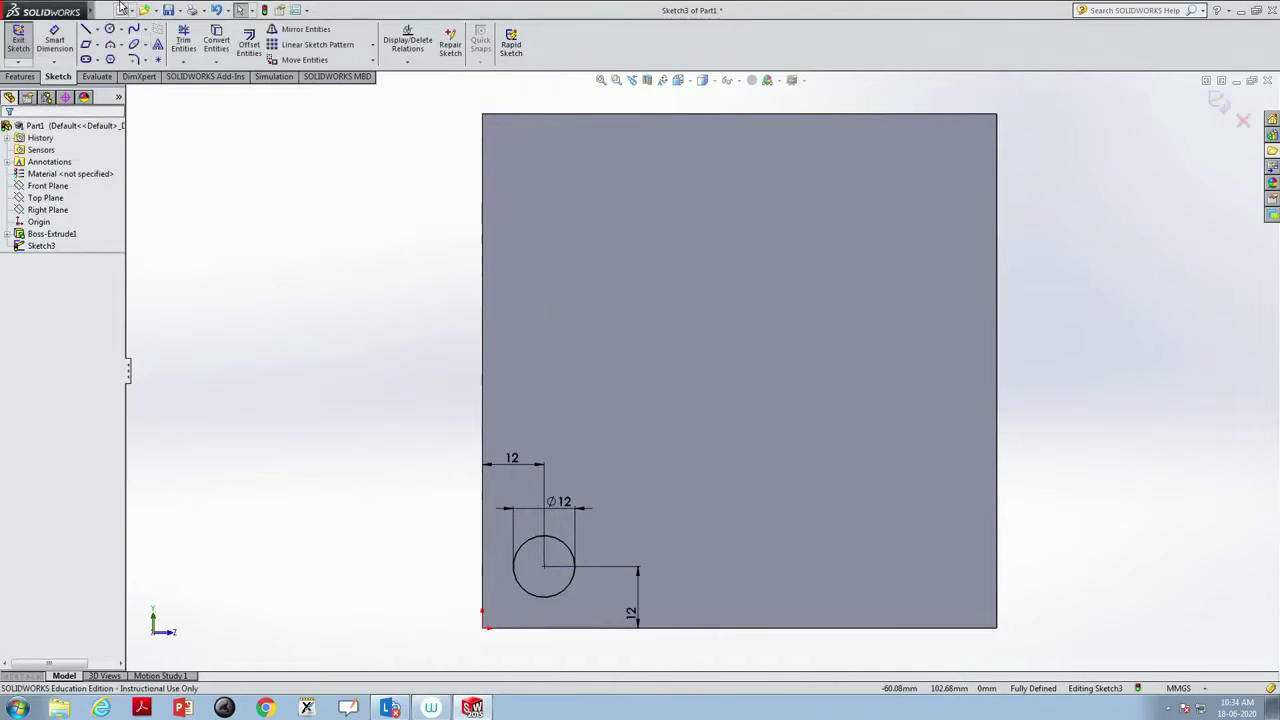
- Draw a vertical centreline between the top and bottom edge midpoints
click(97, 30)
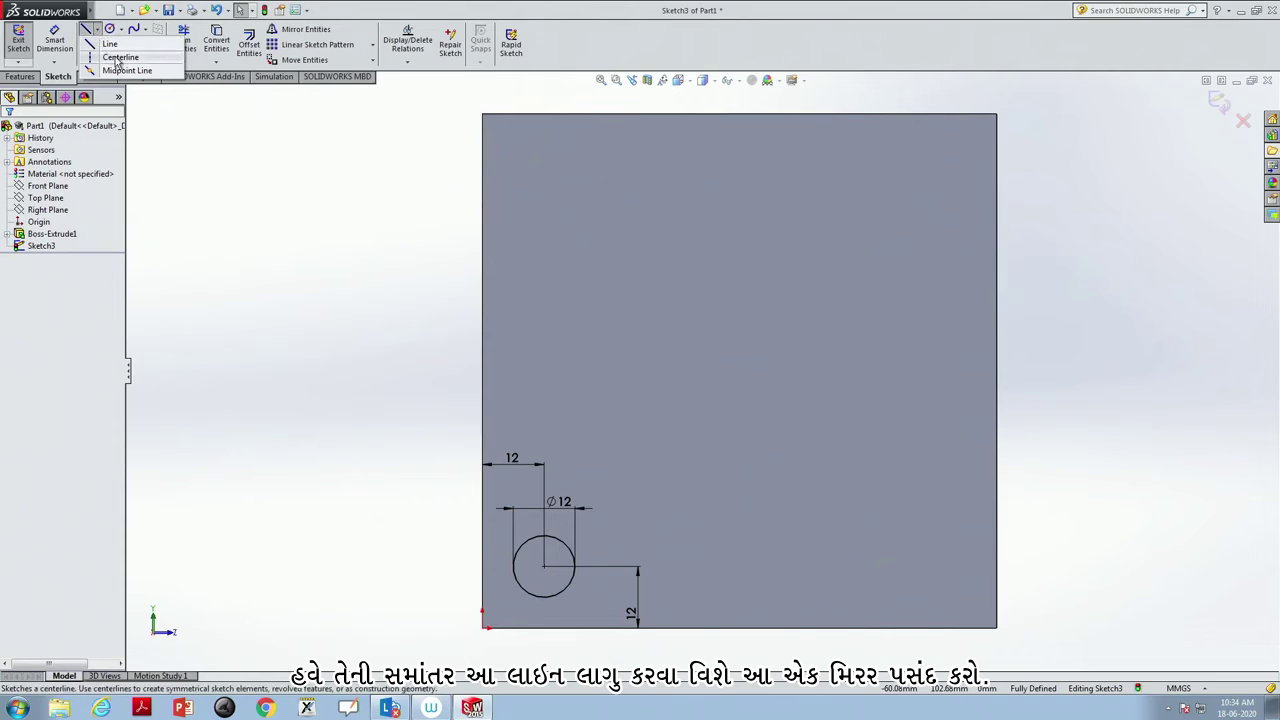
click(117, 60)
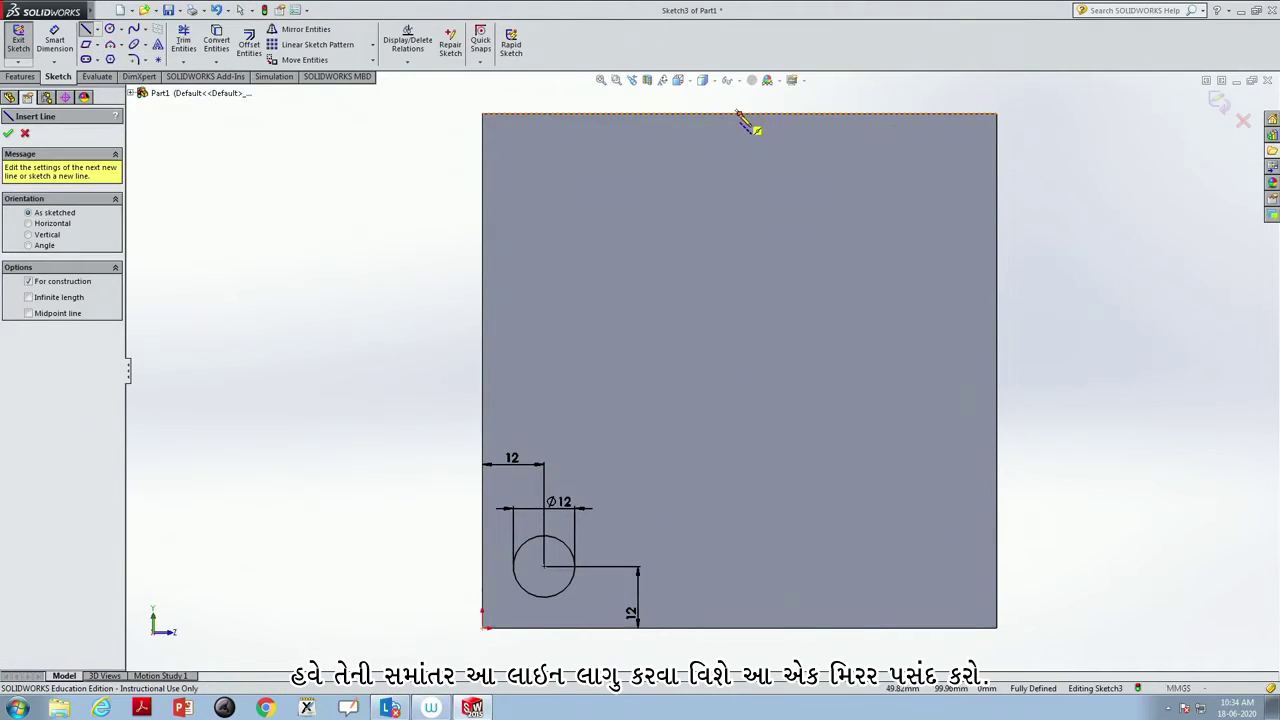
click(740, 114)
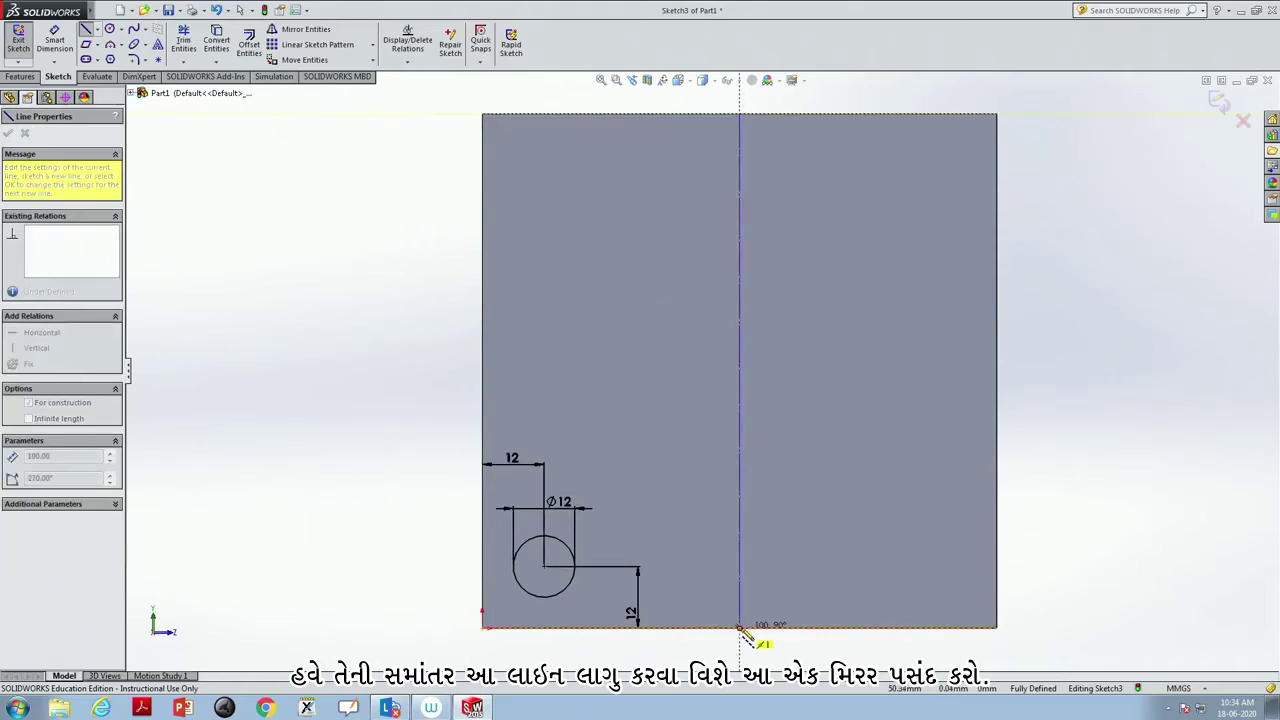
click(741, 630)
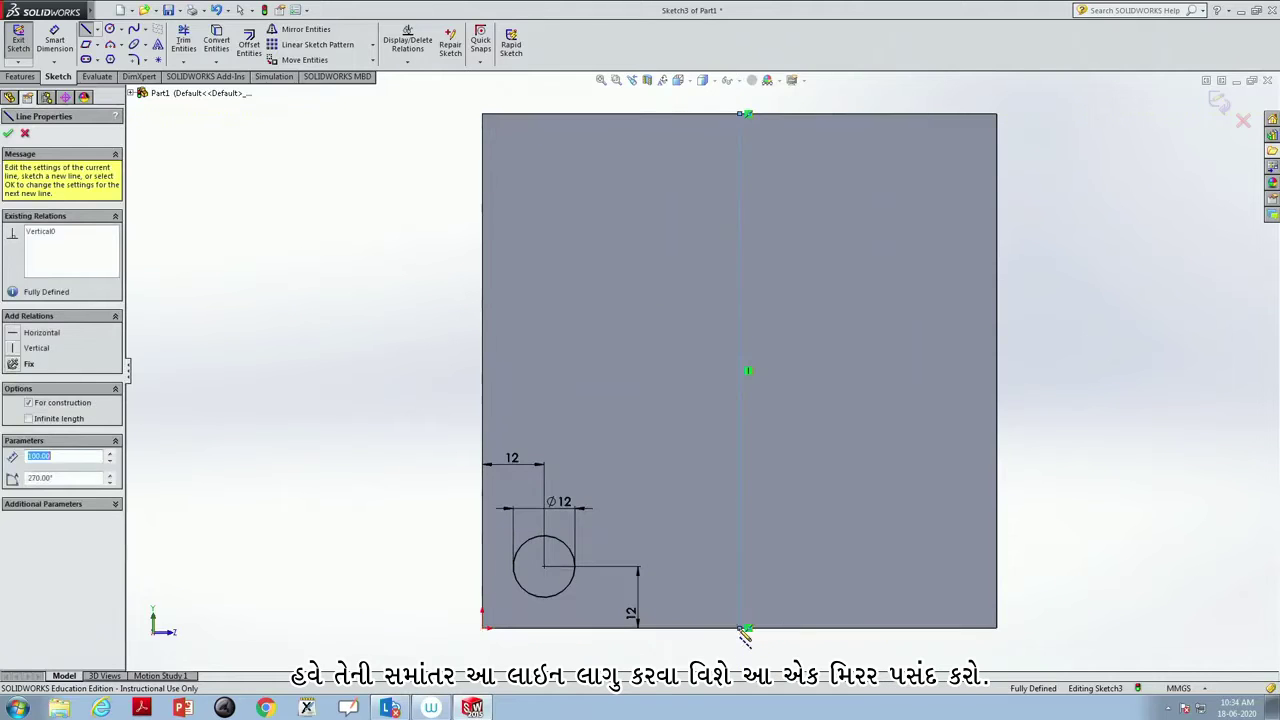
key(Escape)
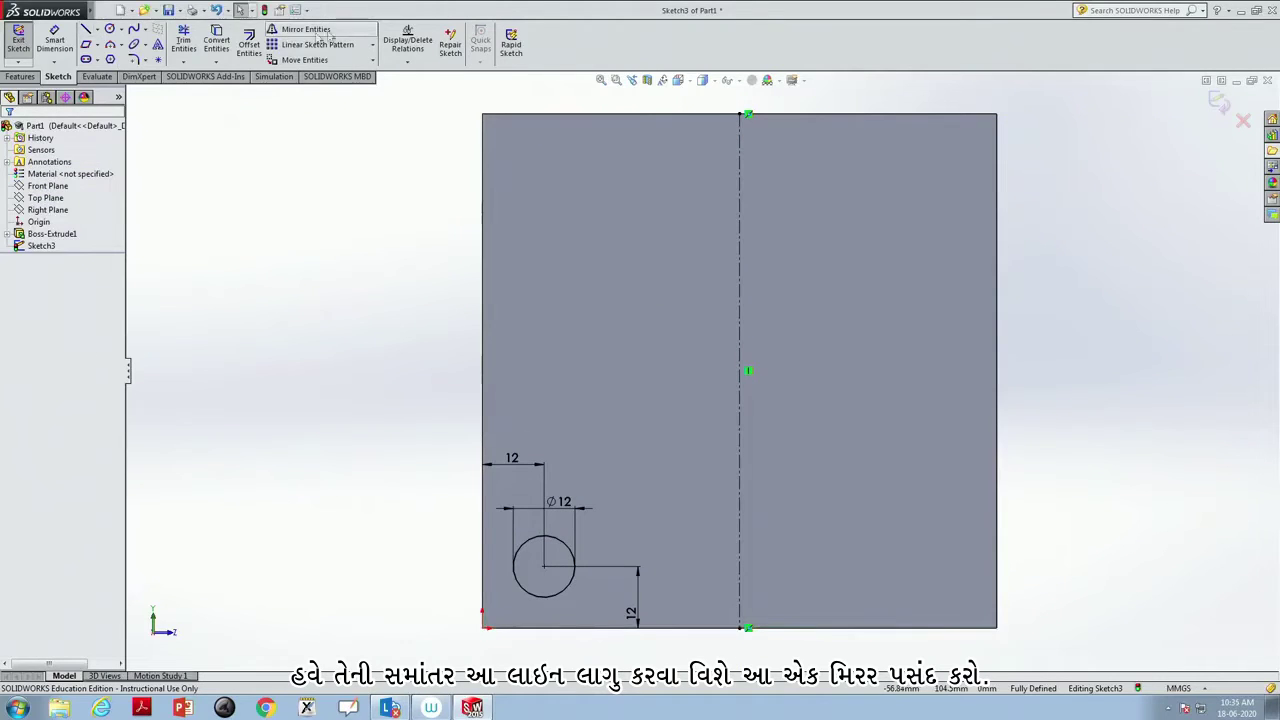
- Mirror the Ø12 circle about the centreline to the opposite bottom corner
click(524, 547)
click(283, 30)
click(61, 307)
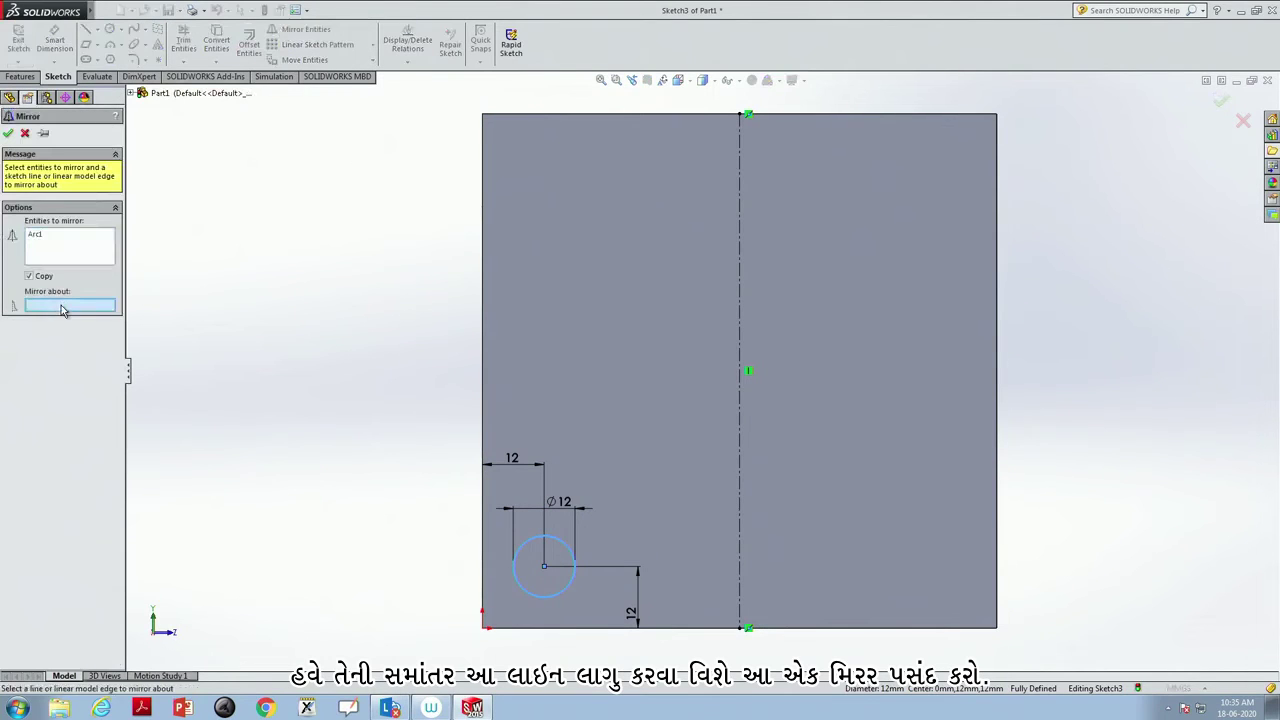
click(740, 333)
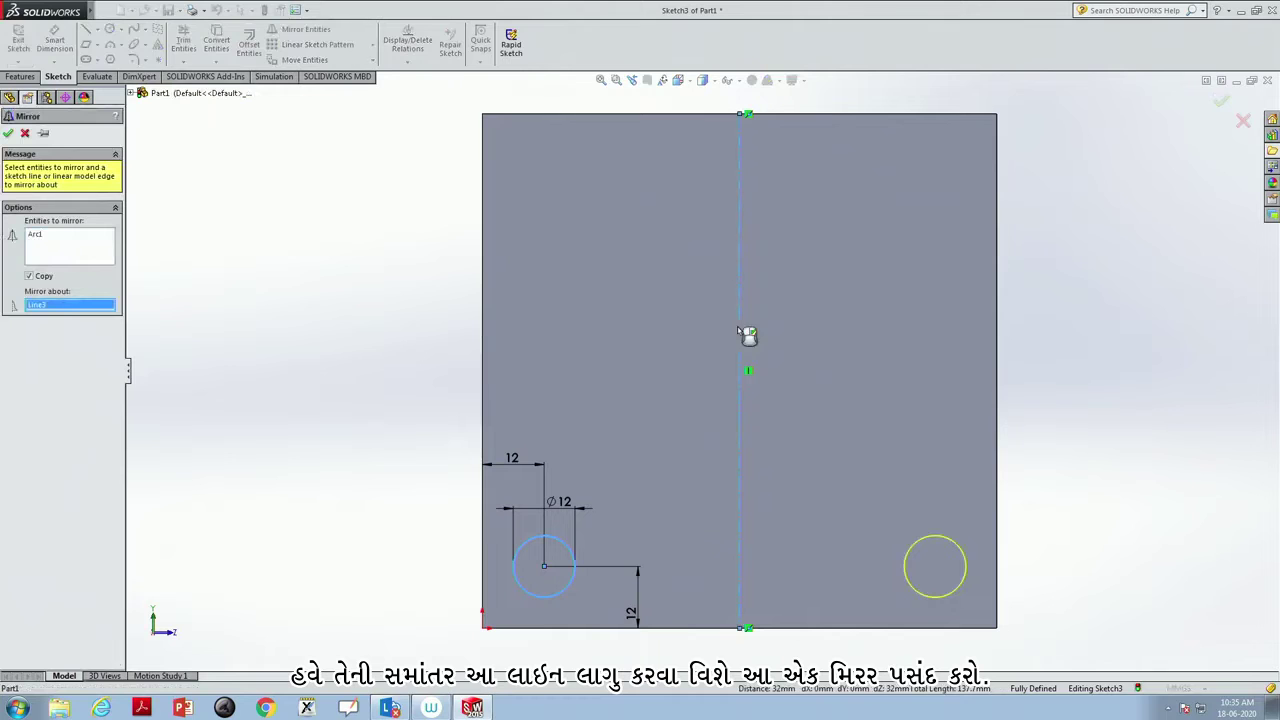
click(9, 134)
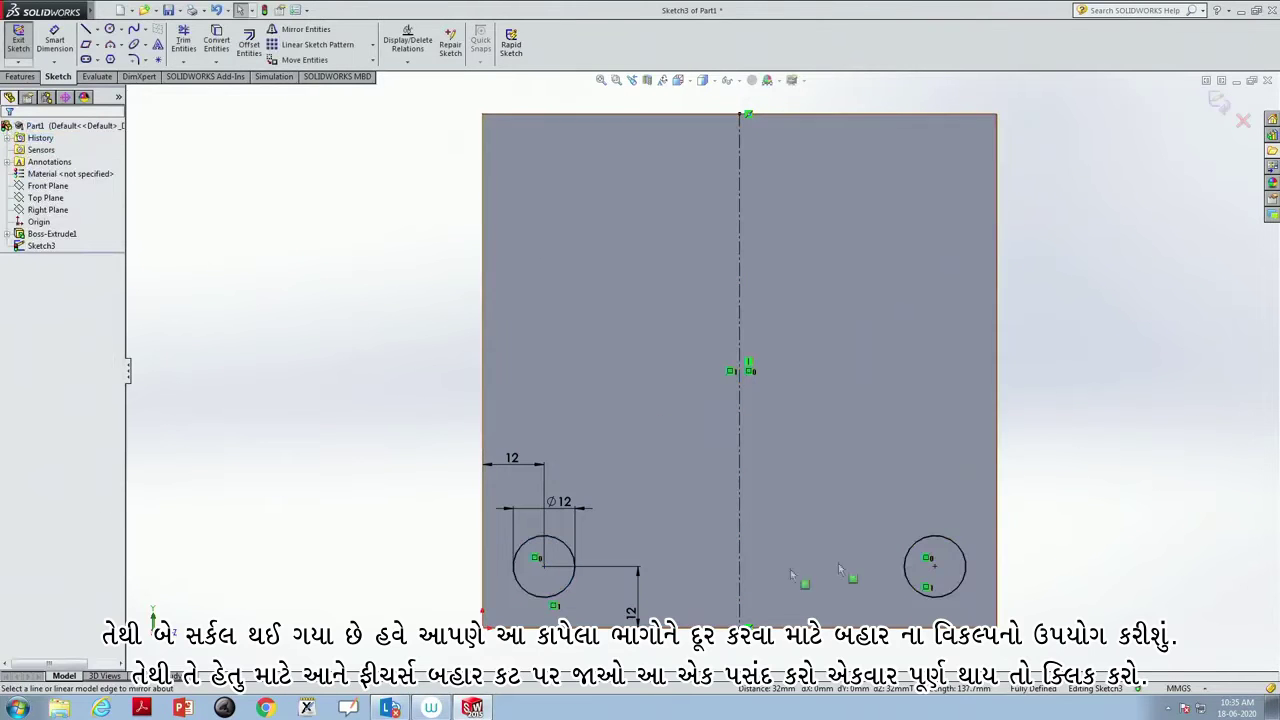
- Extruded-cut the two Ø12 circle sketch through the face and orbit to check the holes
mouse_move(1063, 394)
middle_down()
mouse_move(1031, 400)
mouse_move(1030, 433)
middle_up()
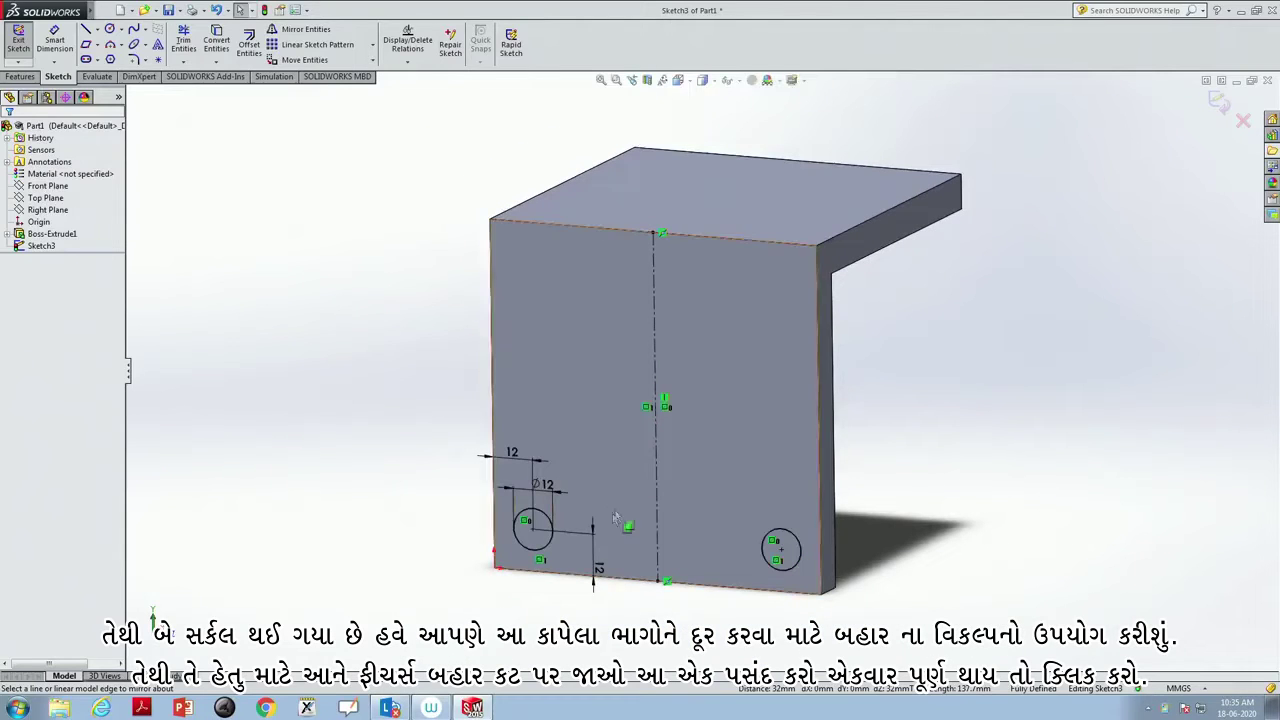
click(548, 521)
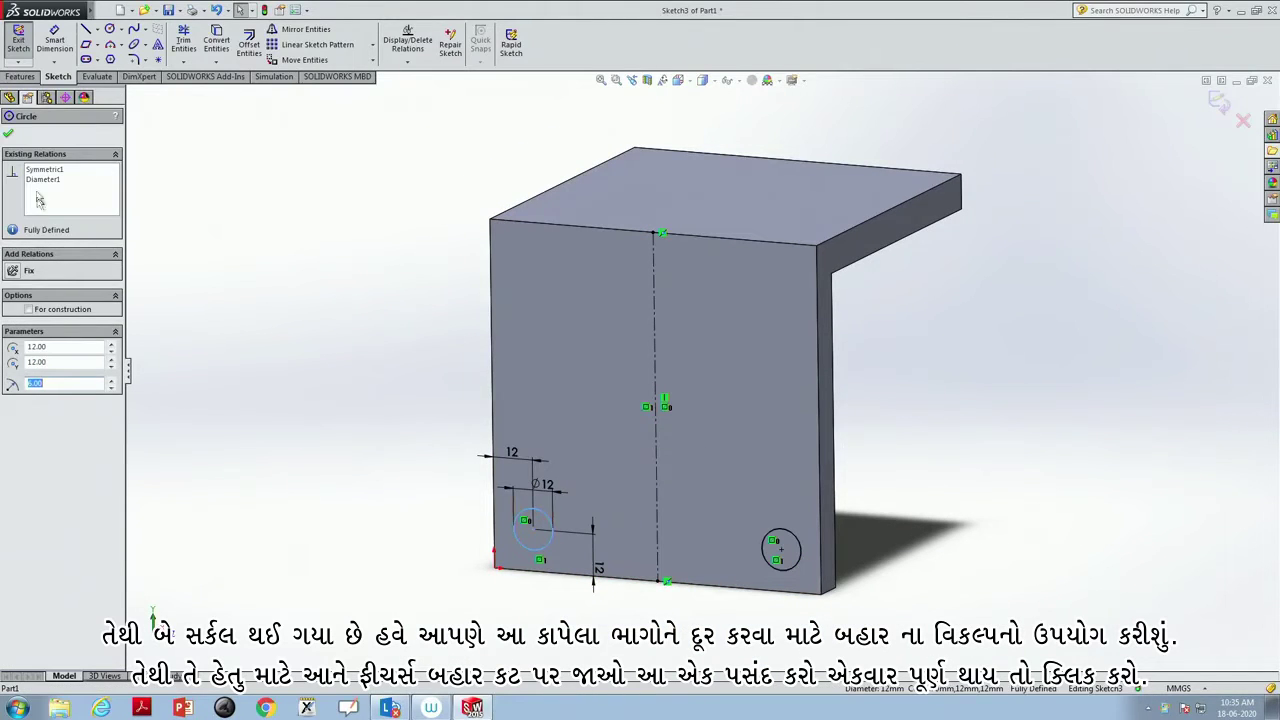
click(20, 77)
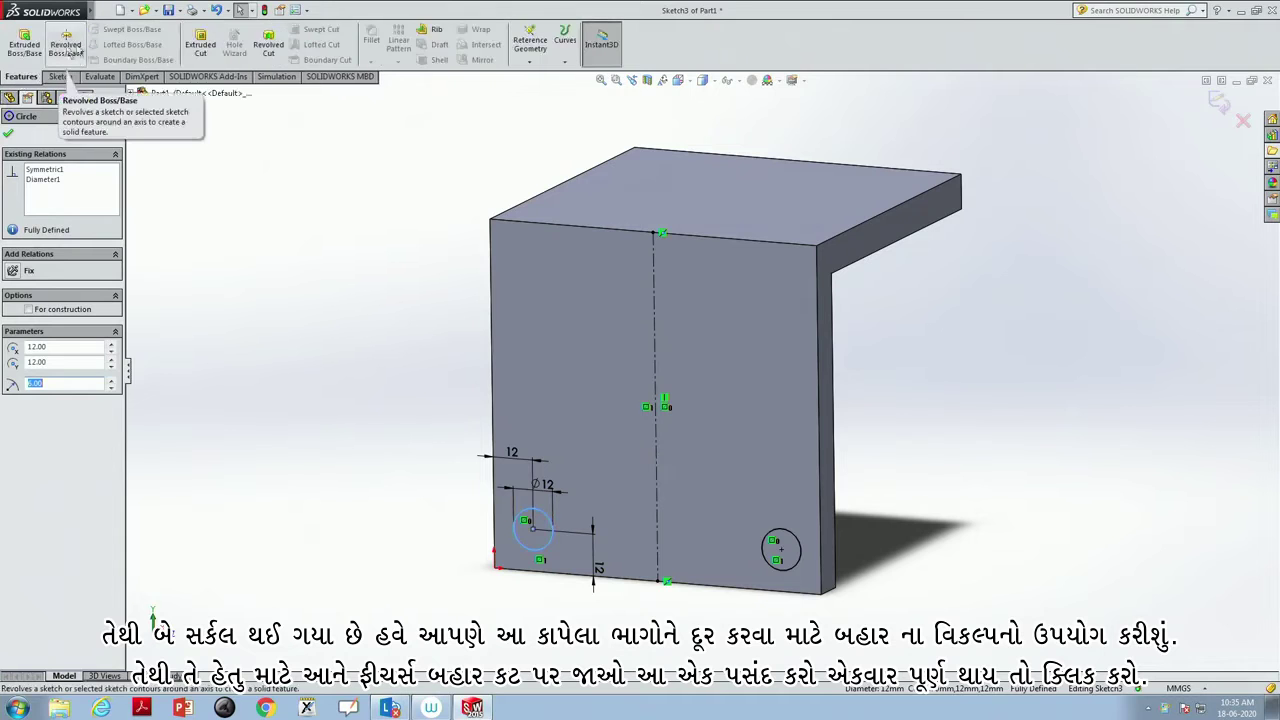
click(203, 40)
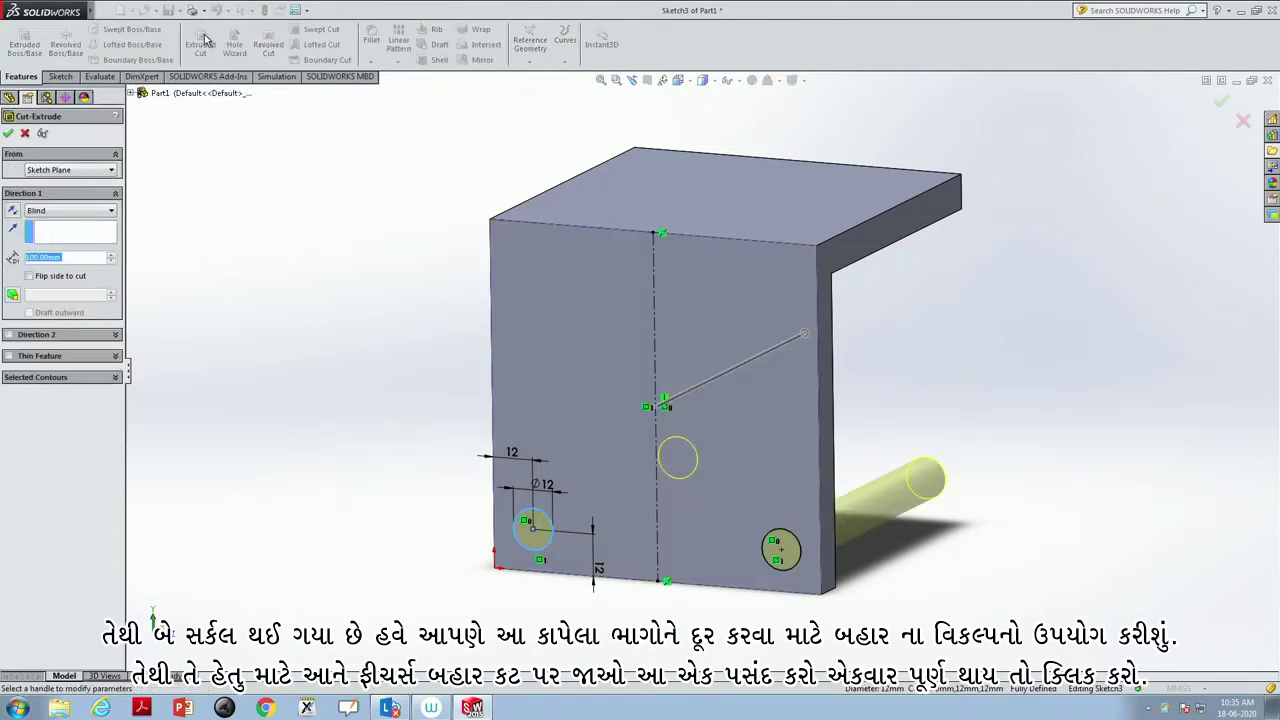
click(9, 132)
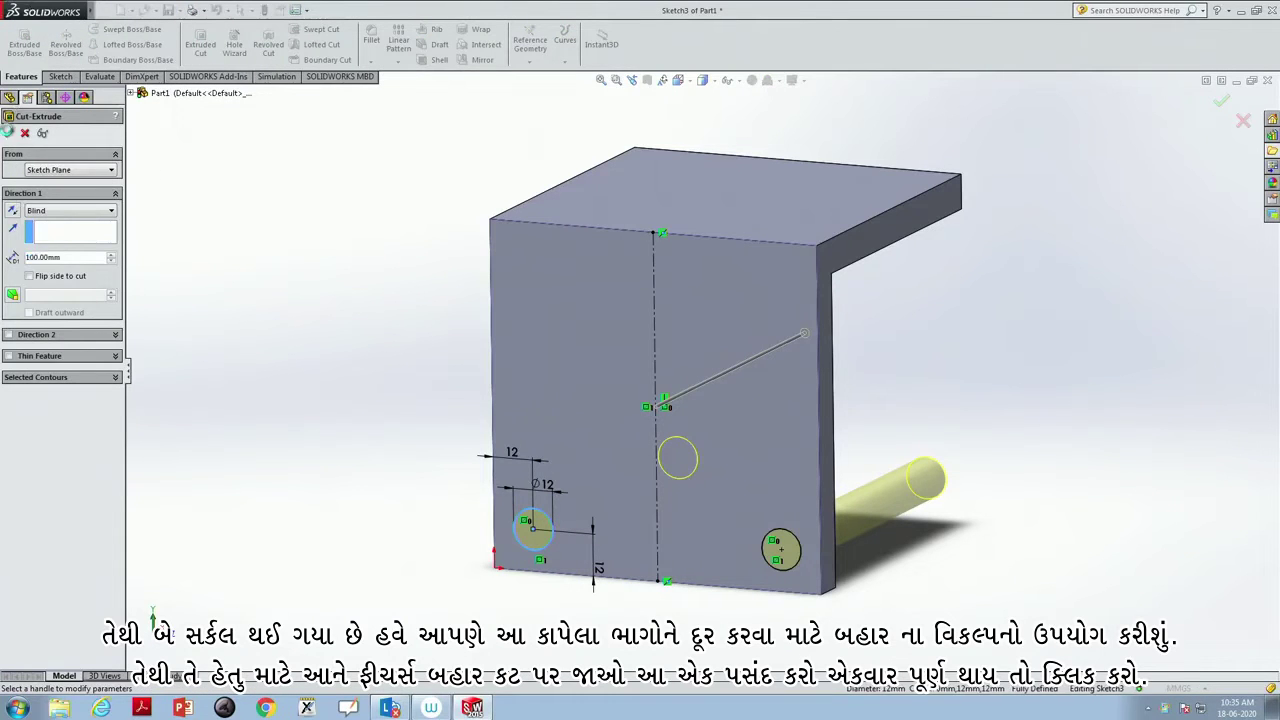
mouse_move(923, 434)
middle_down()
mouse_move(872, 392)
mouse_move(895, 532)
middle_up()
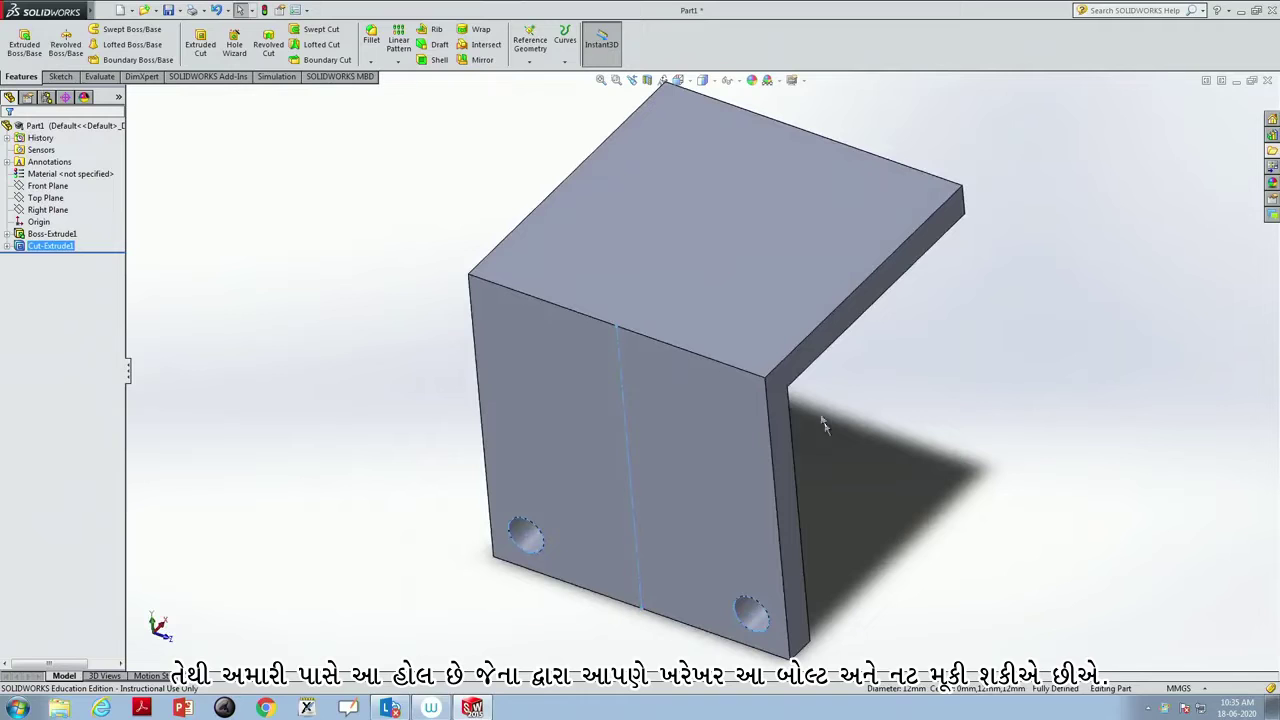
- Sketch a circle toward the right side of the top face, viewed normal to it
click(865, 203)
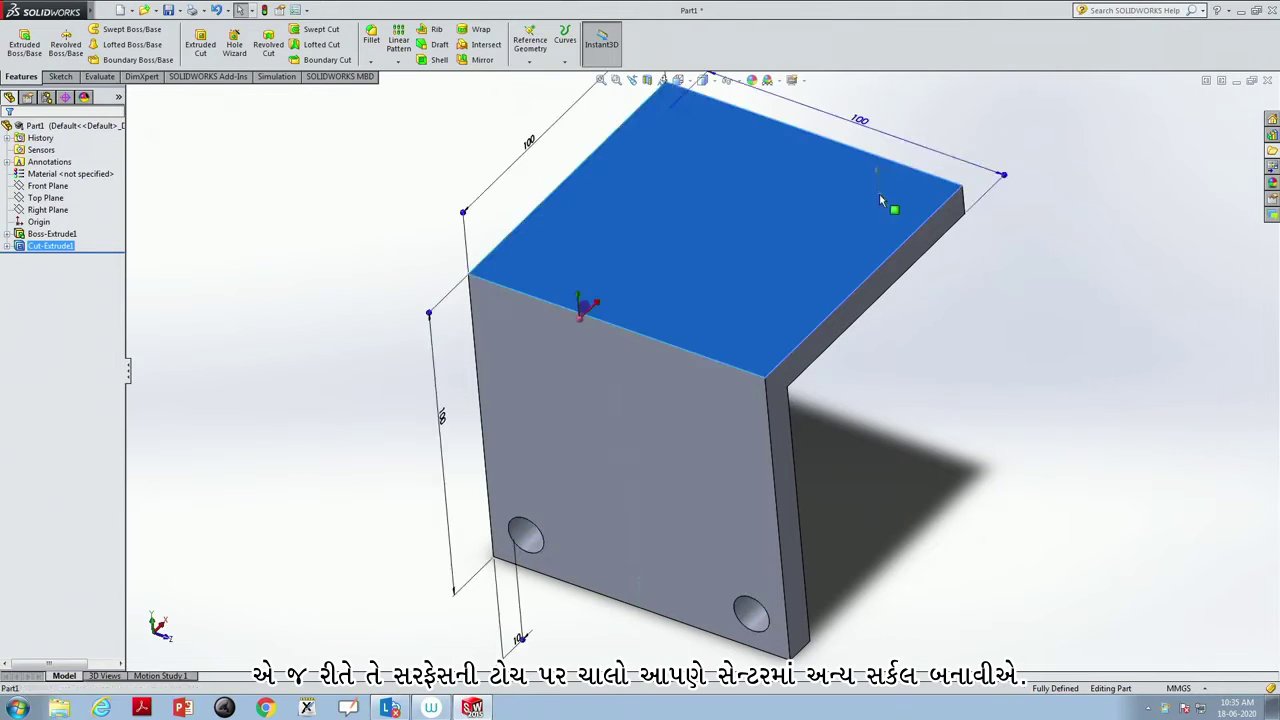
click(978, 151)
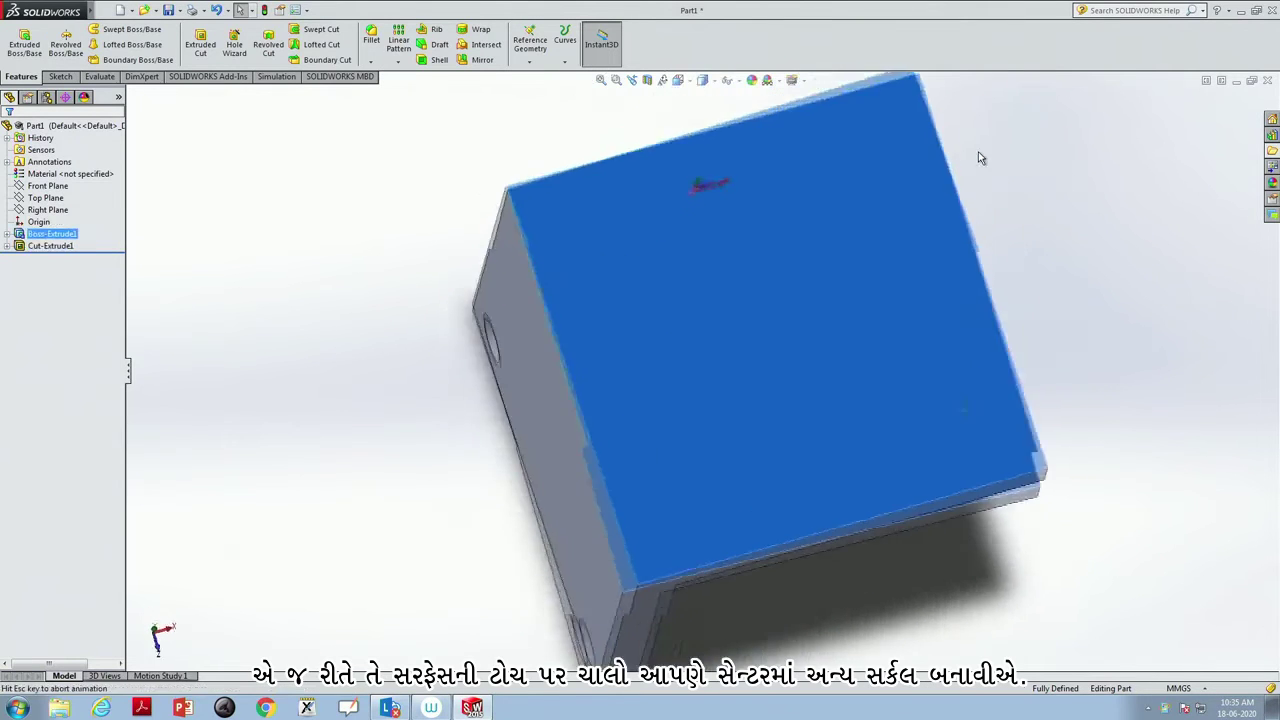
click(60, 77)
click(121, 30)
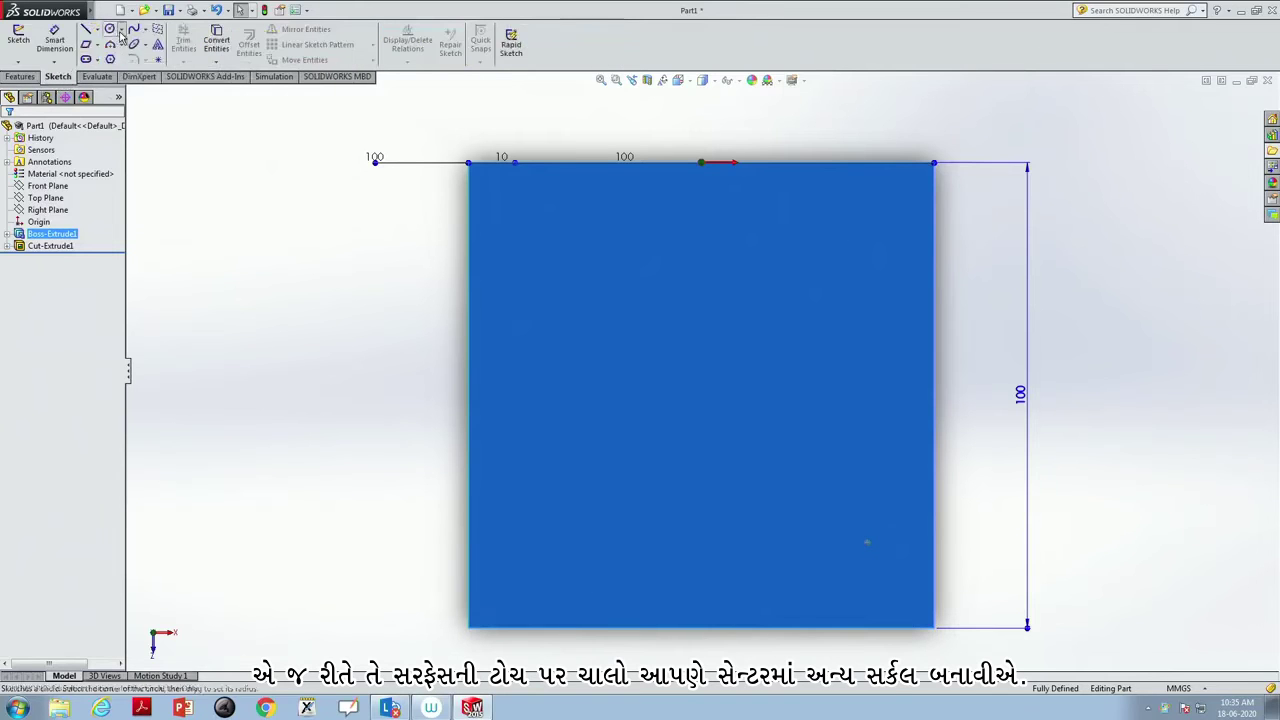
click(133, 44)
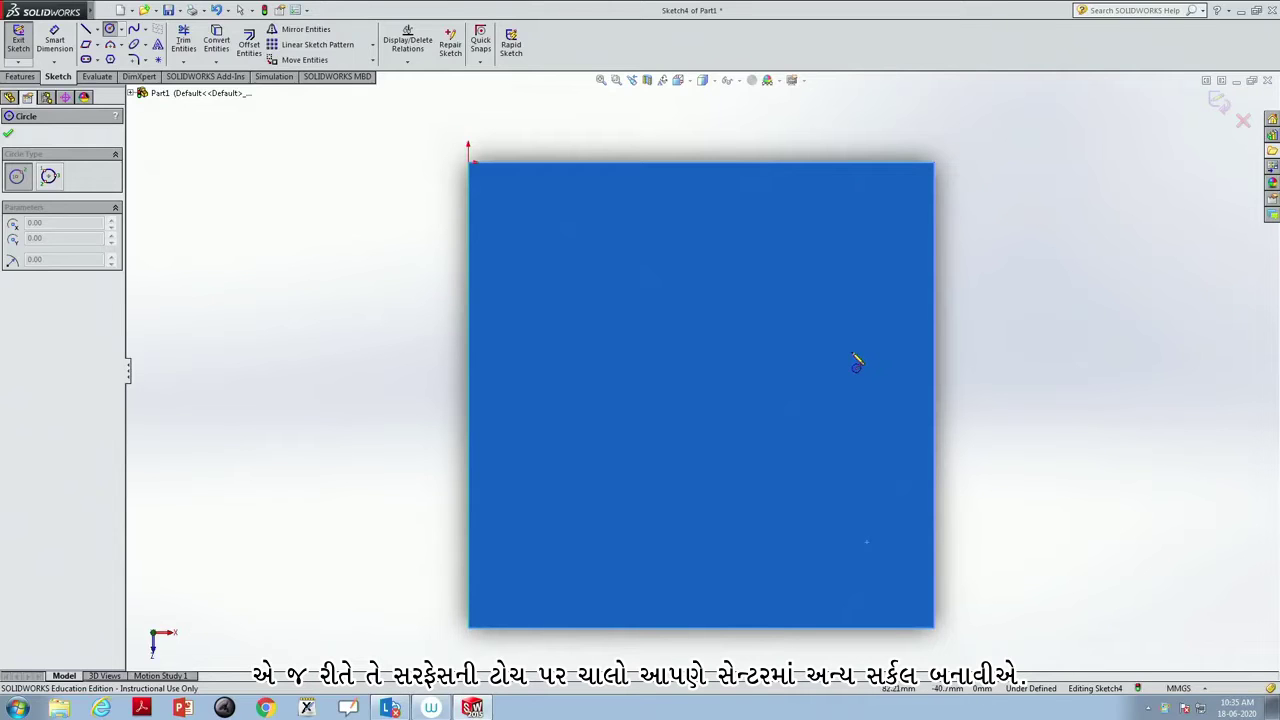
click(853, 350)
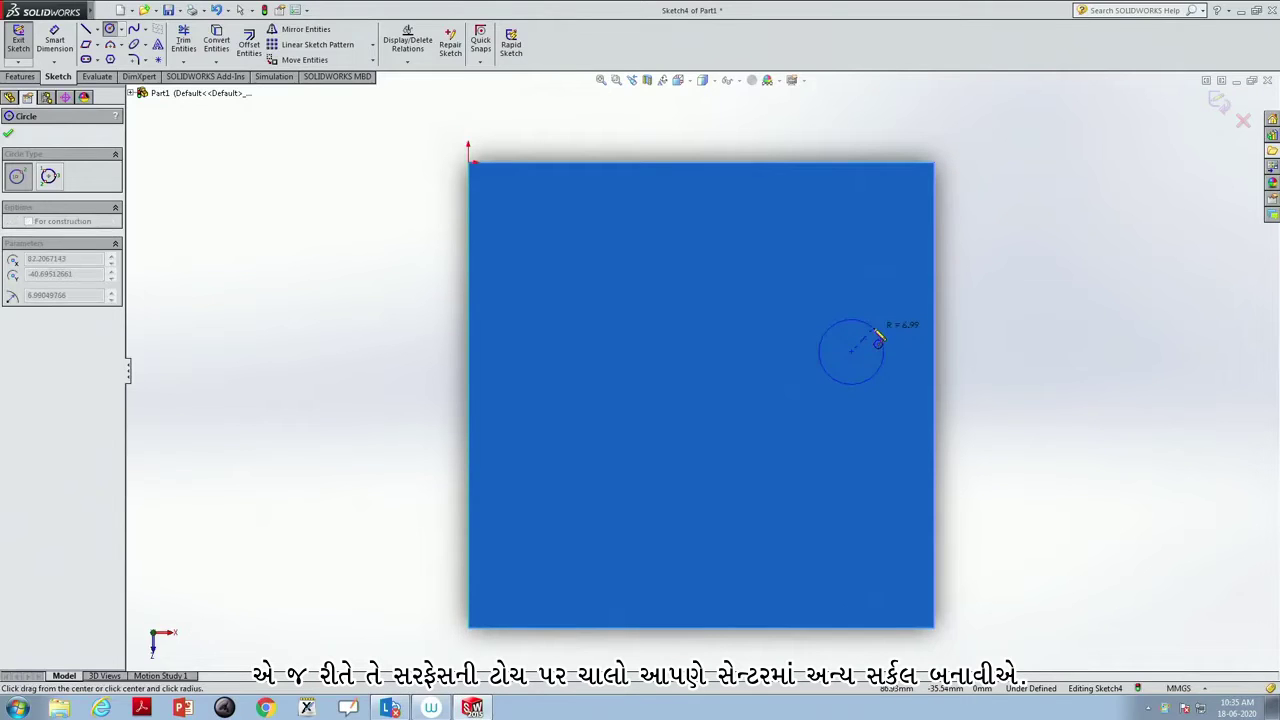
click(878, 339)
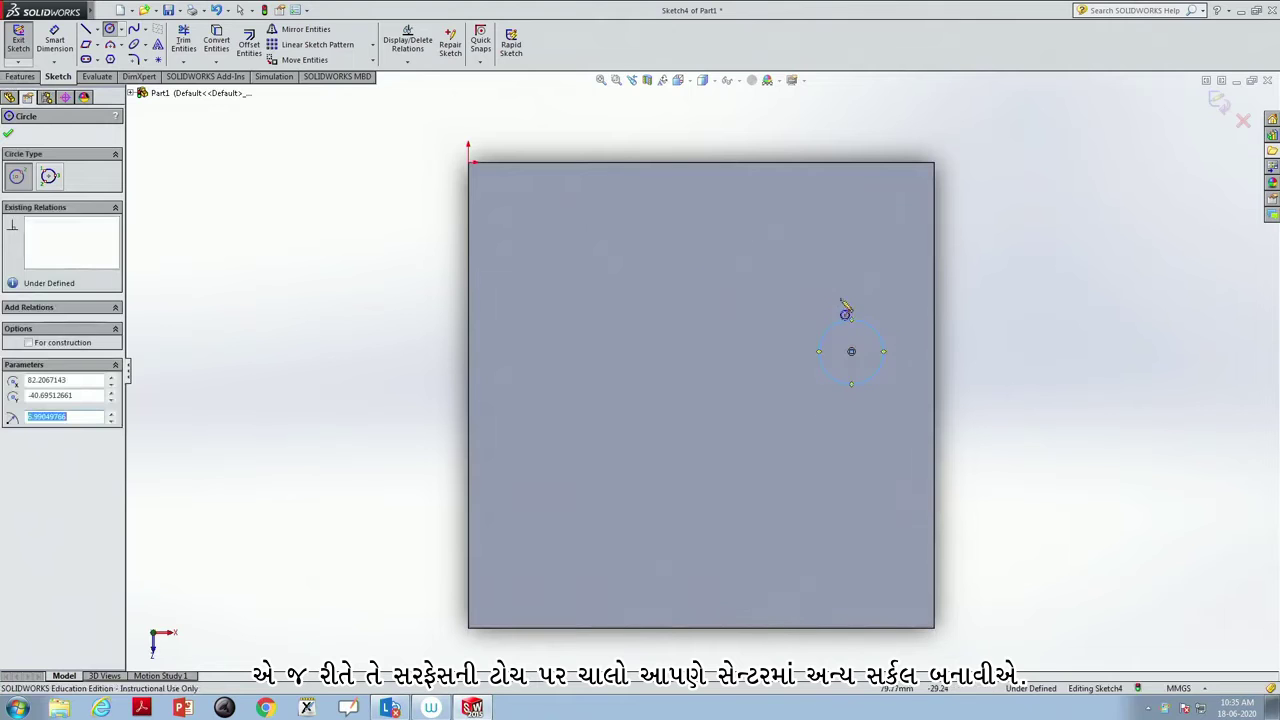
key(Escape)
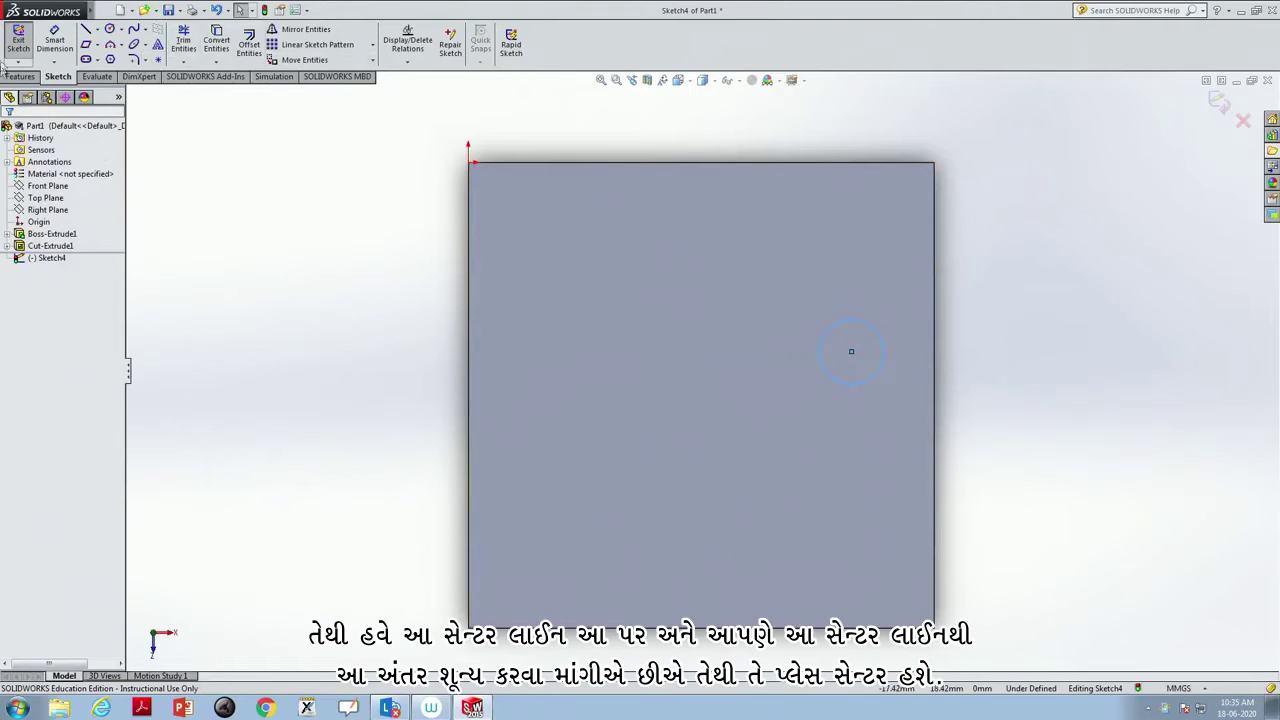
- Draw a horizontal centerline across the top face from its left edge to its right edge
click(97, 30)
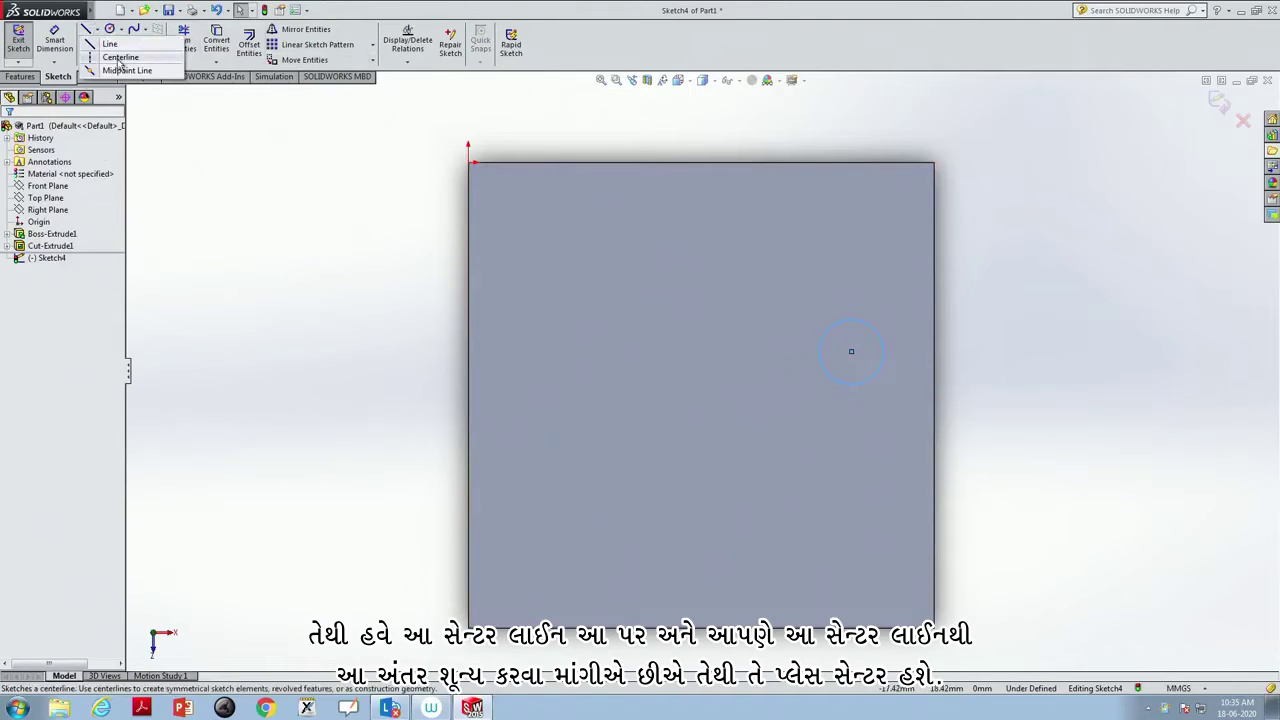
click(118, 54)
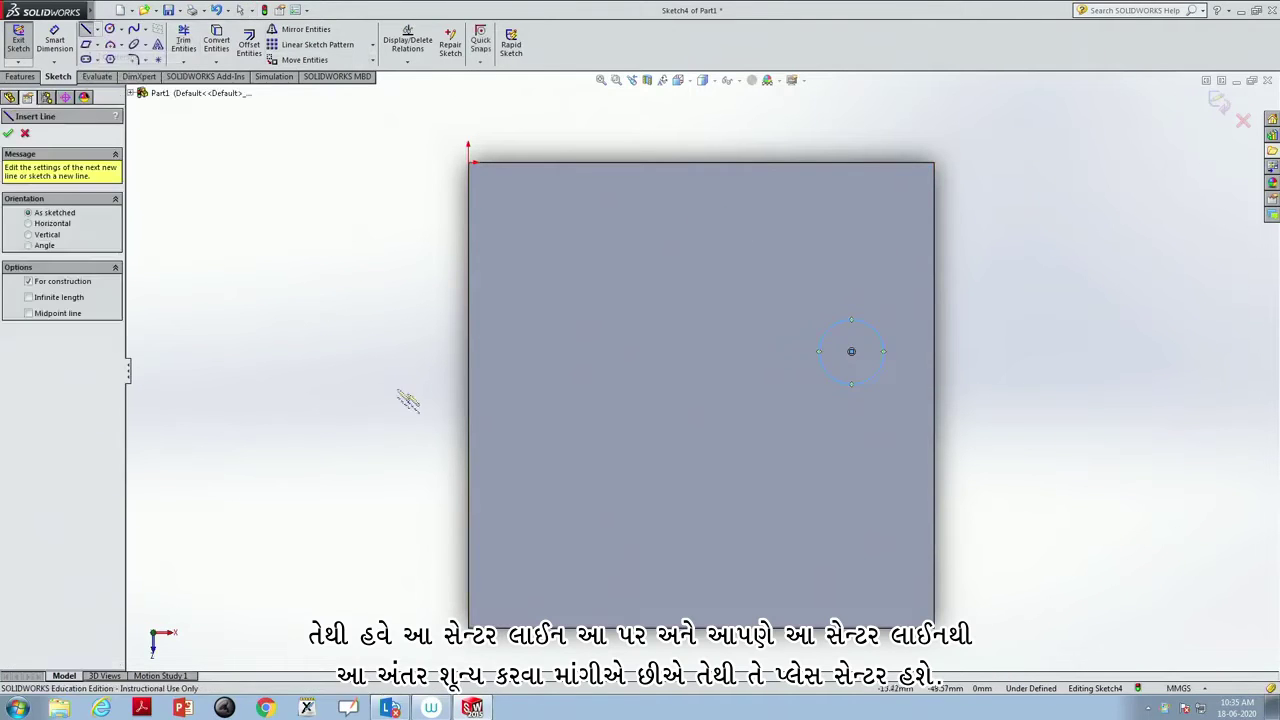
click(468, 398)
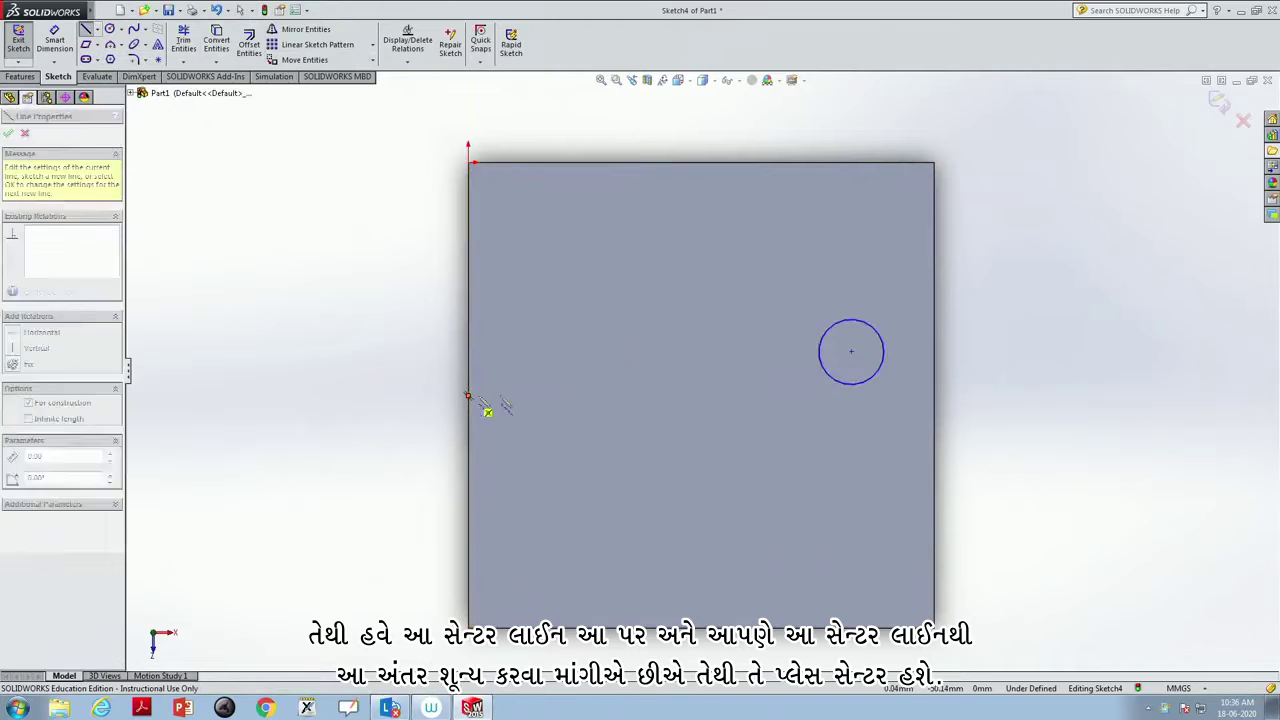
click(934, 398)
key(Escape)
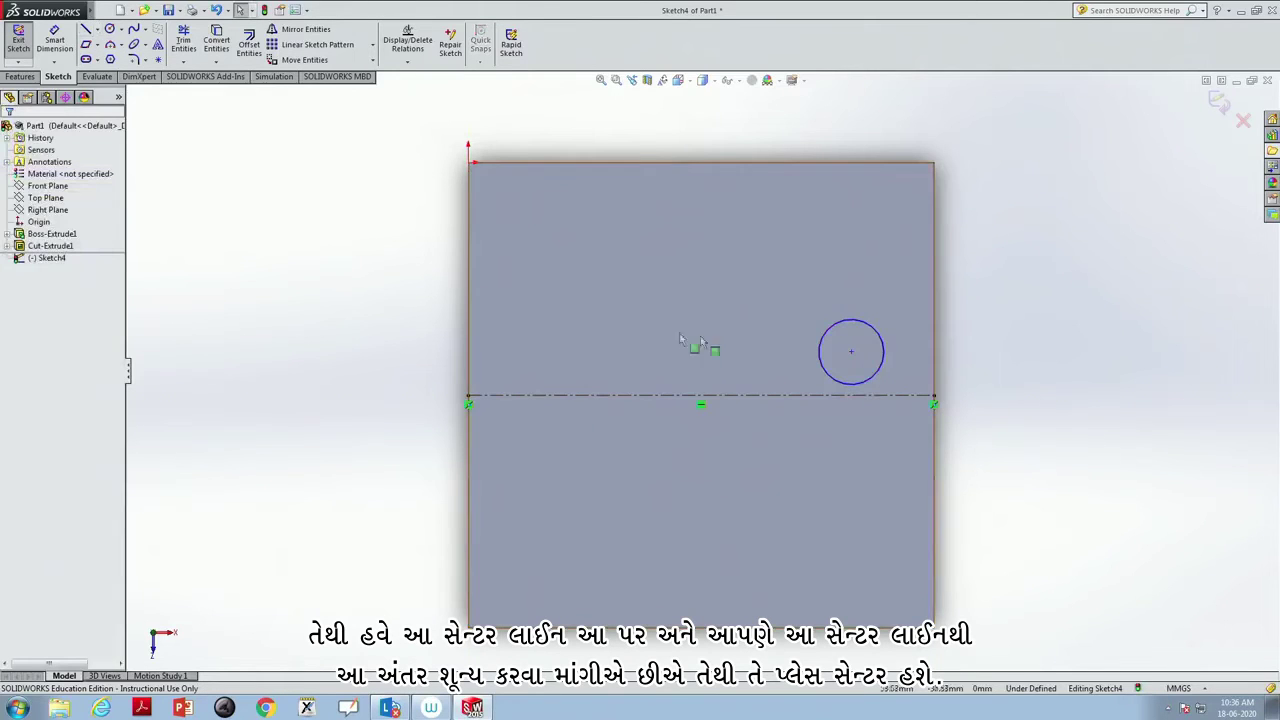
- Dimension the circle's centre to the centerline and set the distance to 0
click(54, 40)
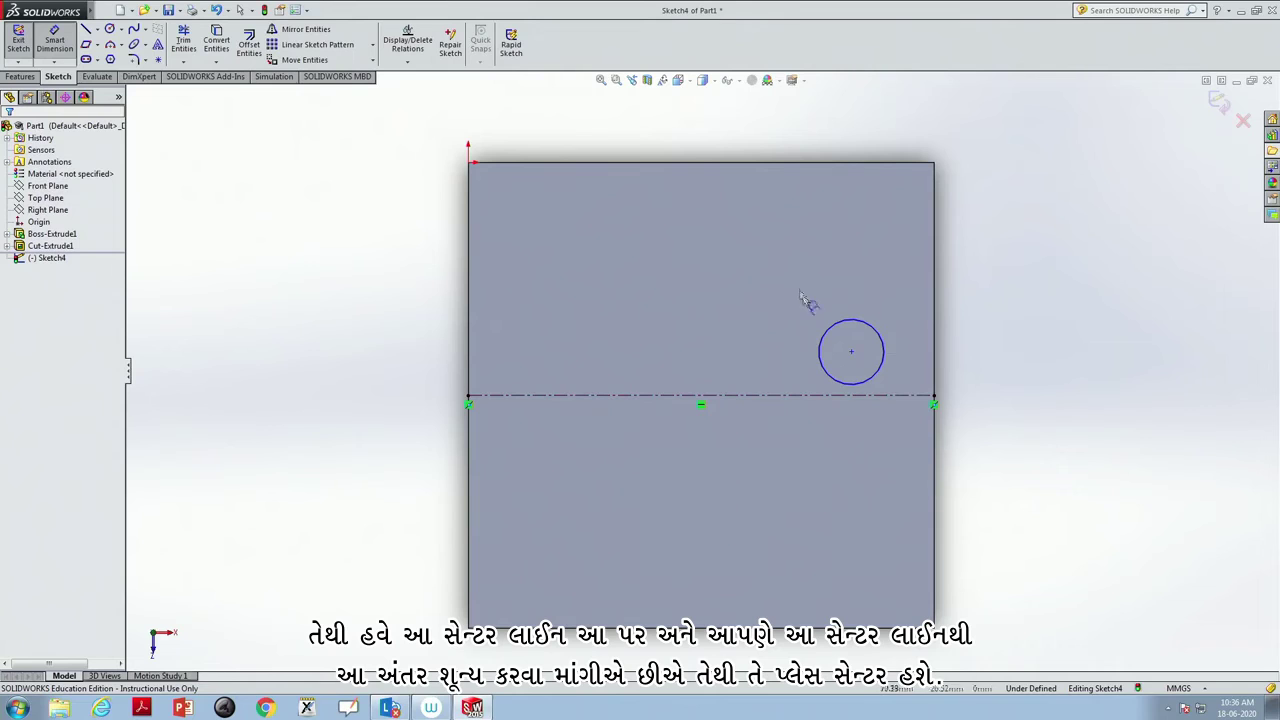
click(851, 354)
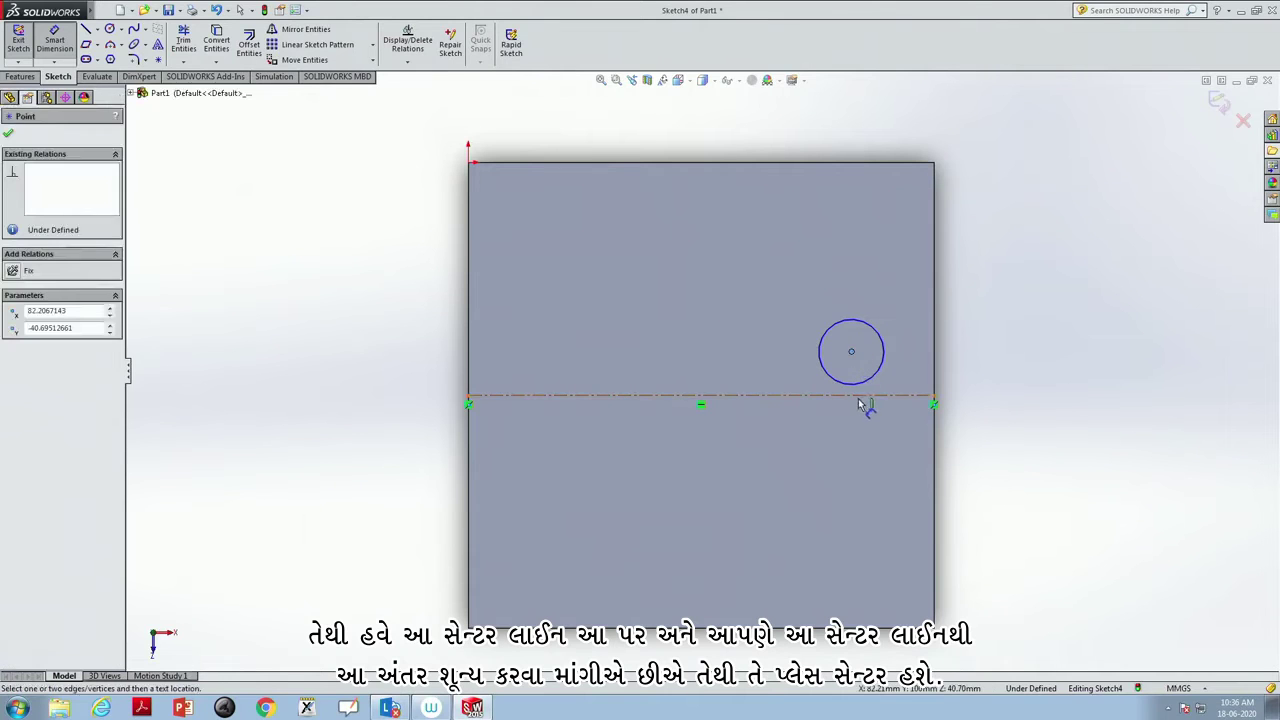
click(860, 398)
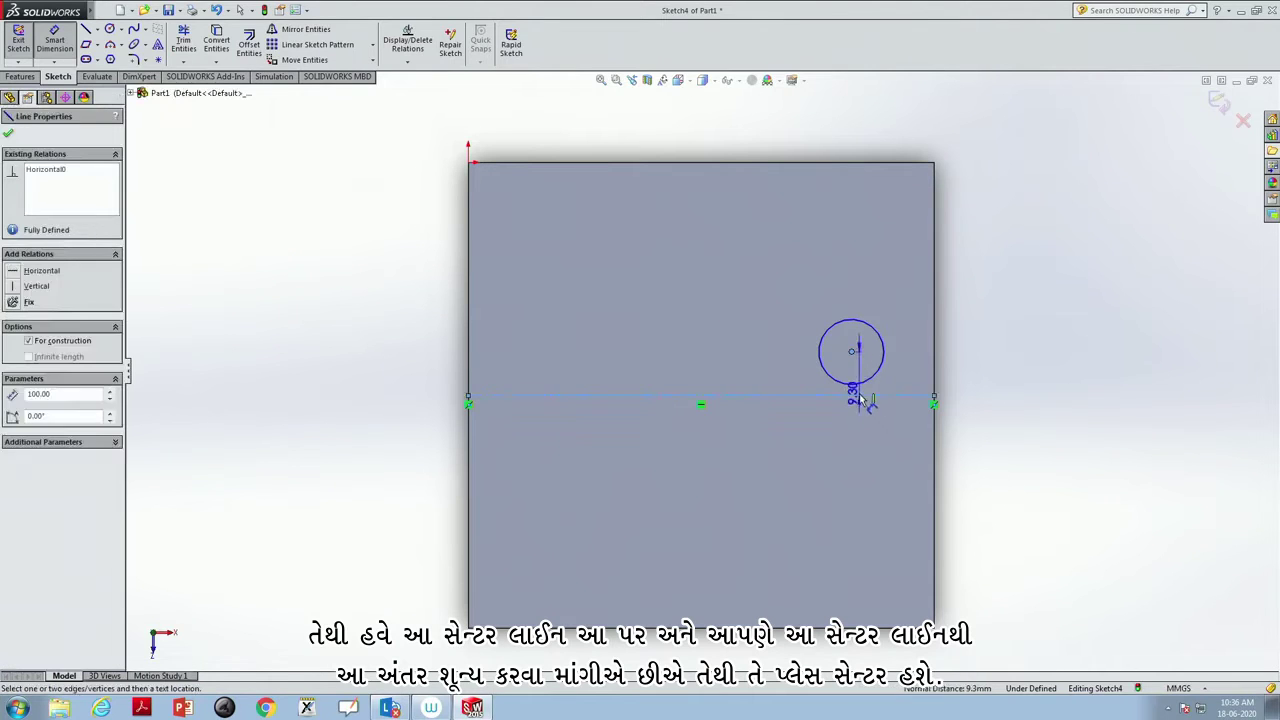
click(966, 385)
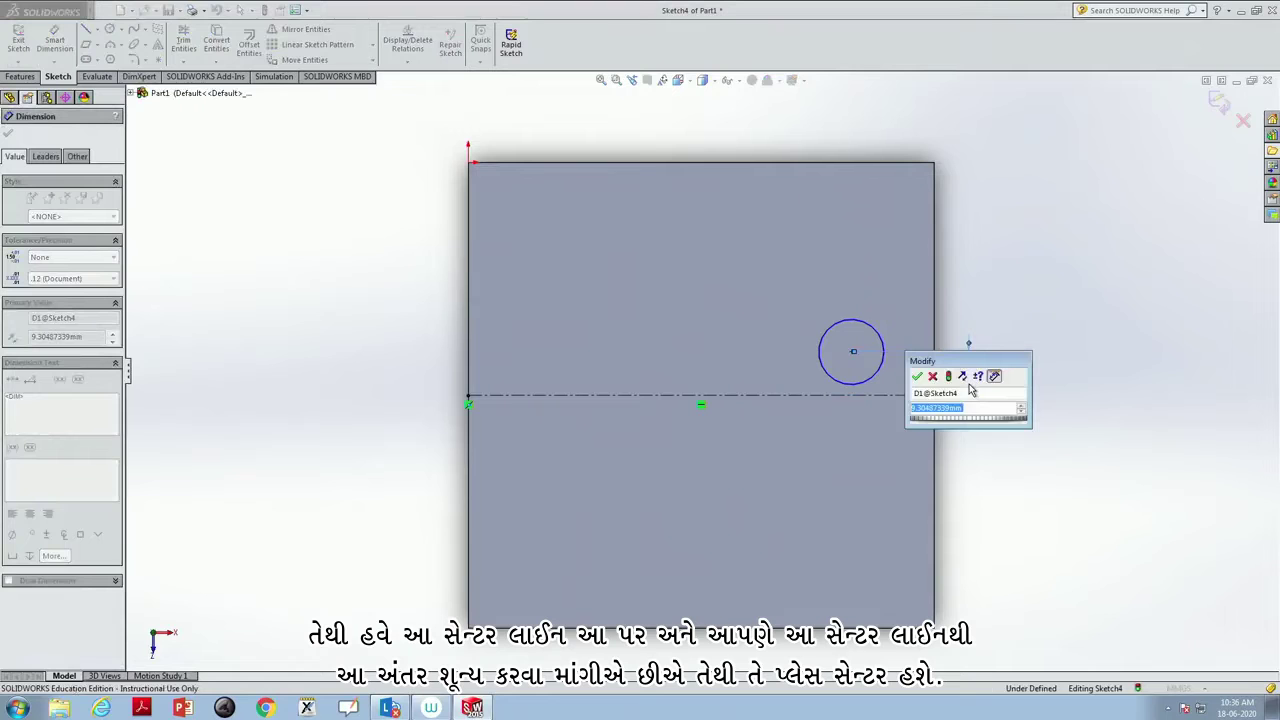
text(0)
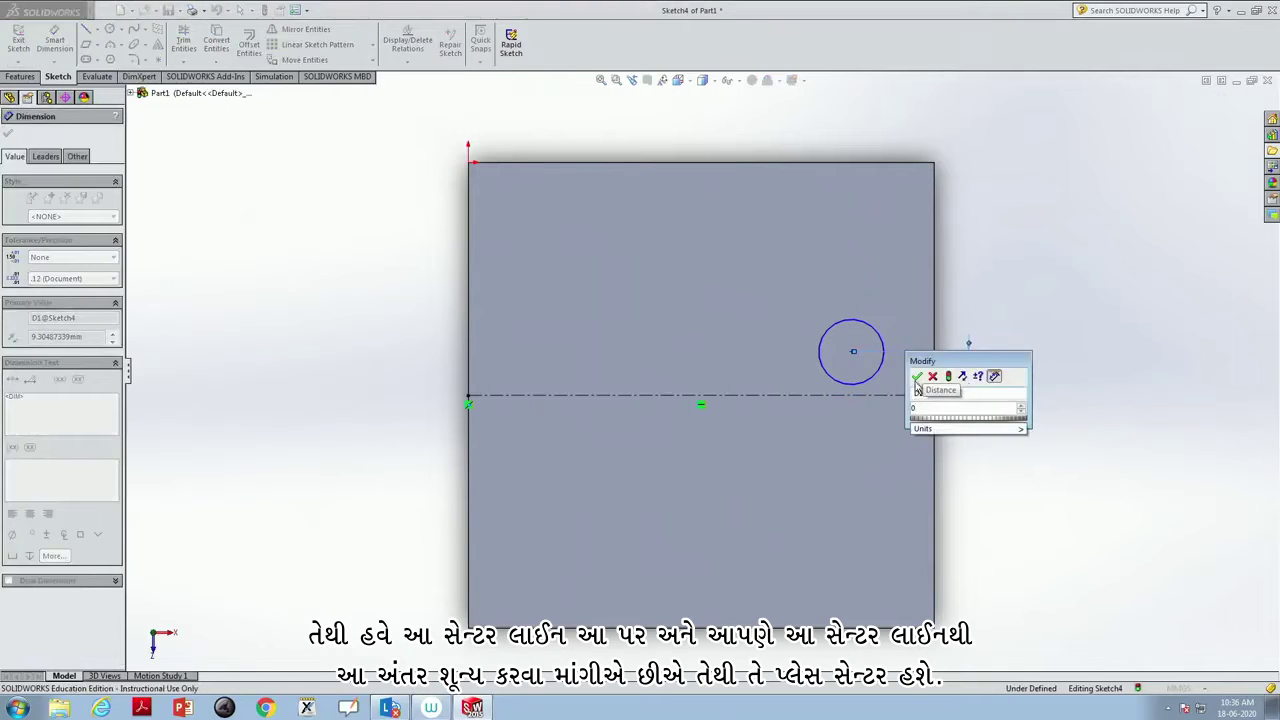
click(917, 377)
click(1066, 380)
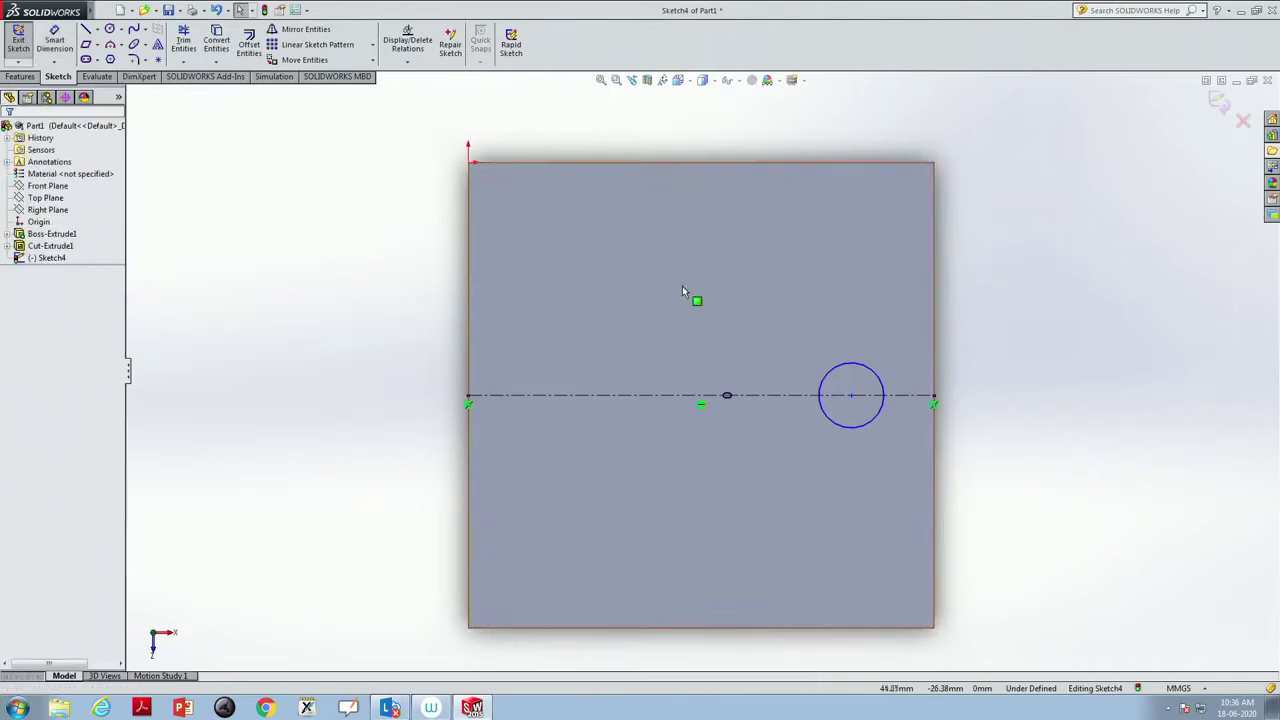
- Extrude the Sketch4 circle 20 mm into a cylindrical peg, creating Boss-Extrude2
click(848, 363)
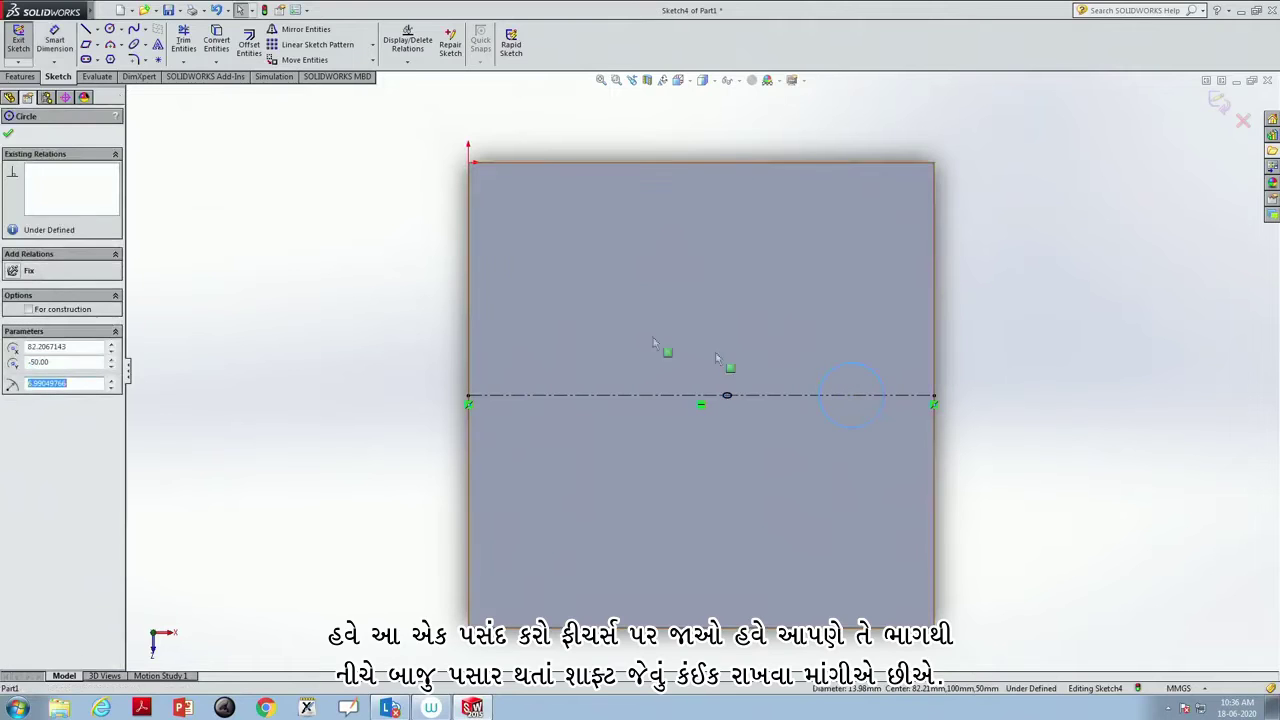
click(21, 77)
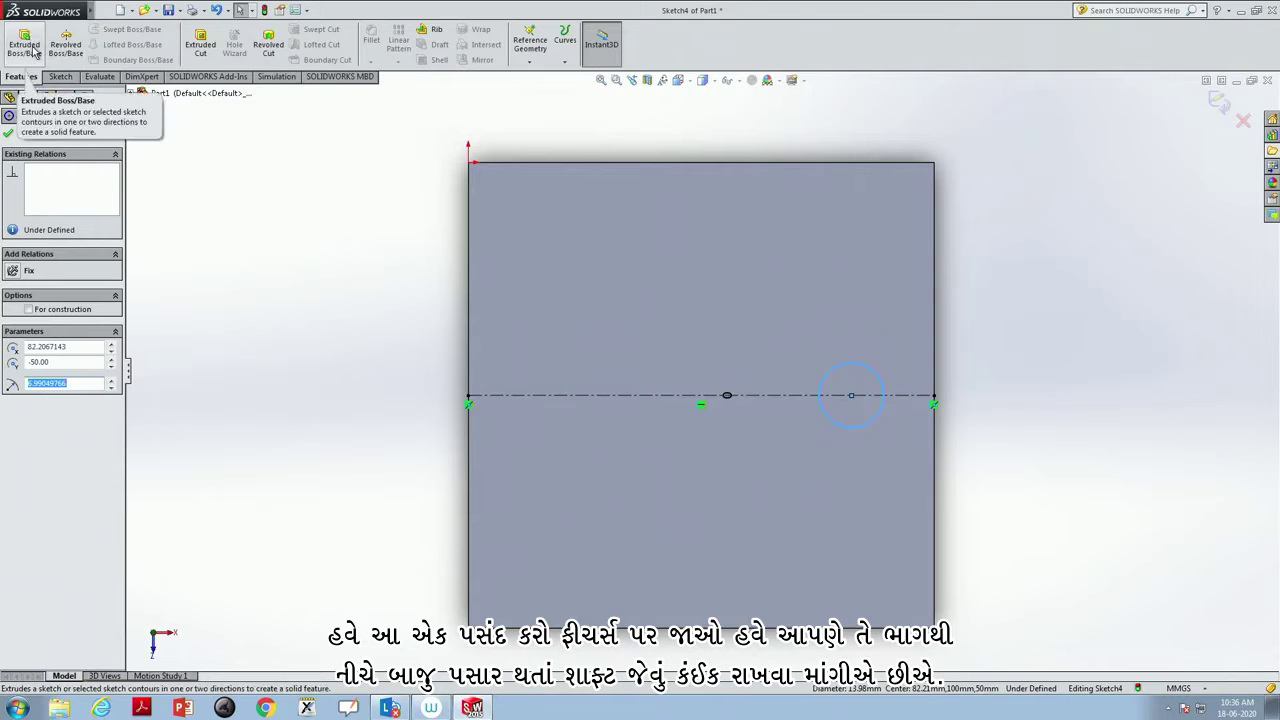
click(26, 46)
mouse_move(1183, 394)
middle_down()
mouse_move(1117, 366)
mouse_move(1037, 297)
mouse_move(1037, 206)
mouse_move(1056, 181)
mouse_move(1108, 178)
middle_up()
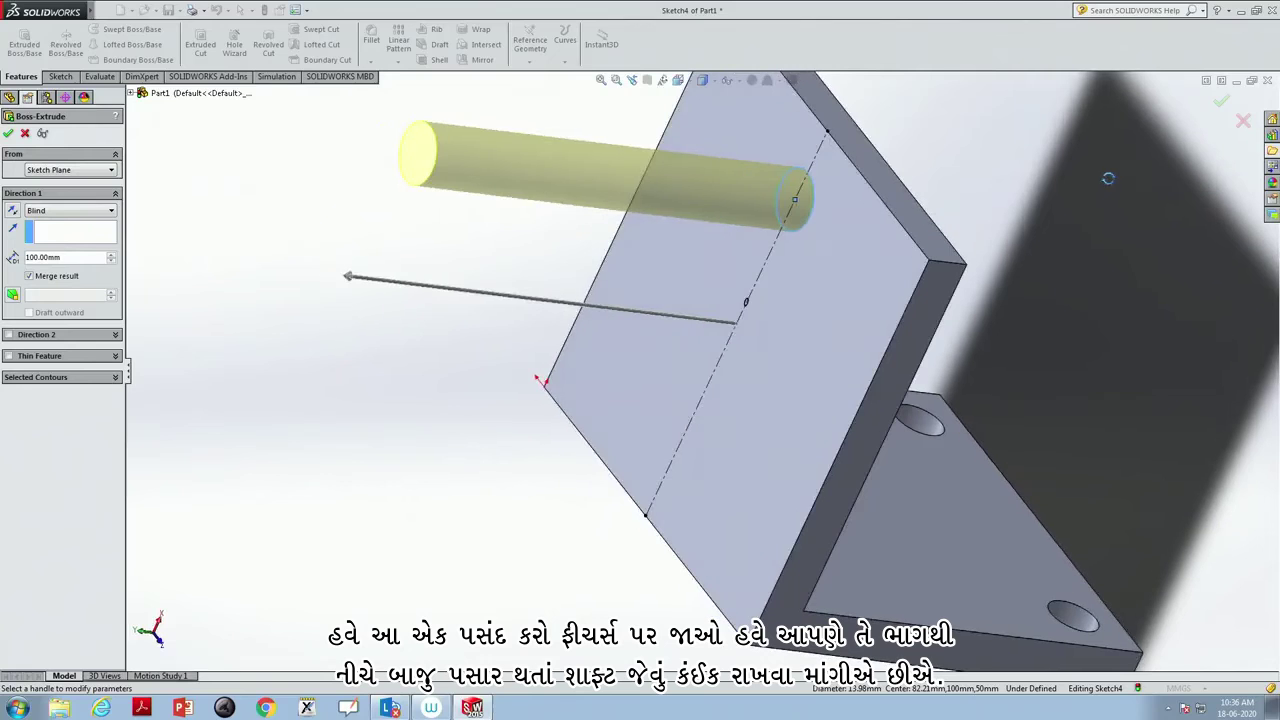
right_click(1108, 178)
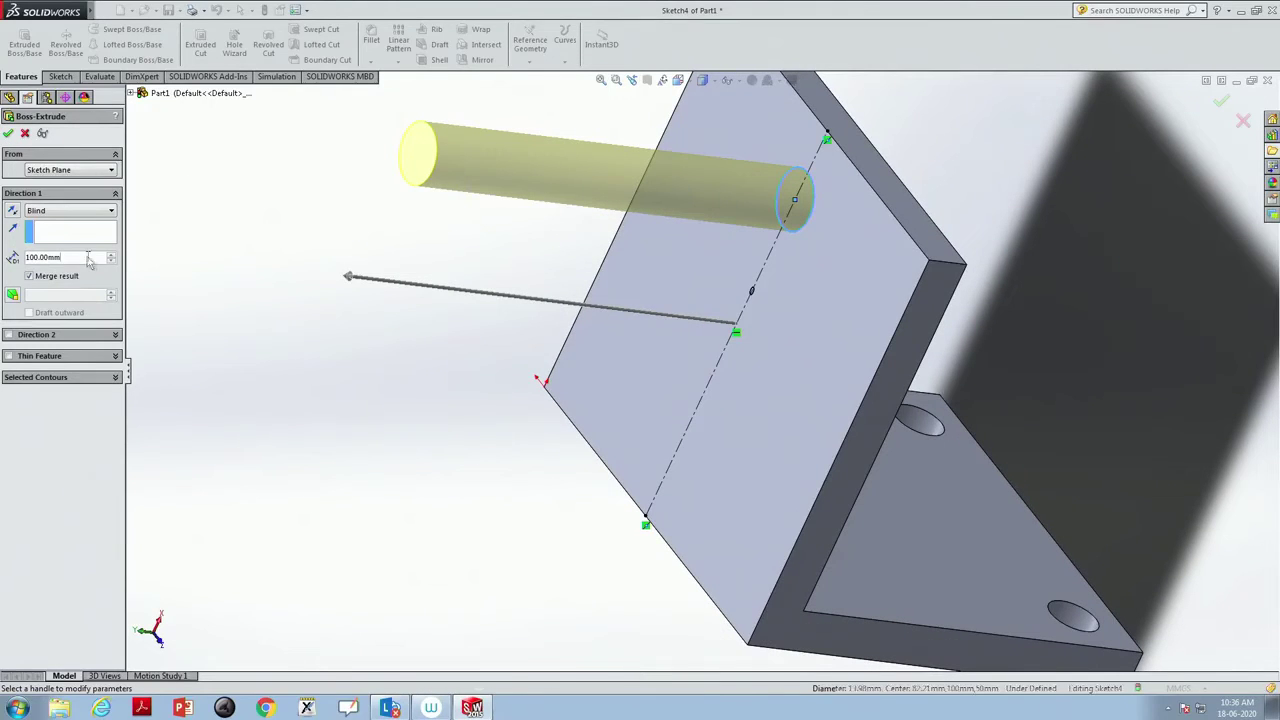
click(74, 257)
text(20)
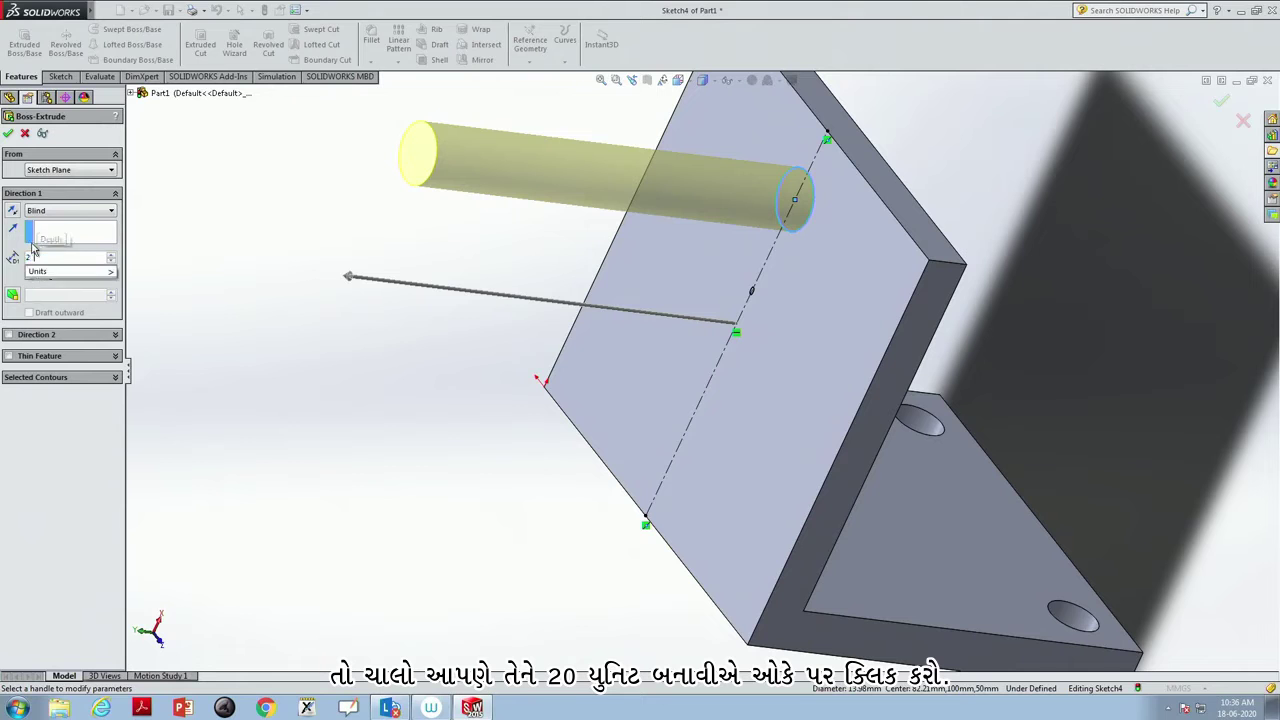
key(Return)
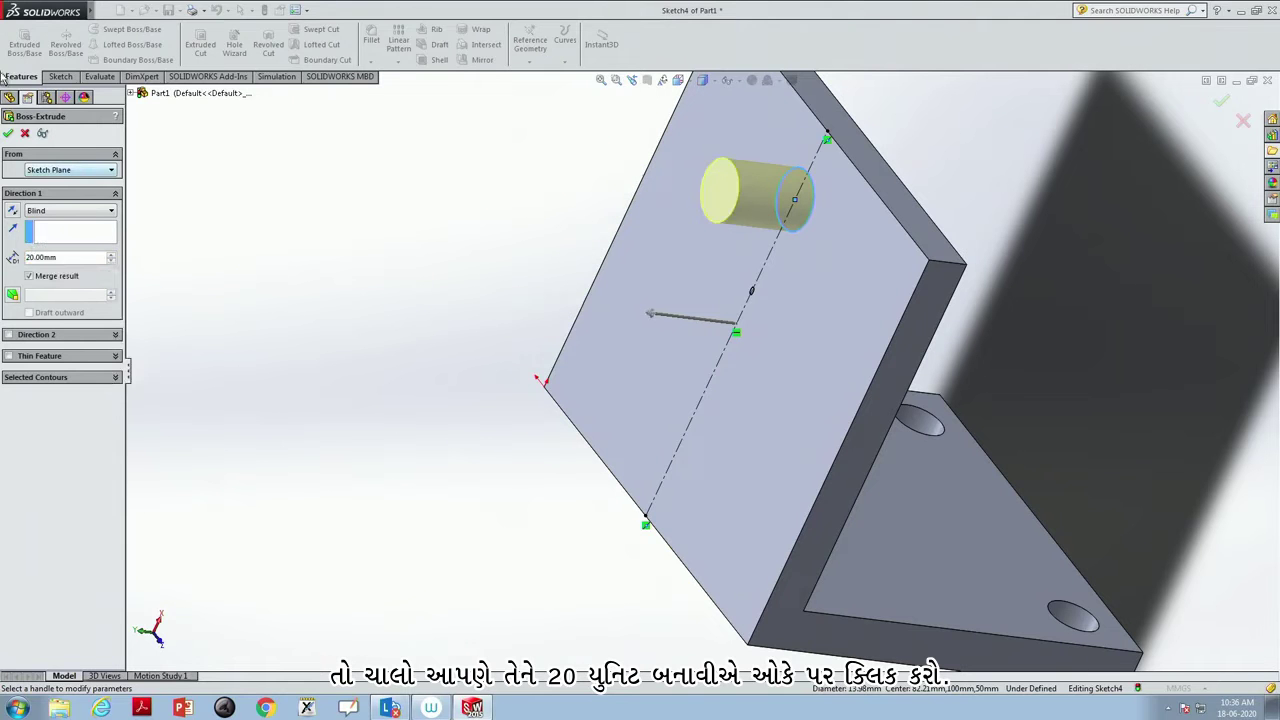
click(7, 134)
mouse_move(449, 363)
middle_down()
mouse_move(497, 272)
mouse_move(583, 194)
mouse_move(460, 163)
mouse_move(518, 260)
middle_up()
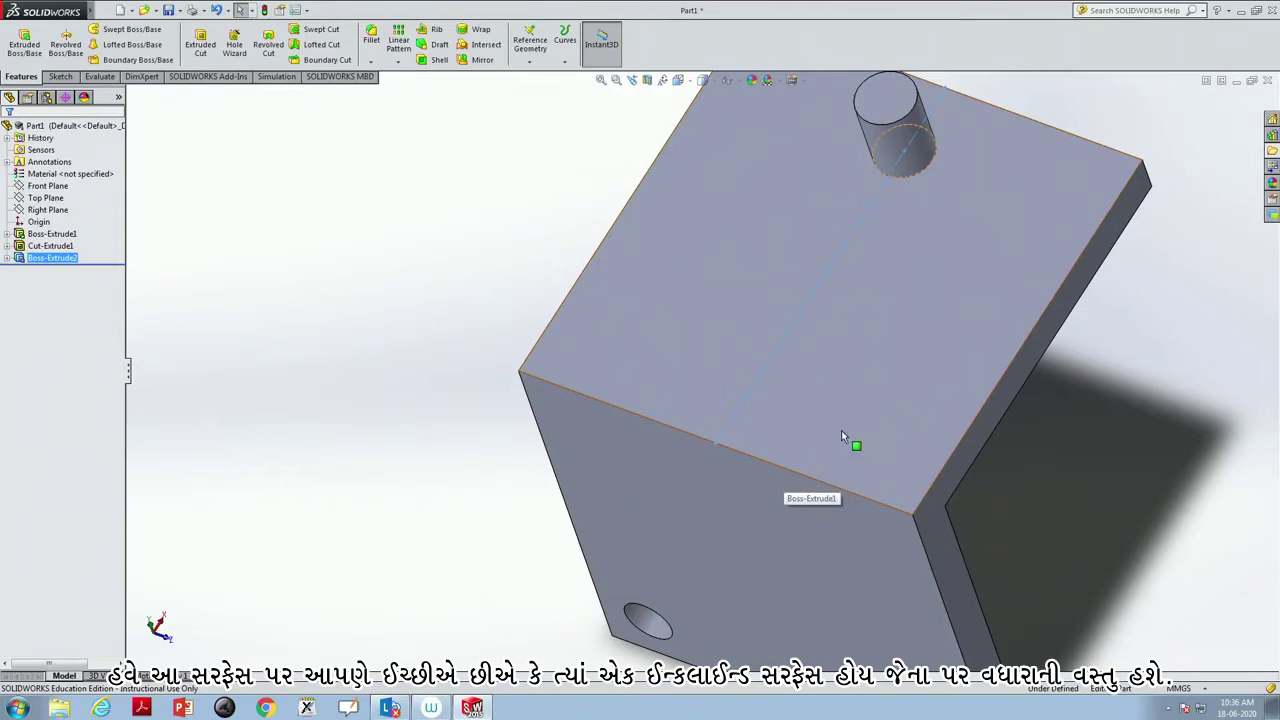
key(Escape)
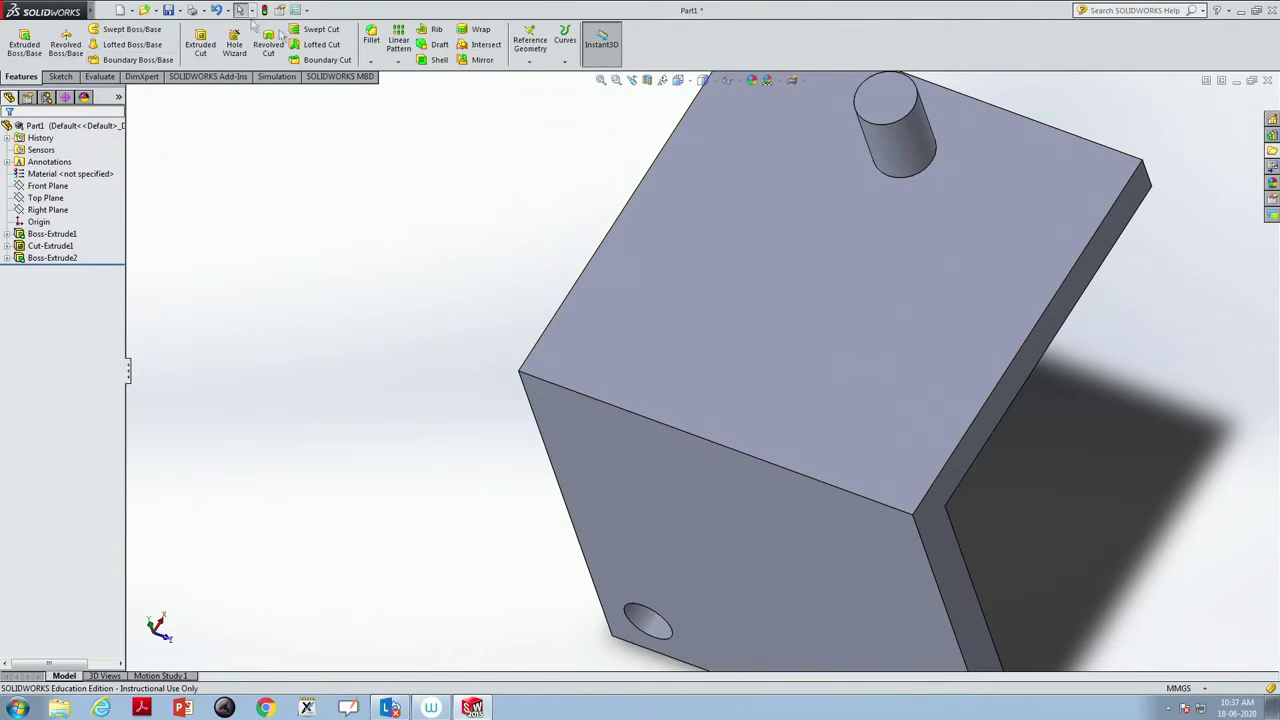
click(532, 62)
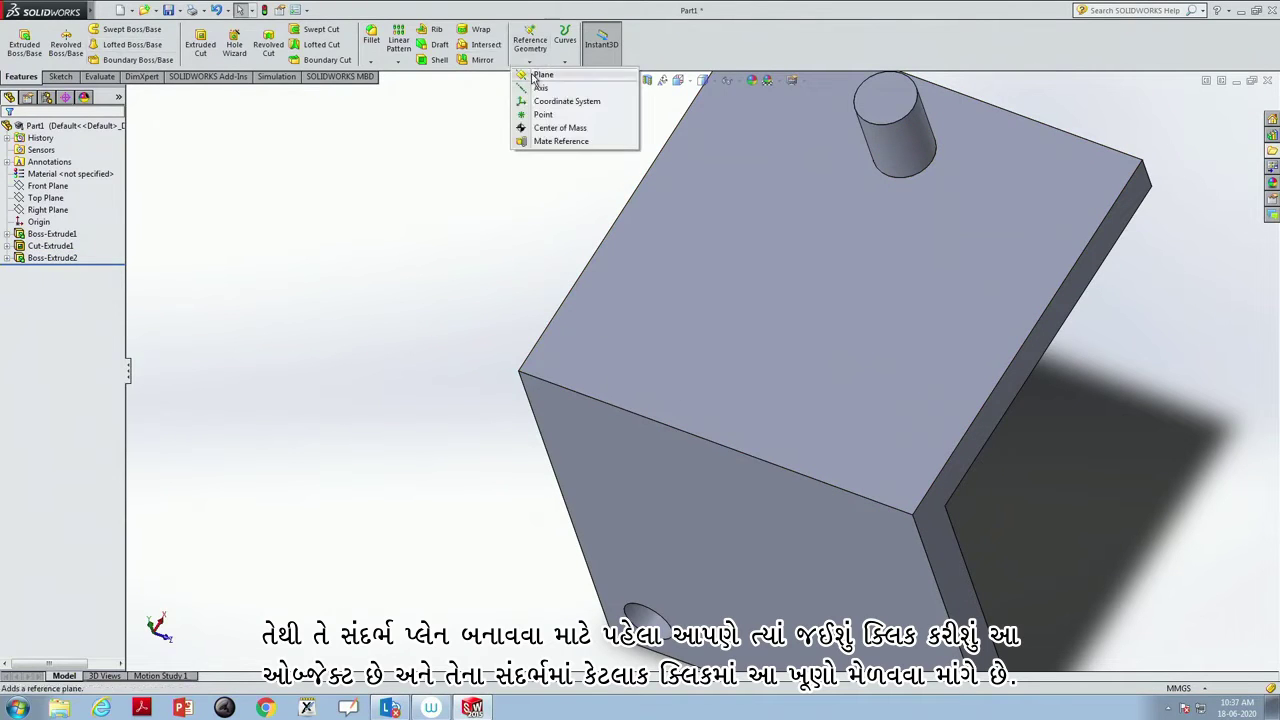
- Start a reference plane on the top face and its front edge, using the At Angle option
click(534, 77)
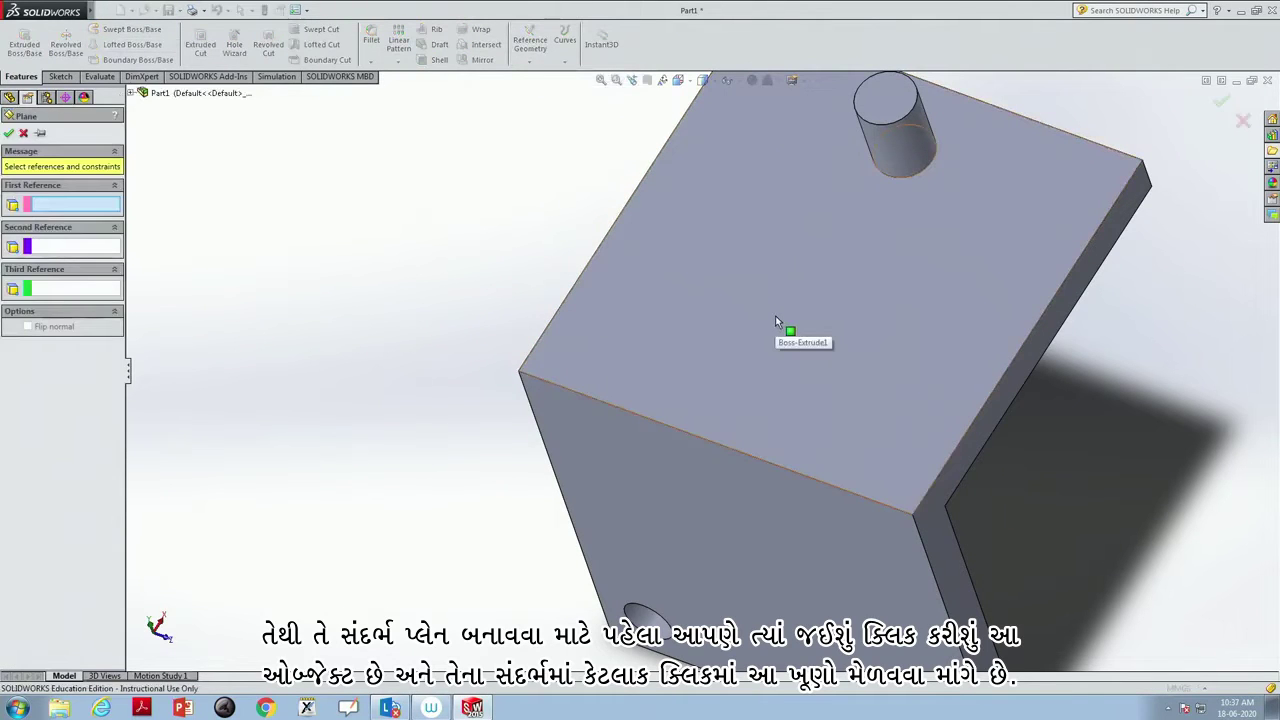
click(776, 318)
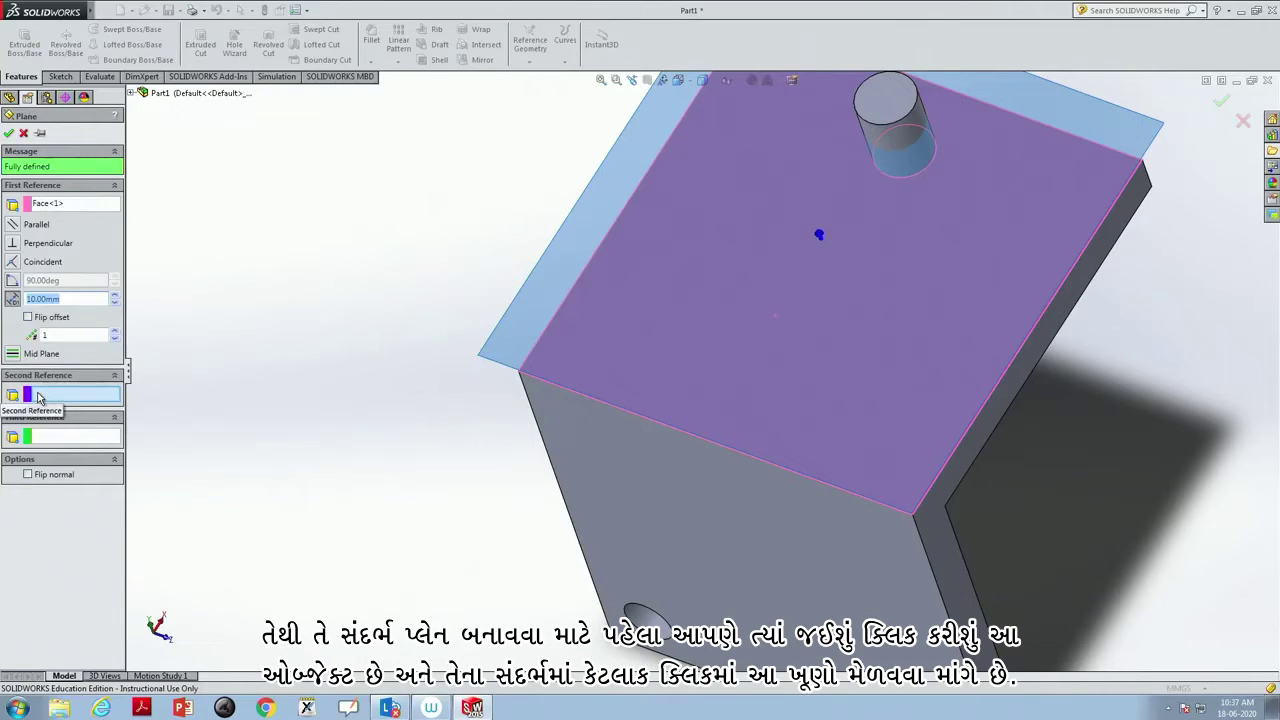
click(40, 397)
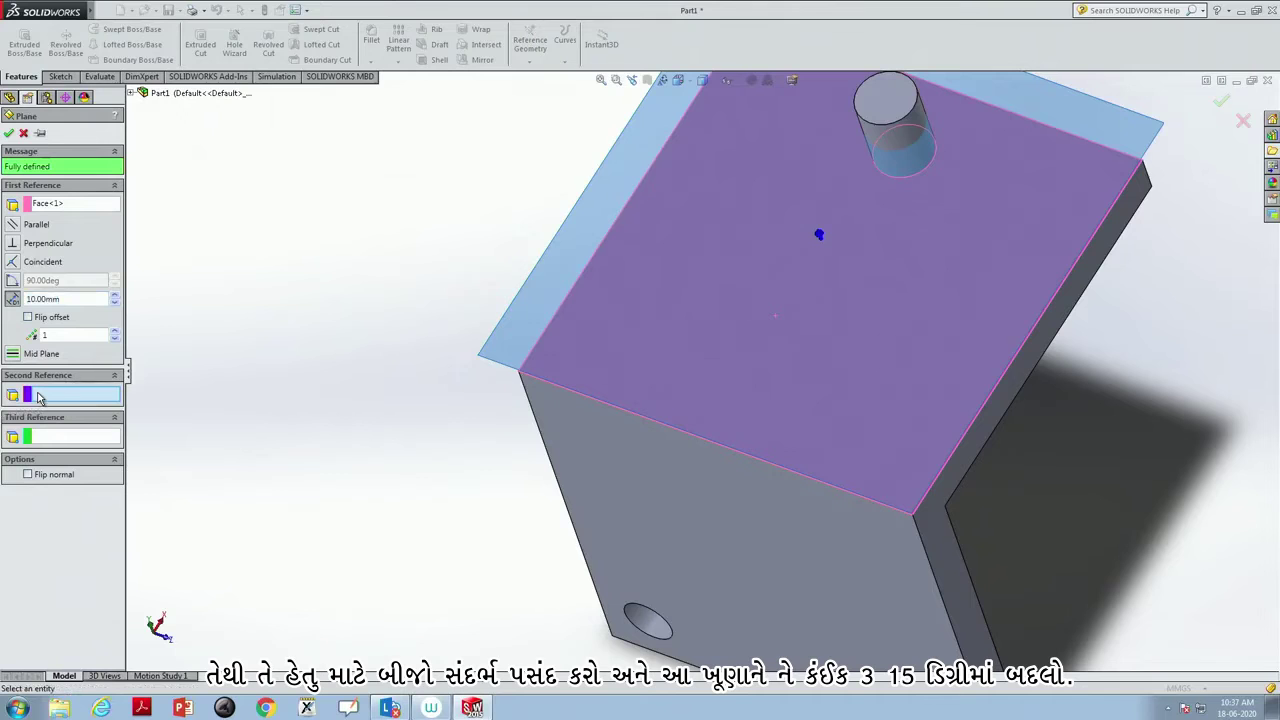
click(711, 444)
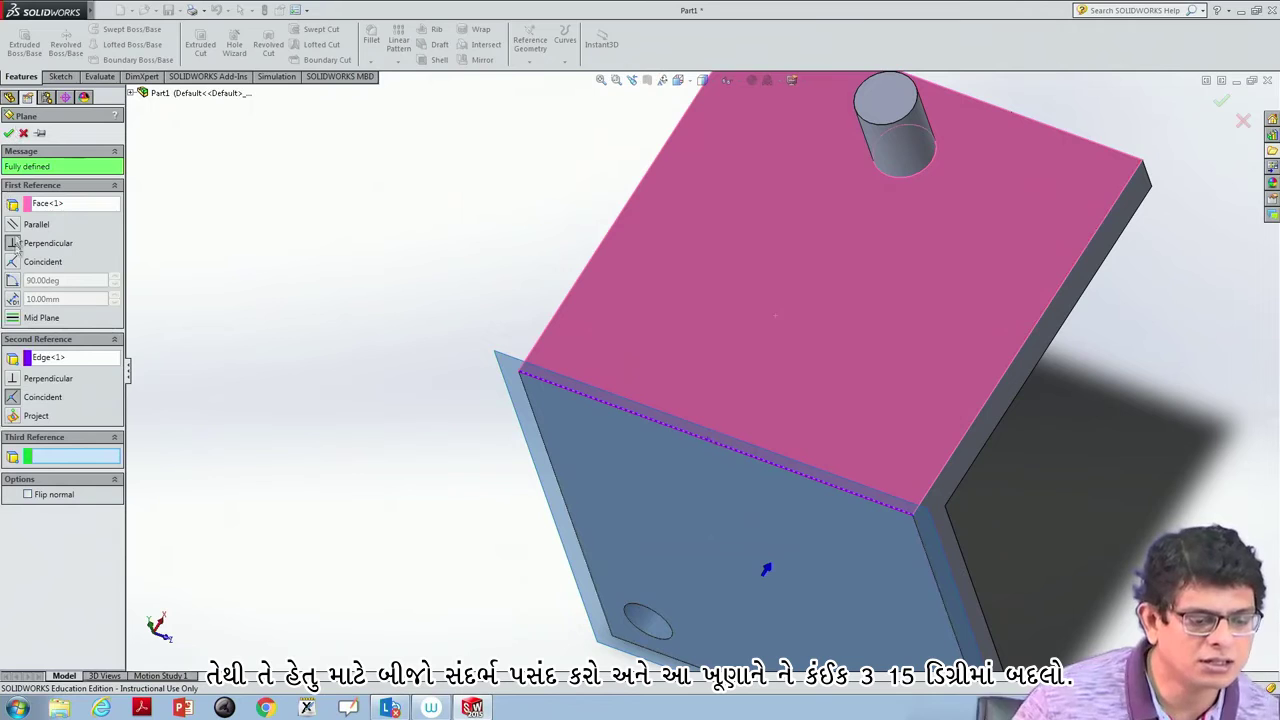
click(12, 282)
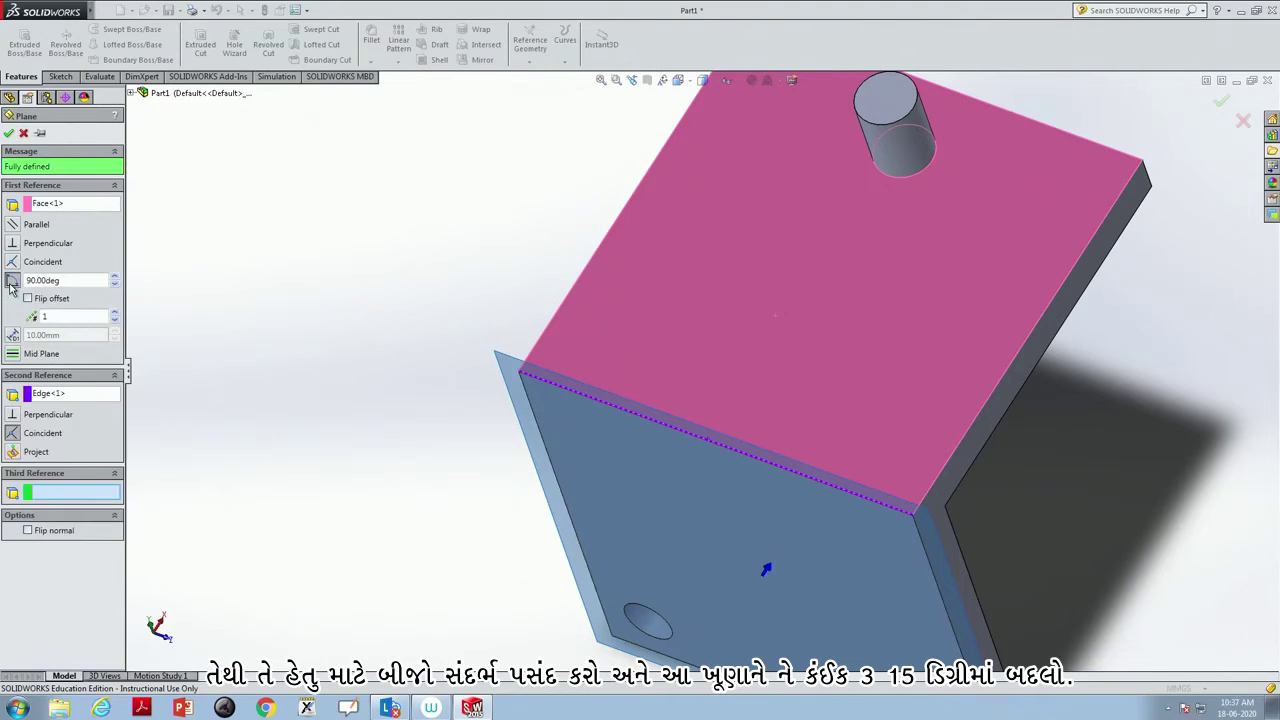
- Tilt the plane 315° about the top front edge, compare with 30°, then create Plane1
double_click(89, 279)
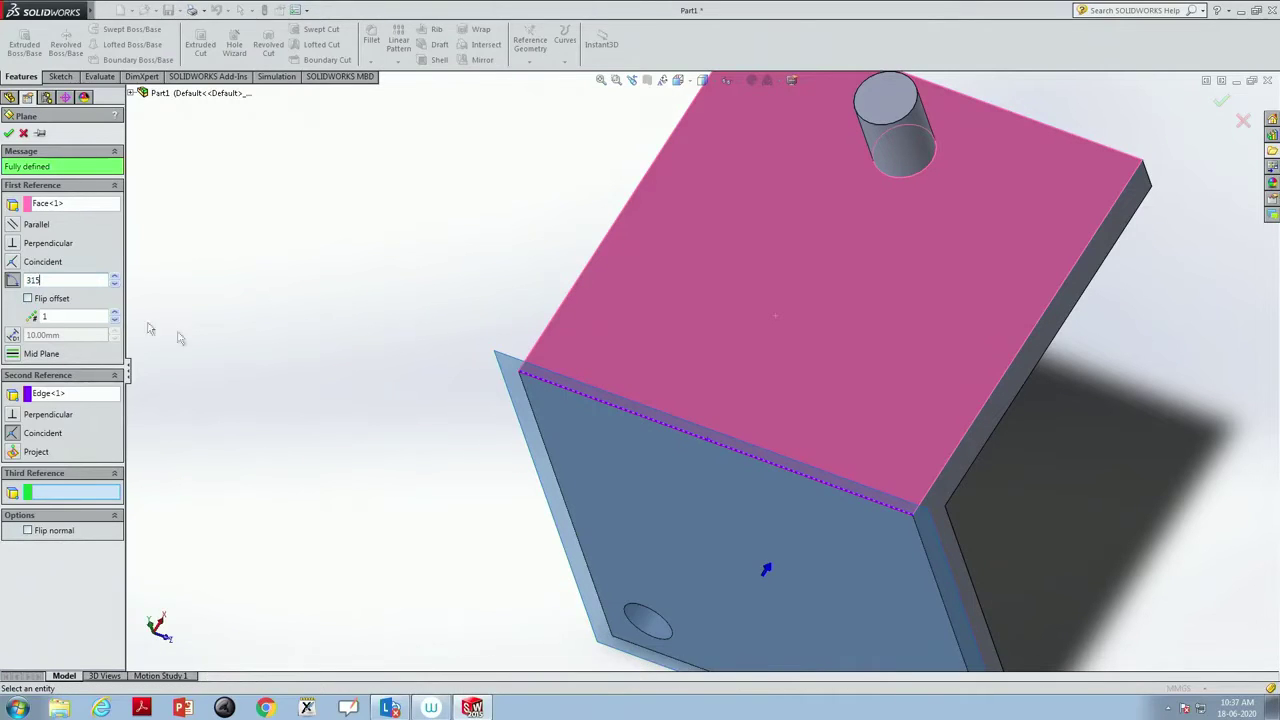
key(Return)
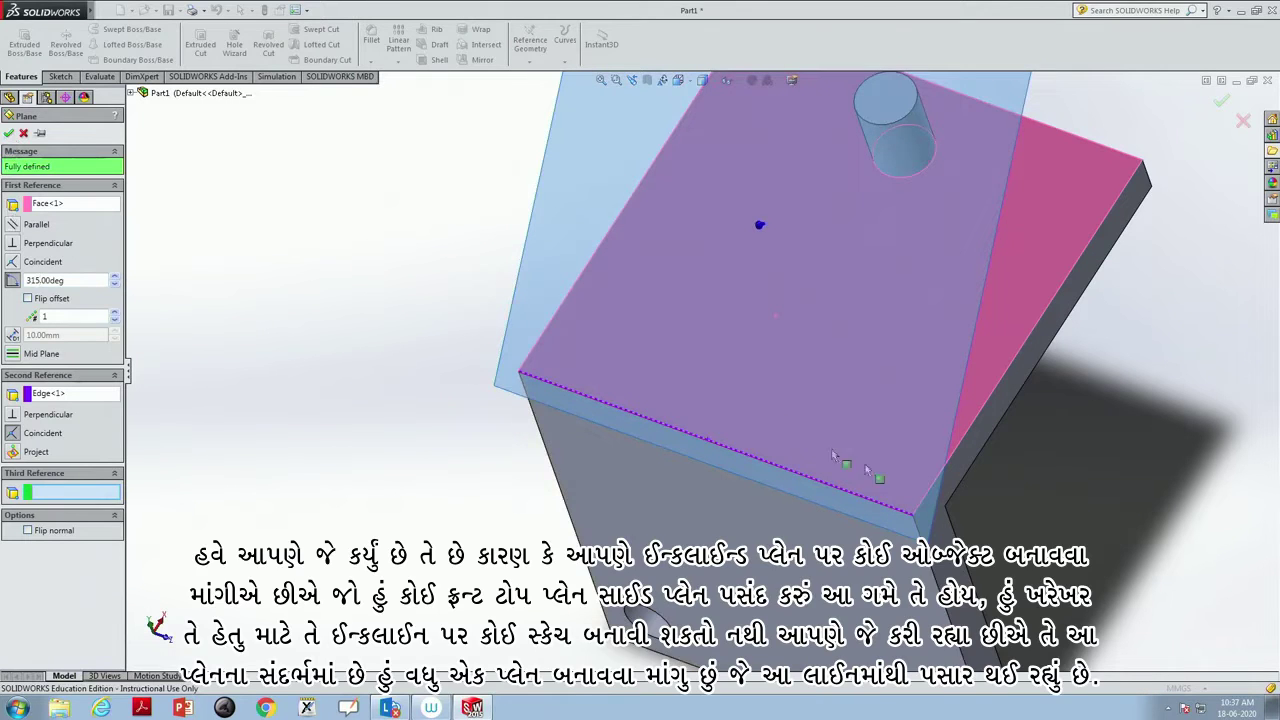
mouse_move(1010, 491)
middle_down()
mouse_move(957, 481)
mouse_move(1051, 342)
mouse_move(948, 378)
middle_up()
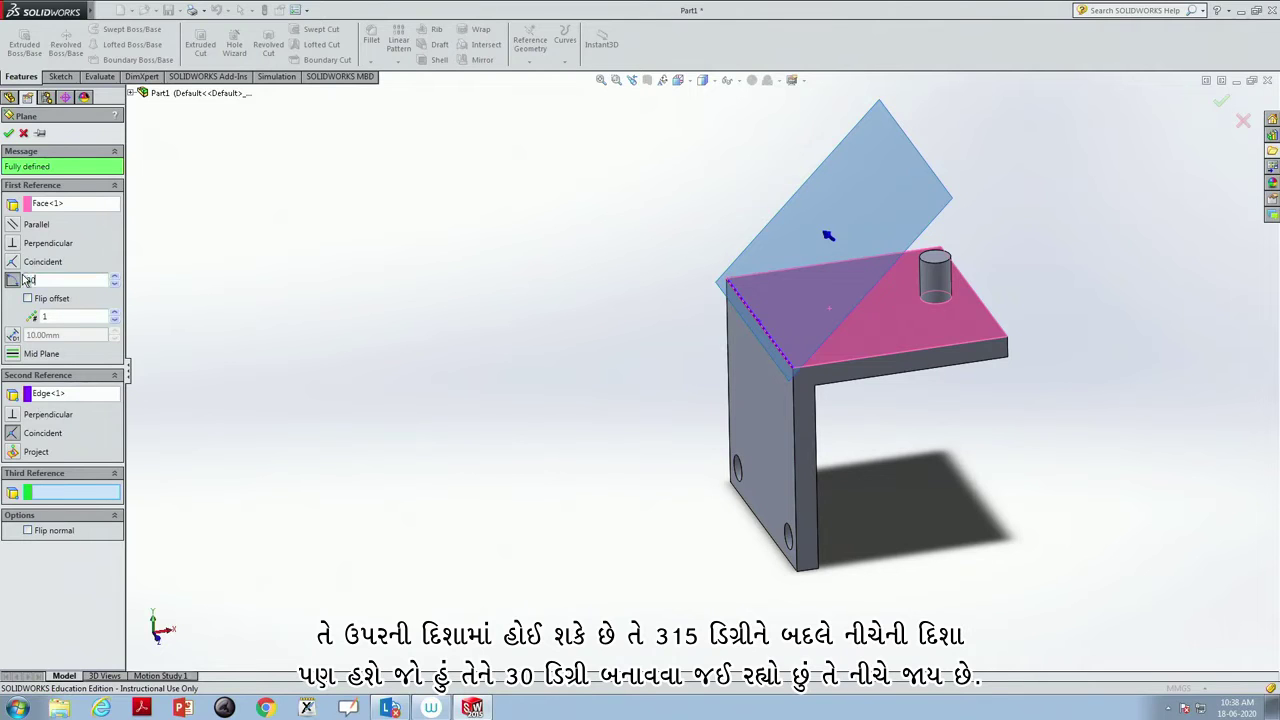
key(Tab)
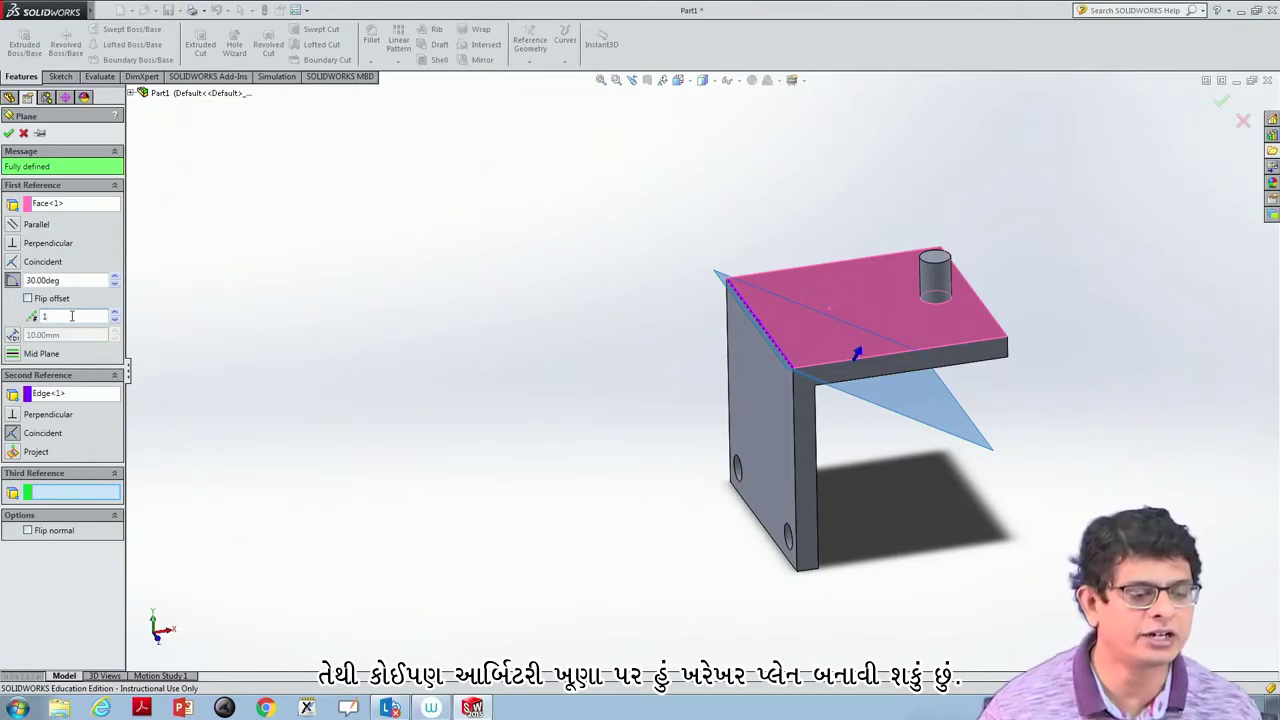
key(shift+Tab)
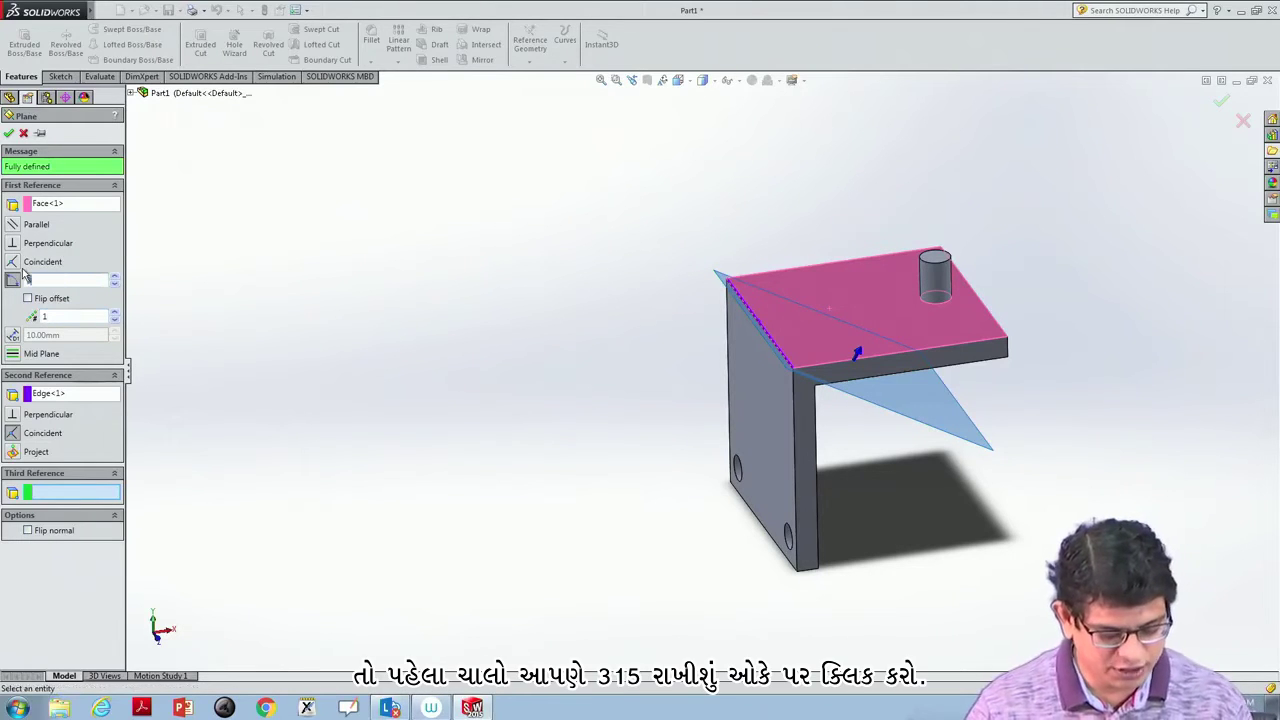
text(315)
key(Return)
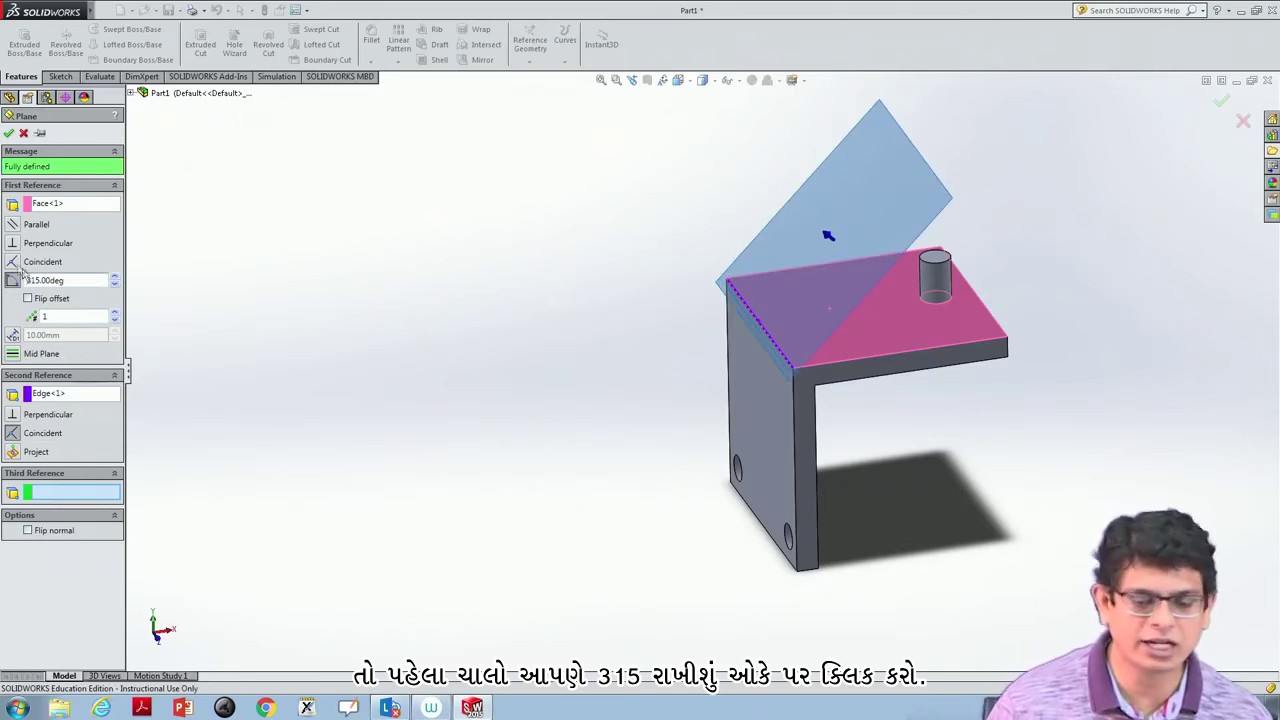
click(9, 133)
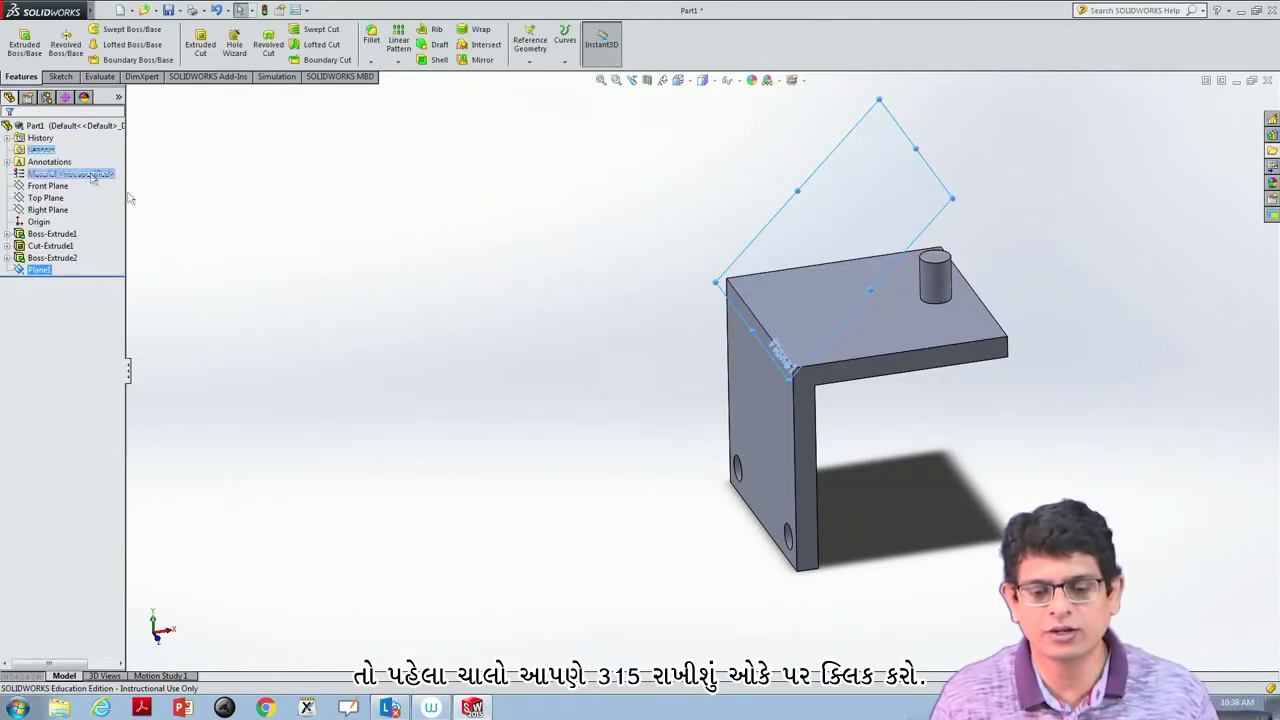
- View Plane1 straight on and draw a circle on it
click(842, 232)
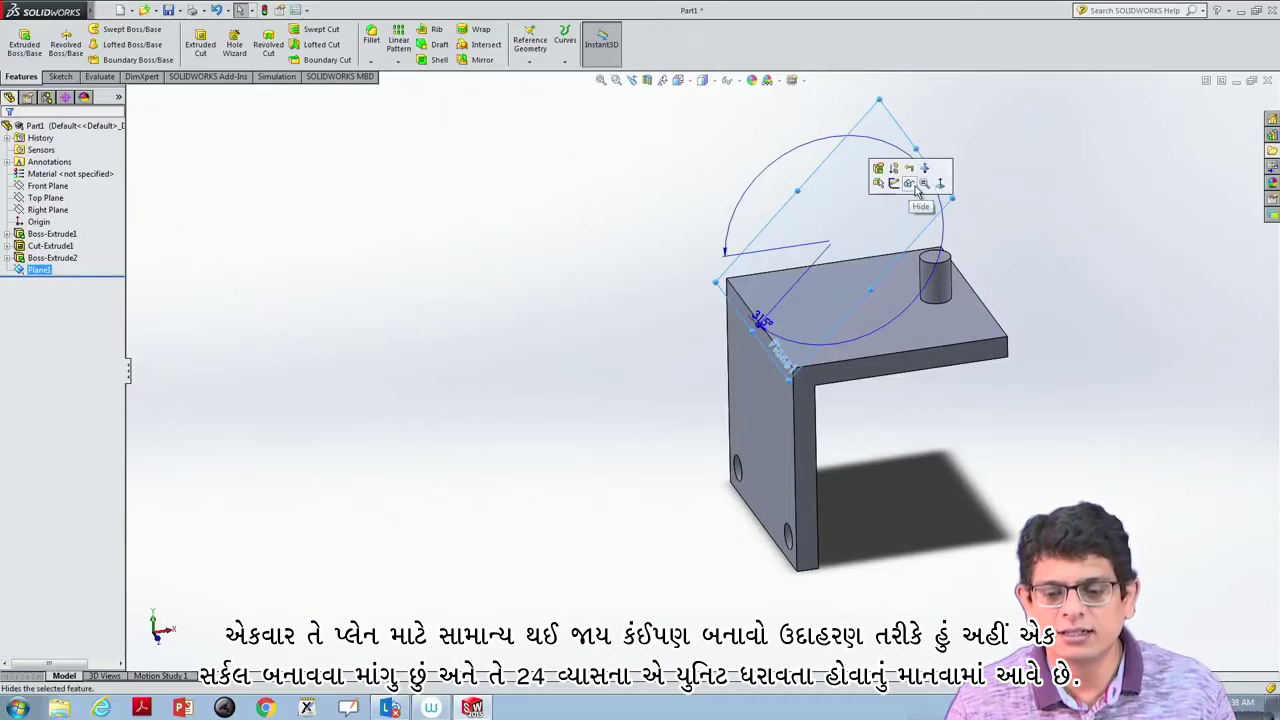
click(936, 183)
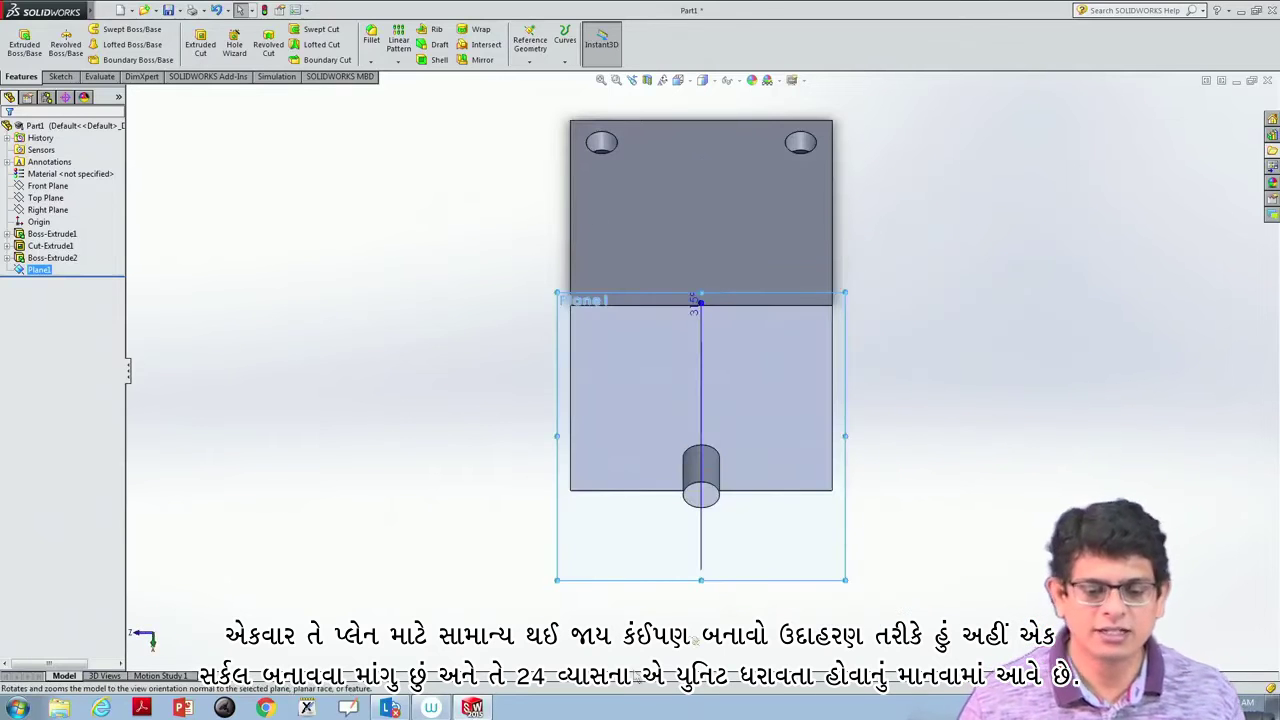
click(60, 77)
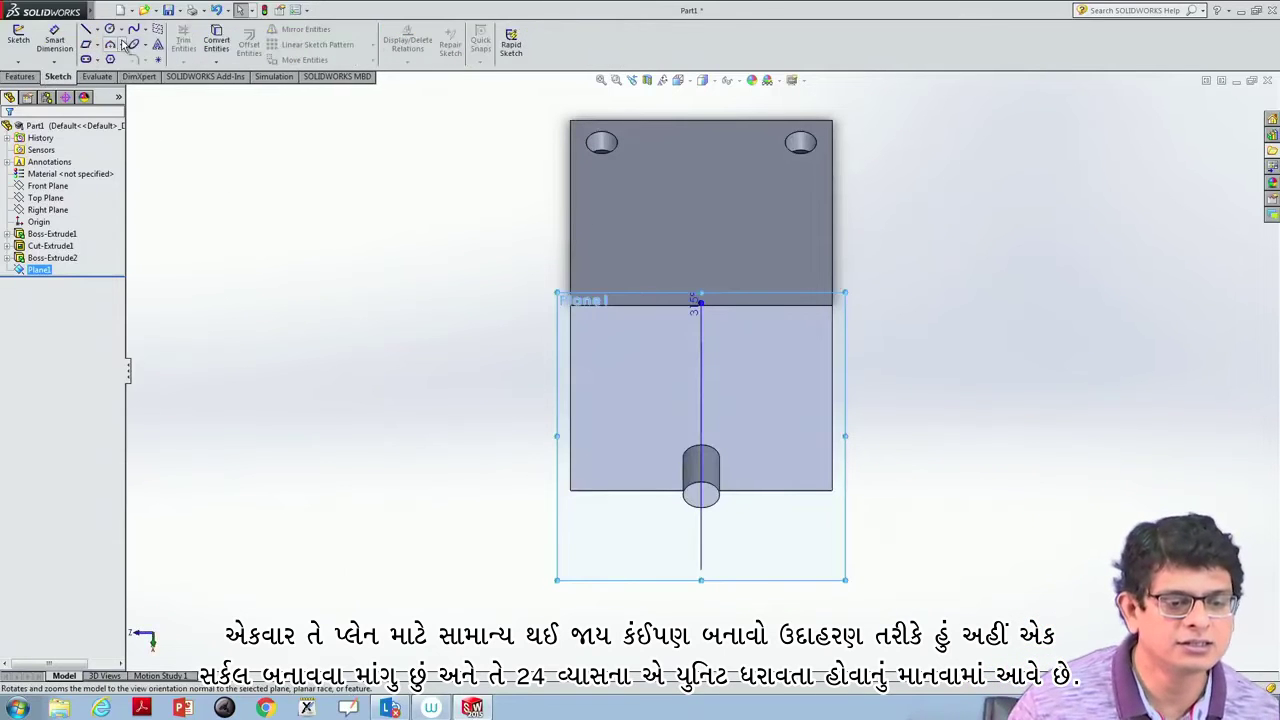
click(121, 30)
click(135, 44)
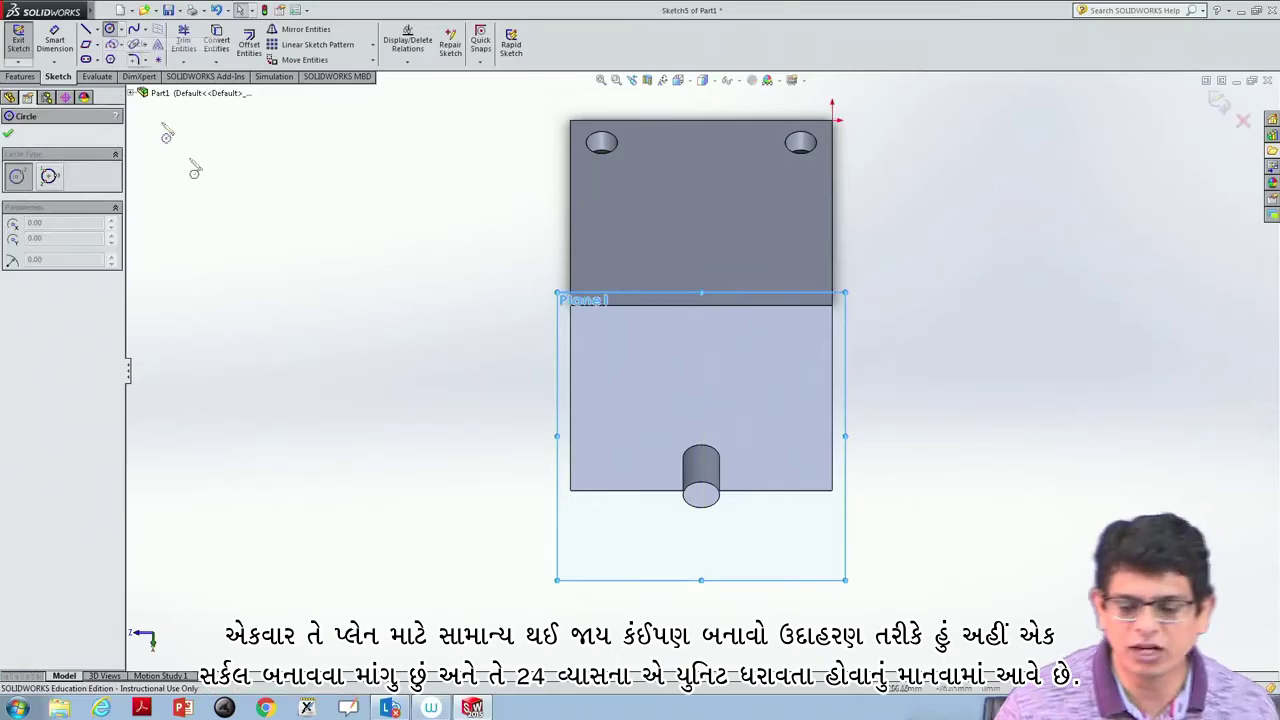
click(700, 378)
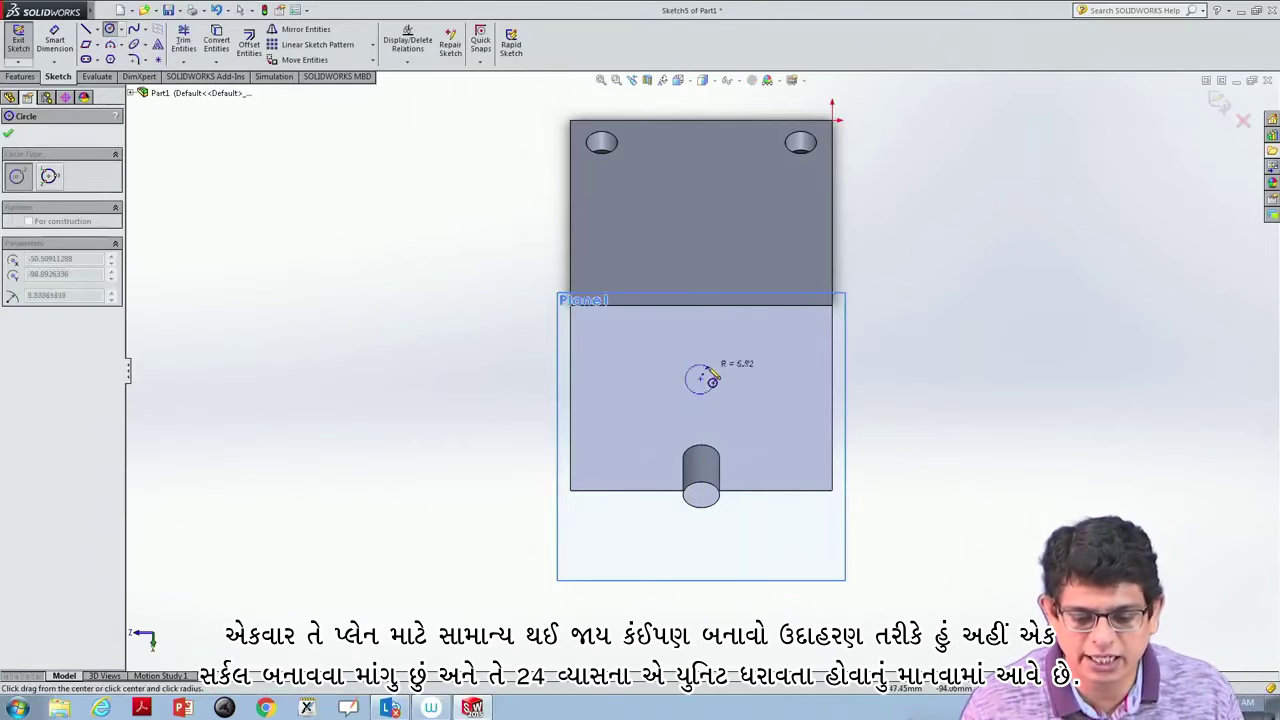
click(722, 367)
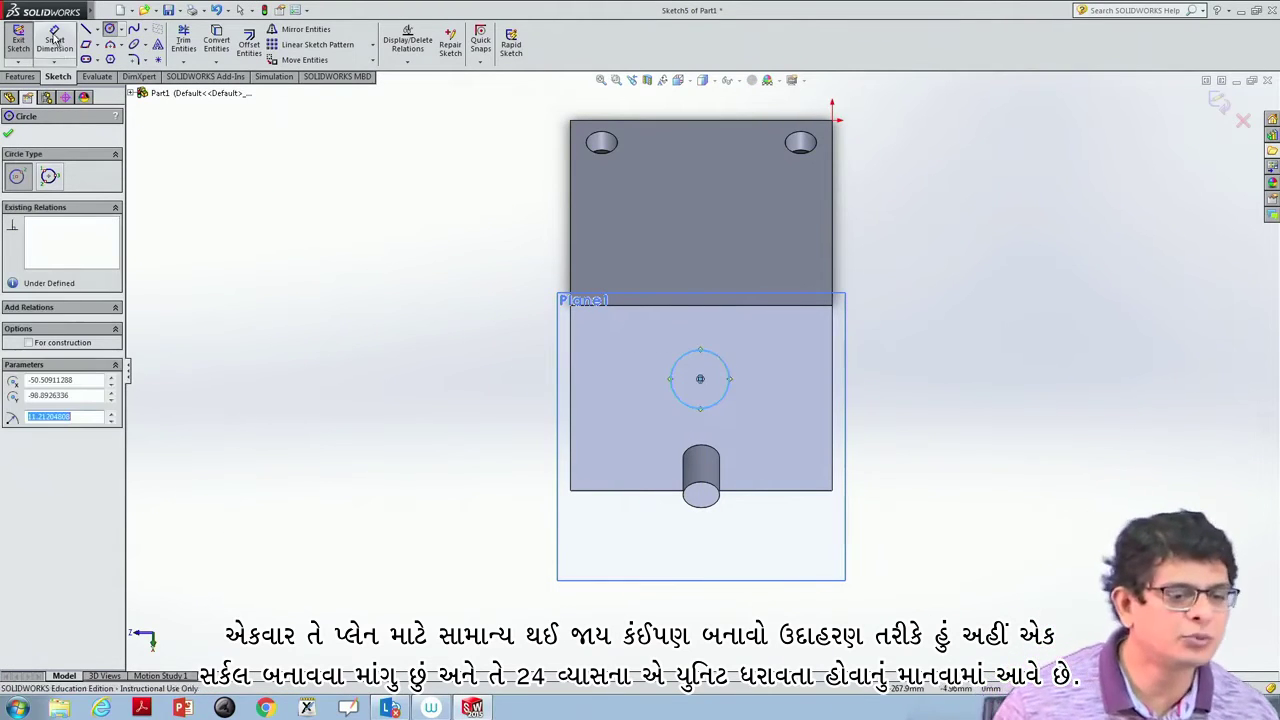
- Dimension the circle to a 24 mm diameter
click(54, 40)
click(729, 372)
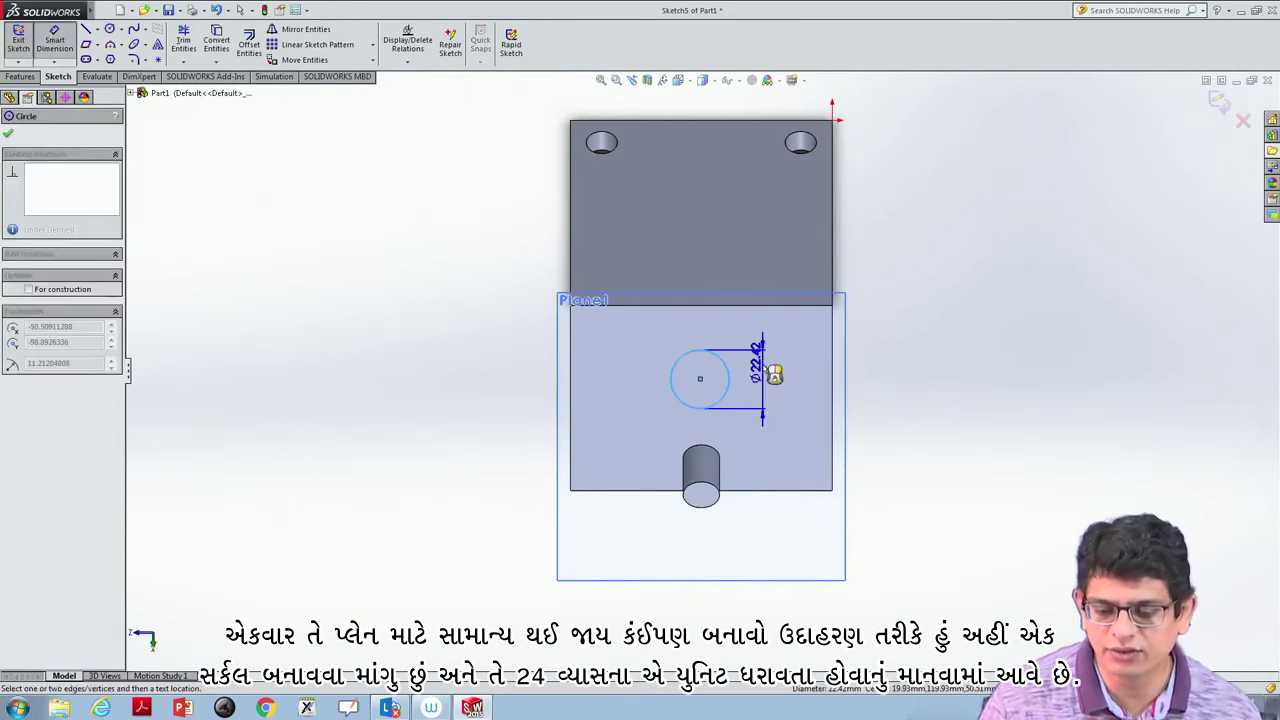
click(763, 372)
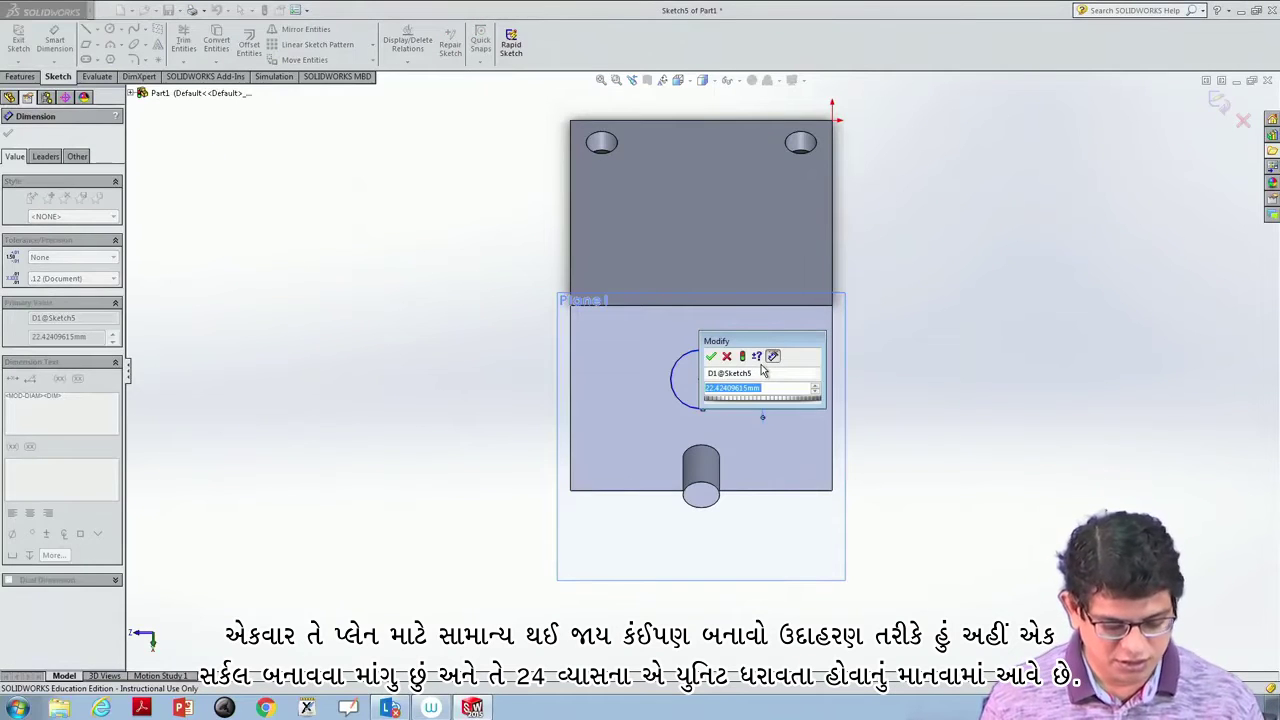
text(24)
key(Return)
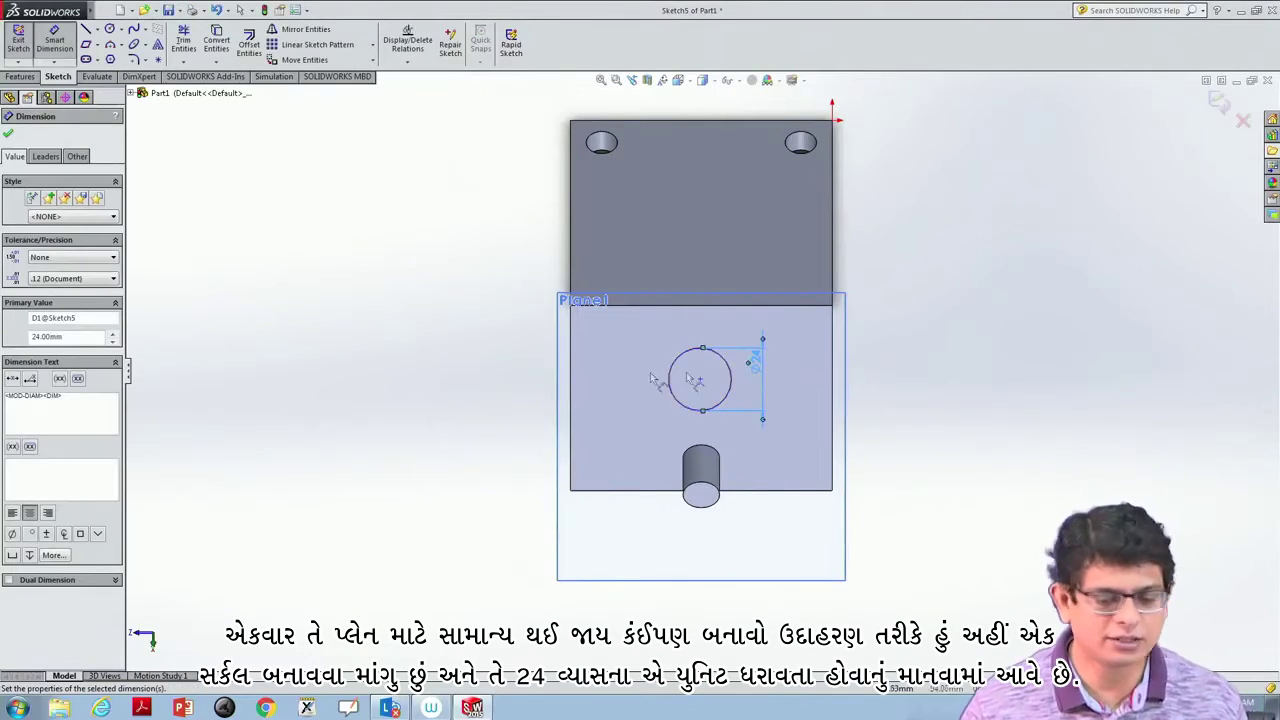
key(Escape)
- Draw two vertical lines tangent to the circle's sides, joined by a top line
click(95, 32)
click(110, 44)
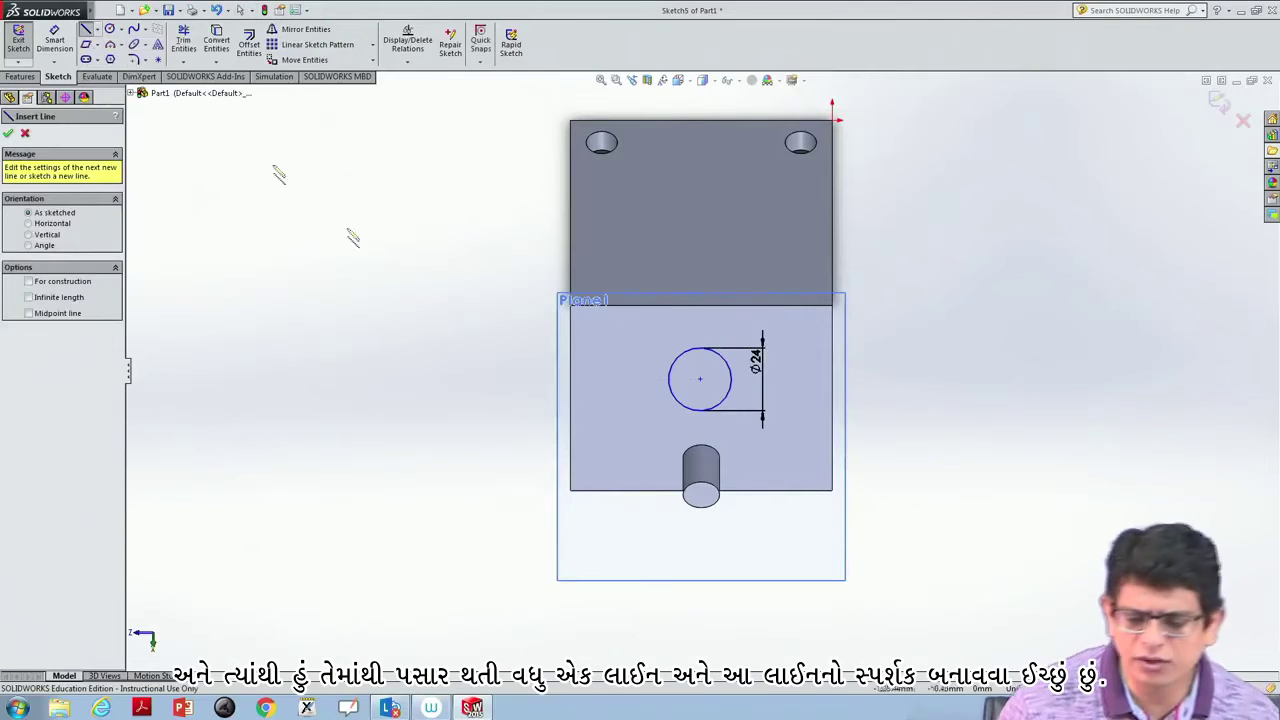
click(669, 379)
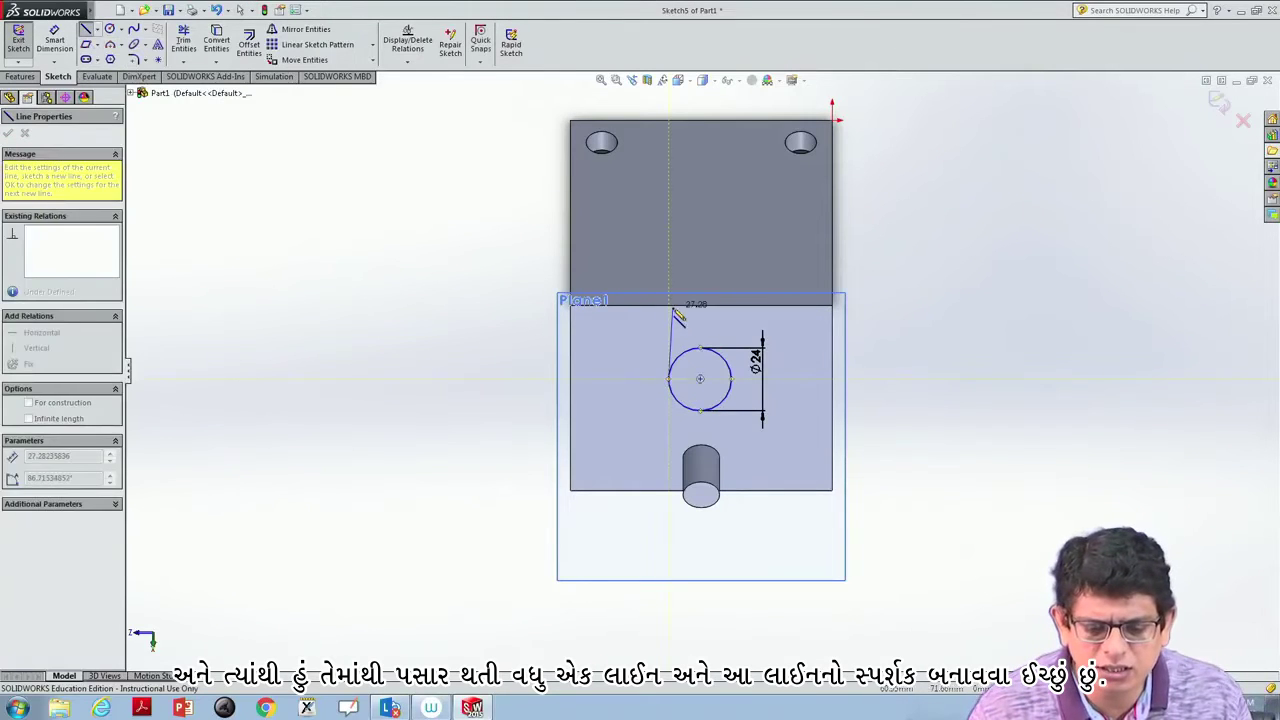
click(669, 307)
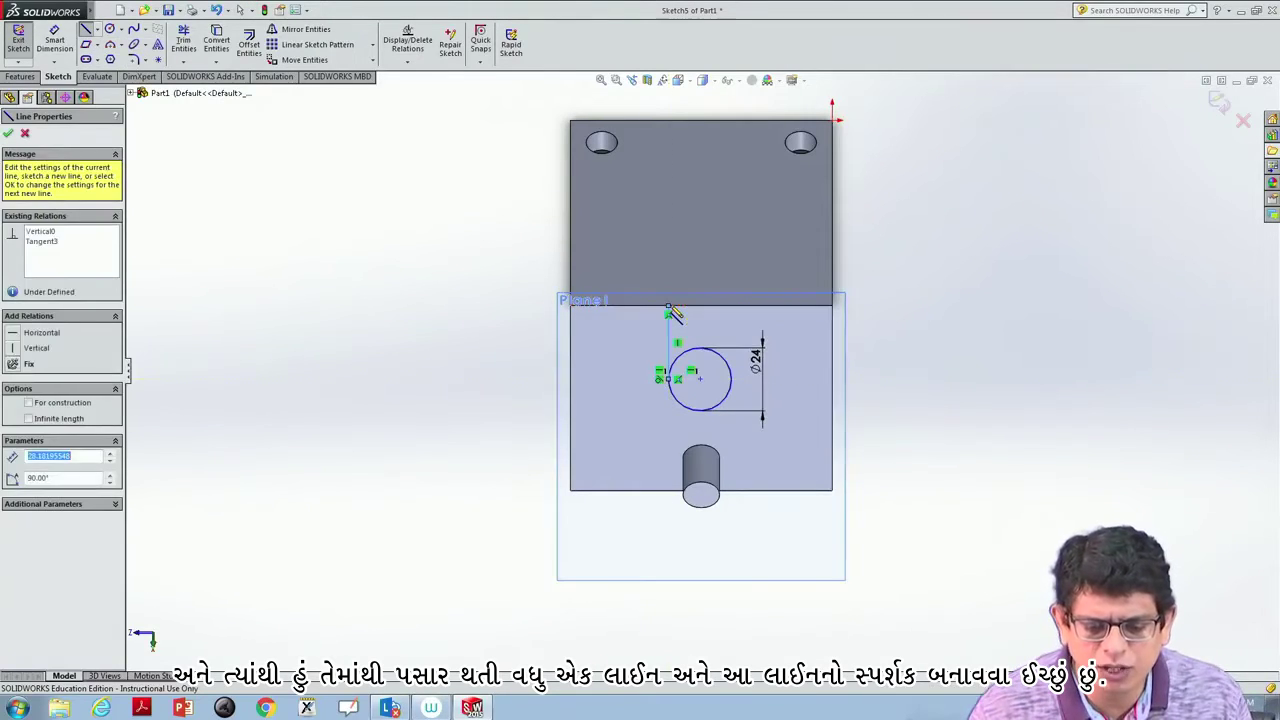
click(731, 305)
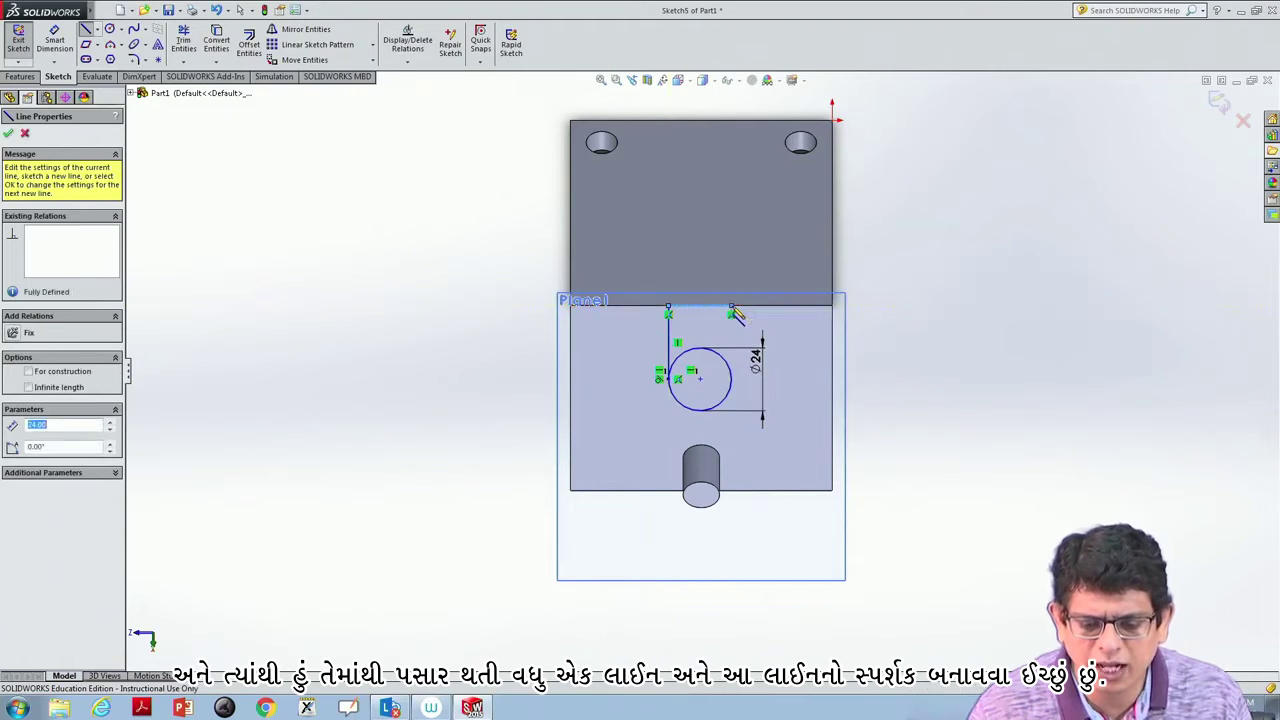
click(733, 381)
key(Escape)
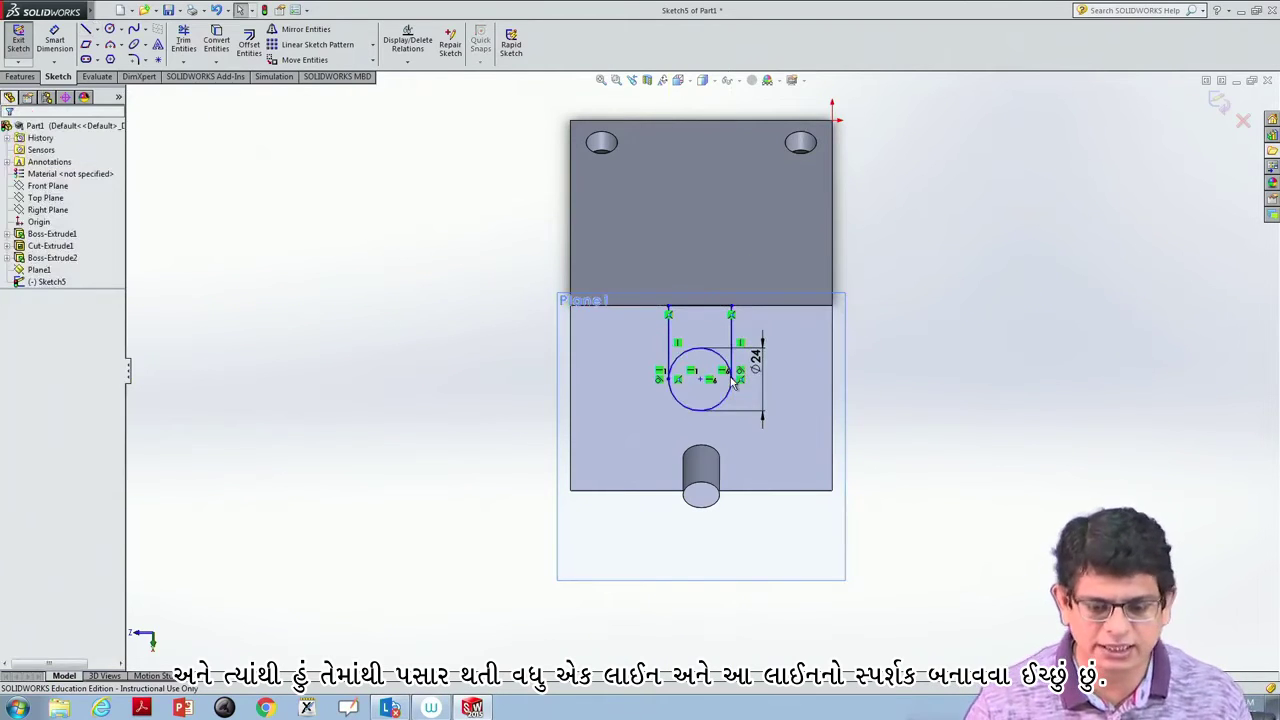
- Trim away the circle's upper arc with Power trim
click(182, 39)
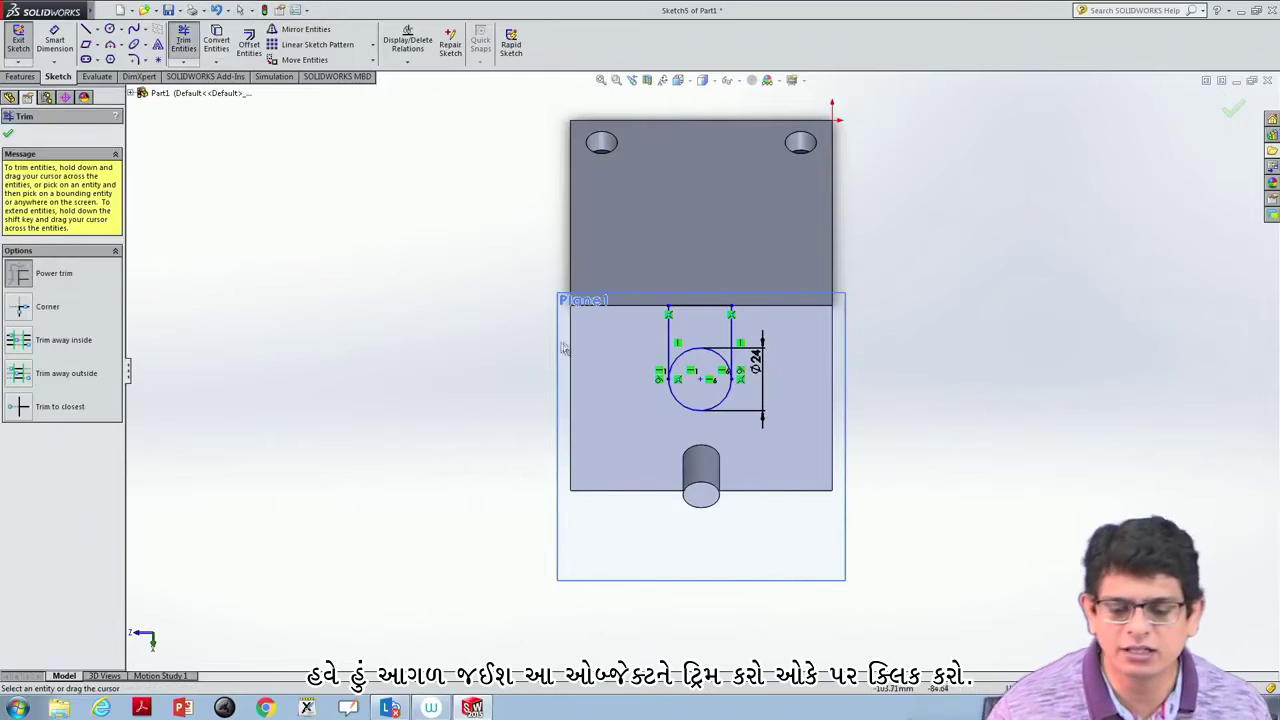
click(697, 343)
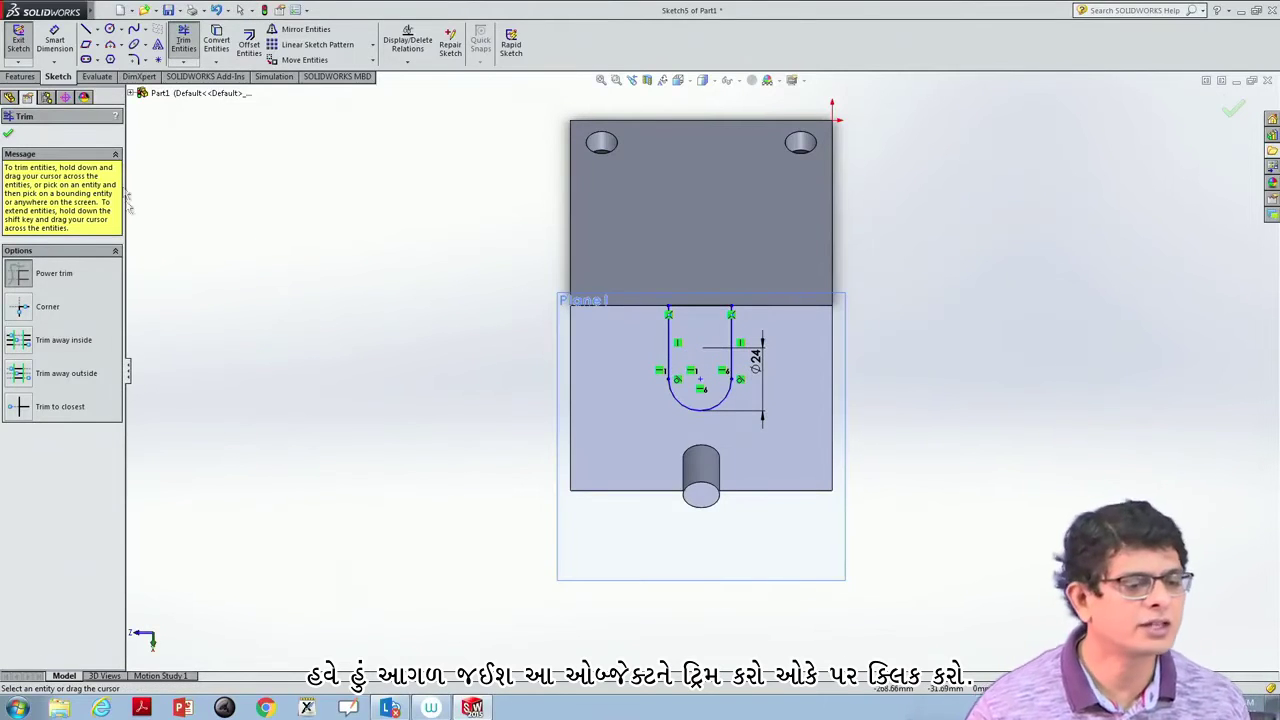
click(6, 126)
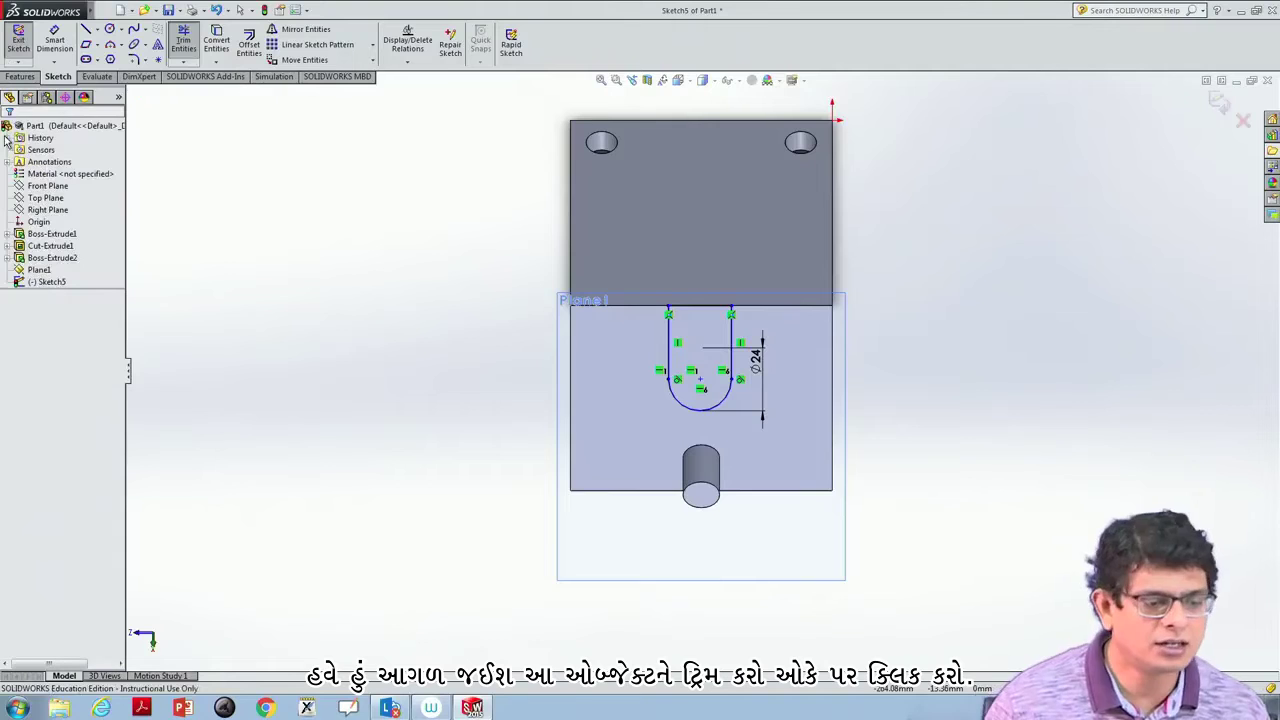
- Select the slot's three lines and lower arc as the profile, viewing it in 3-D
click(669, 344)
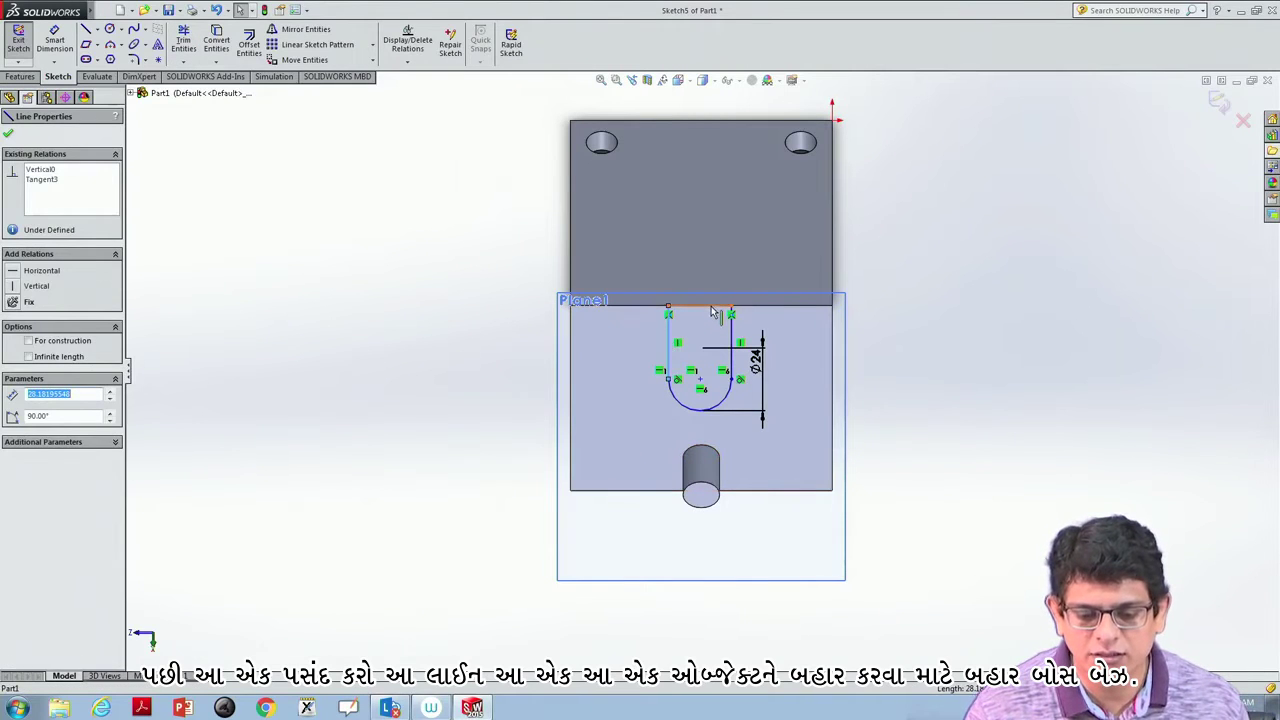
ctrl+click(713, 310)
ctrl+click(732, 336)
ctrl+click(727, 398)
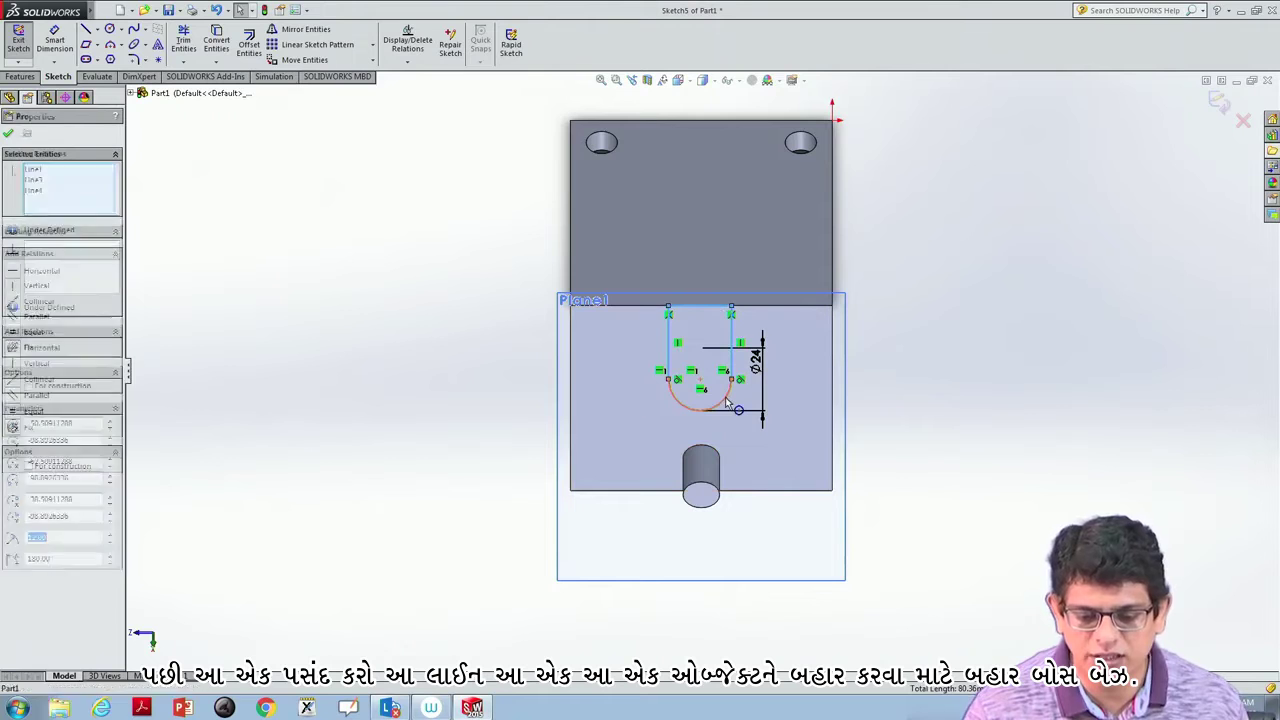
click(20, 76)
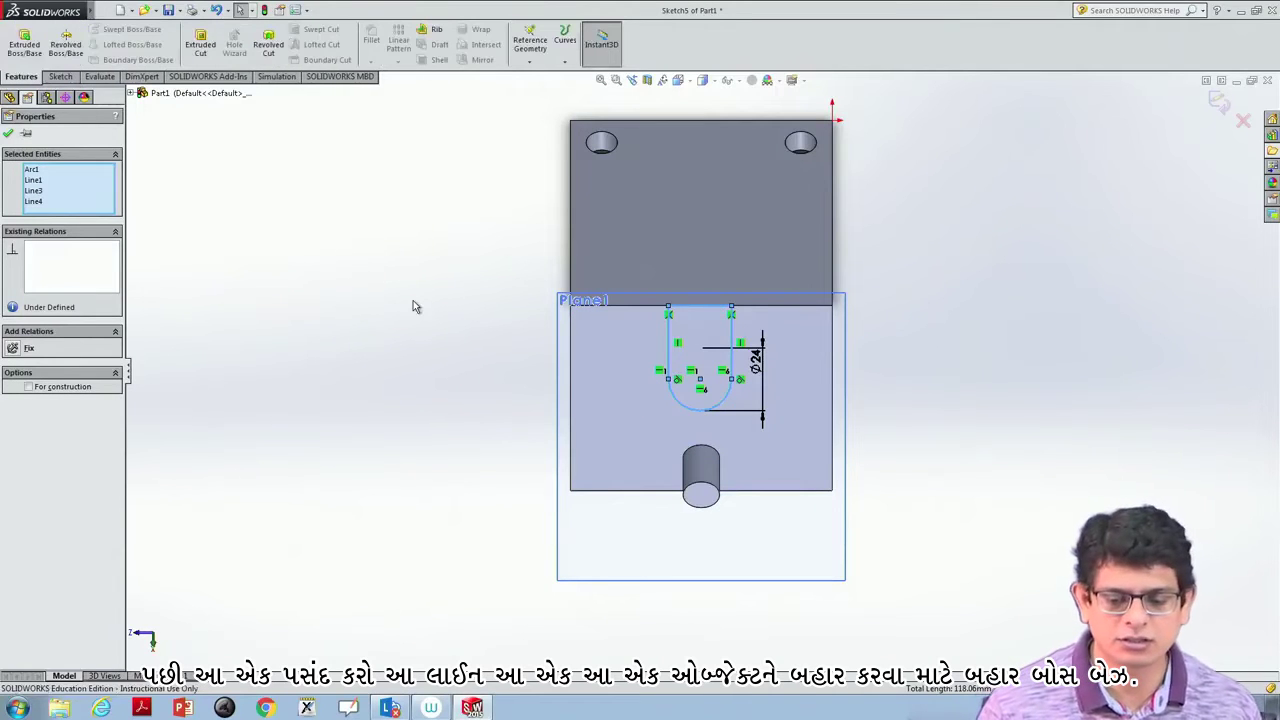
middle_drag(417, 303, 469, 200)
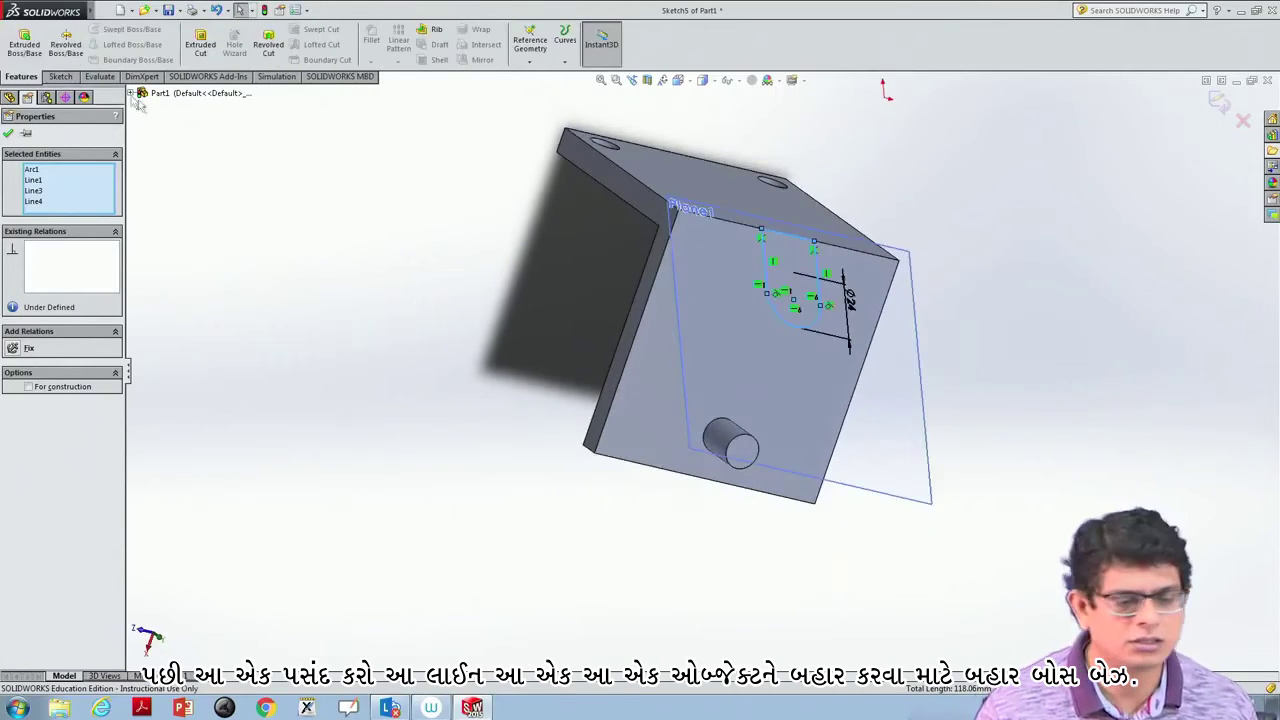
click(24, 44)
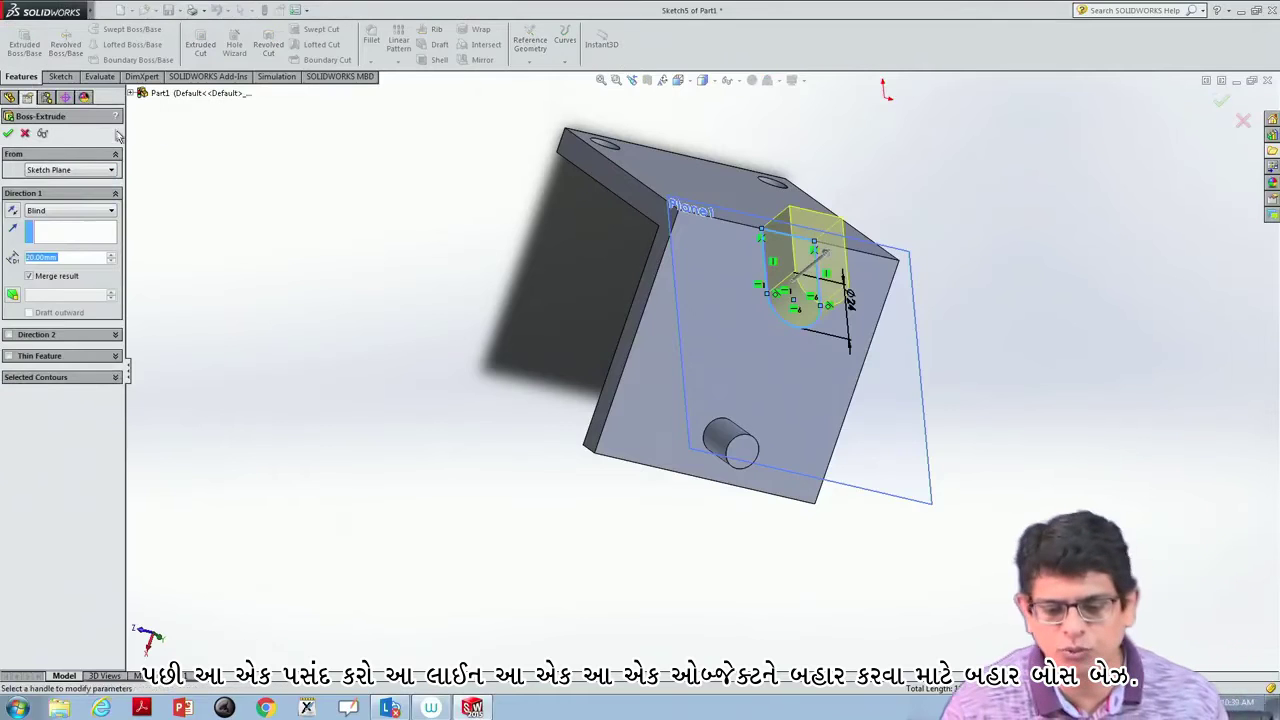
mouse_move(760, 580)
middle_down()
mouse_move(868, 421)
mouse_move(972, 690)
middle_up()
middle_drag(764, 418, 760, 548)
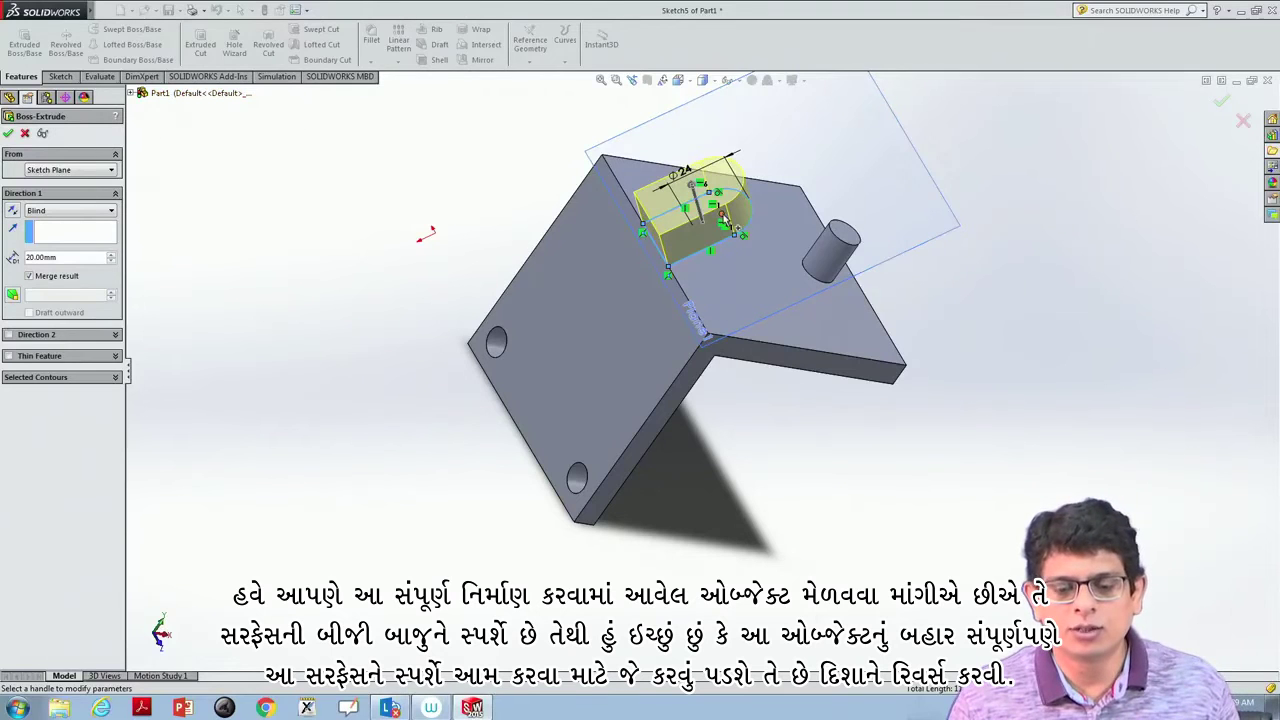
mouse_move(812, 370)
middle_down()
mouse_move(790, 192)
mouse_move(810, 255)
middle_up()
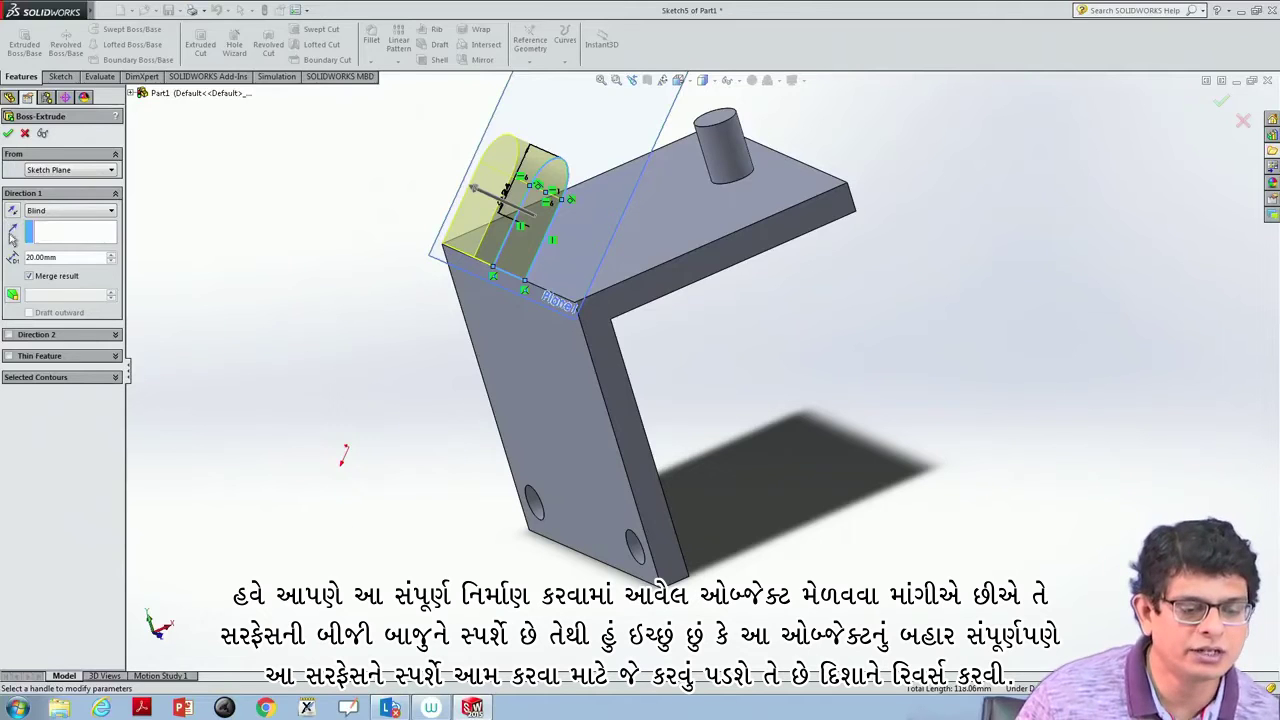
click(57, 214)
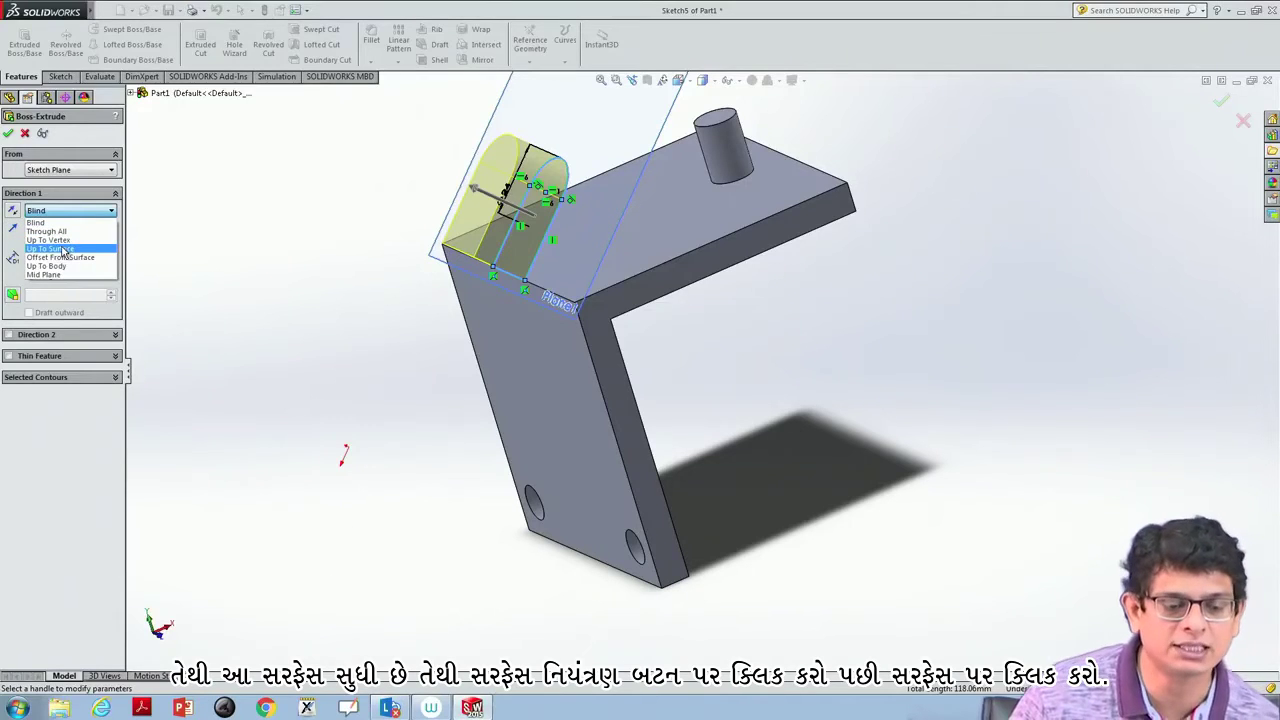
click(62, 249)
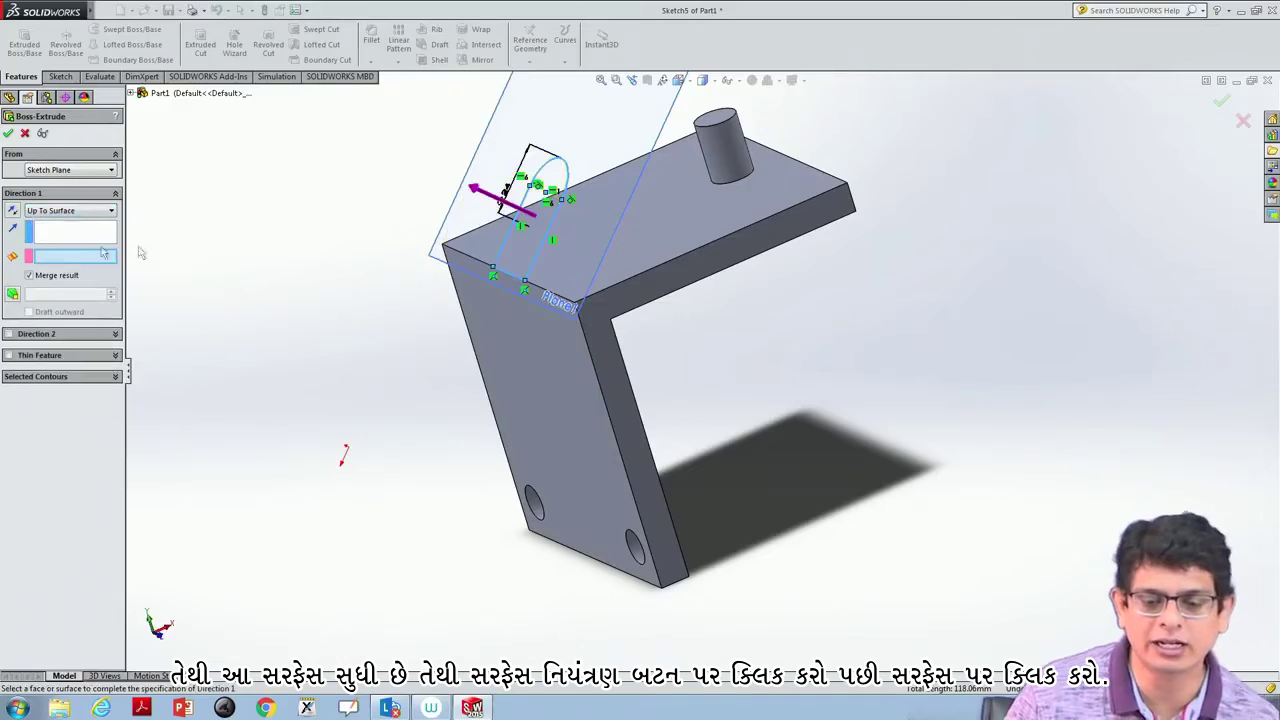
click(686, 218)
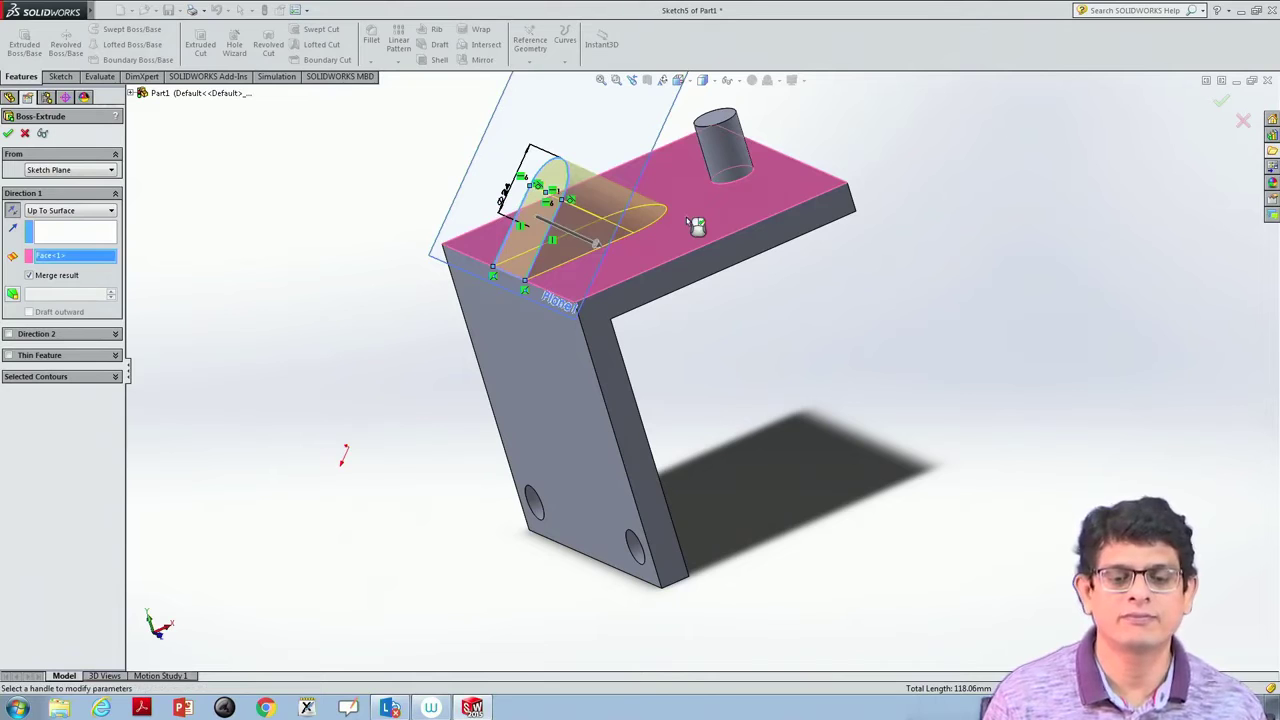
key(Escape)
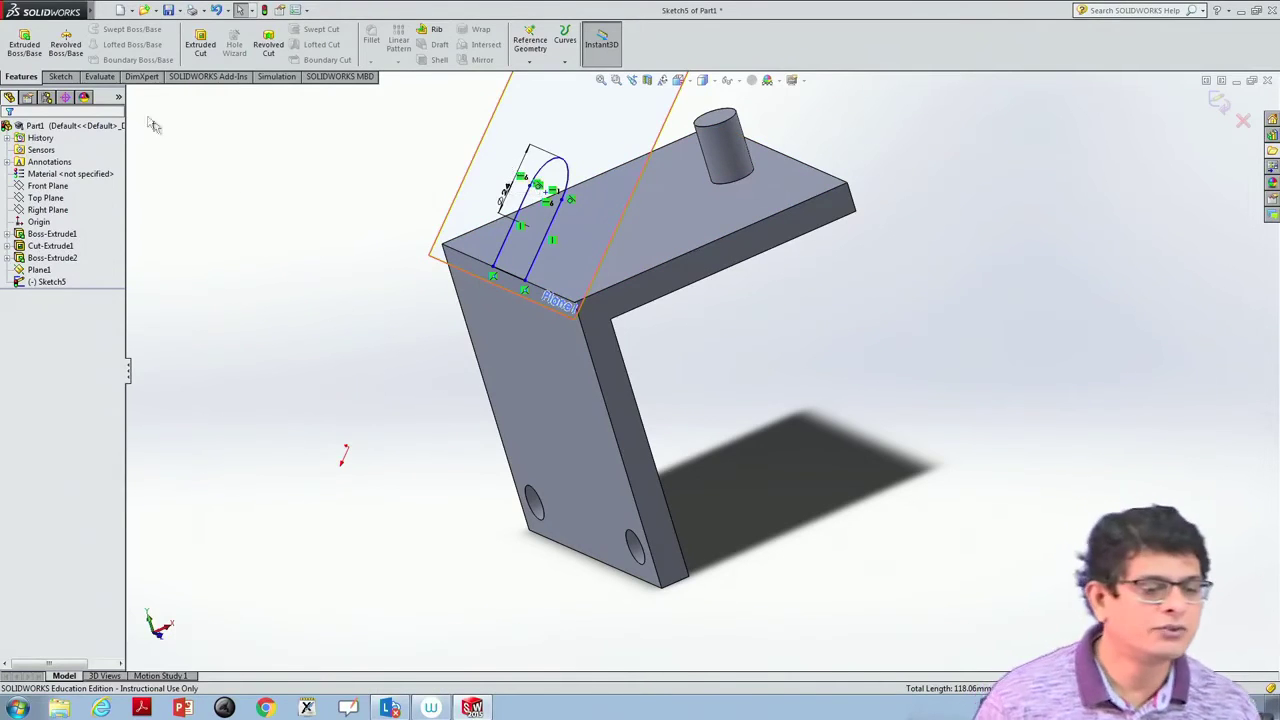
- Select the U-shaped profile and start an extrusion with reversed direction
click(506, 250)
ctrl+click(515, 278)
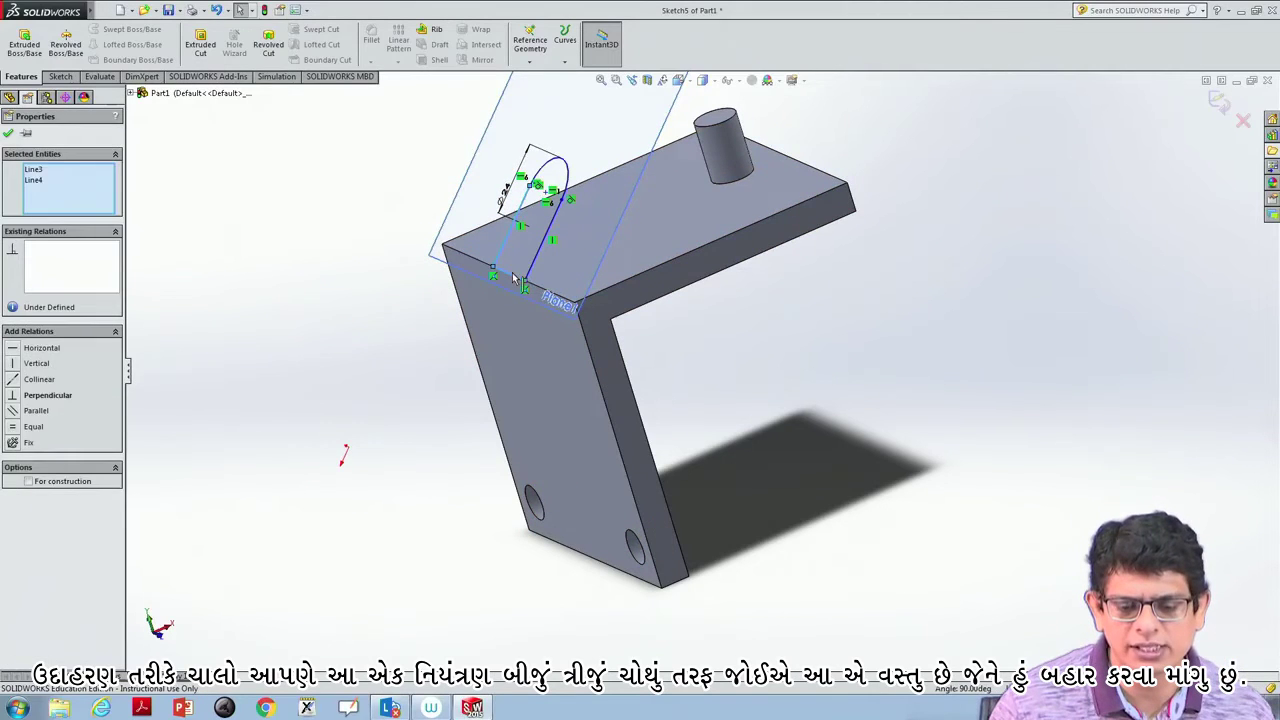
ctrl+click(550, 230)
ctrl+click(566, 178)
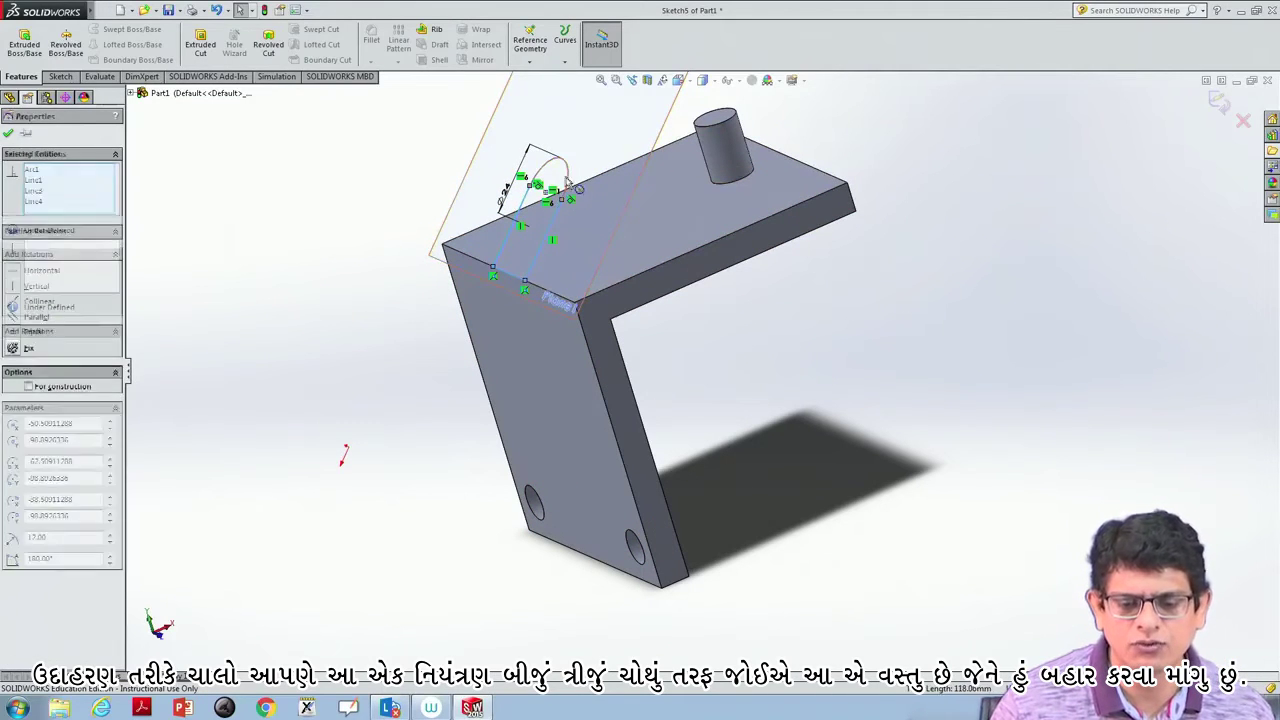
click(24, 50)
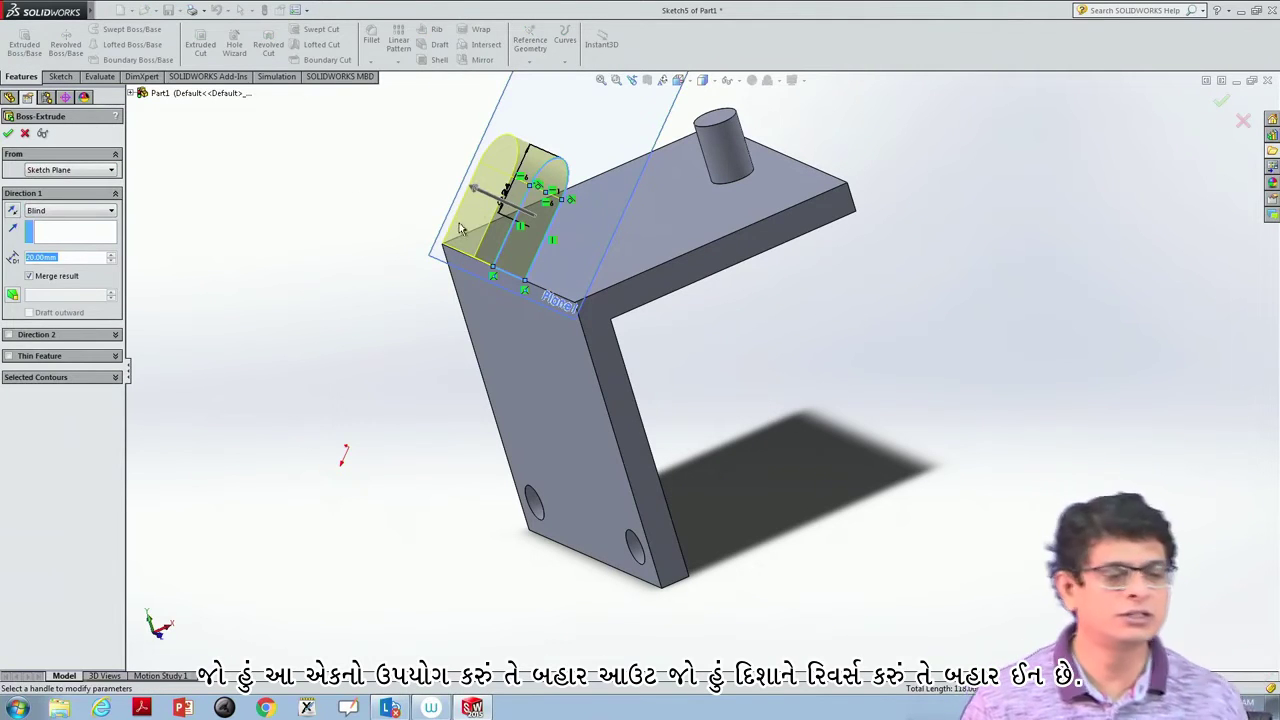
click(12, 209)
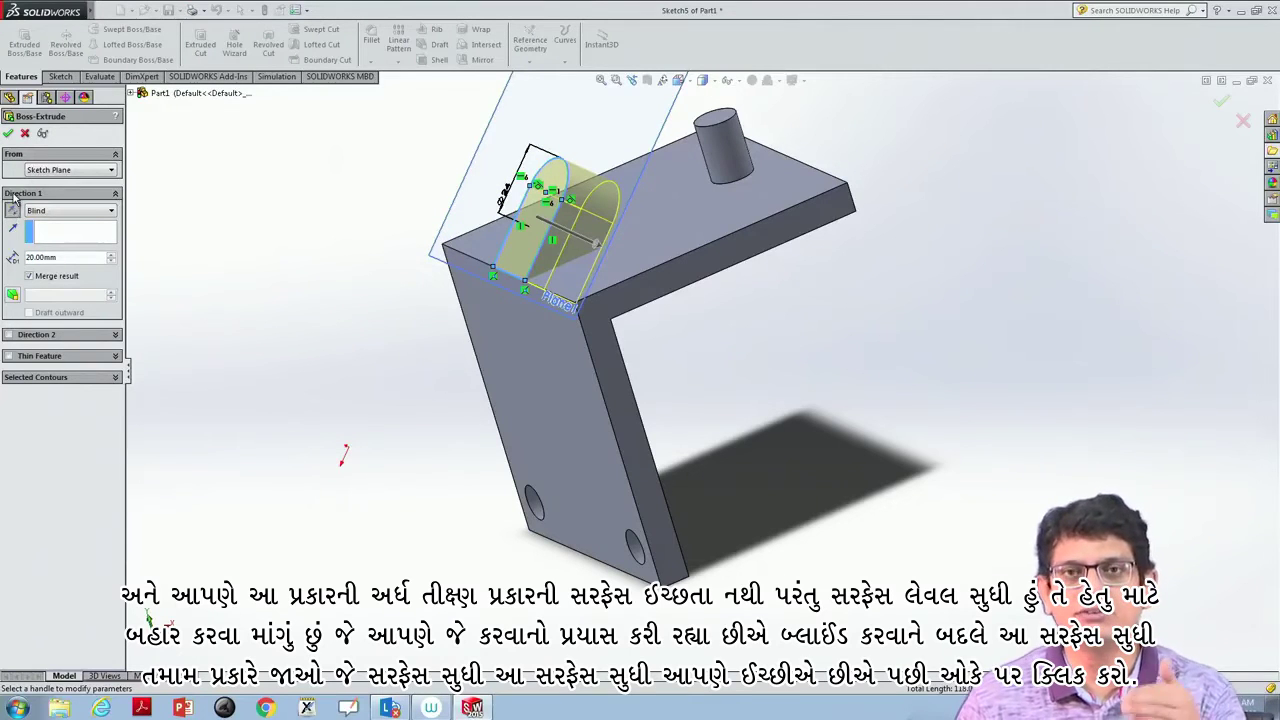
mouse_move(965, 280)
middle_down()
mouse_move(893, 266)
mouse_move(971, 291)
mouse_move(894, 340)
middle_up()
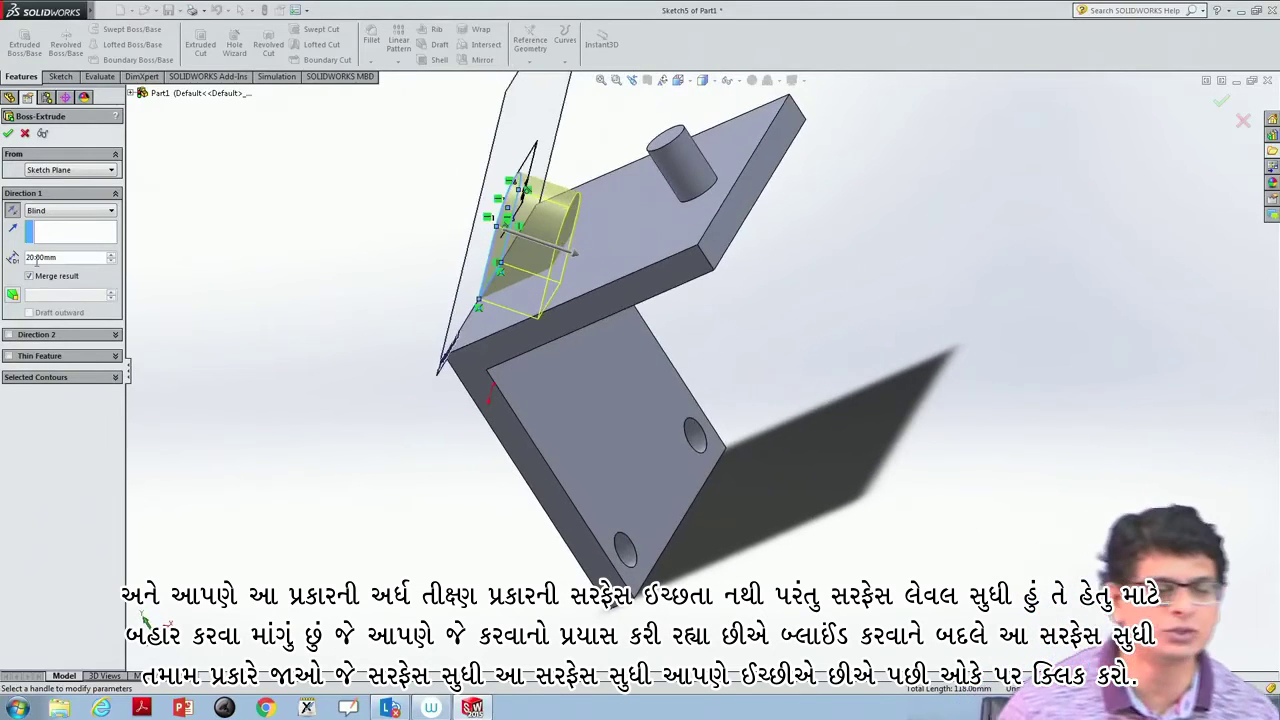
- End the extrusion Up To Surface at the bracket's top face and create Boss-Extrude3
click(63, 210)
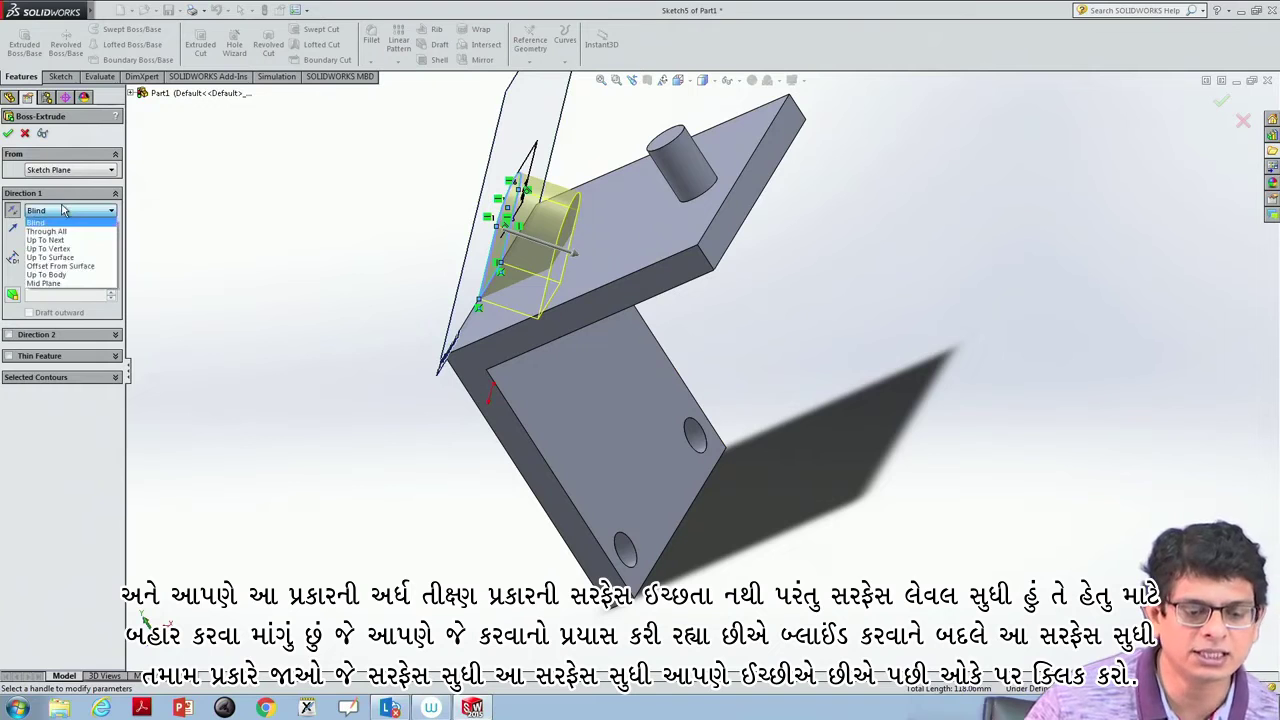
click(50, 257)
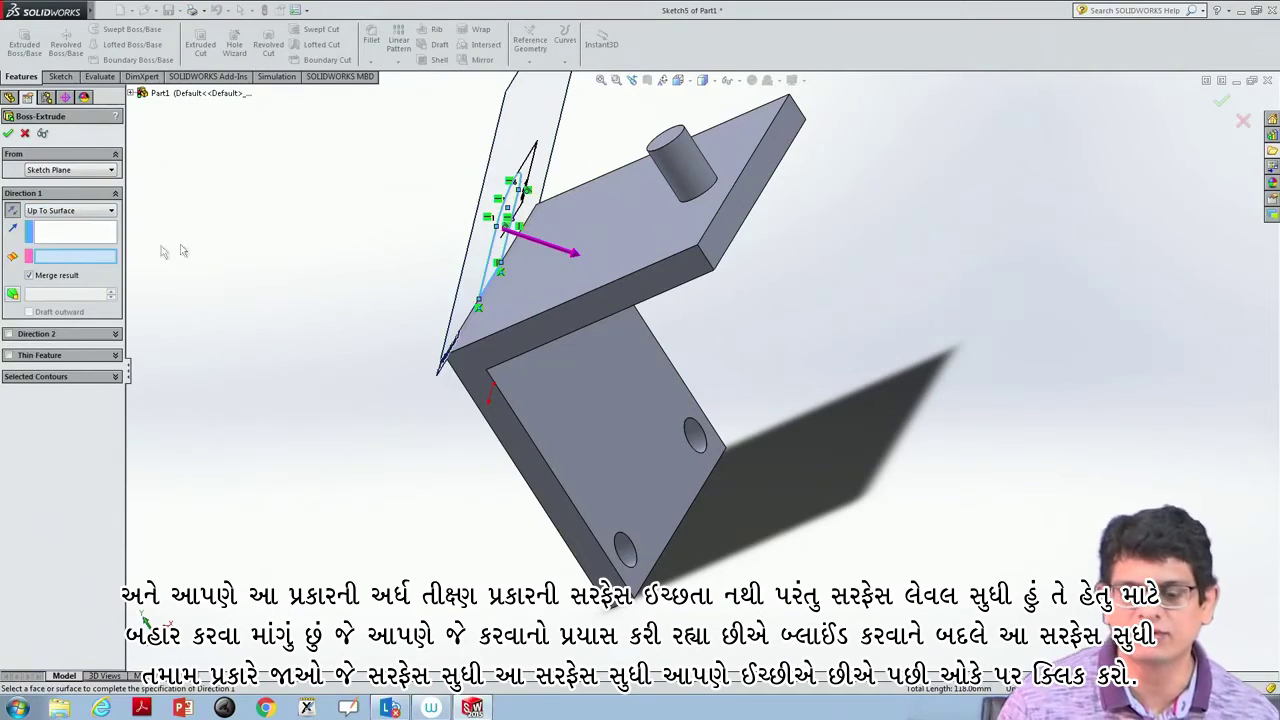
click(622, 230)
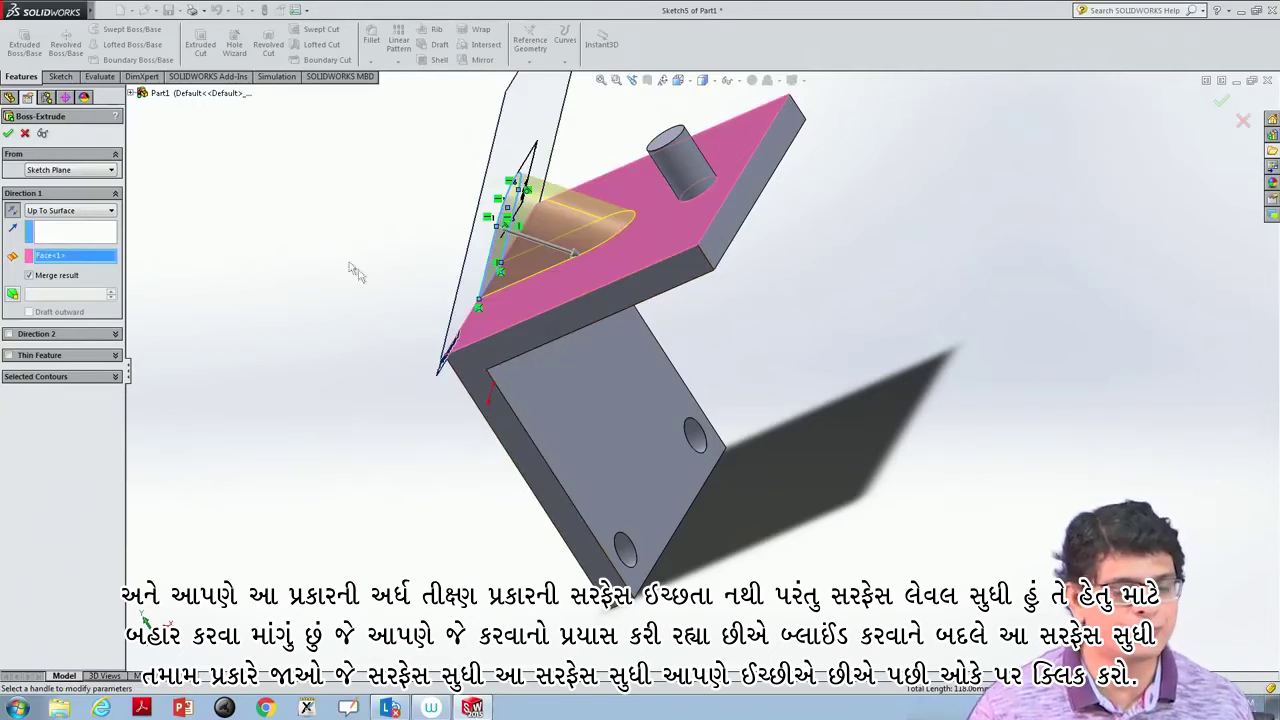
click(8, 133)
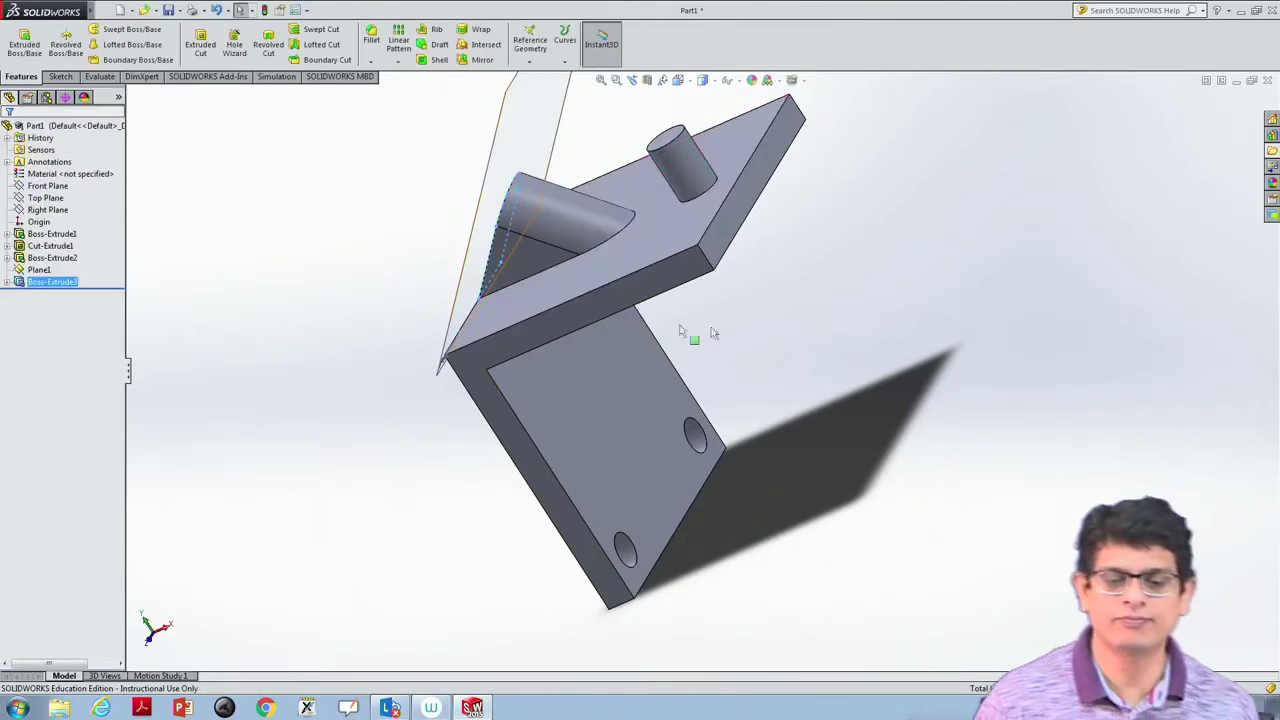
mouse_move(808, 320)
middle_down()
mouse_move(672, 250)
mouse_move(915, 267)
mouse_move(853, 320)
middle_up()
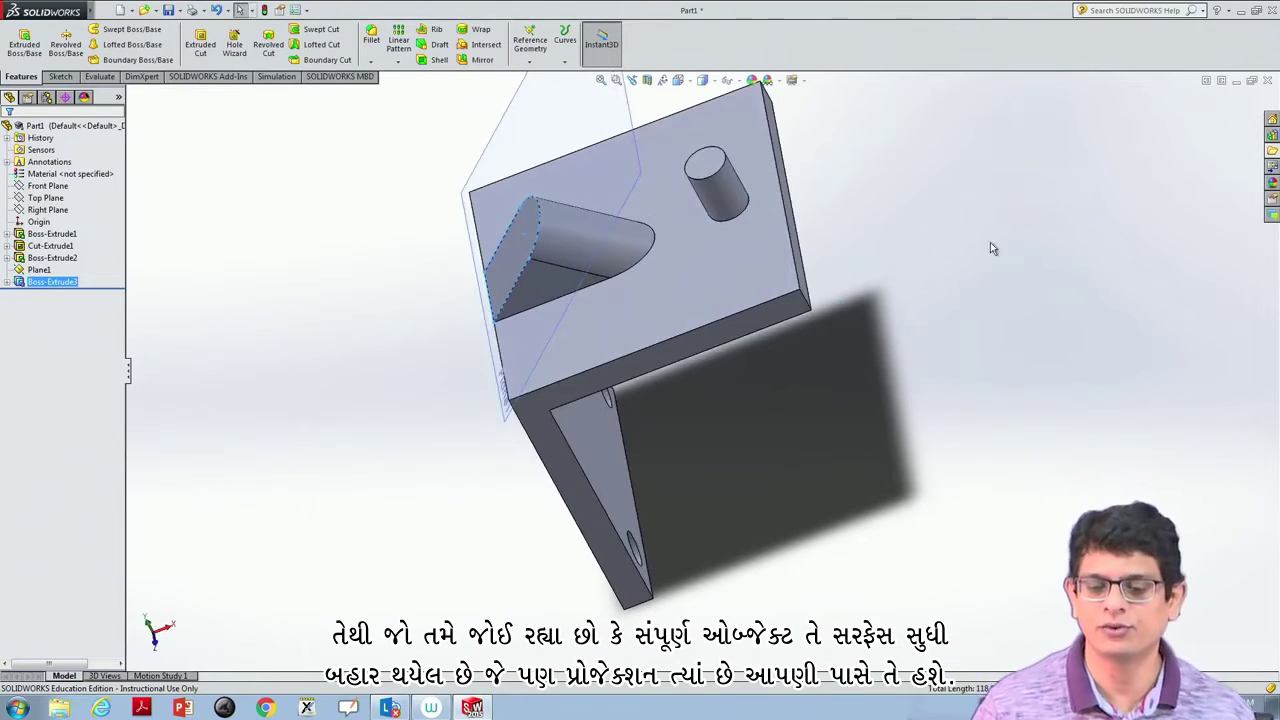
mouse_move(927, 303)
middle_down()
mouse_move(987, 176)
mouse_move(1054, 274)
middle_up()
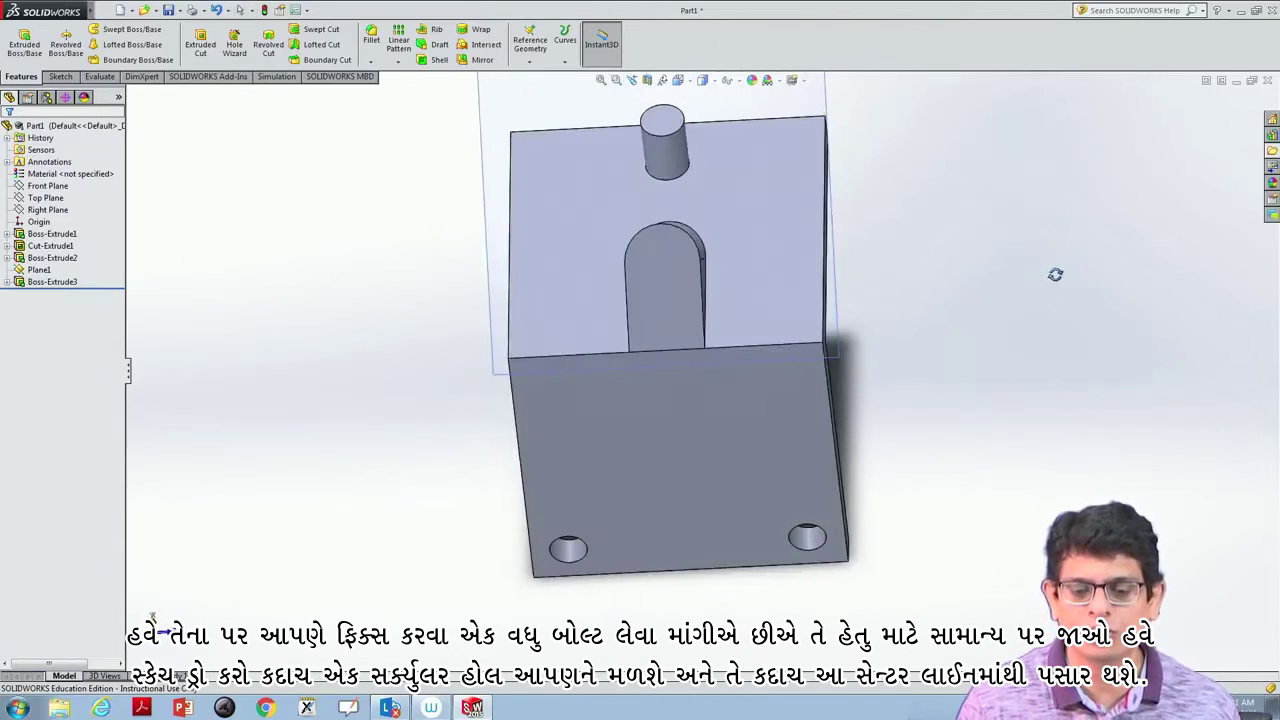
- View the boss's rounded face normal and sketch a circle at its arc centre
right_click(1055, 276)
click(663, 296)
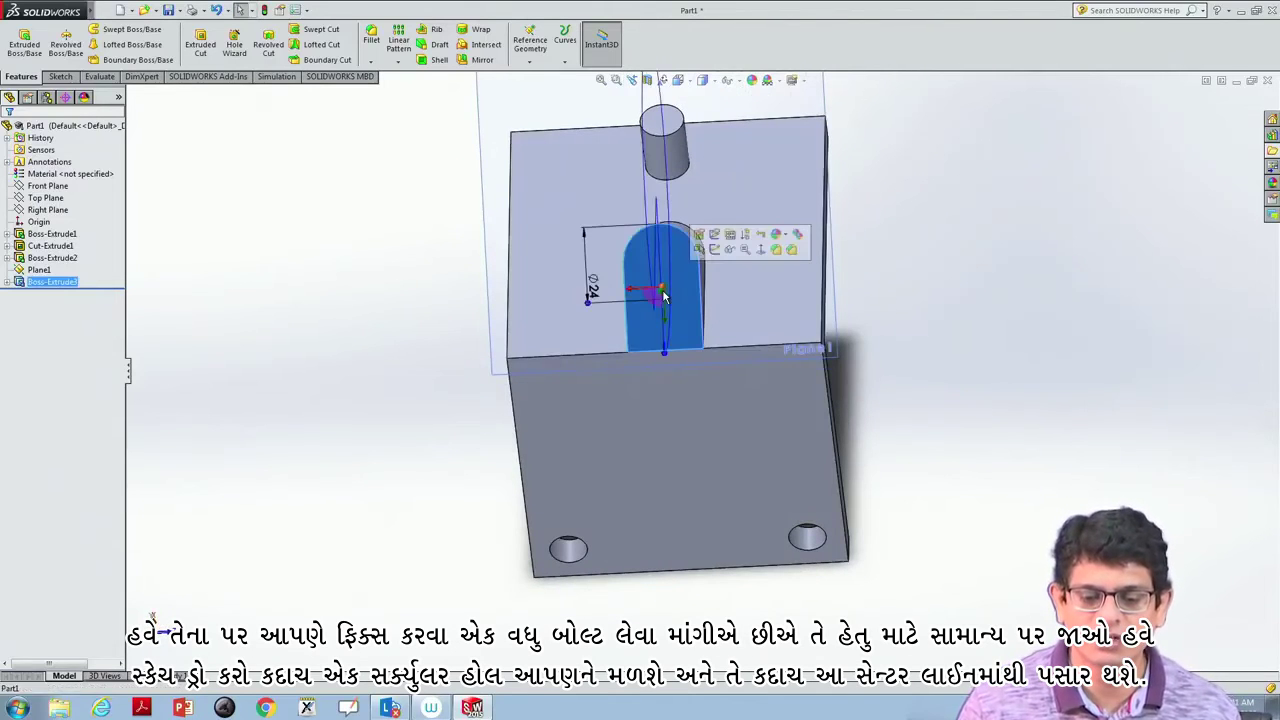
click(757, 253)
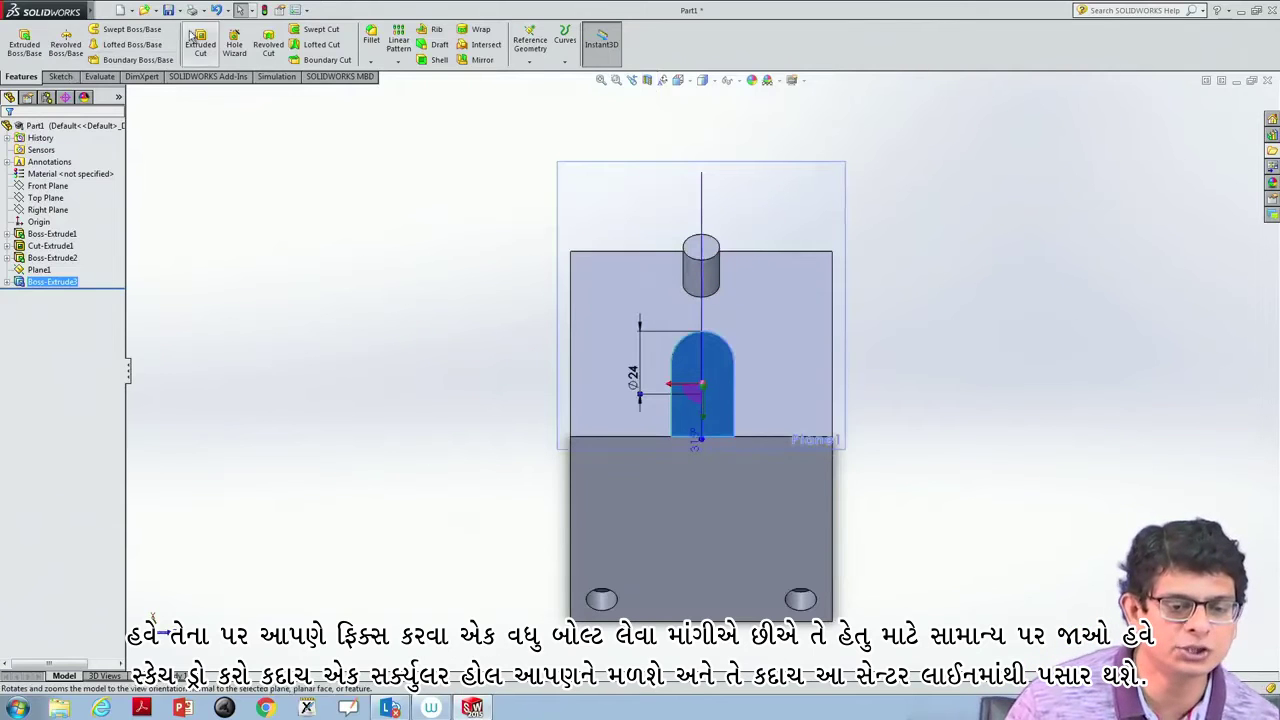
click(58, 76)
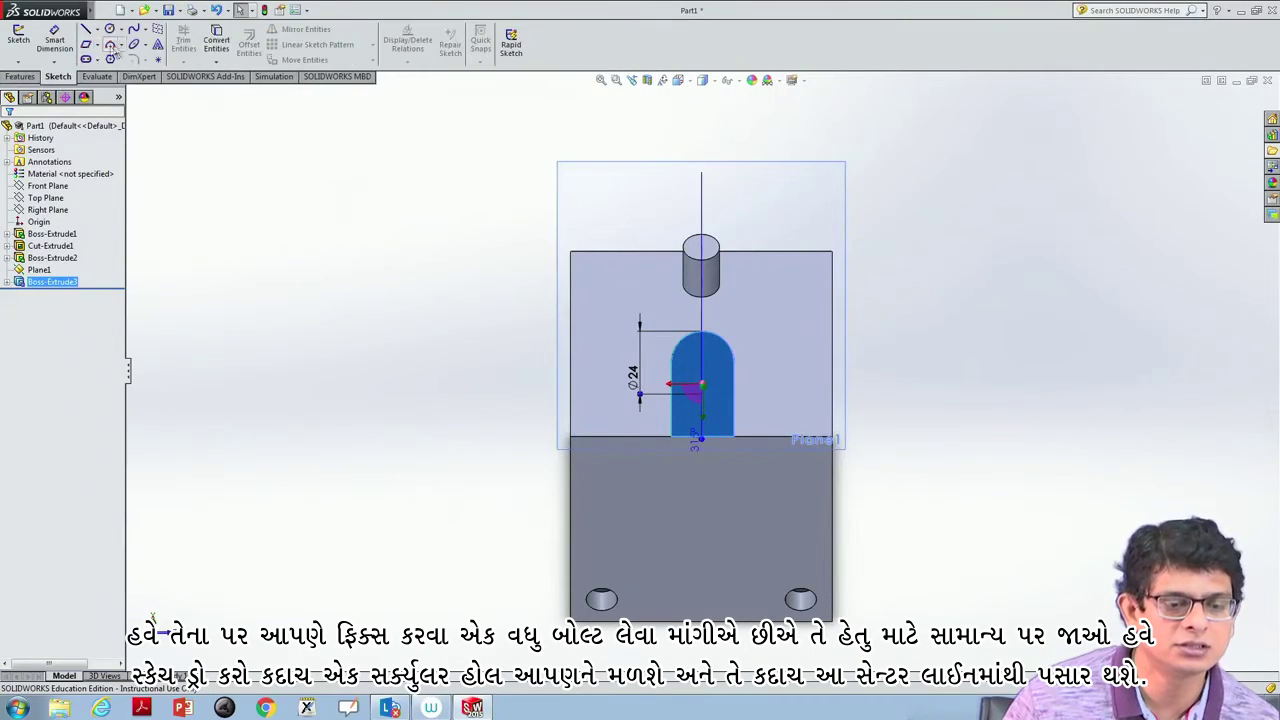
click(121, 29)
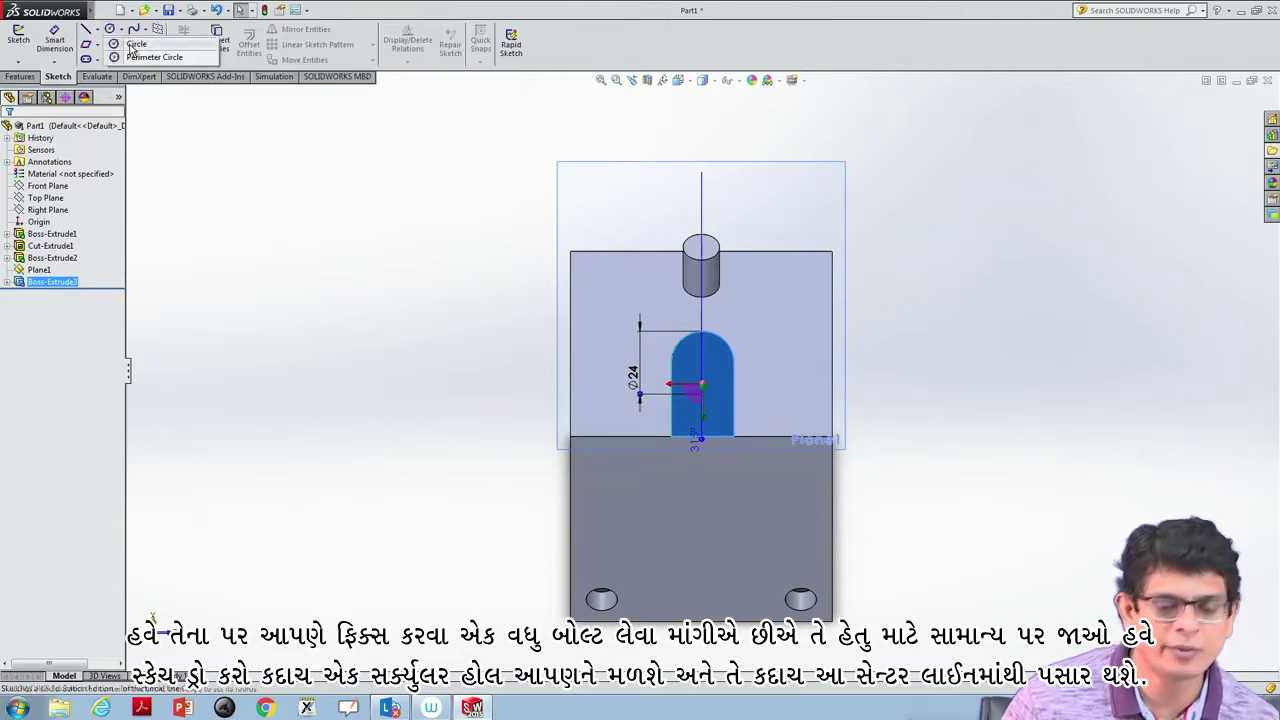
click(140, 44)
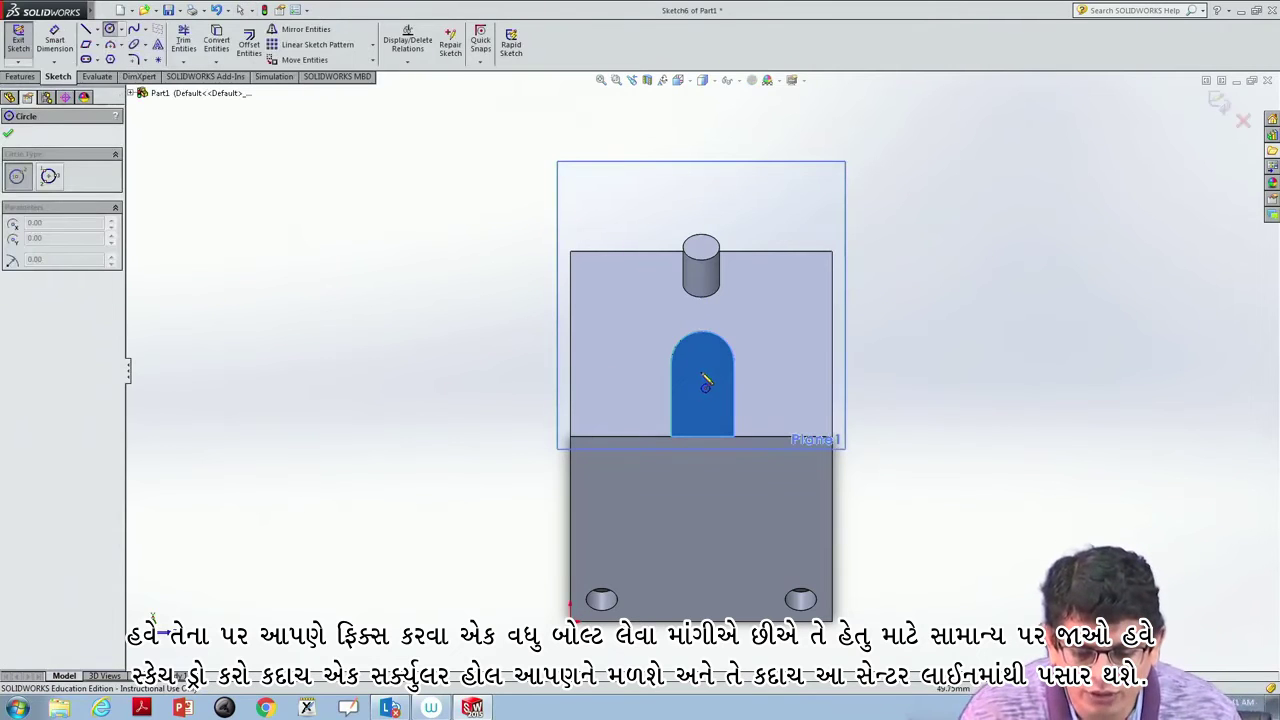
click(702, 371)
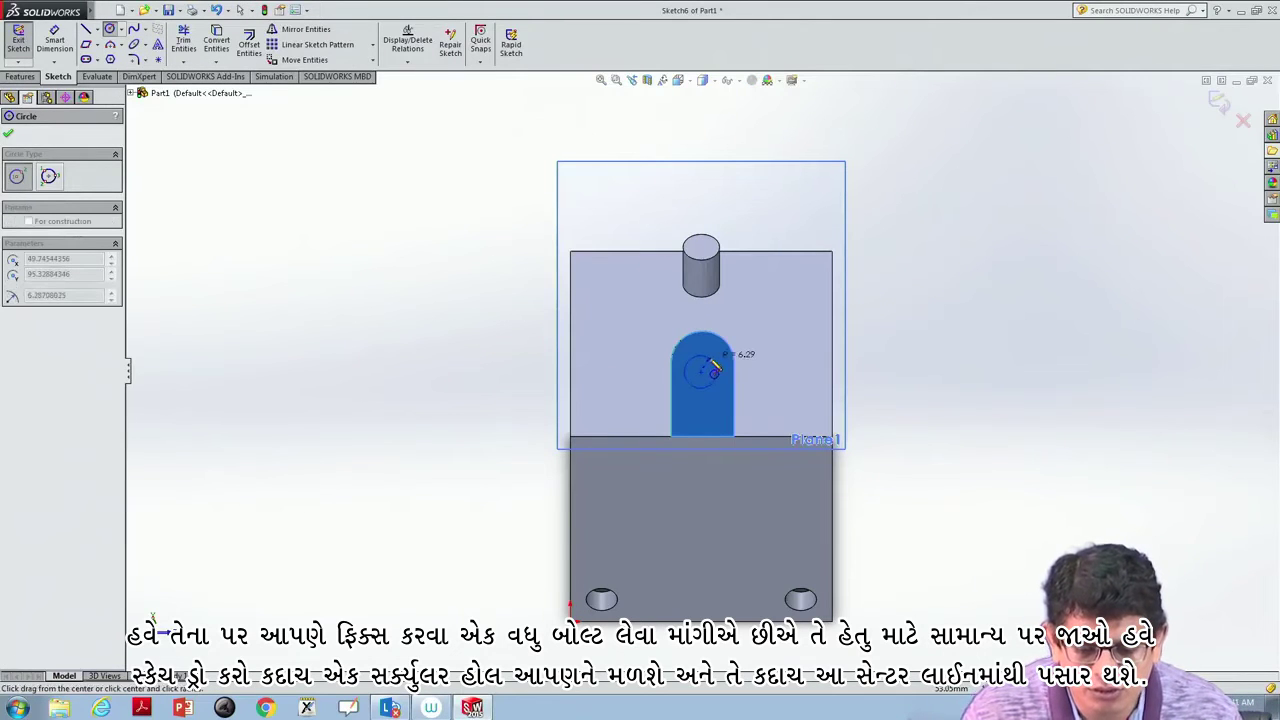
click(714, 366)
key(Escape)
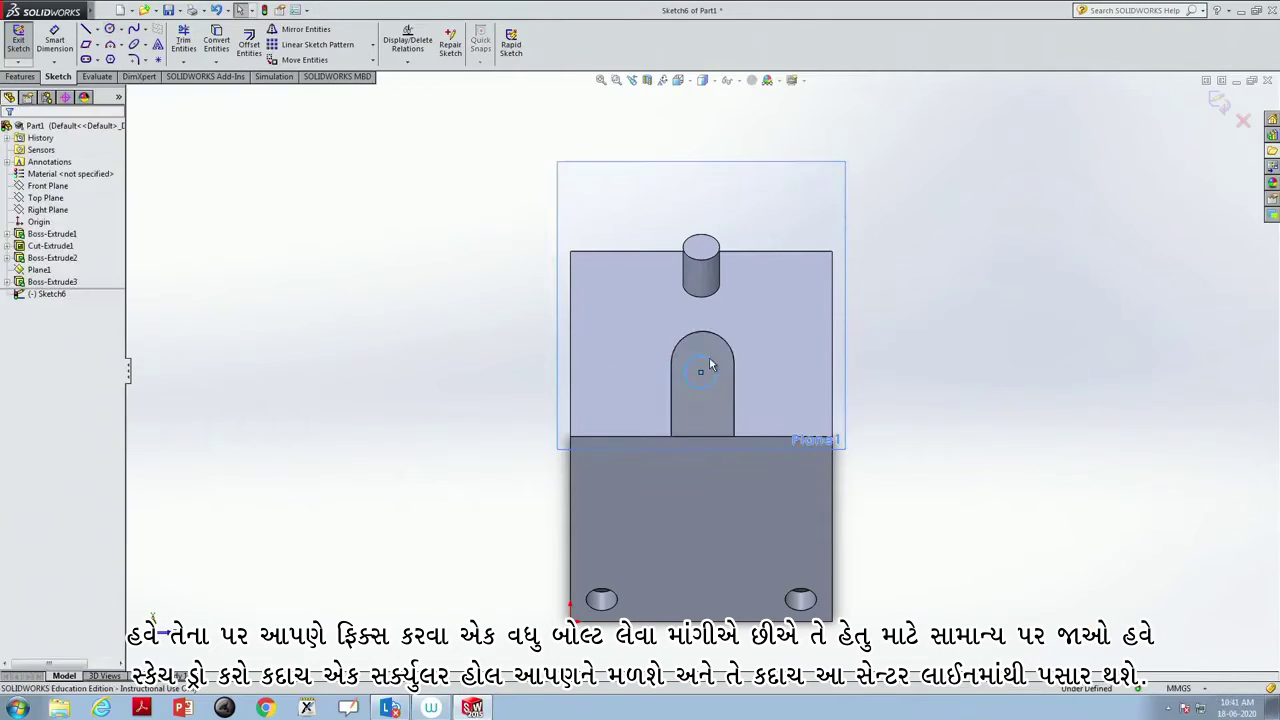
- Draw a vertical centerline from the arc's top to the boss's bottom edge
click(97, 29)
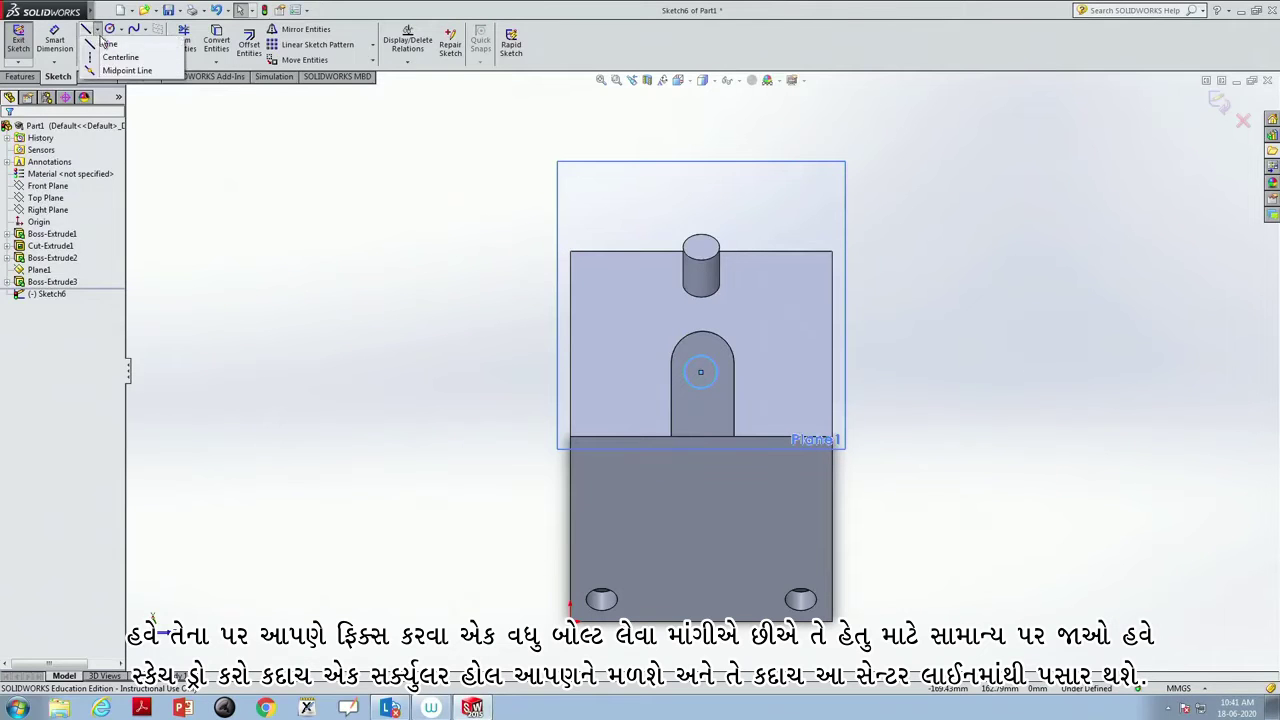
click(115, 55)
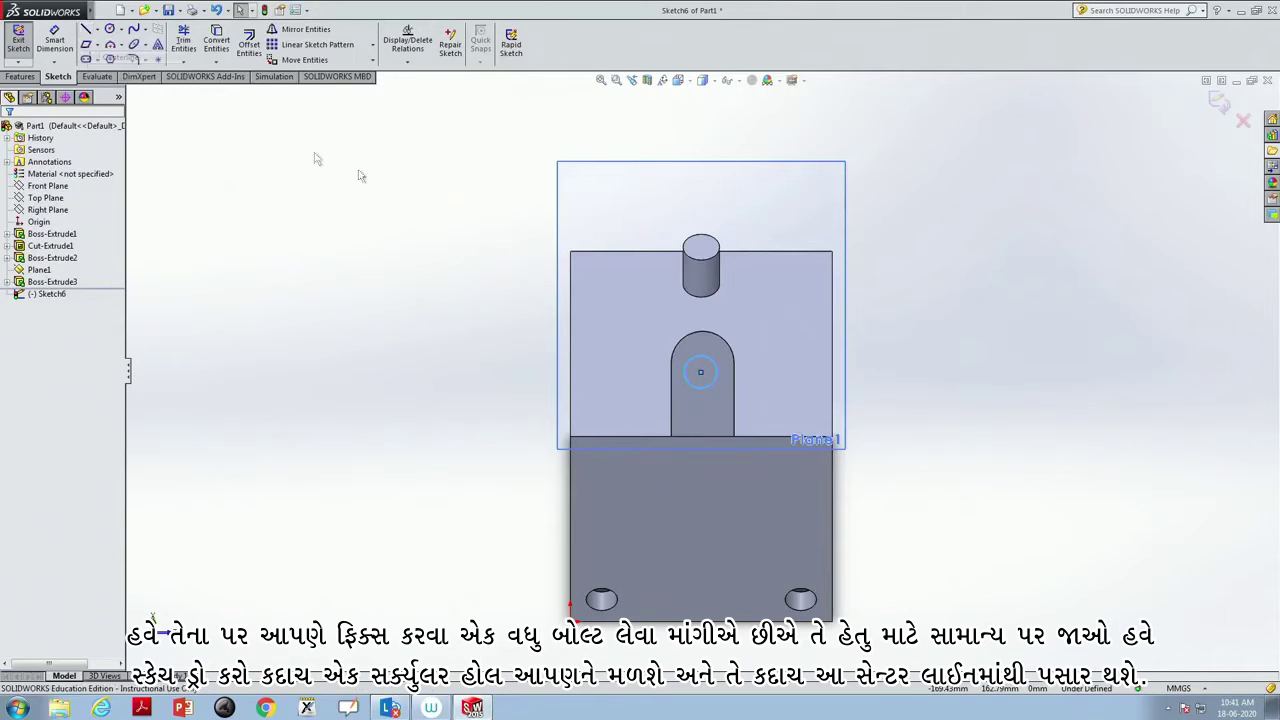
click(702, 331)
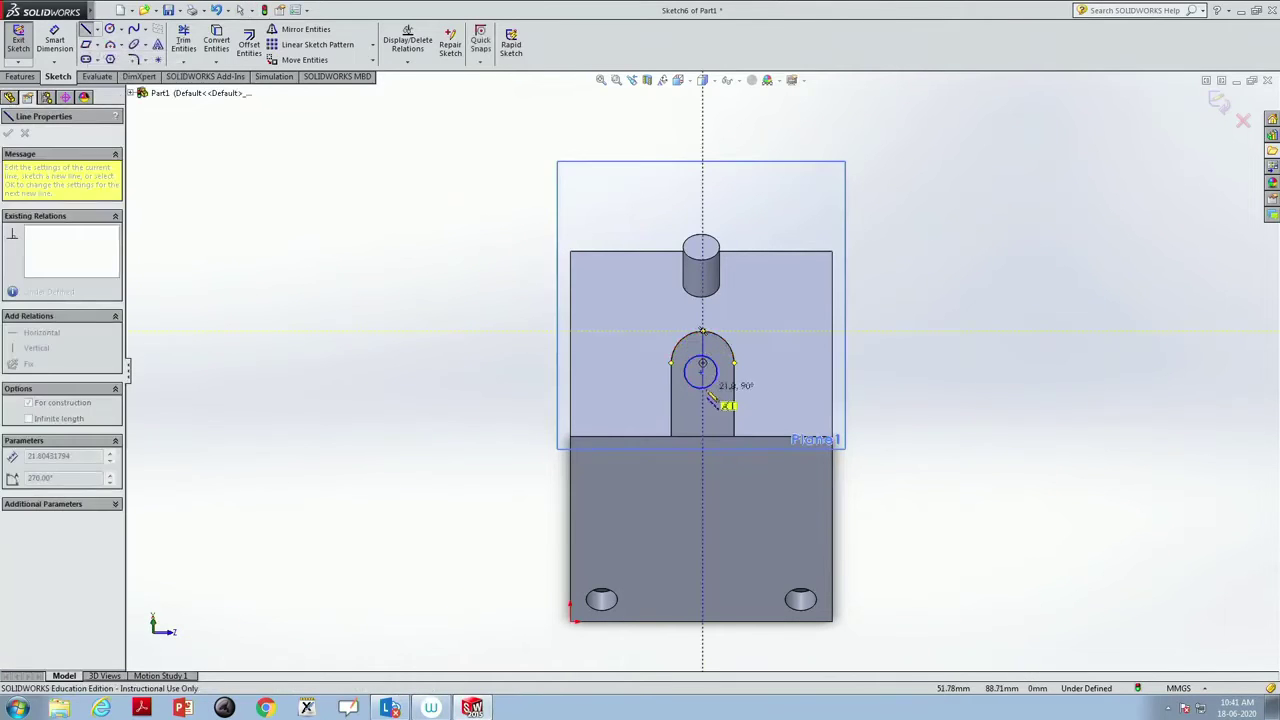
click(703, 437)
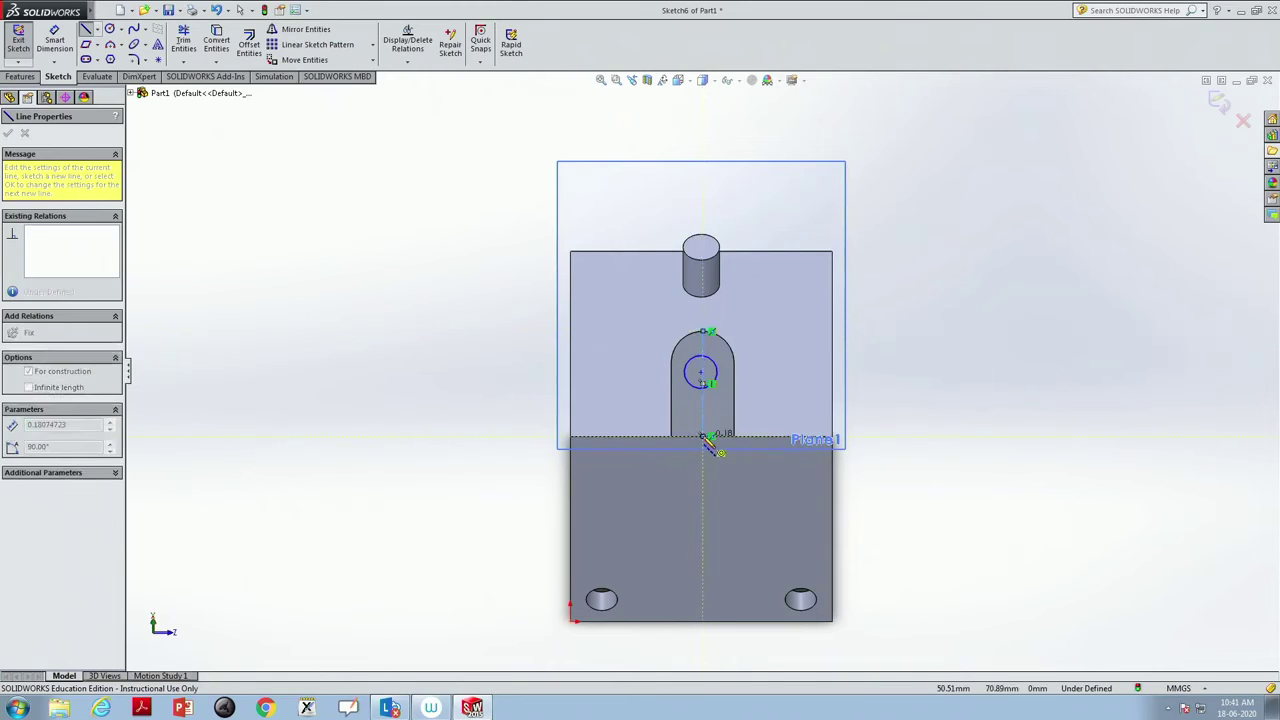
key(Escape)
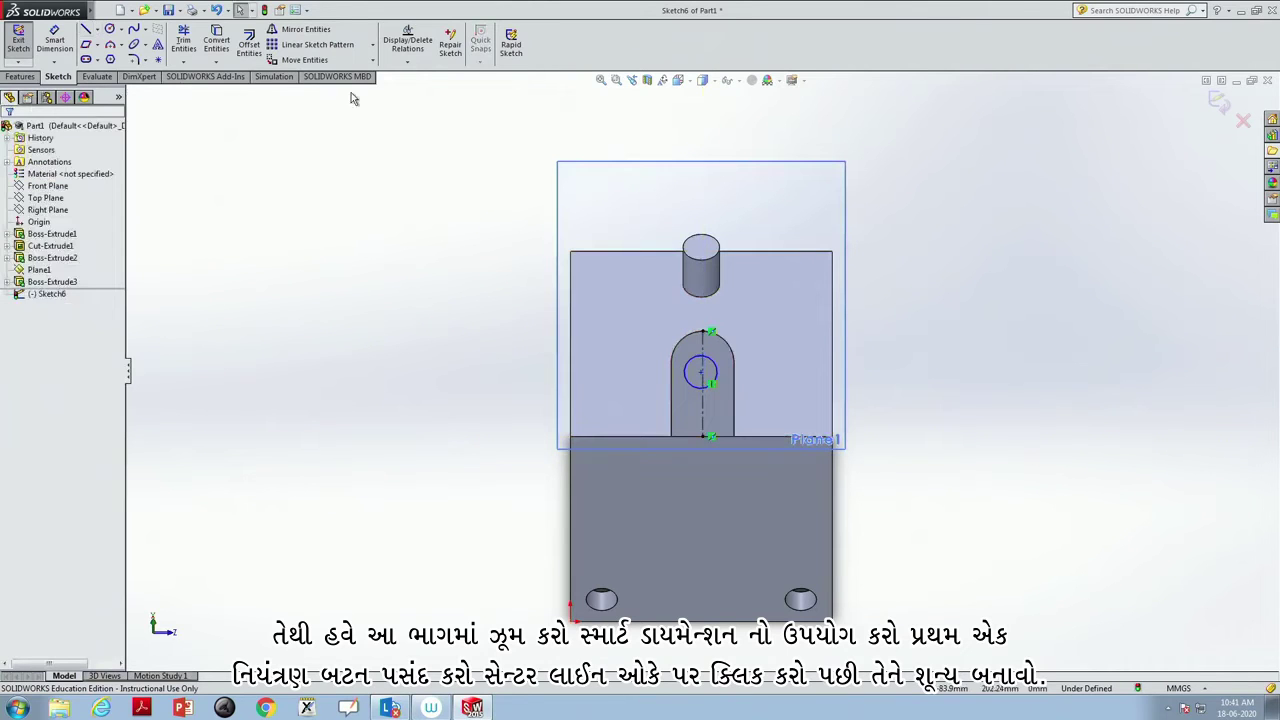
- Dimension the circle's centre 0.001 mm from the vertical centerline
click(616, 80)
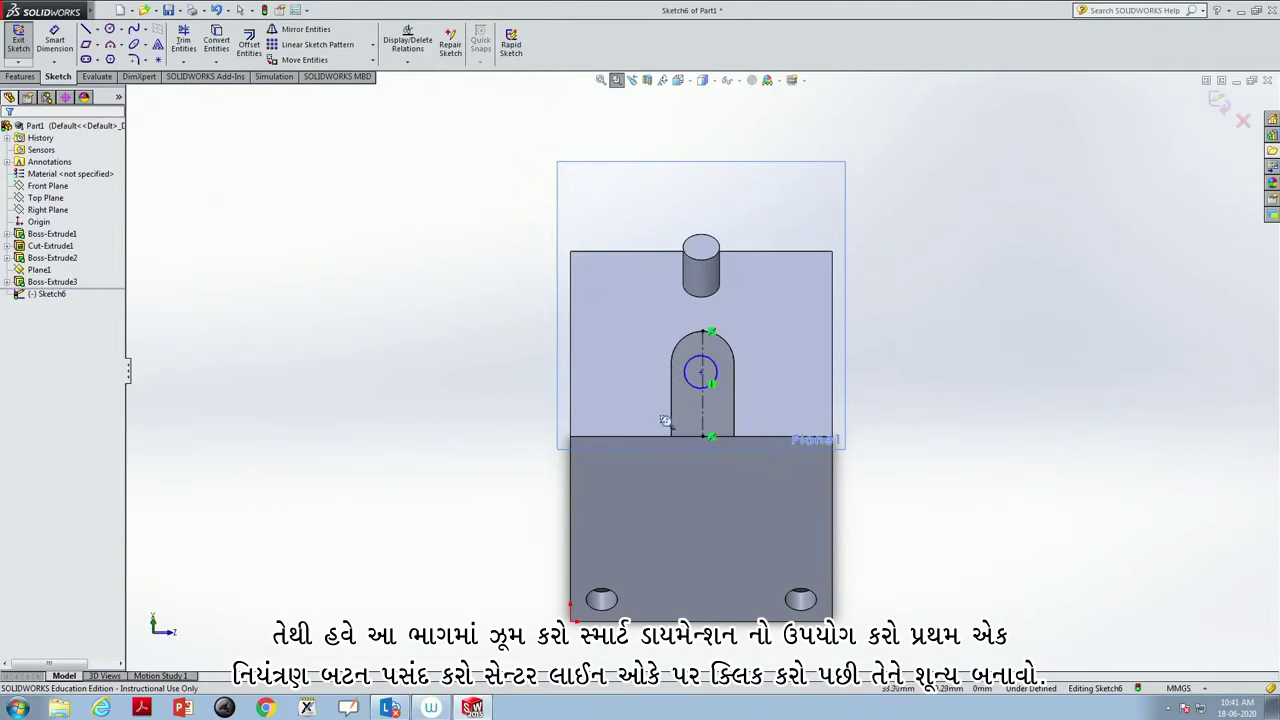
drag(736, 356, 670, 385)
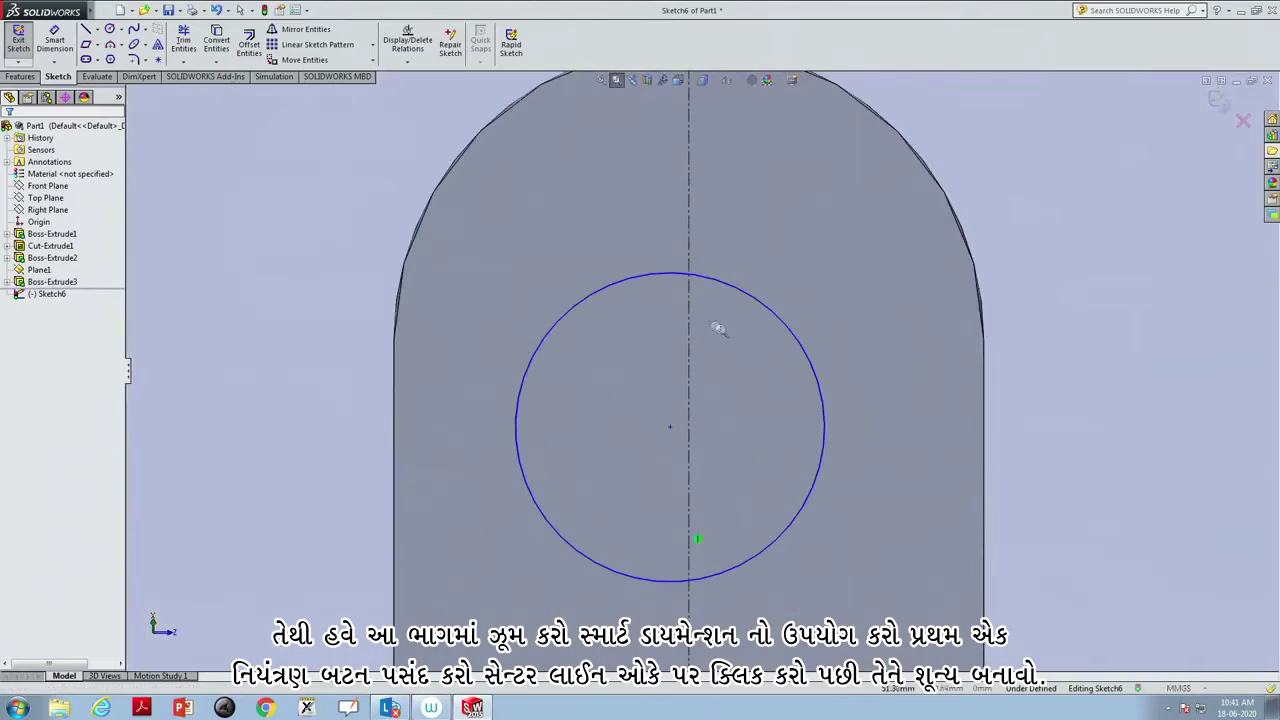
click(104, 11)
click(70, 36)
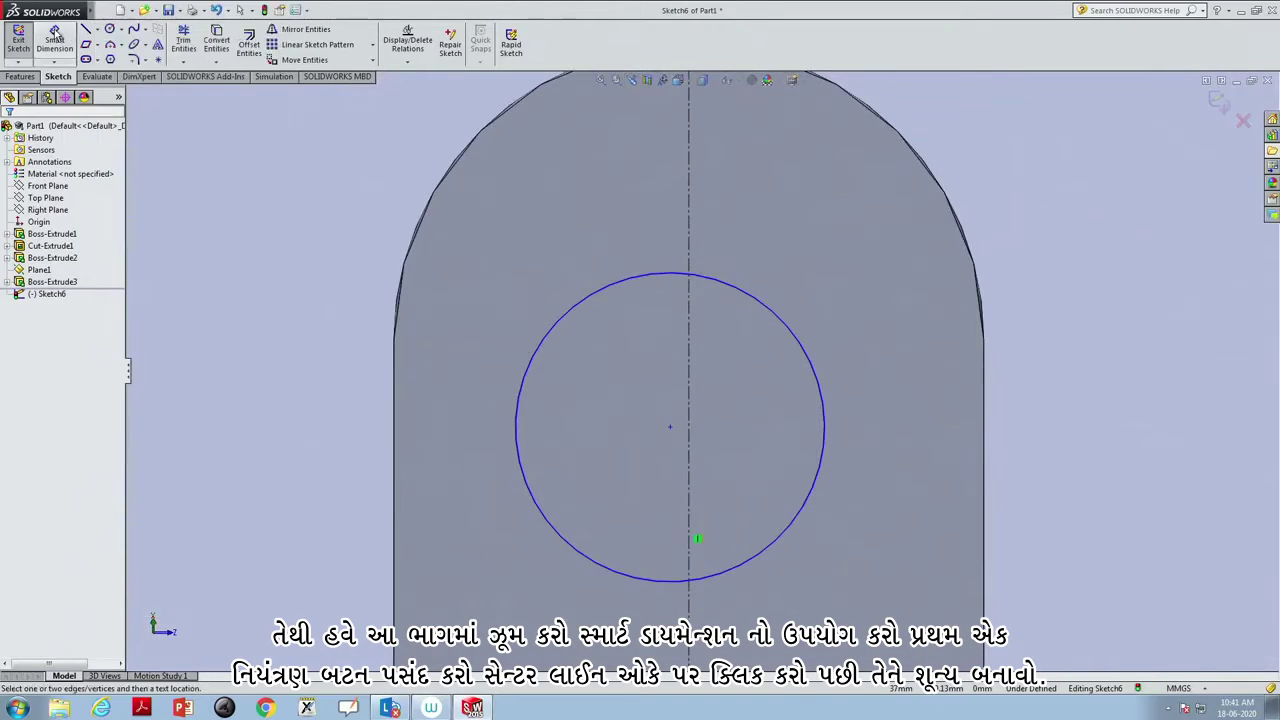
click(669, 427)
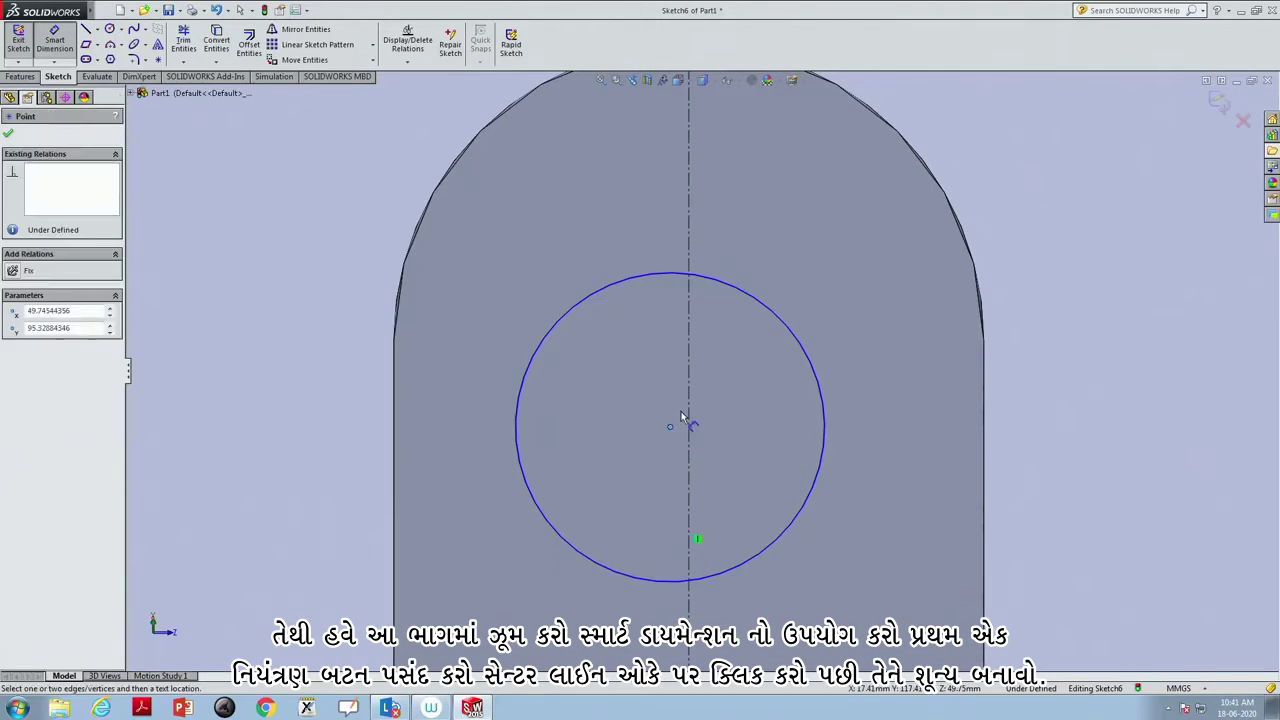
click(689, 416)
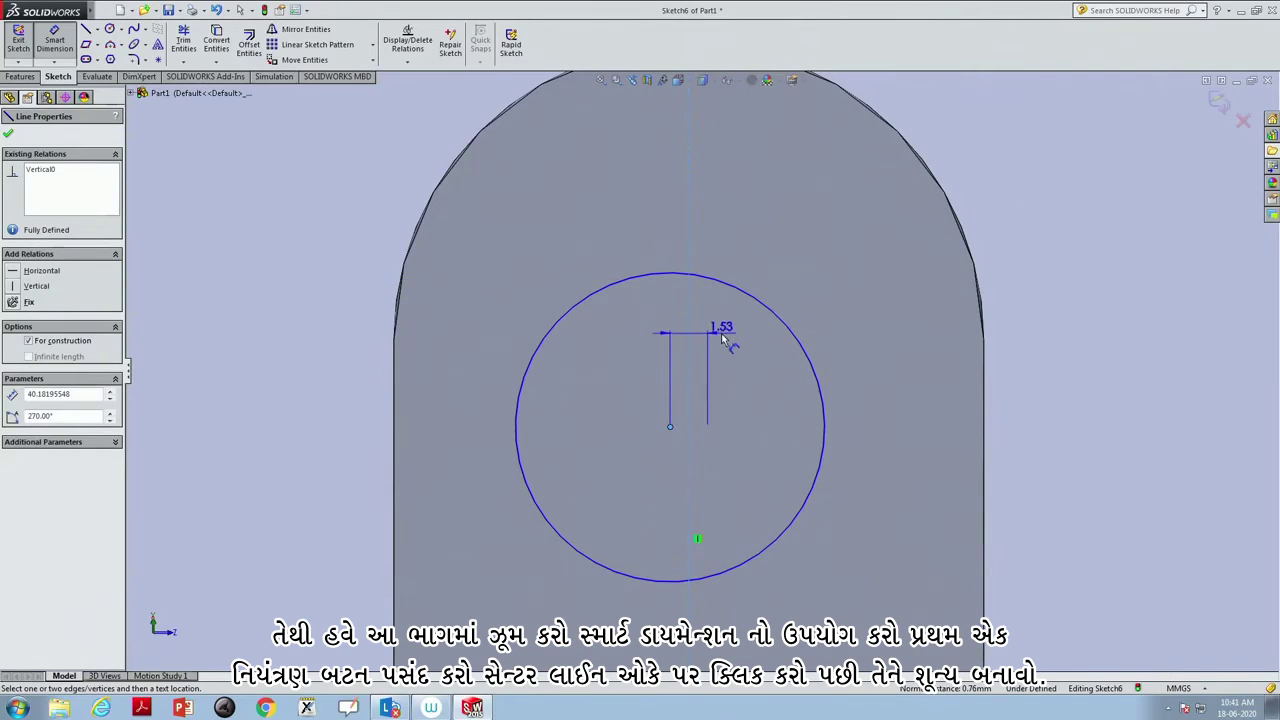
click(722, 338)
text(0)
key(Return)
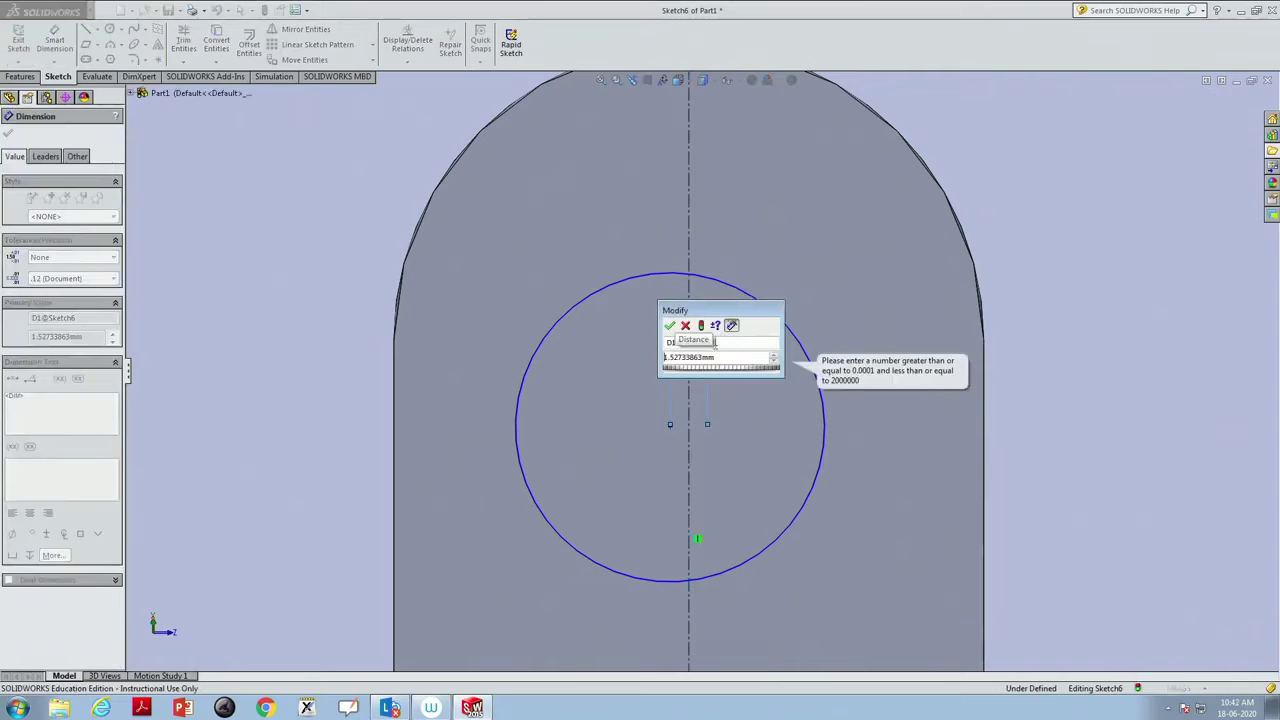
text(0)
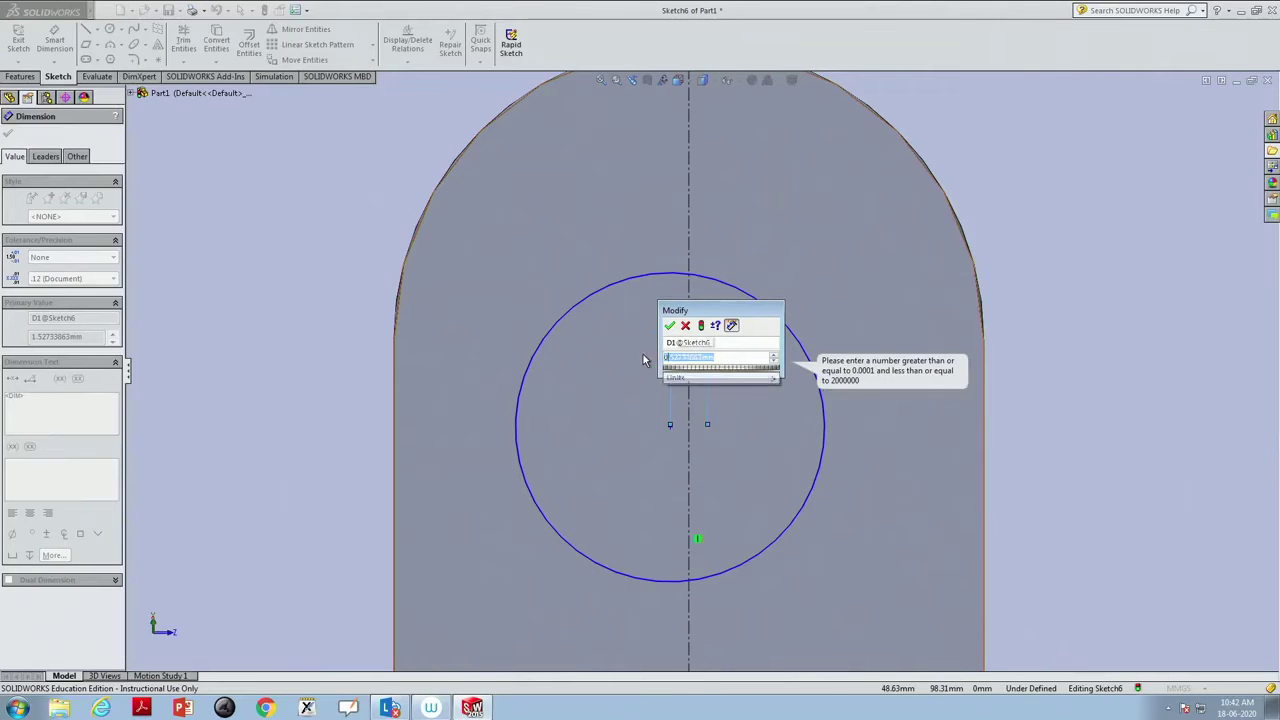
click(670, 329)
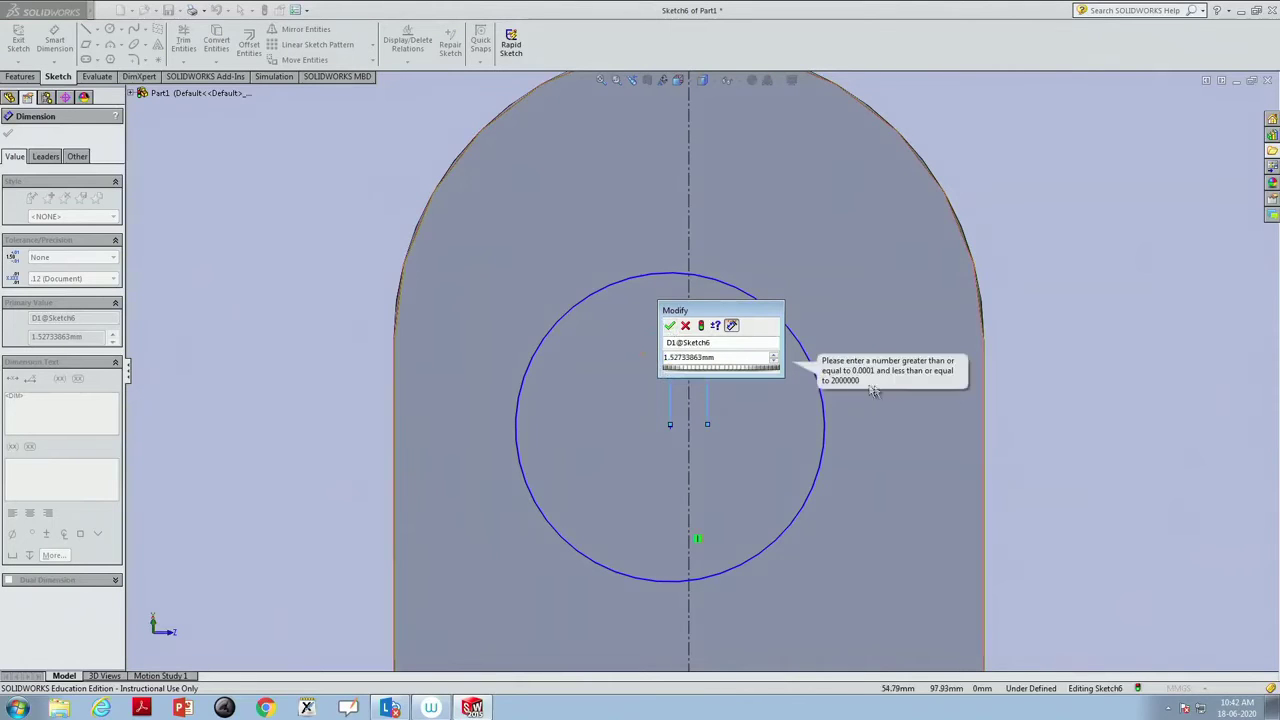
double_click(665, 357)
text(0.0)
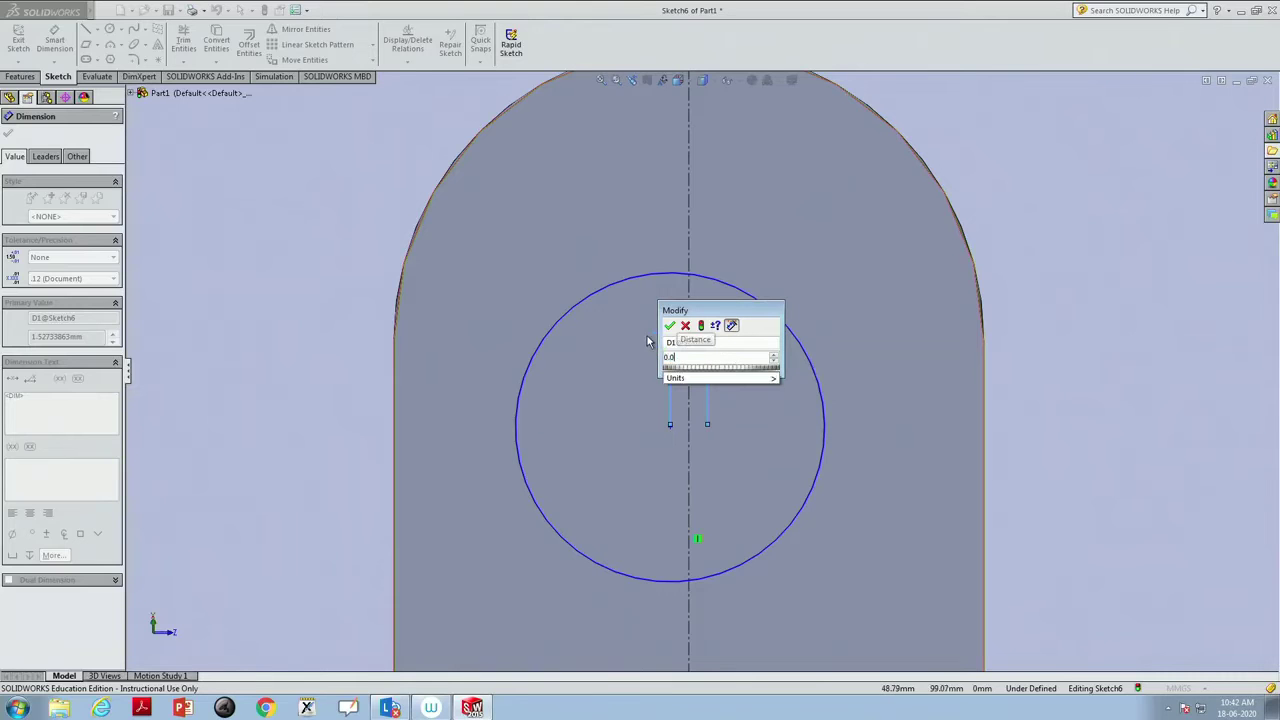
text(01)
click(670, 327)
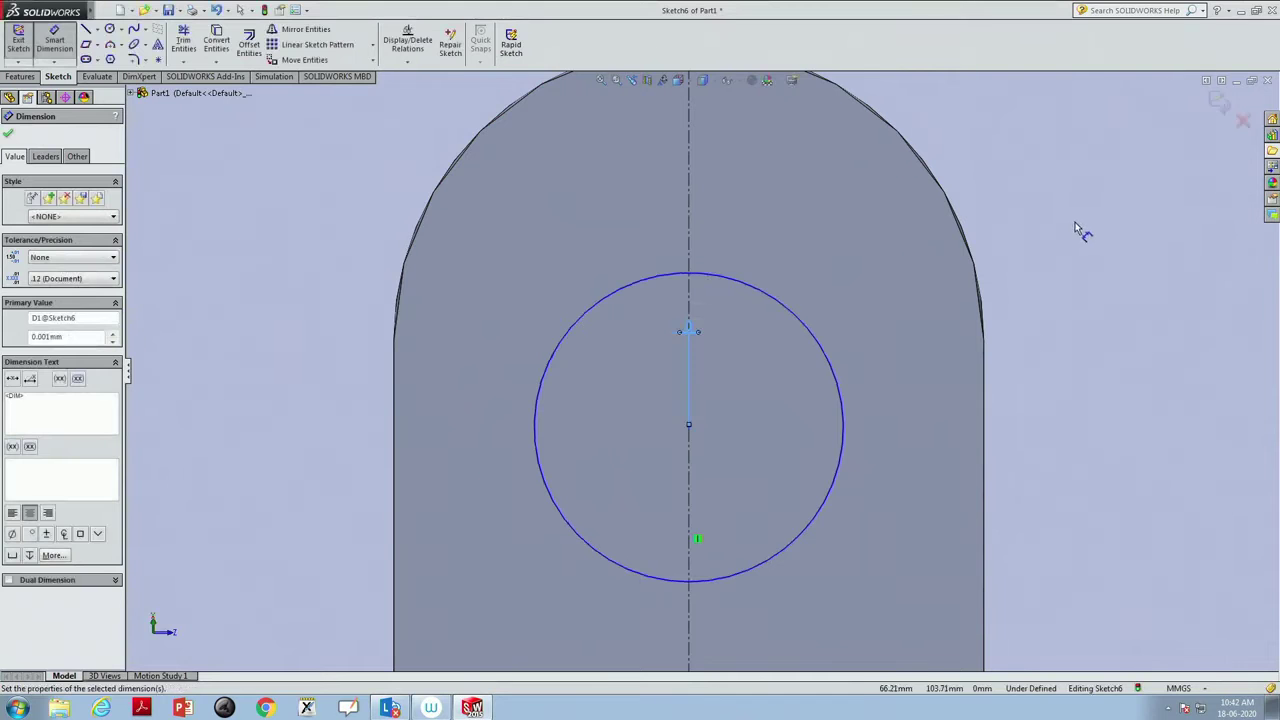
click(1056, 229)
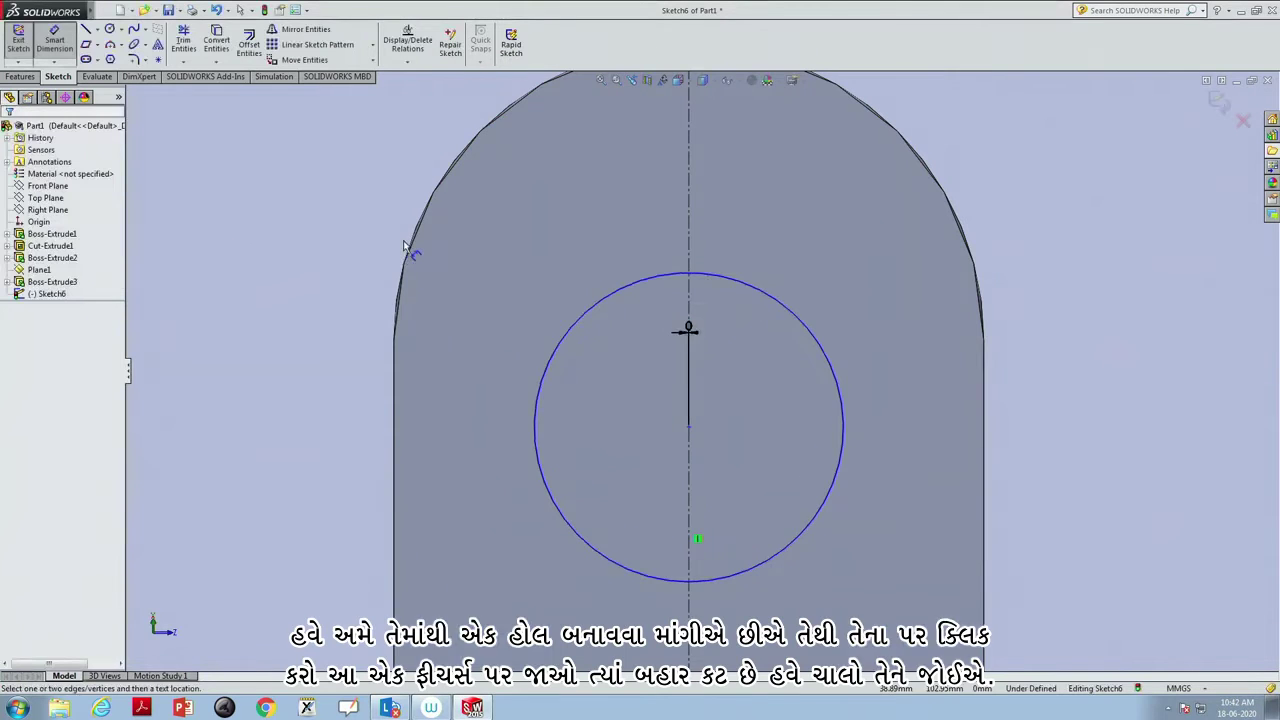
- Zoom out and select the circle as the cut profile
key(z)
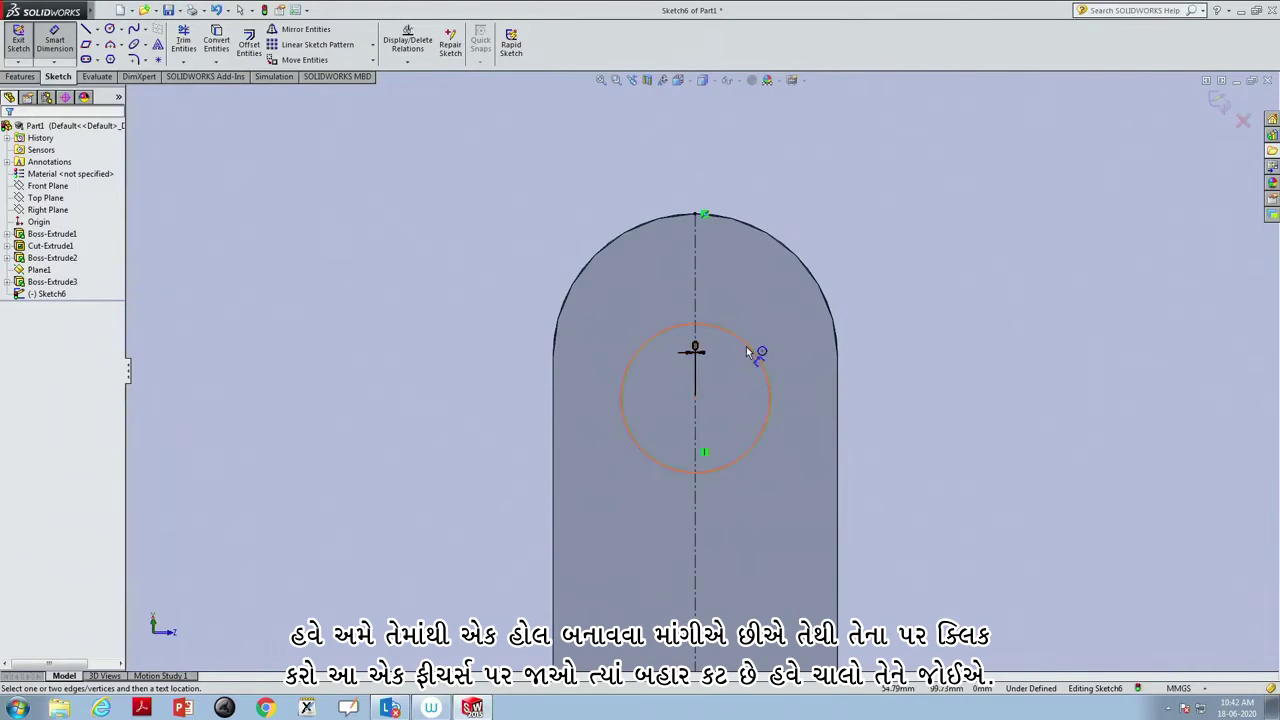
click(748, 350)
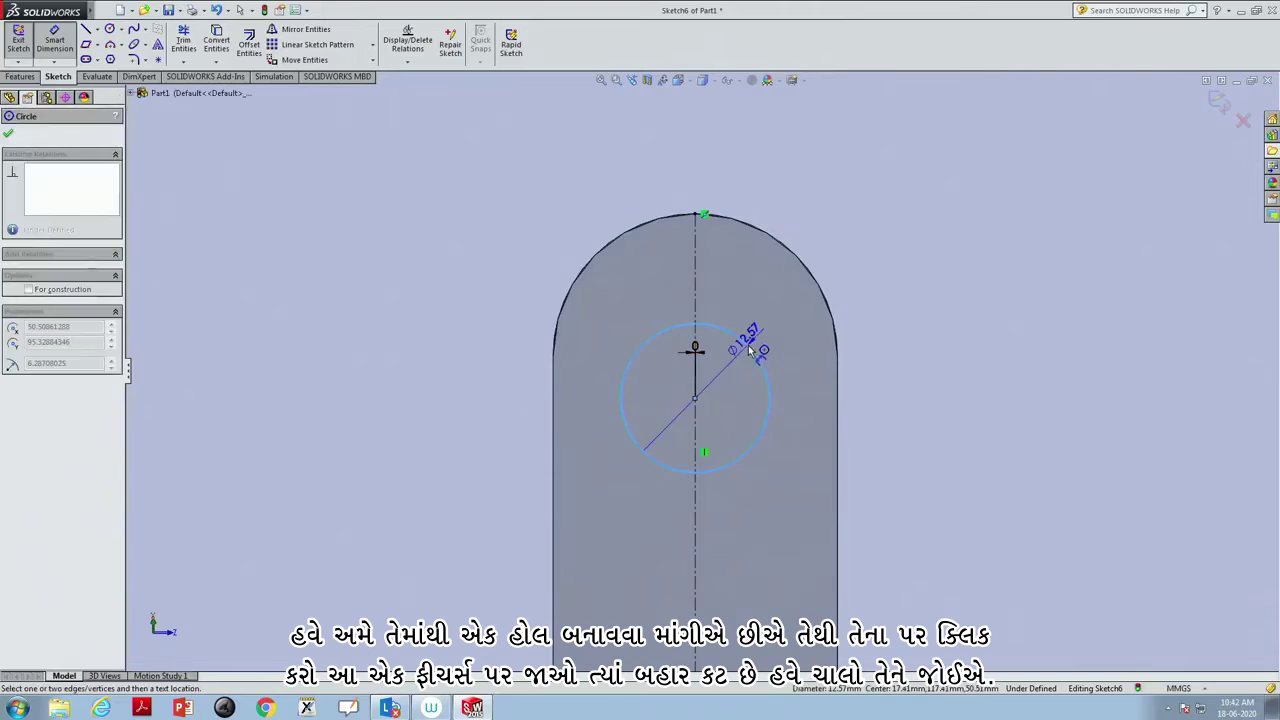
key(Escape)
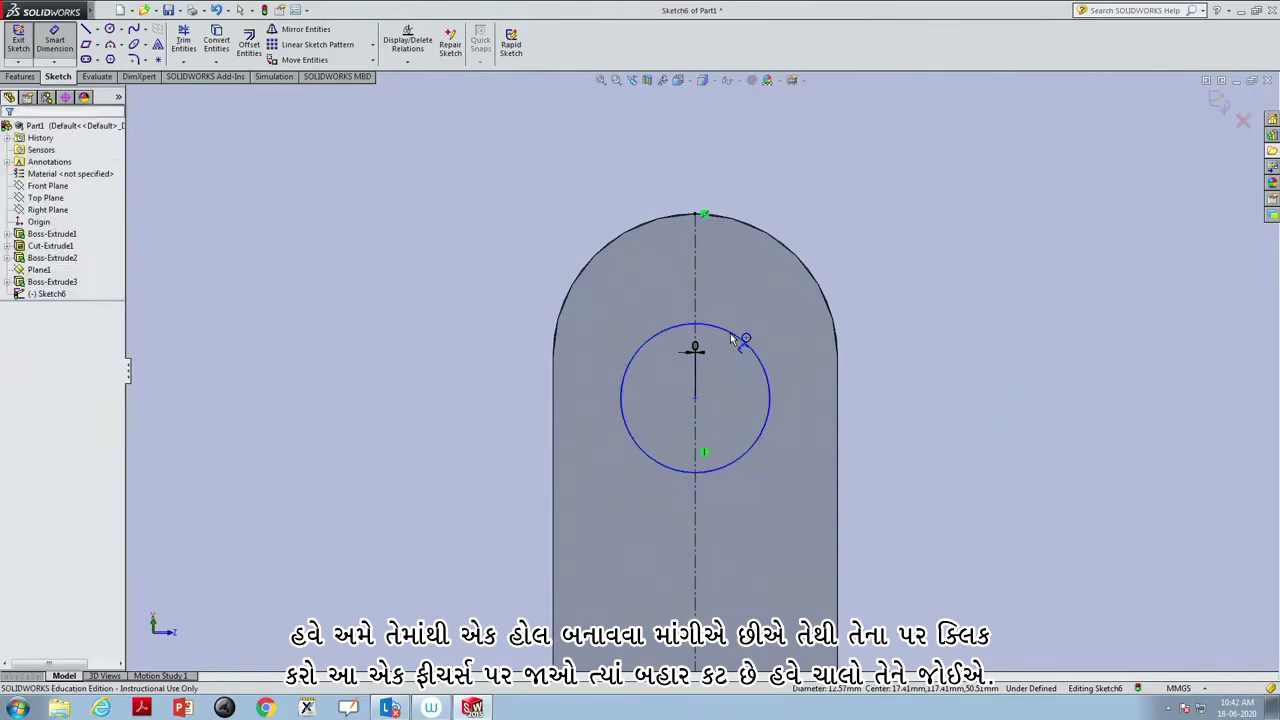
click(730, 332)
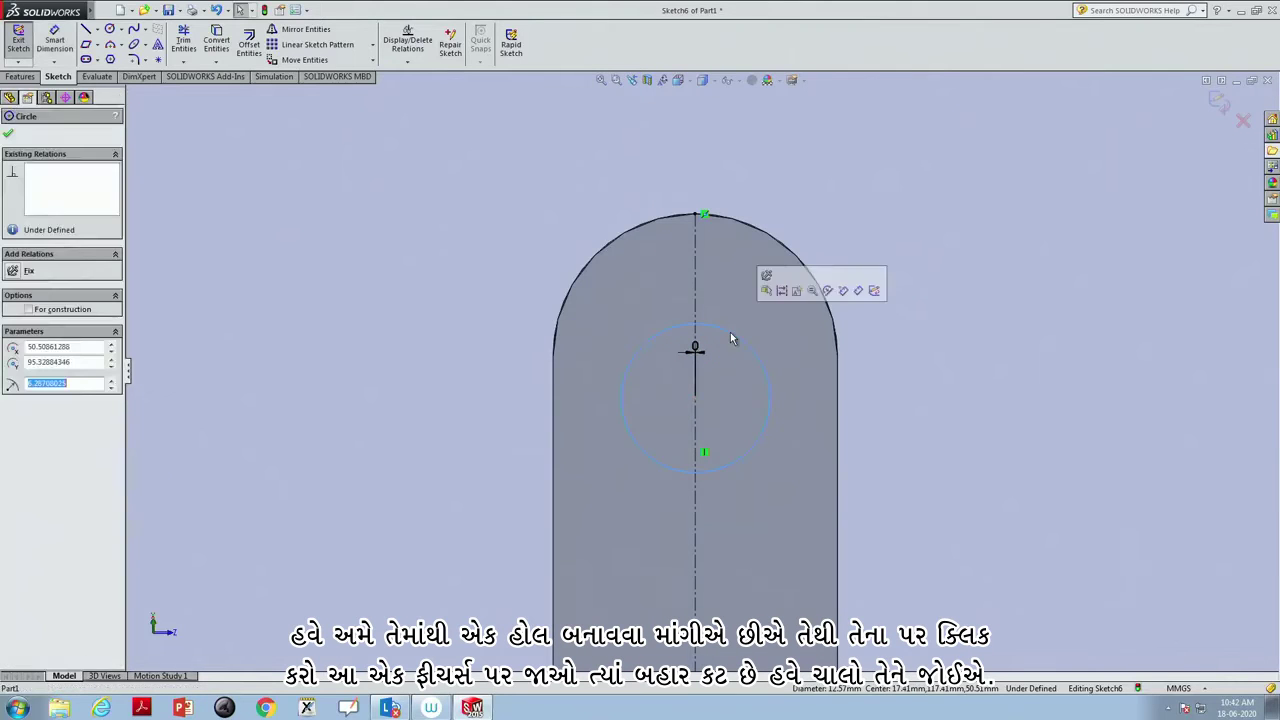
click(20, 77)
- Extrude-cut the Sketch6 circle 50 mm blind through the angled lug, creating Cut-Extrude2
click(200, 42)
mouse_move(933, 433)
middle_down()
mouse_move(782, 459)
mouse_move(928, 495)
middle_up()
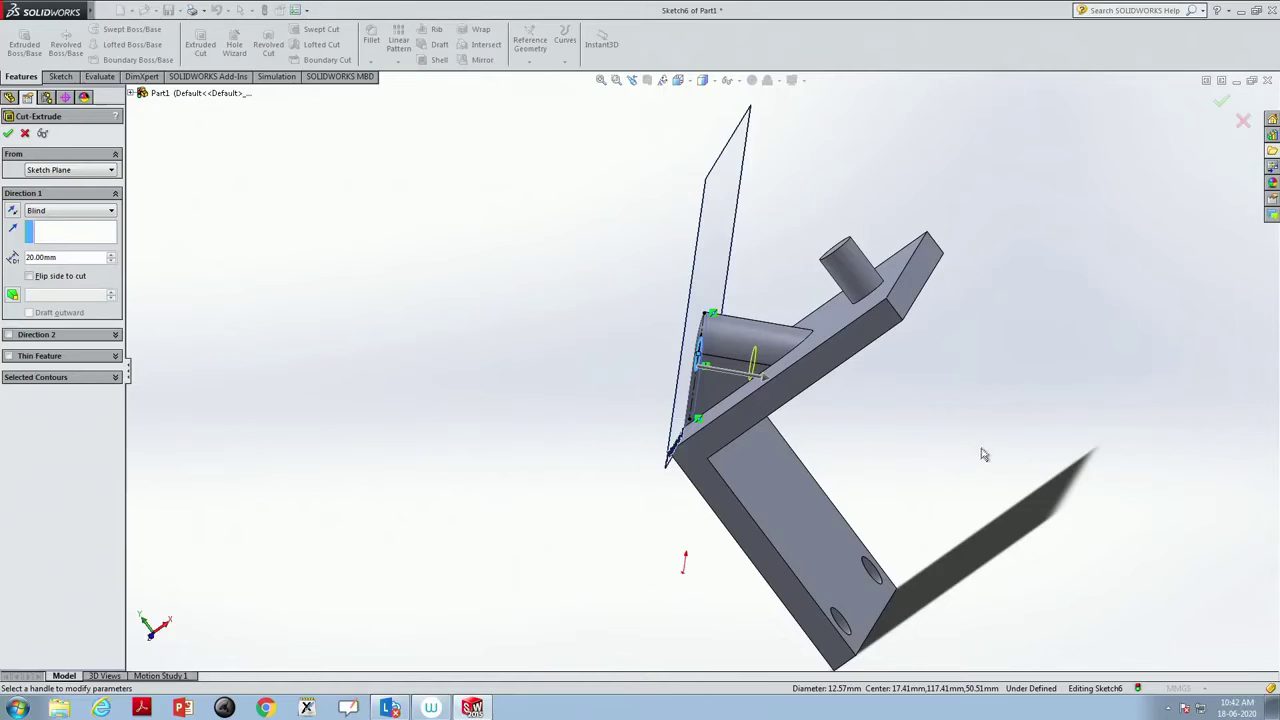
mouse_move(982, 452)
middle_down()
mouse_move(845, 447)
mouse_move(1054, 460)
middle_up()
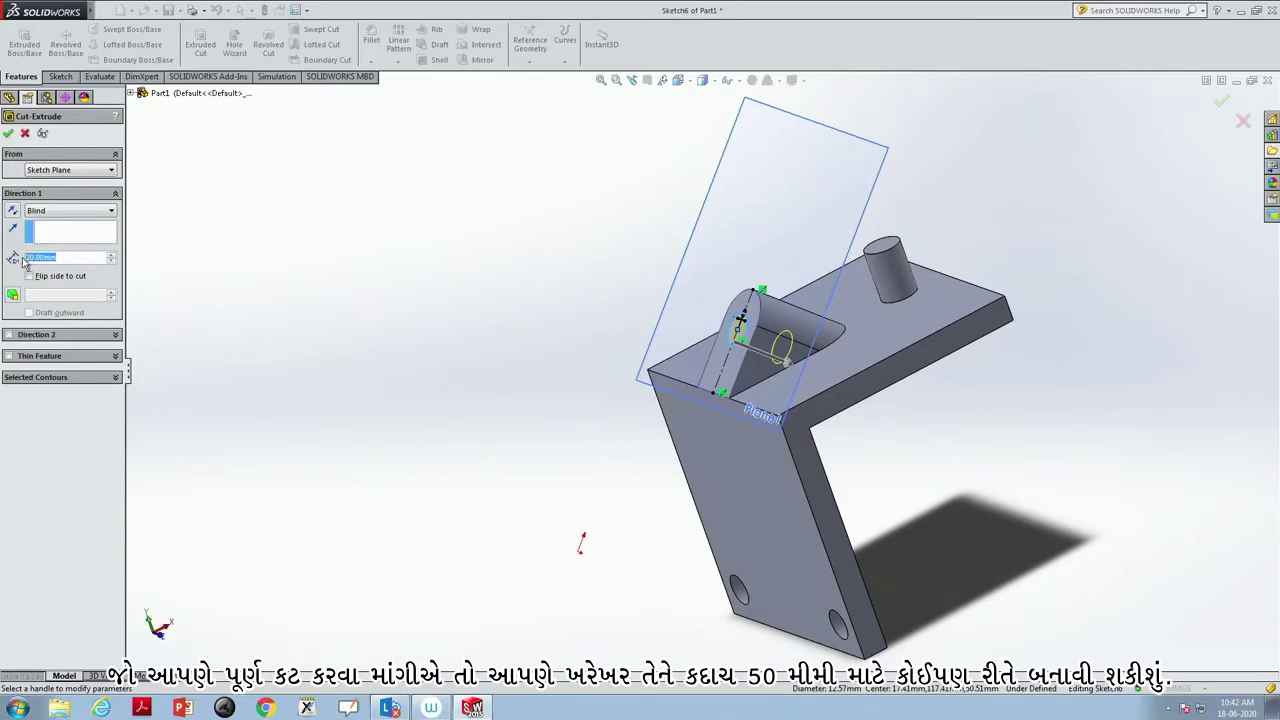
text(50)
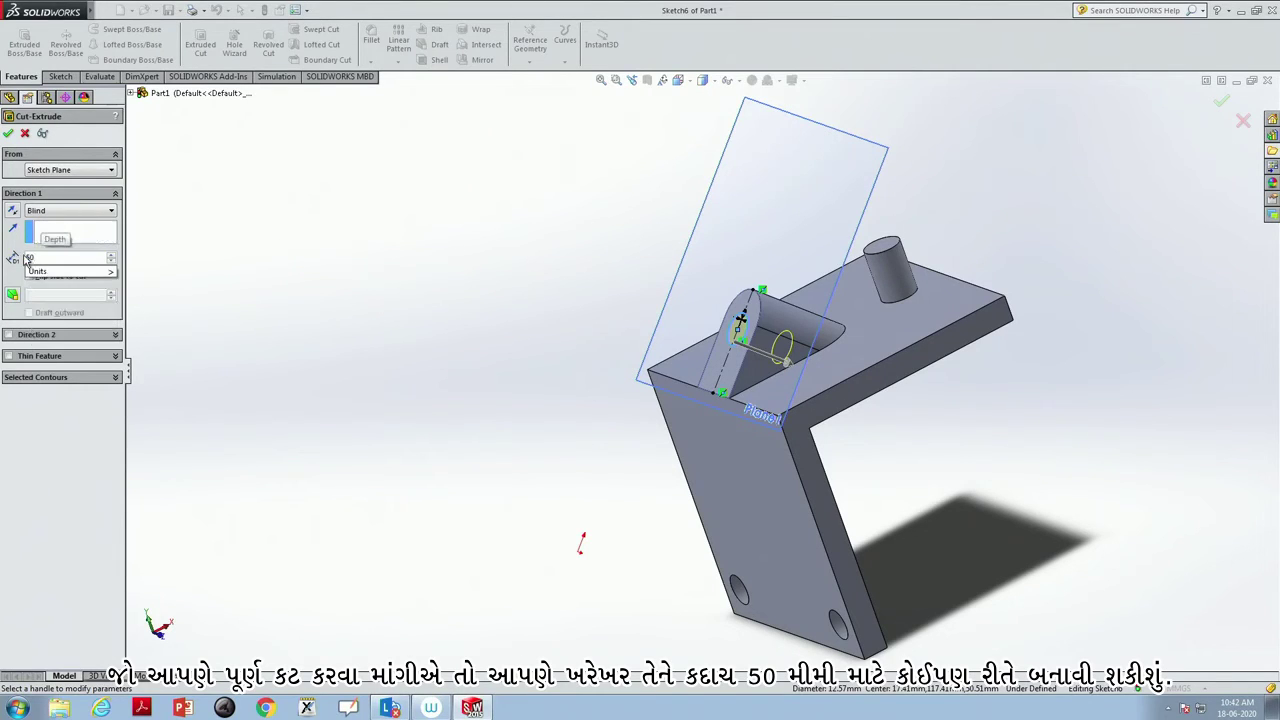
key(Return)
mouse_move(1133, 443)
middle_down()
mouse_move(974, 411)
mouse_move(1101, 450)
mouse_move(1131, 446)
middle_up()
right_click(1120, 451)
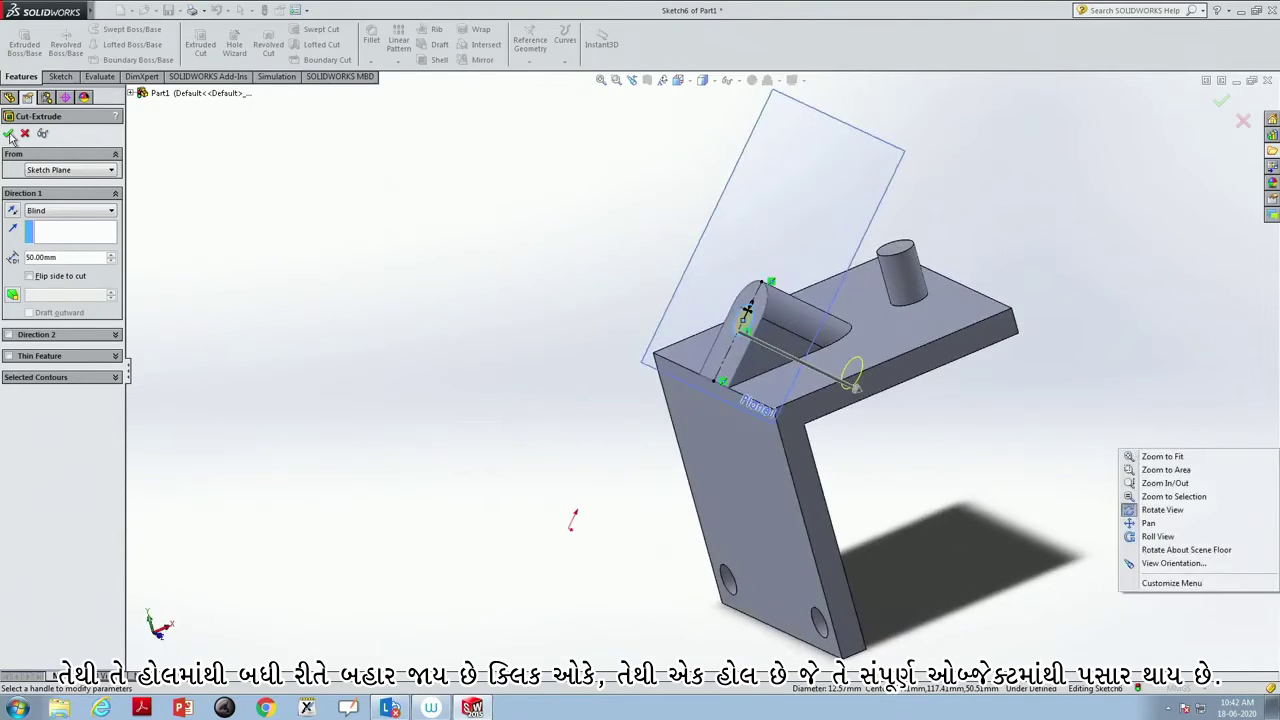
click(9, 135)
click(9, 135)
mouse_move(1069, 412)
middle_down()
mouse_move(1149, 451)
mouse_move(864, 557)
mouse_move(960, 381)
mouse_move(1123, 374)
mouse_move(1166, 274)
middle_up()
- Select the angled lug face and turn the view Normal To it
middle_drag(1052, 440, 889, 419)
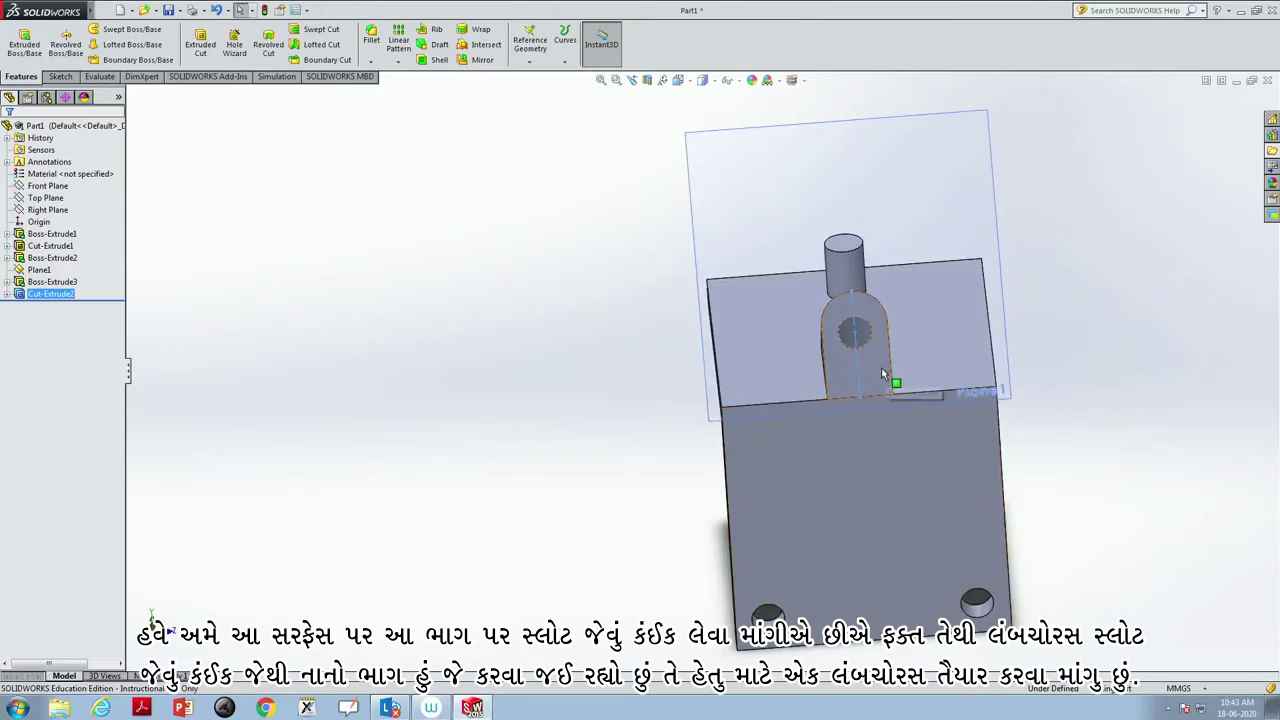
click(883, 374)
click(973, 333)
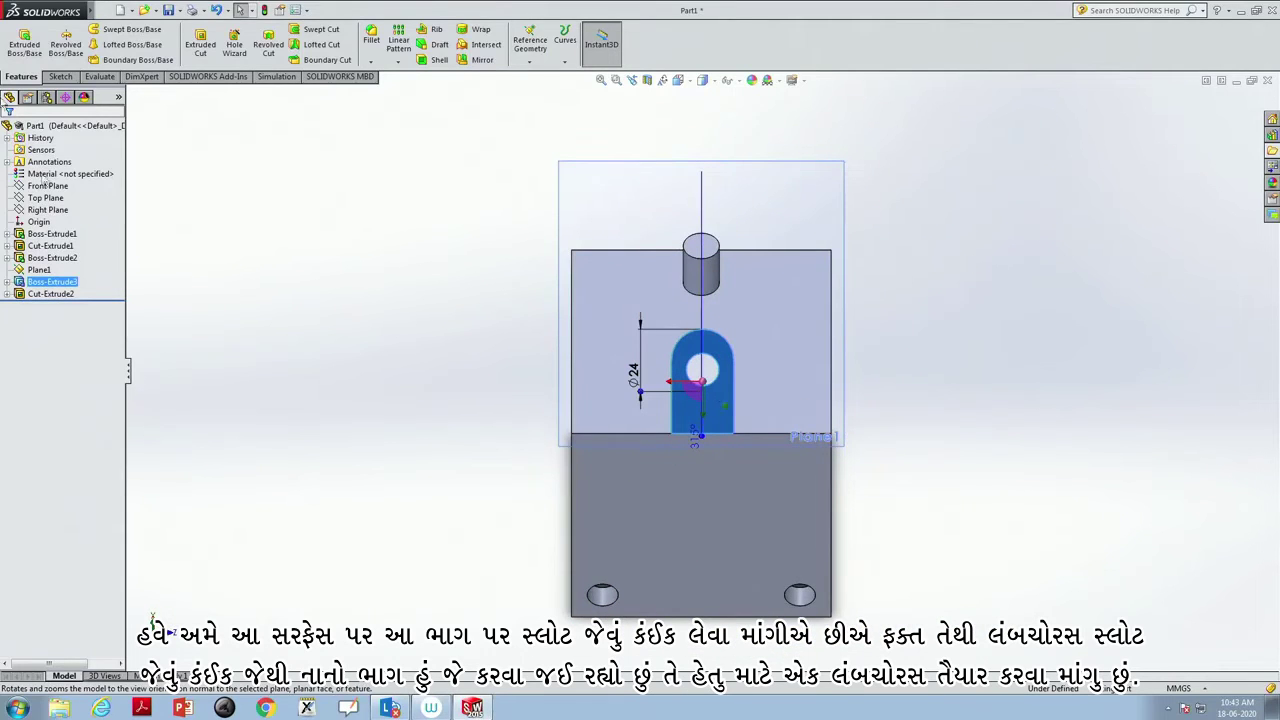
- Draw a thin corner rectangle across the lug base and select its four lines
click(58, 77)
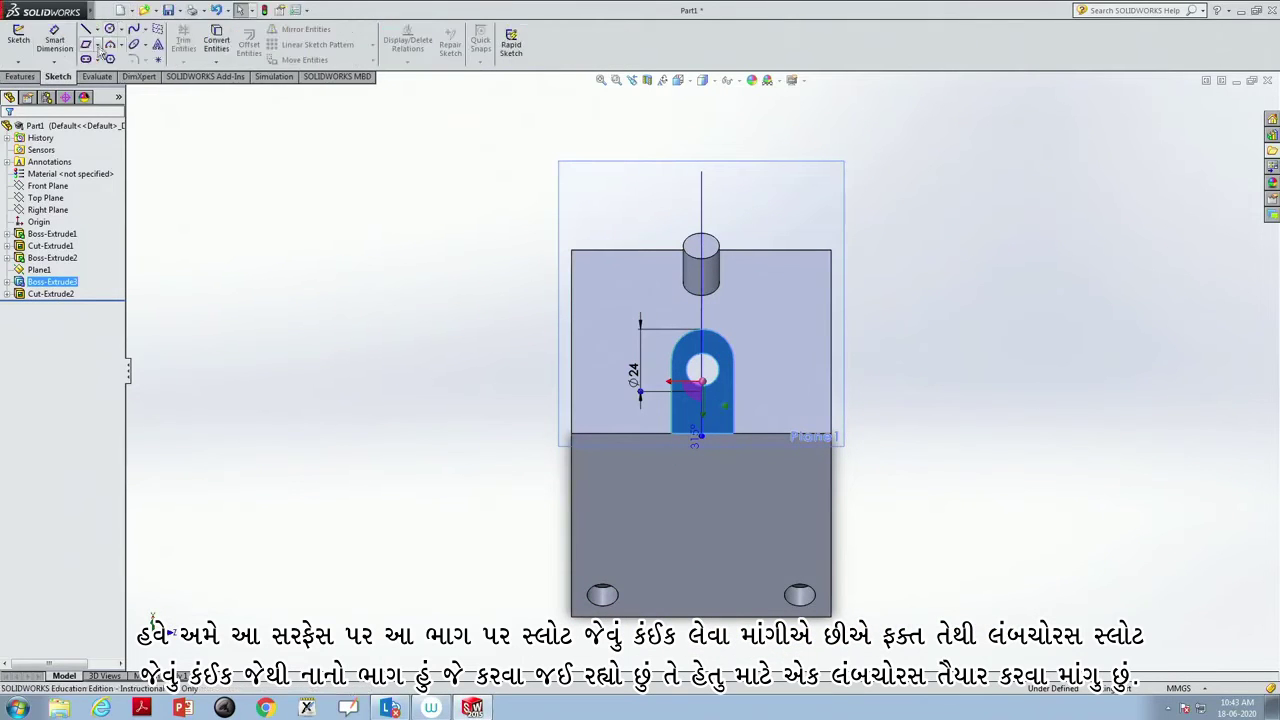
click(97, 47)
click(130, 58)
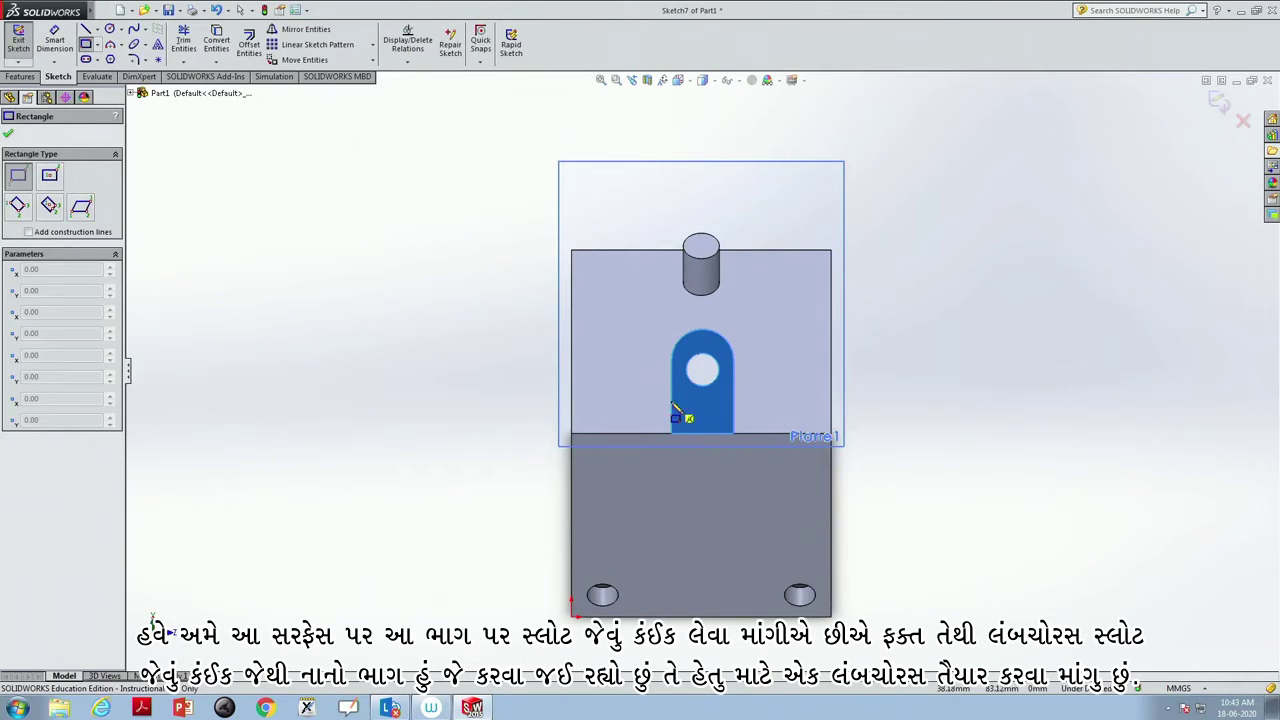
click(675, 410)
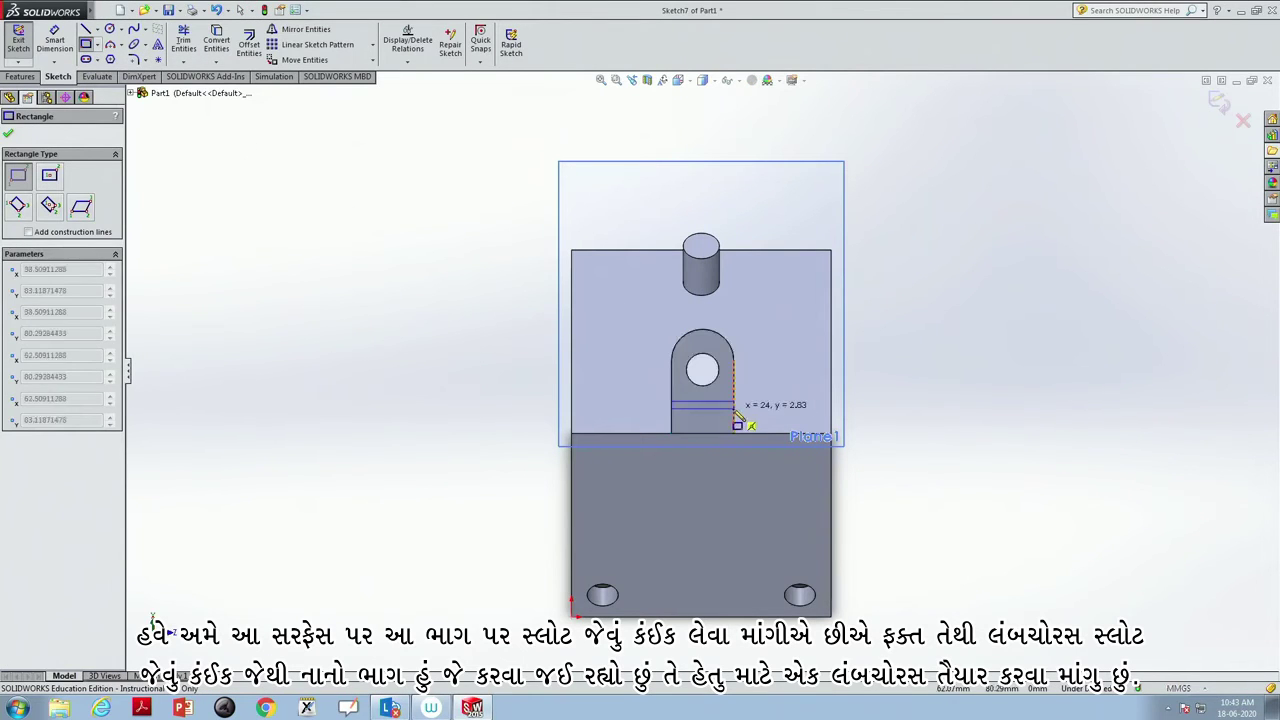
click(736, 412)
key(Escape)
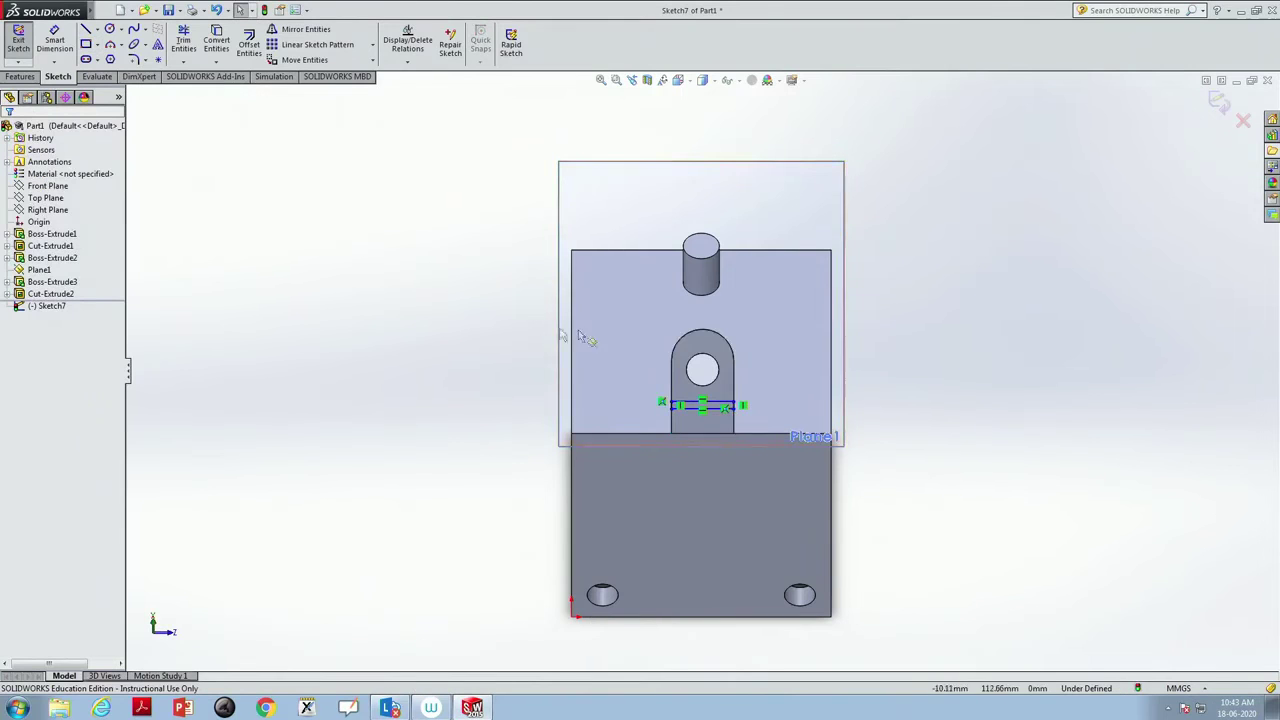
click(668, 415)
click(705, 409)
click(743, 397)
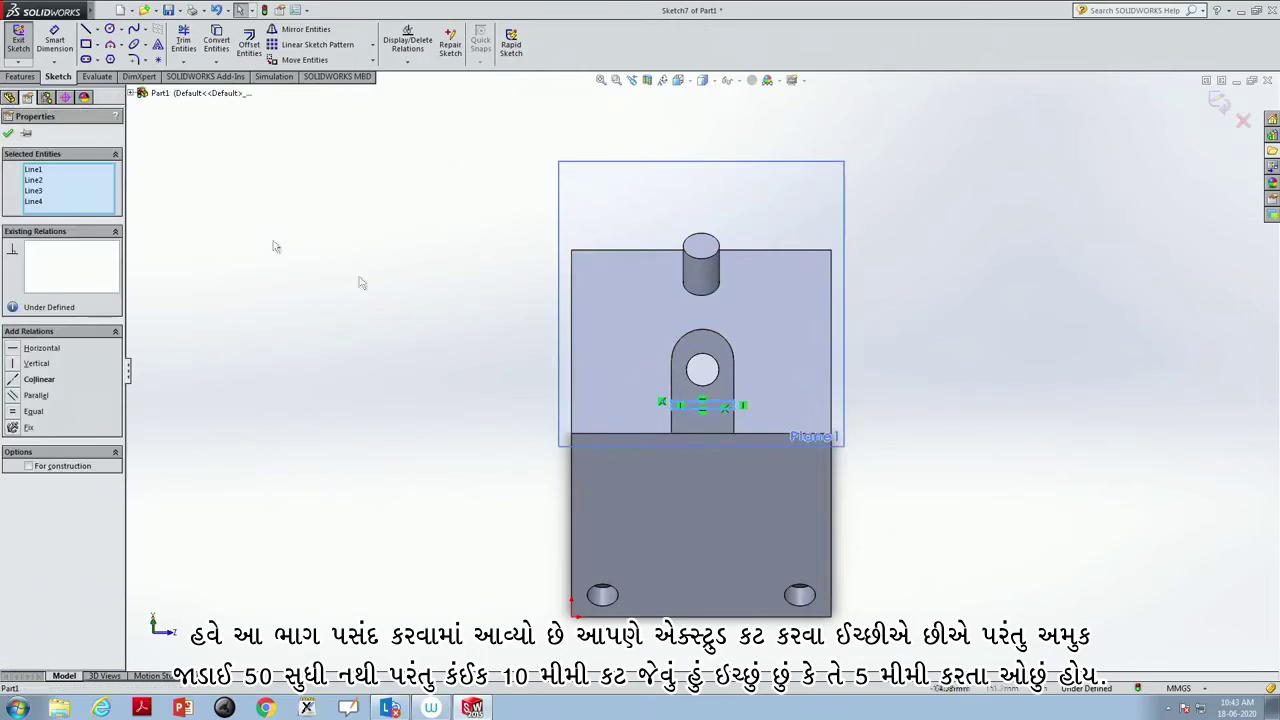
- Extruded-cut the rectangle 5 mm Blind, changing it from 10 mm, to form the slot
click(21, 79)
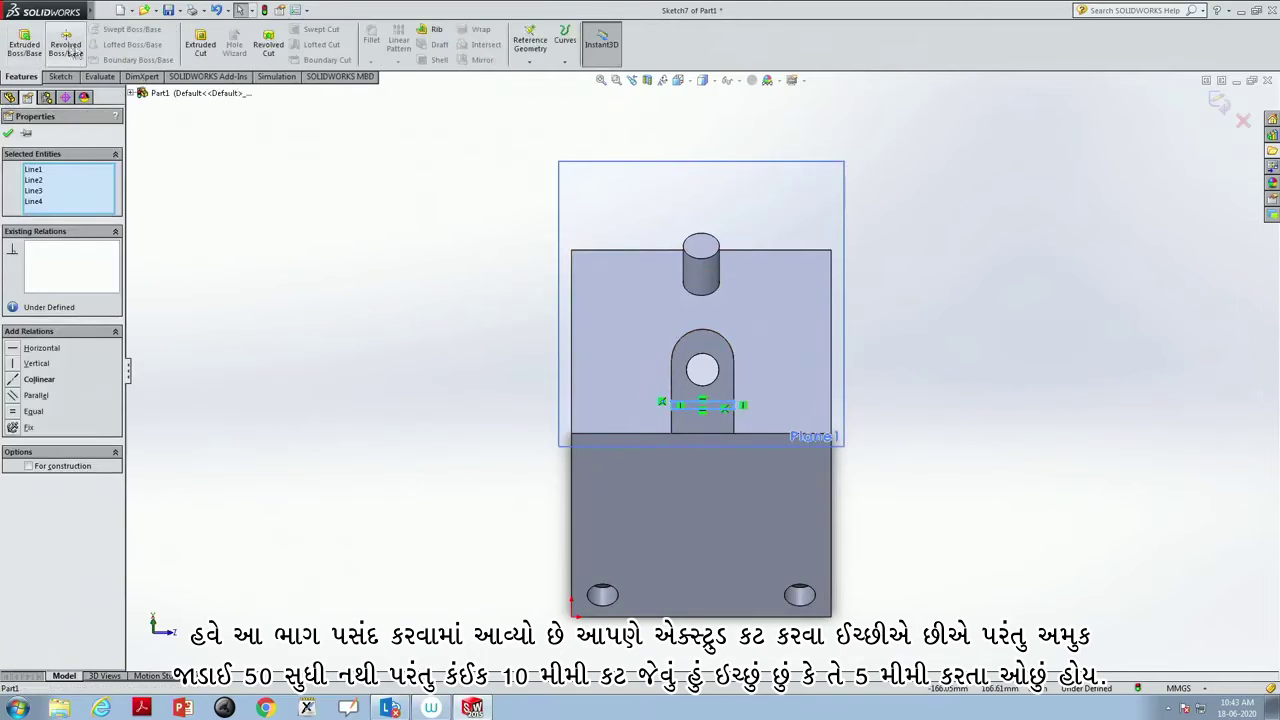
click(200, 40)
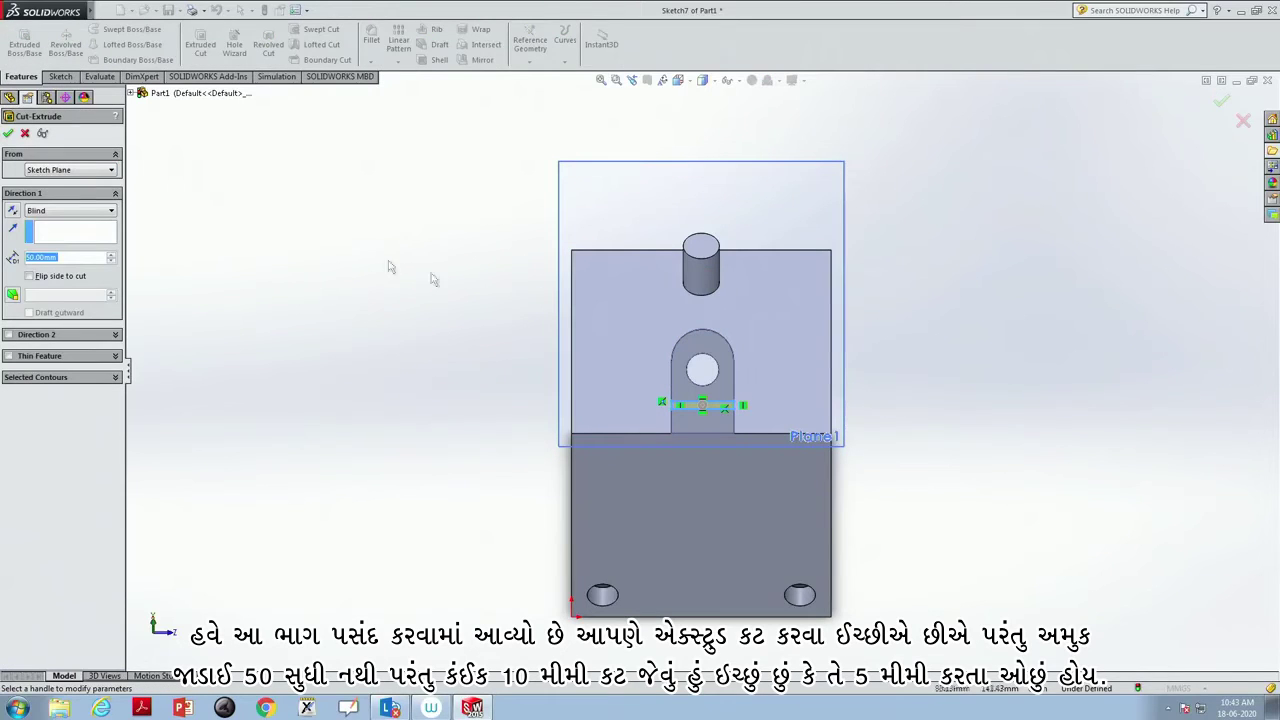
mouse_move(998, 442)
middle_down()
mouse_move(943, 463)
mouse_move(969, 572)
middle_up()
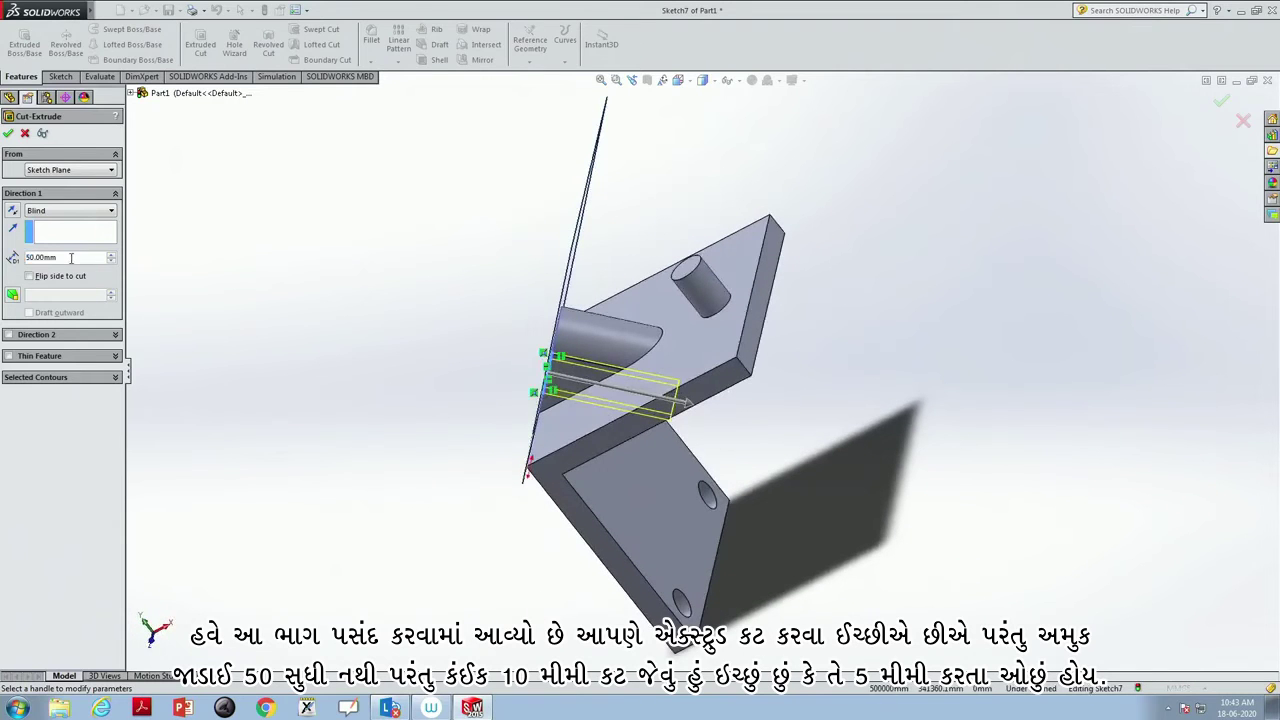
text(10)
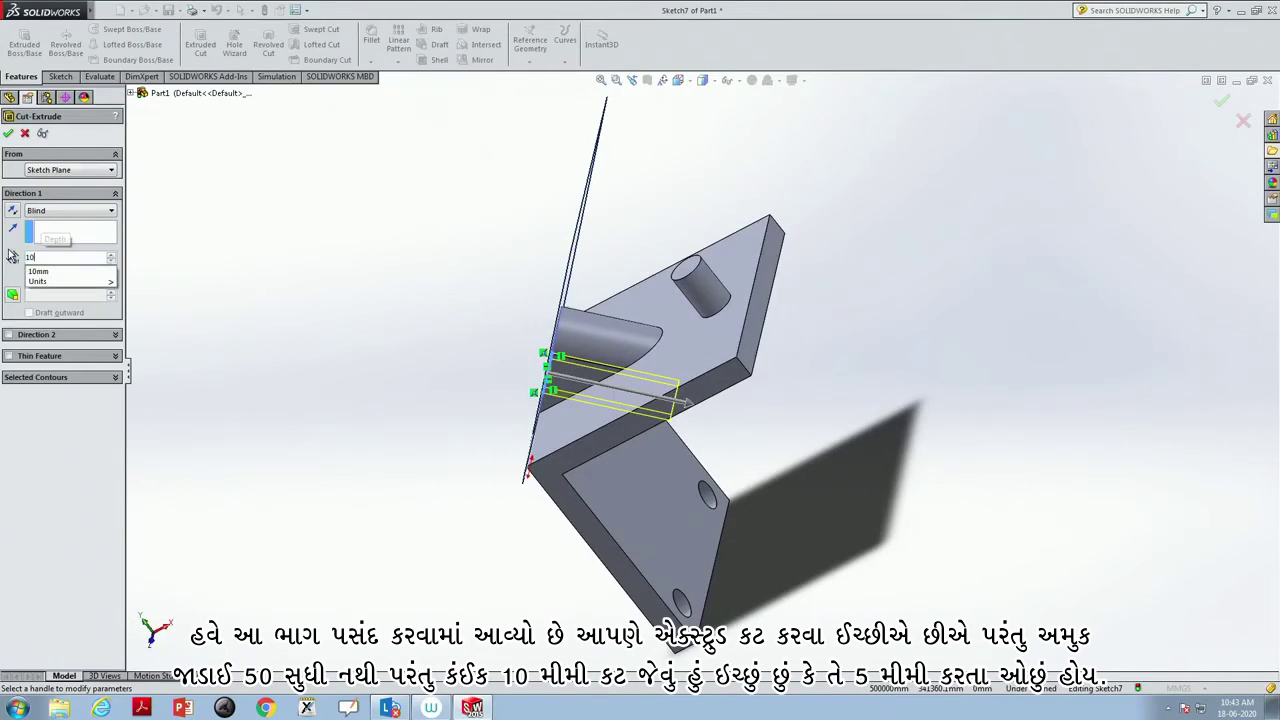
key(Return)
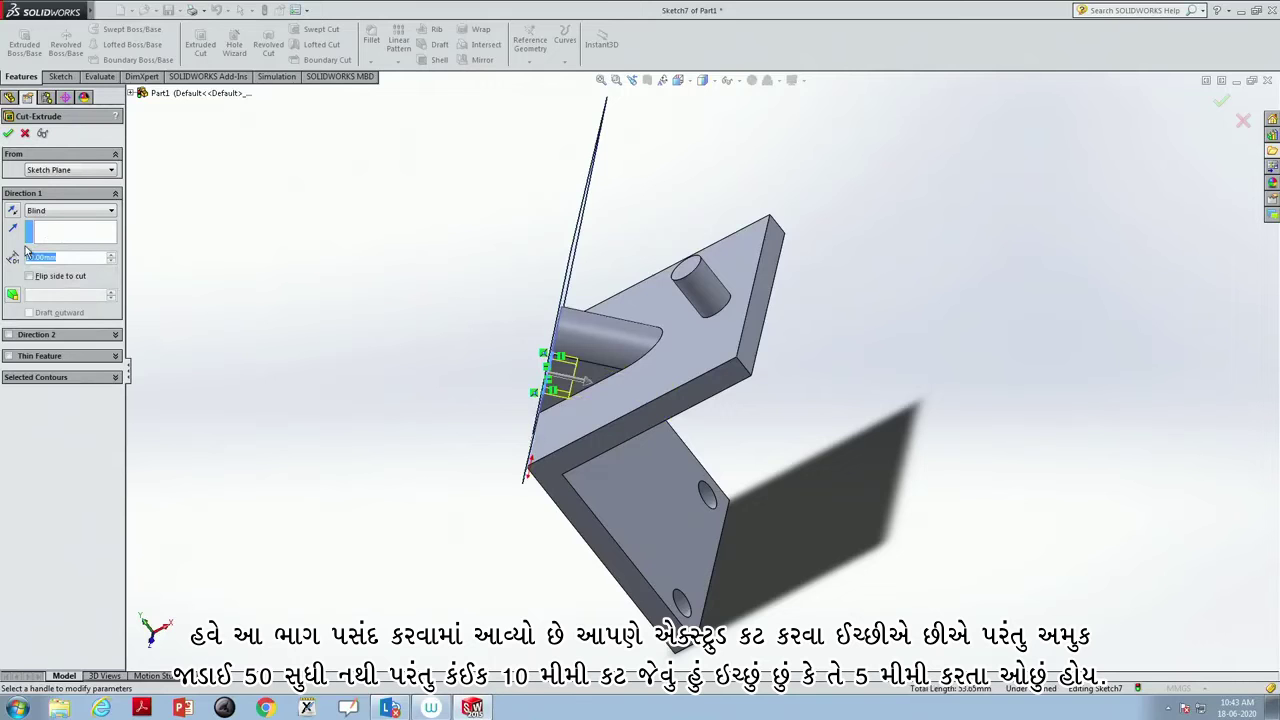
text(5)
key(Return)
click(9, 135)
mouse_move(294, 305)
middle_down()
mouse_move(355, 265)
mouse_move(926, 325)
middle_up()
click(926, 331)
mouse_move(956, 333)
middle_down()
mouse_move(876, 475)
mouse_move(904, 376)
mouse_move(850, 290)
middle_up()
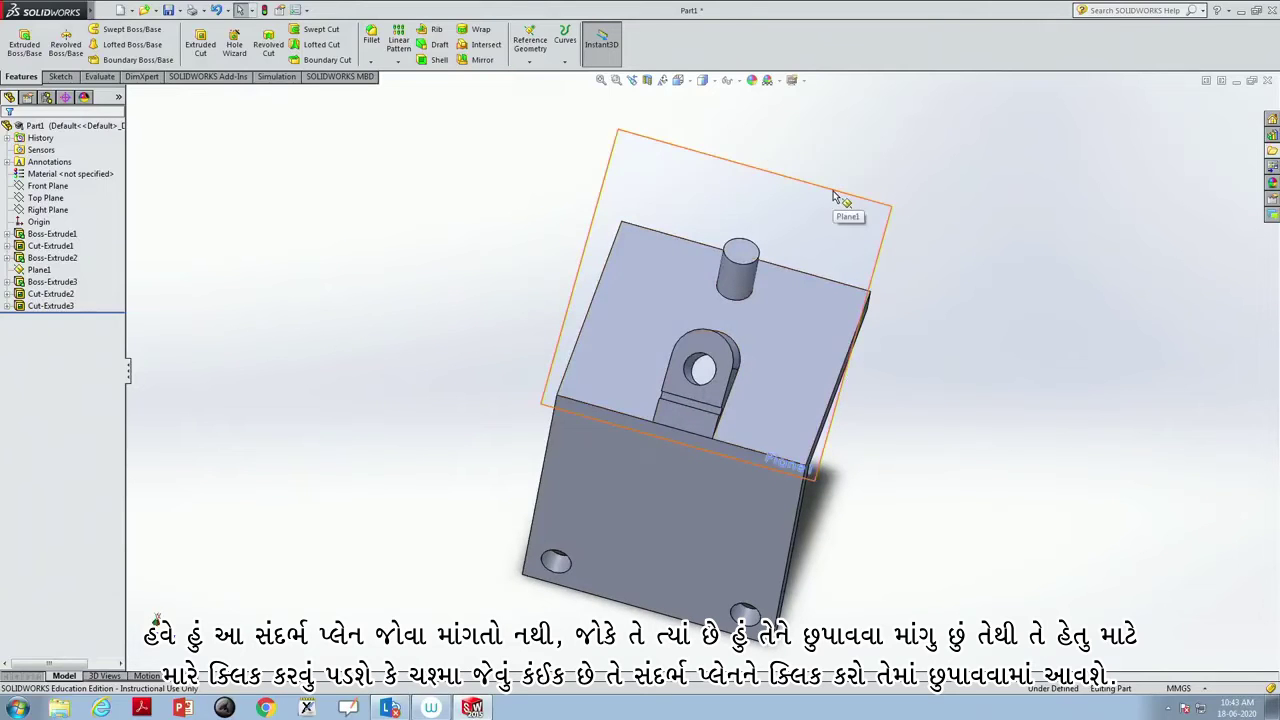
- Hide Plane1 and select the front face of the part's base
right_click(834, 196)
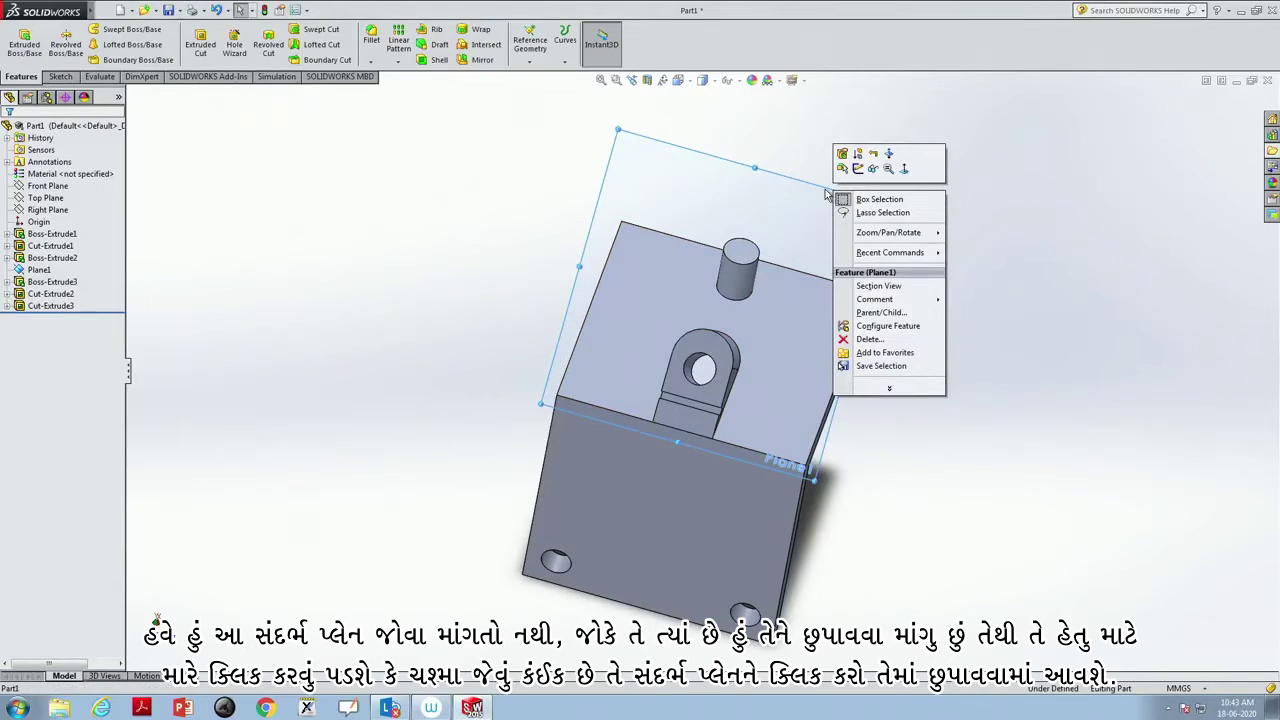
click(873, 170)
mouse_move(959, 433)
middle_down()
mouse_move(834, 426)
mouse_move(894, 337)
mouse_move(971, 417)
mouse_move(951, 380)
mouse_move(881, 437)
middle_up()
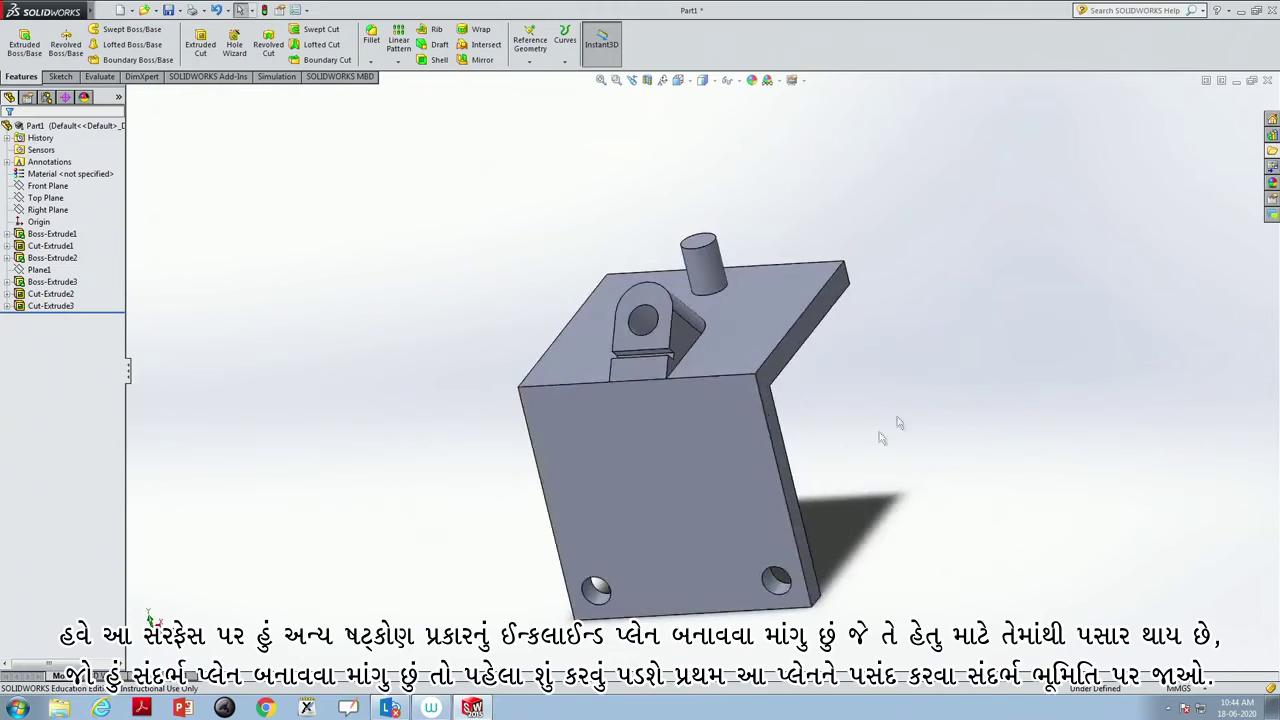
click(678, 510)
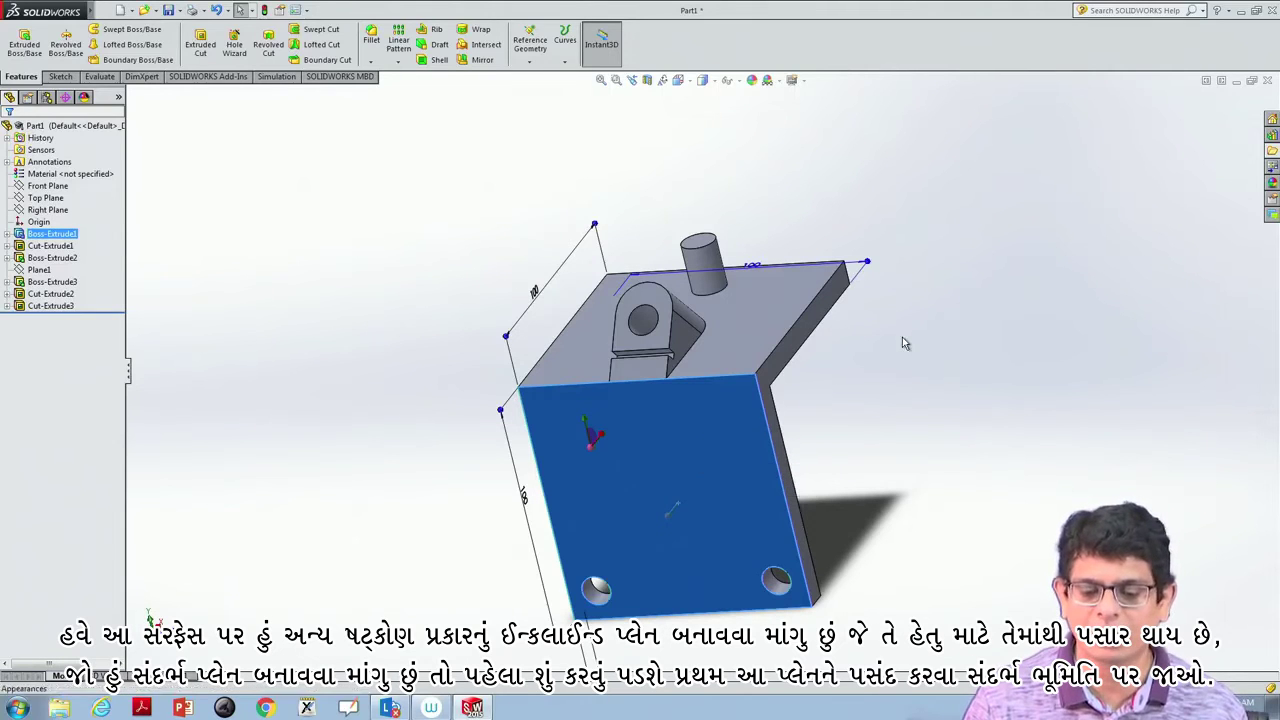
click(878, 402)
click(714, 440)
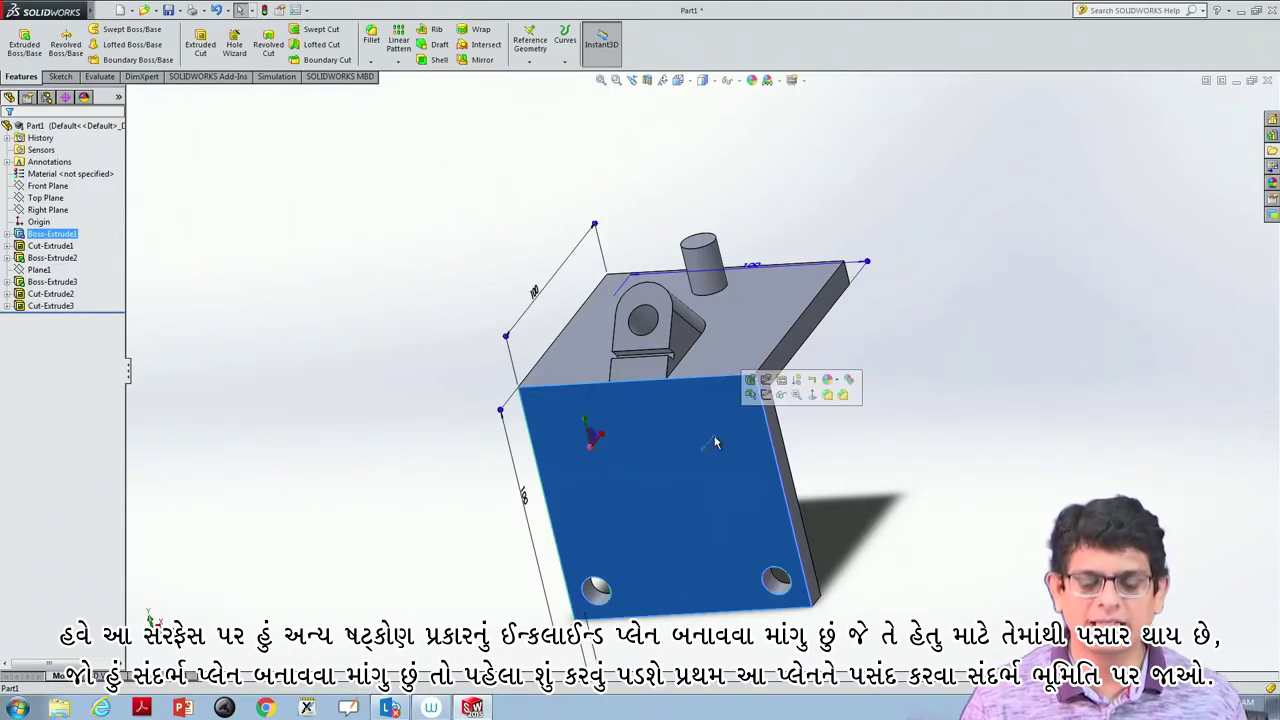
- Start a reference plane from the front face, cancel it, and reselect the face
click(531, 60)
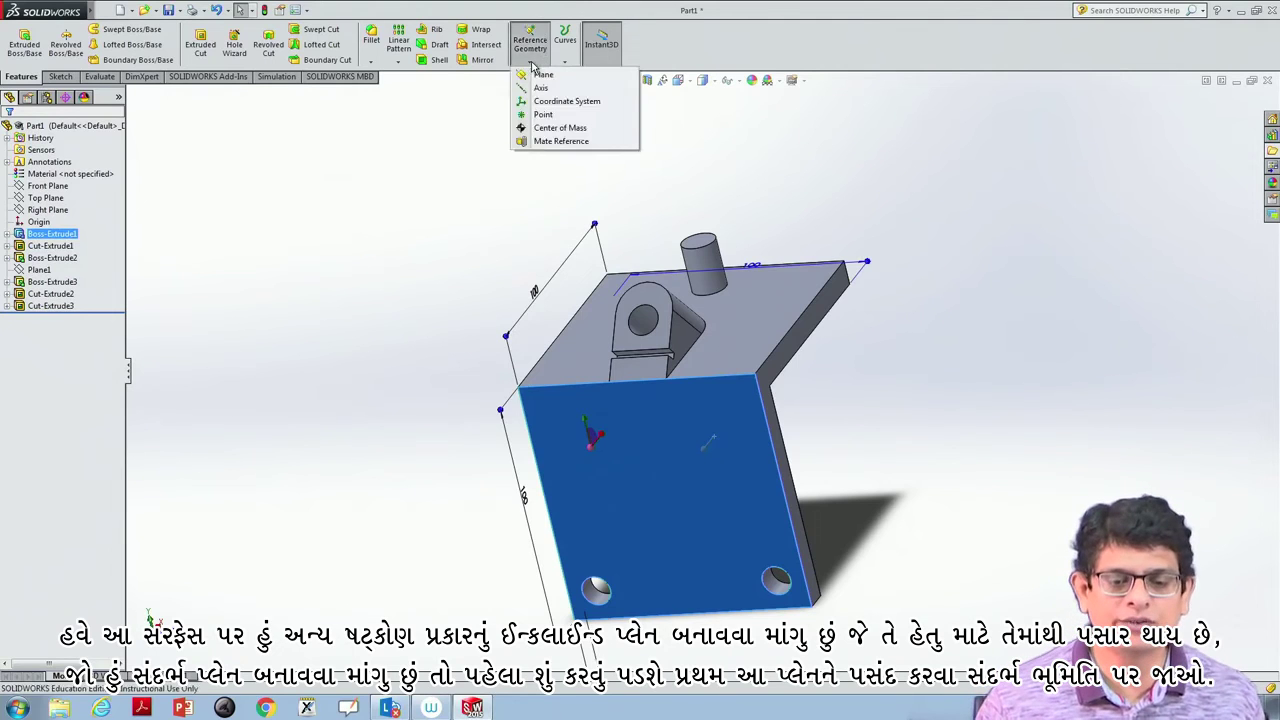
click(542, 74)
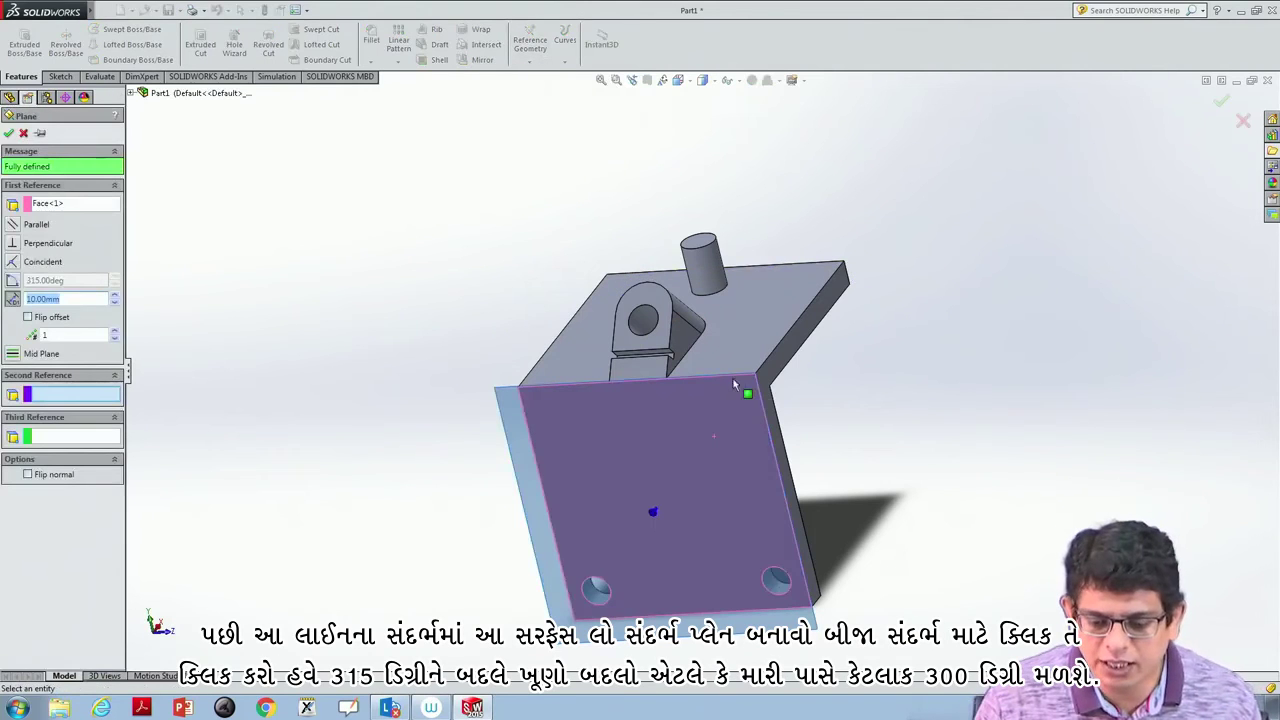
click(632, 384)
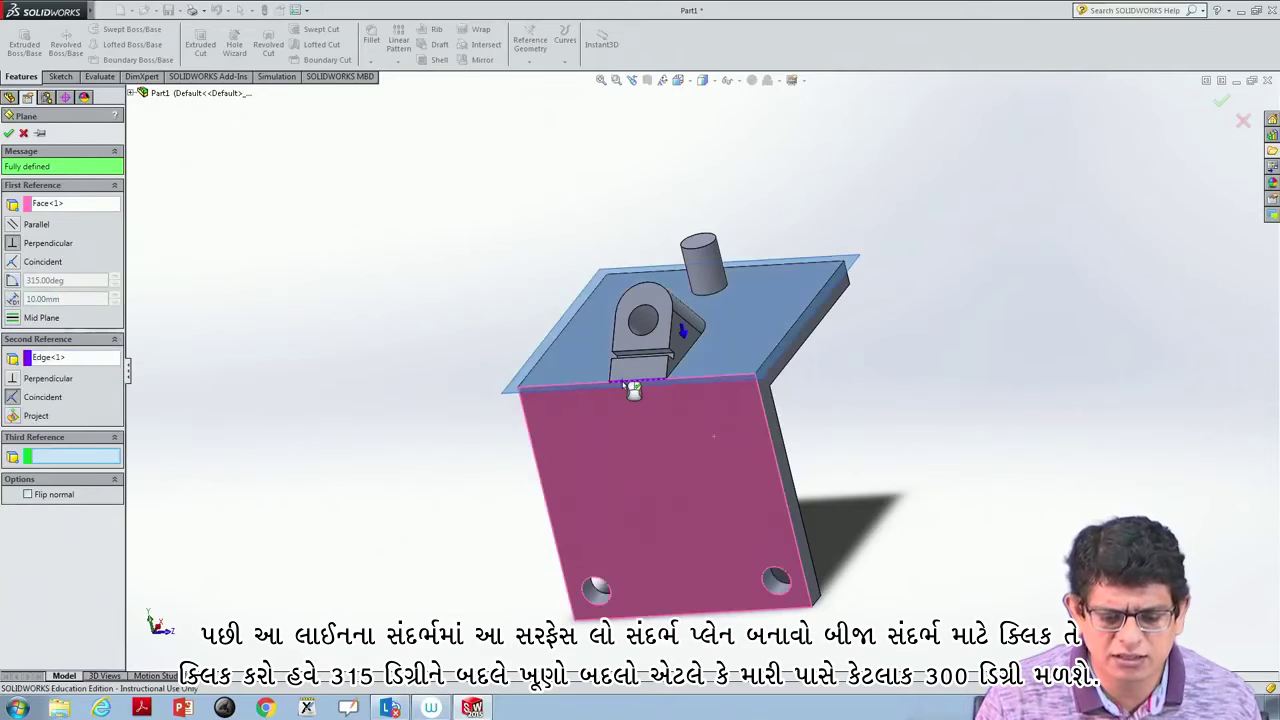
key(Escape)
click(607, 480)
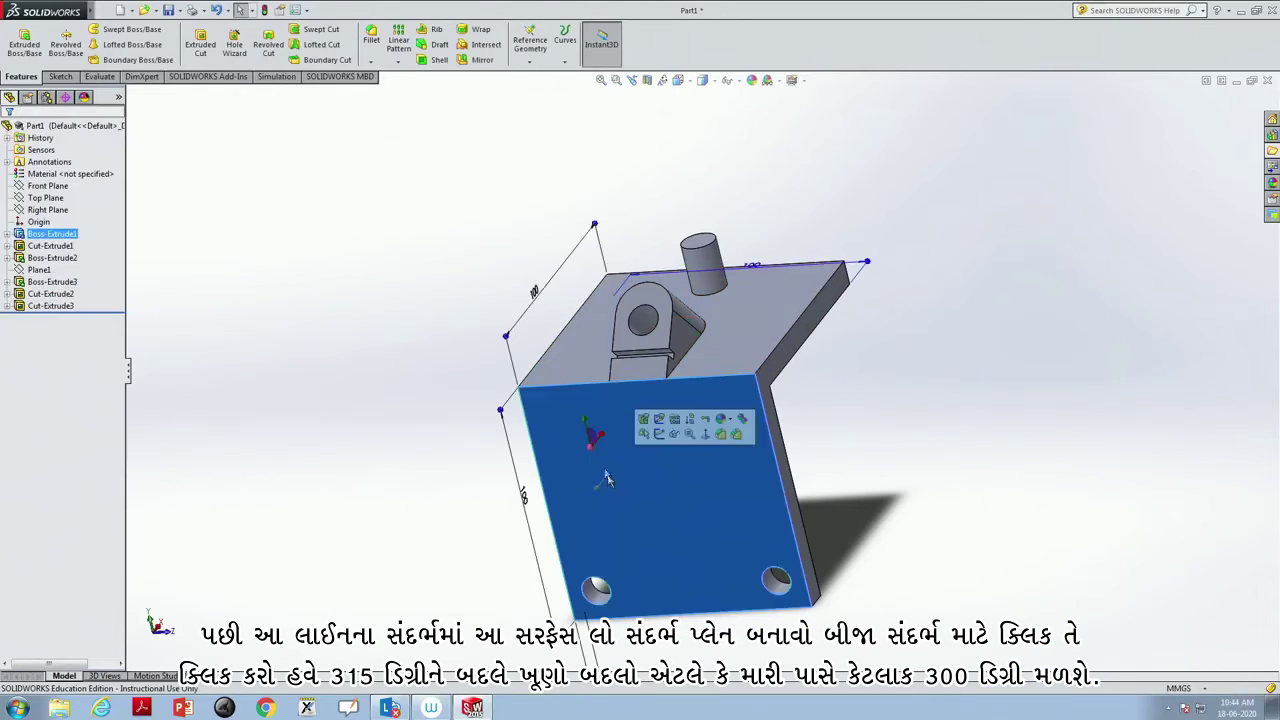
- Create Plane2 through the front face's top edge at 300 degrees to the face
click(530, 60)
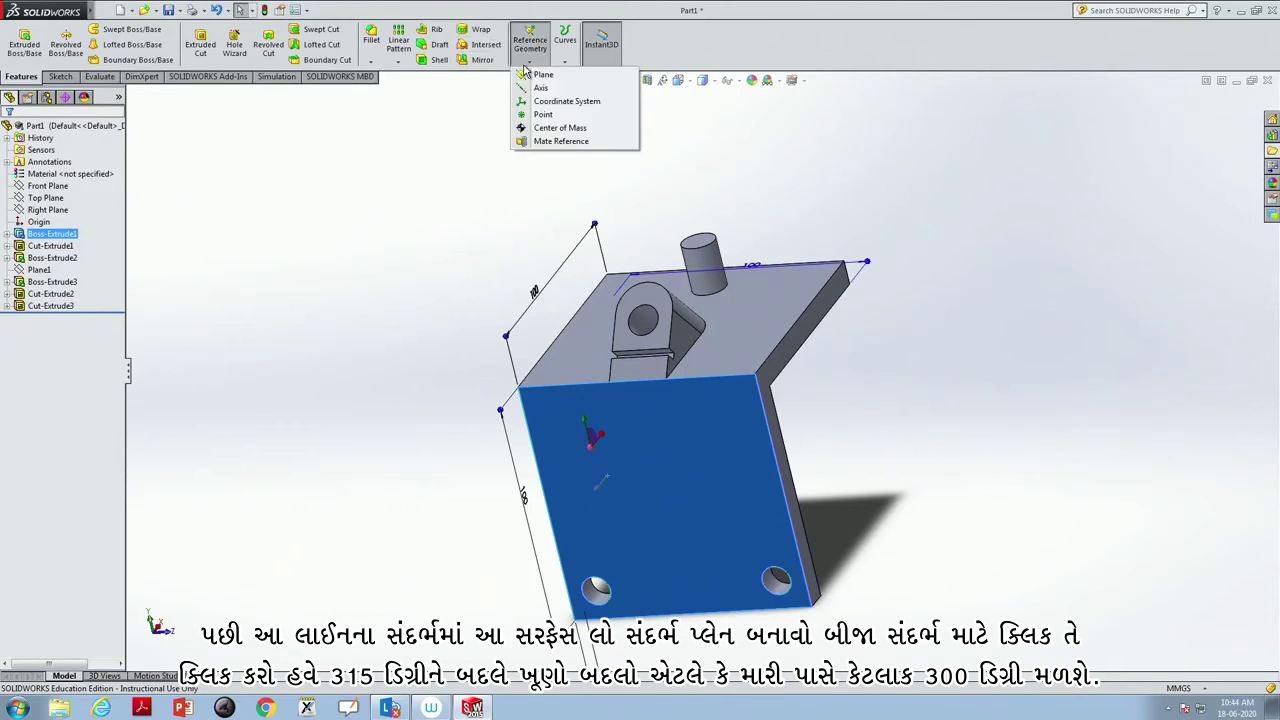
click(543, 75)
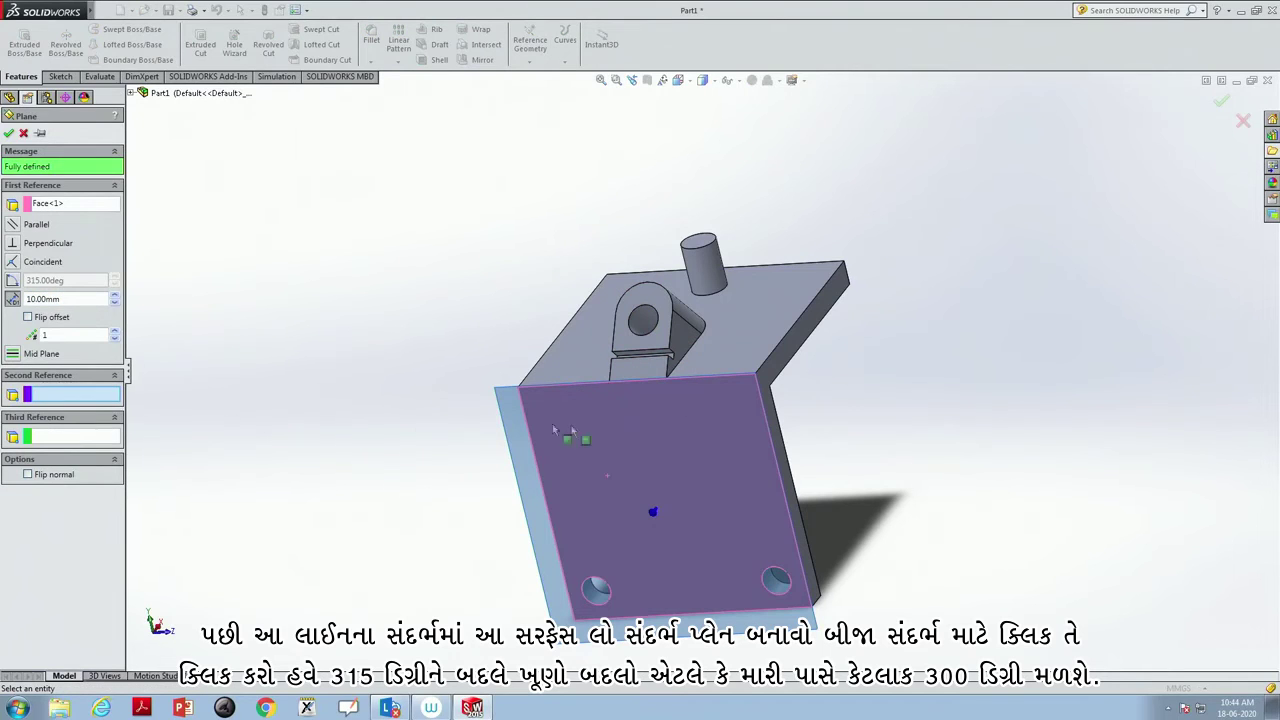
click(630, 383)
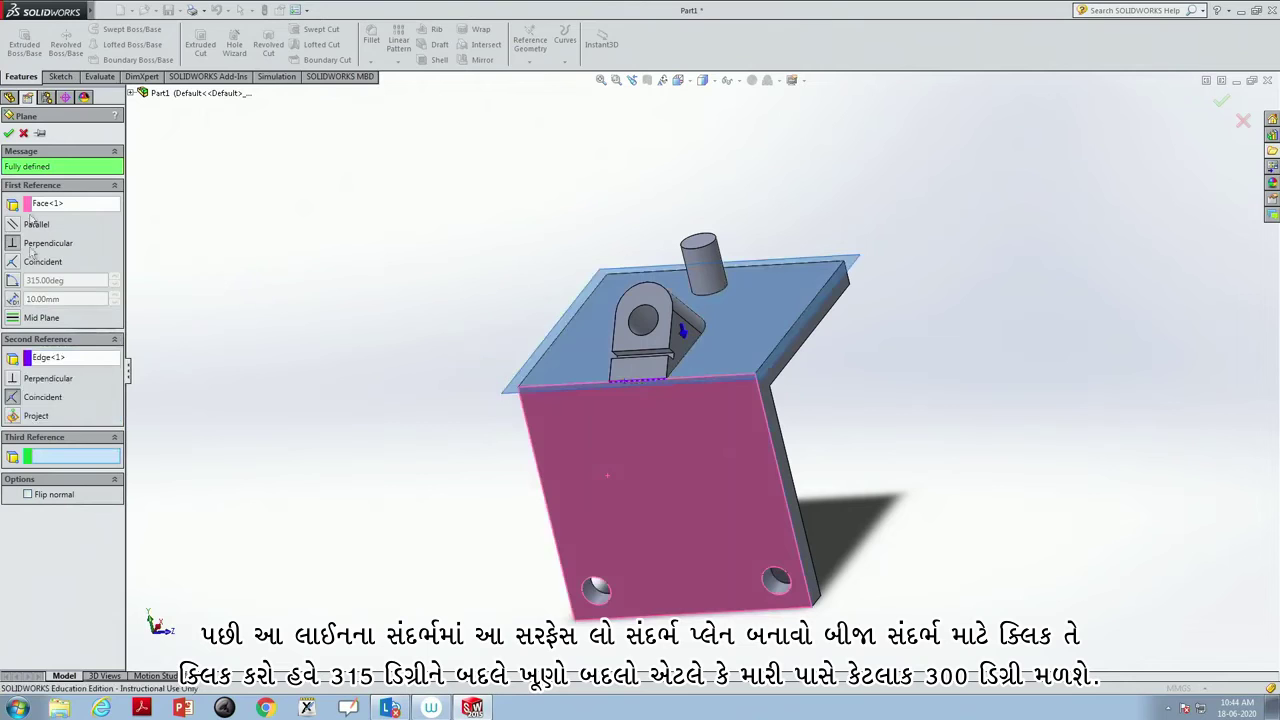
click(12, 281)
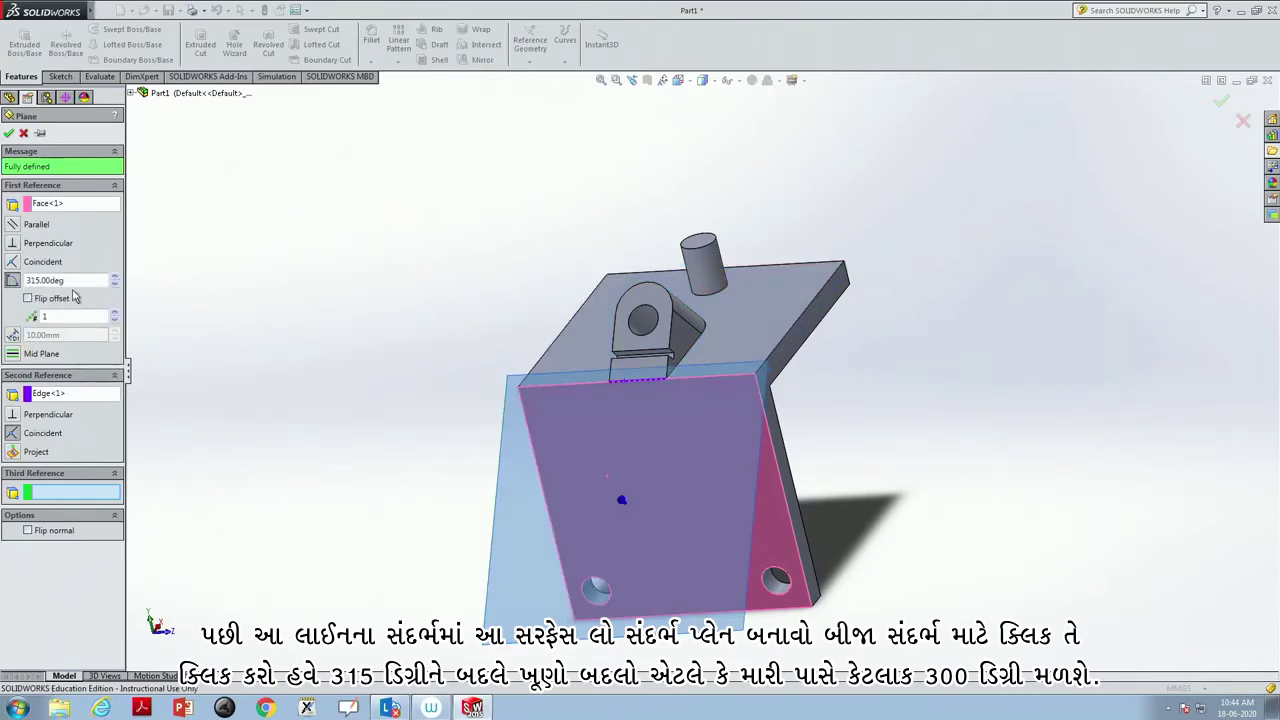
click(73, 279)
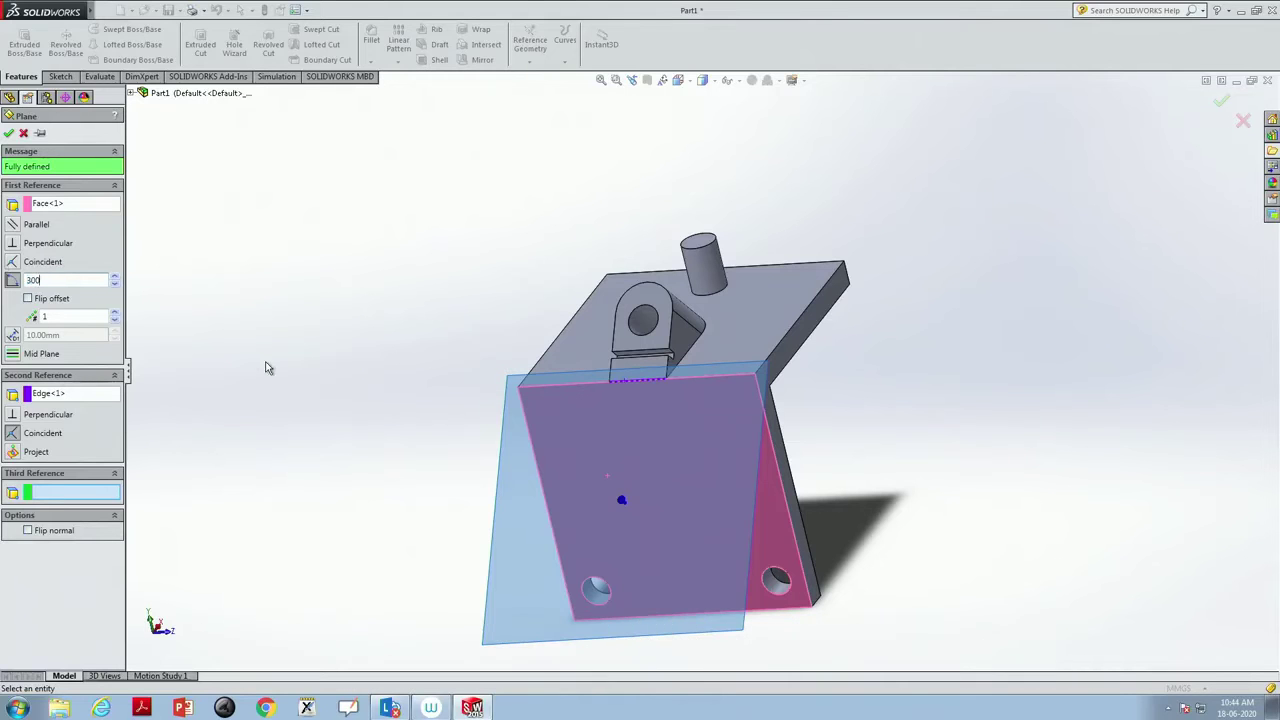
key(Return)
mouse_move(868, 467)
middle_down()
mouse_move(729, 429)
mouse_move(790, 562)
middle_up()
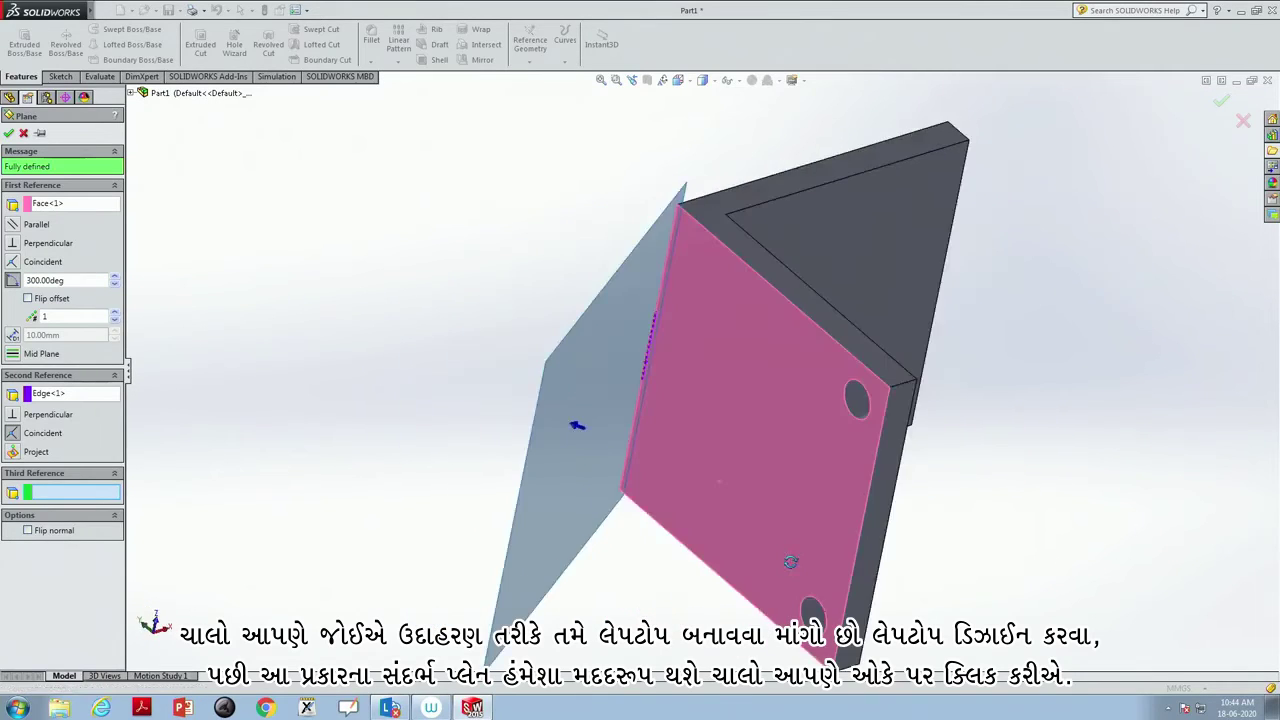
mouse_move(1083, 298)
middle_down()
mouse_move(1077, 437)
mouse_move(1120, 523)
mouse_move(1192, 362)
mouse_move(1043, 357)
mouse_move(1074, 517)
mouse_move(1080, 474)
mouse_move(1110, 441)
mouse_move(1146, 437)
mouse_move(1146, 529)
mouse_move(1114, 580)
middle_up()
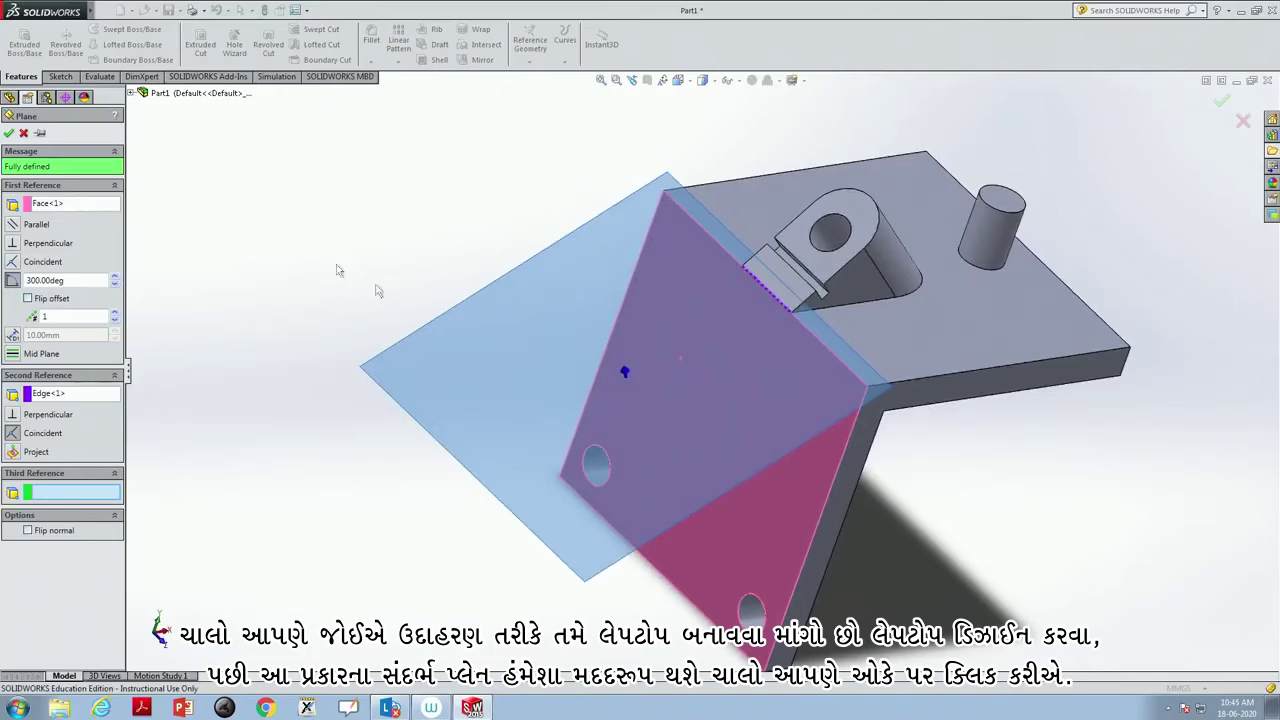
click(6, 135)
- View Plane2 Normal To and draw a hexagon on the front face
click(628, 372)
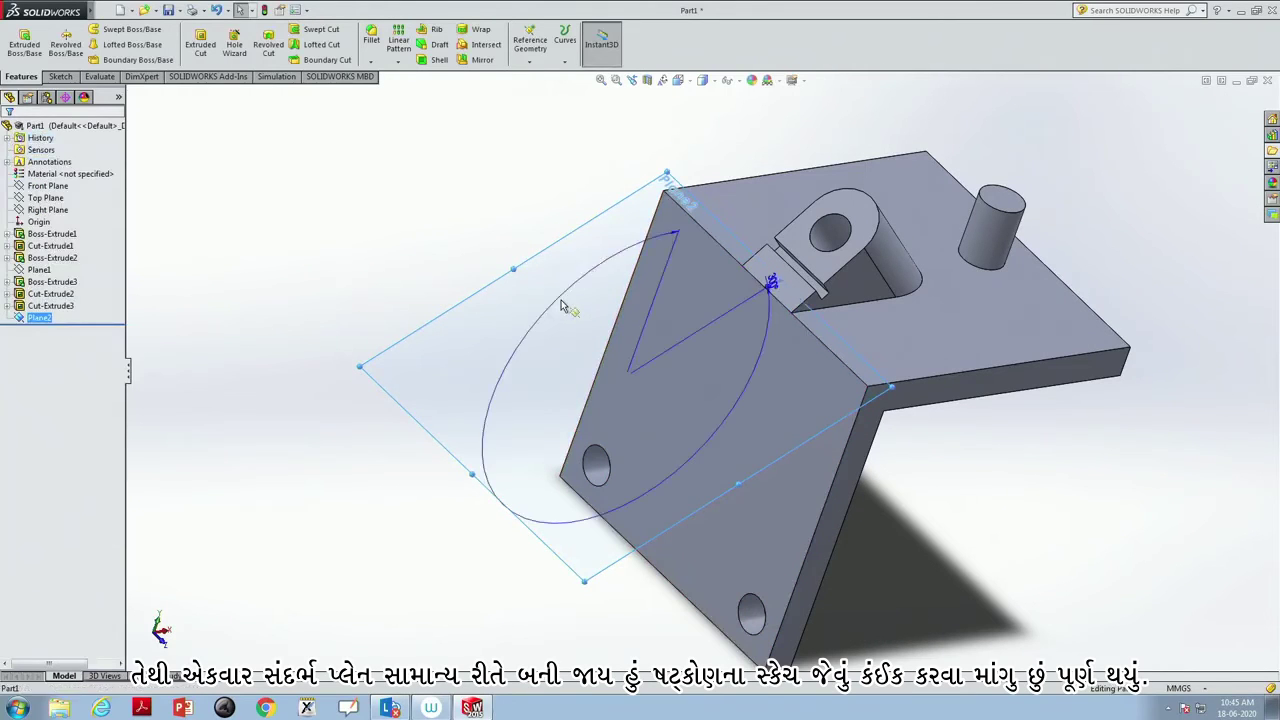
right_click(559, 301)
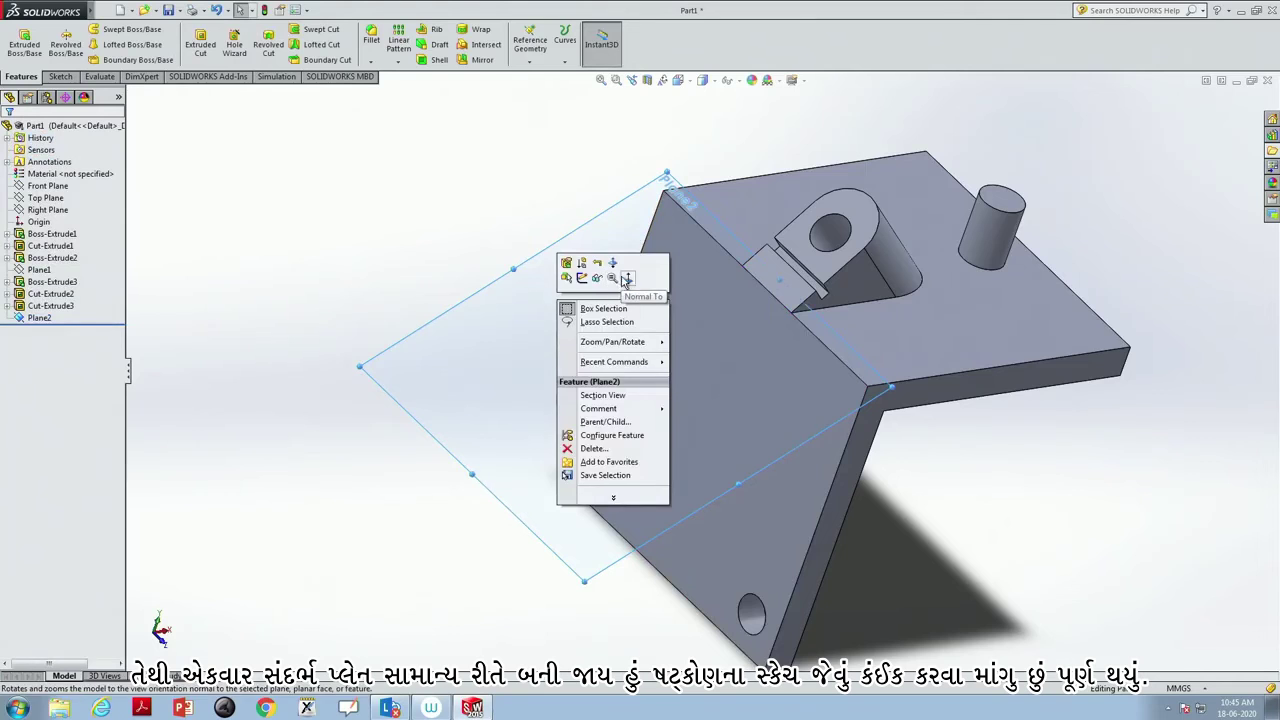
click(626, 279)
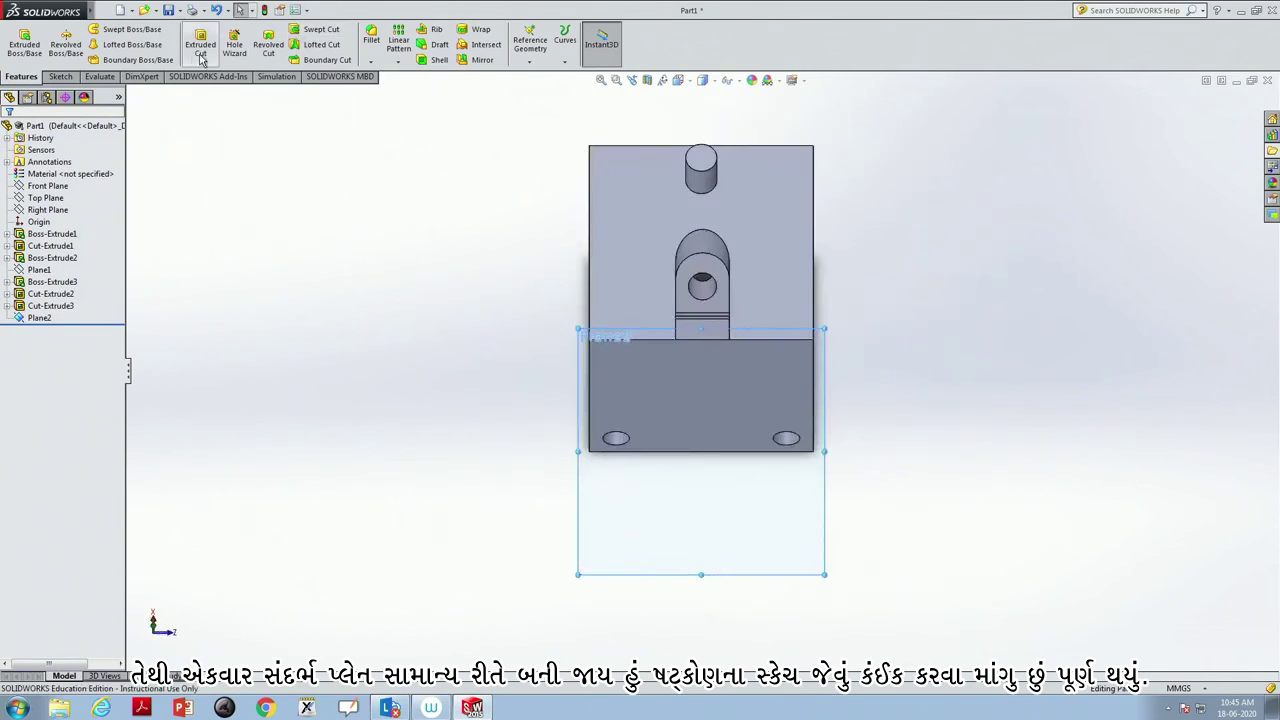
click(58, 78)
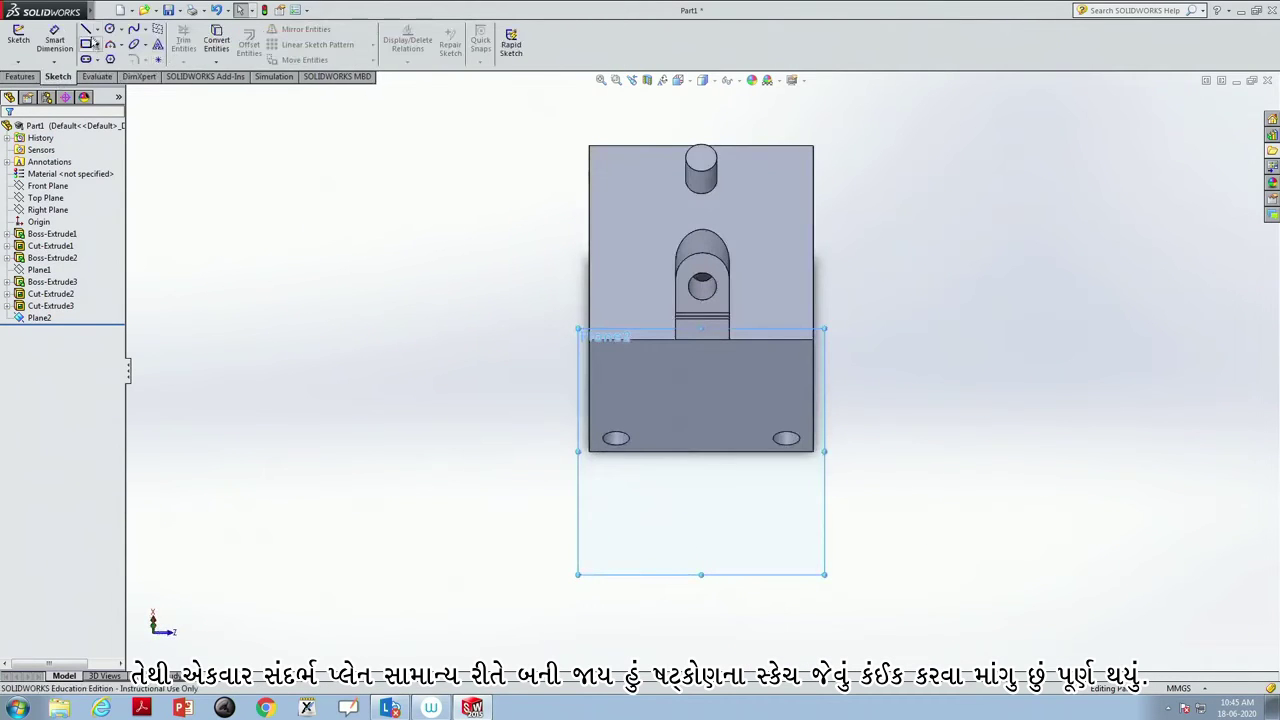
click(112, 58)
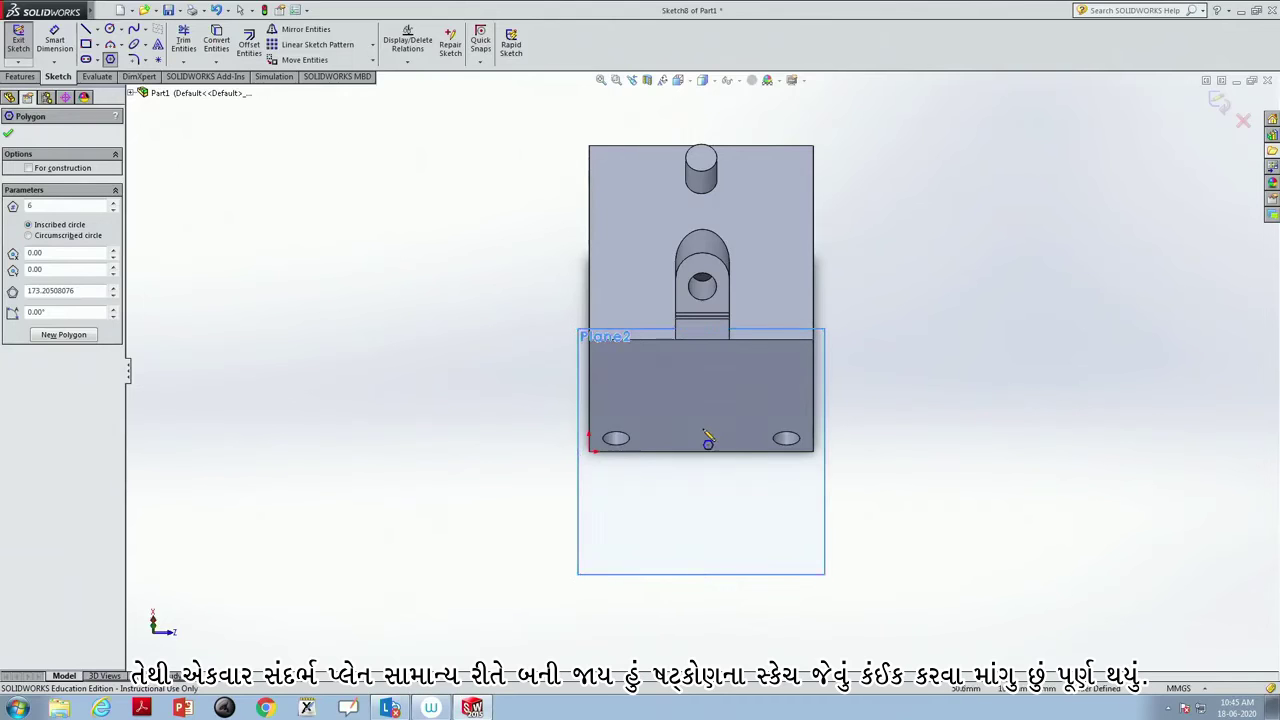
click(702, 427)
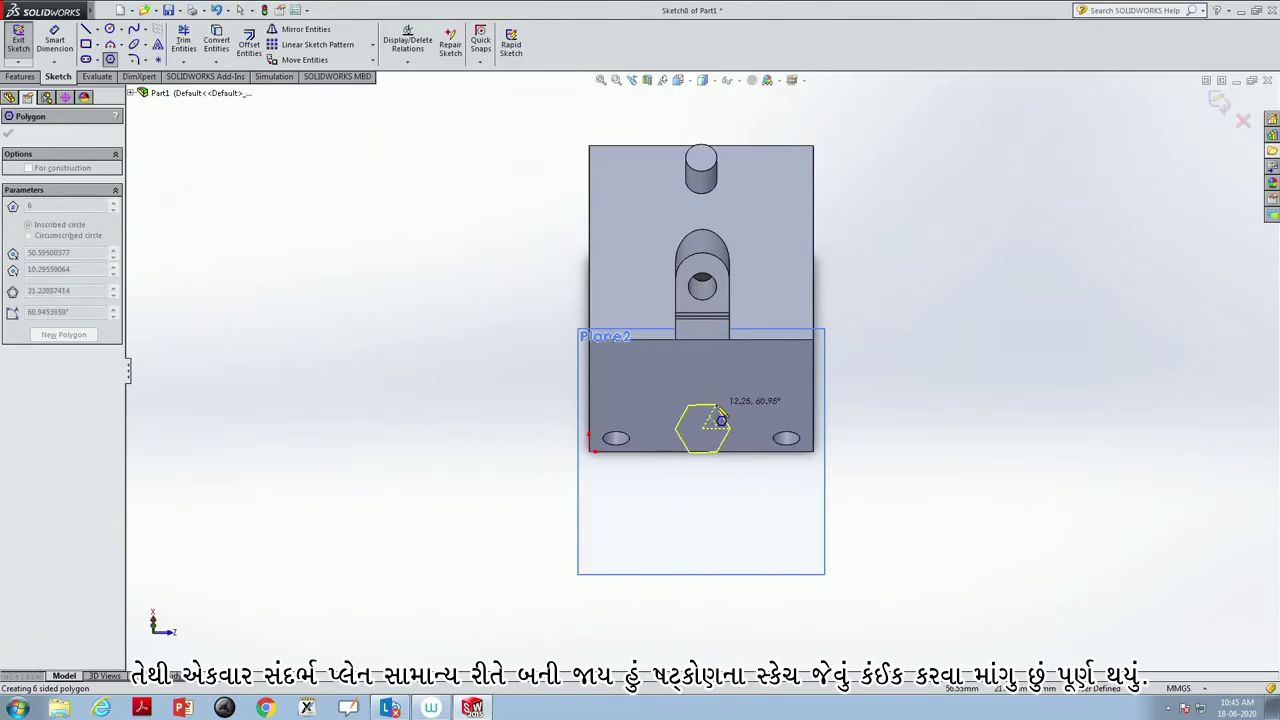
click(722, 420)
key(Escape)
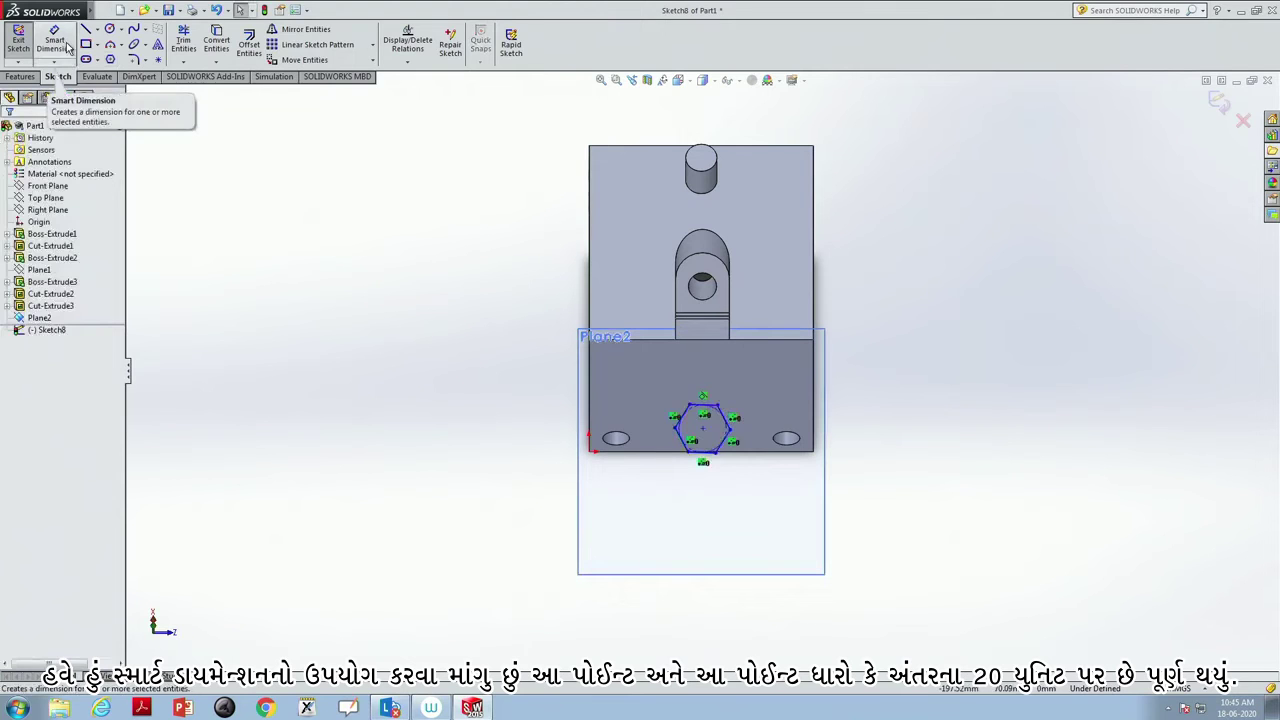
- Dimension the hexagon's centre 20 from the face's top edge
click(55, 44)
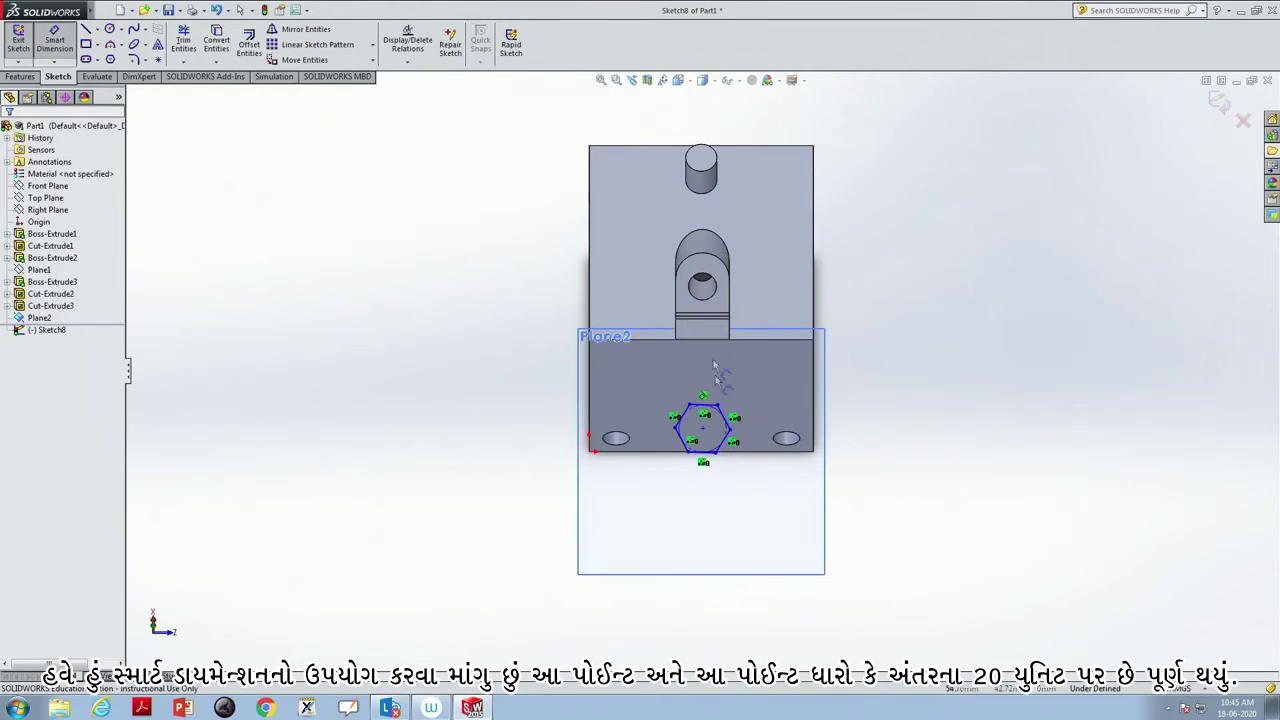
click(704, 429)
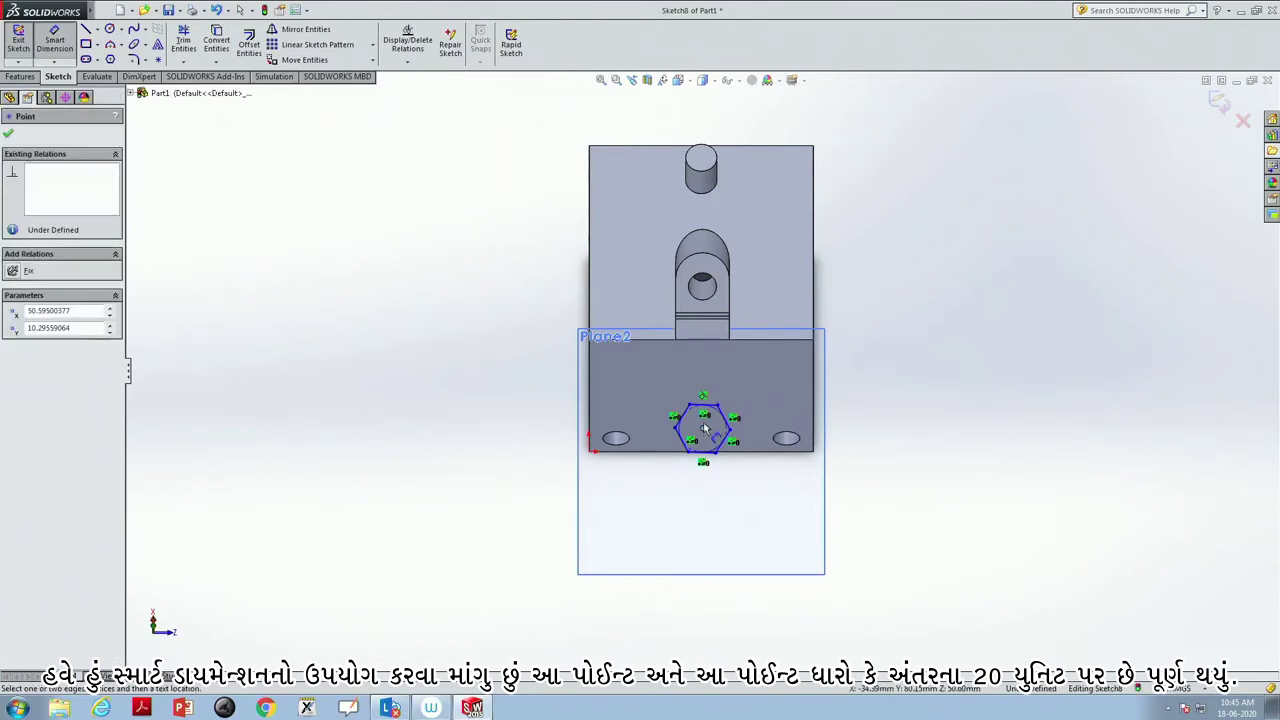
click(716, 344)
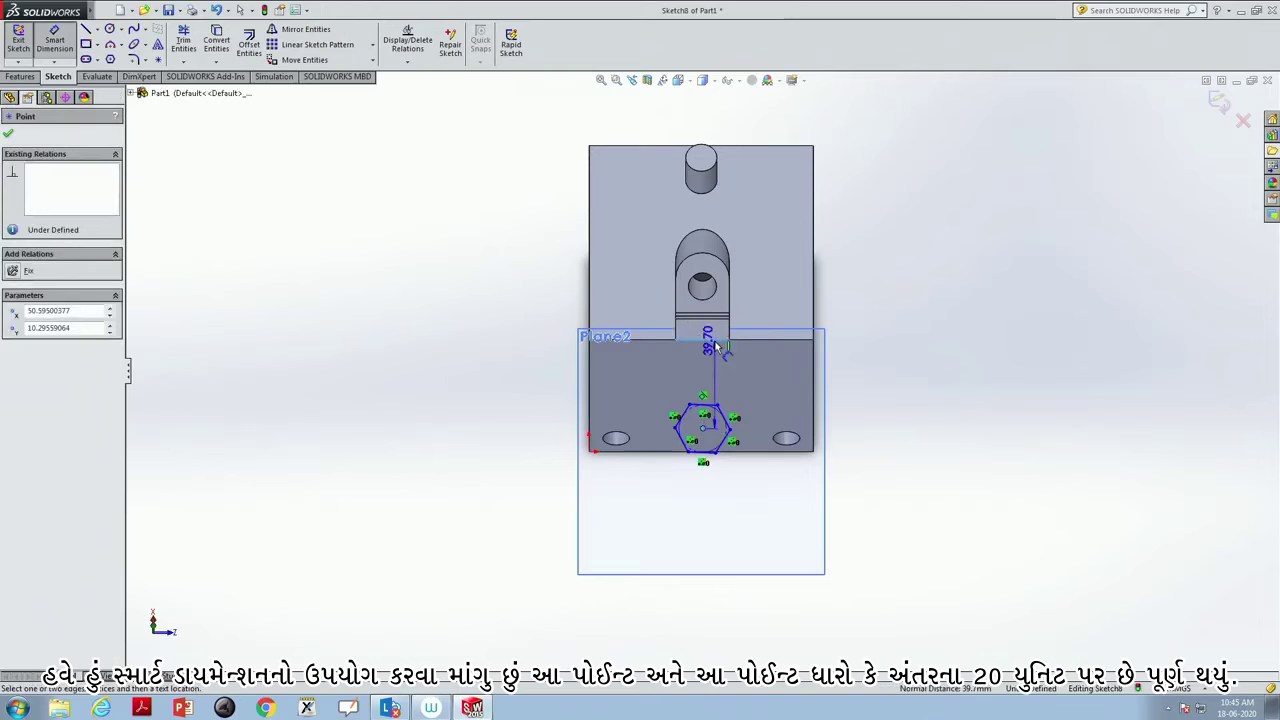
click(762, 374)
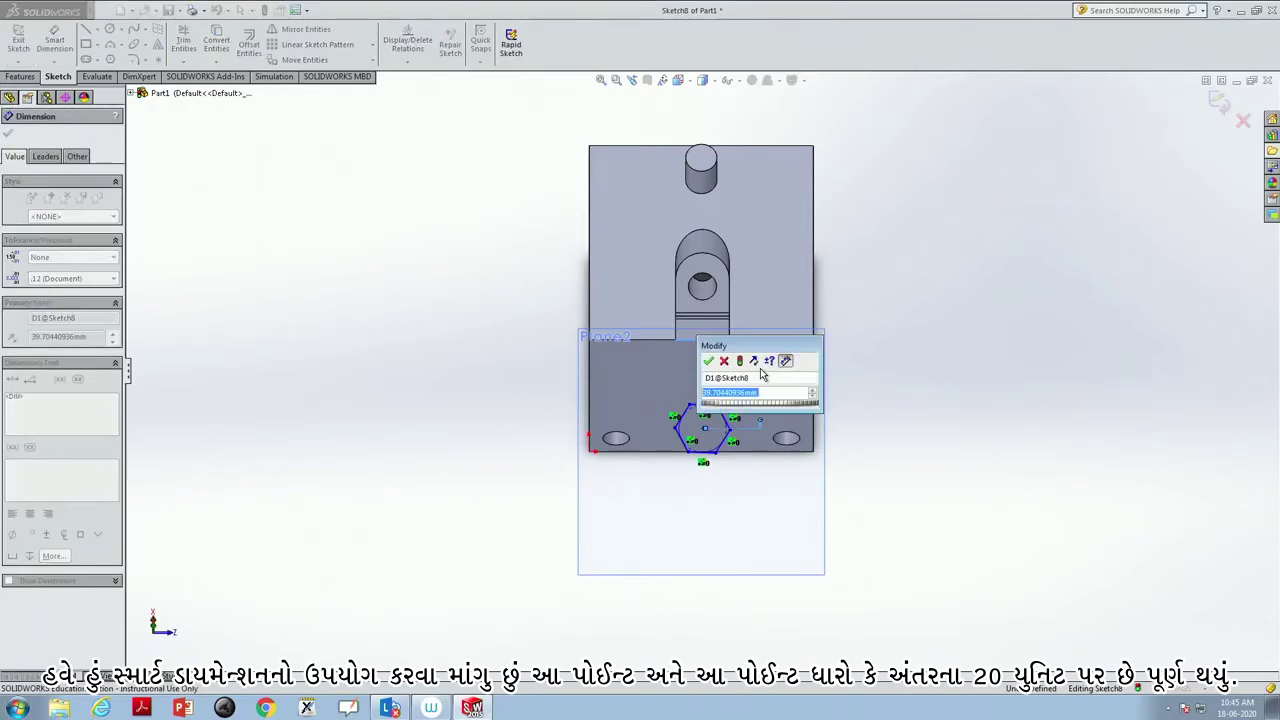
text(20)
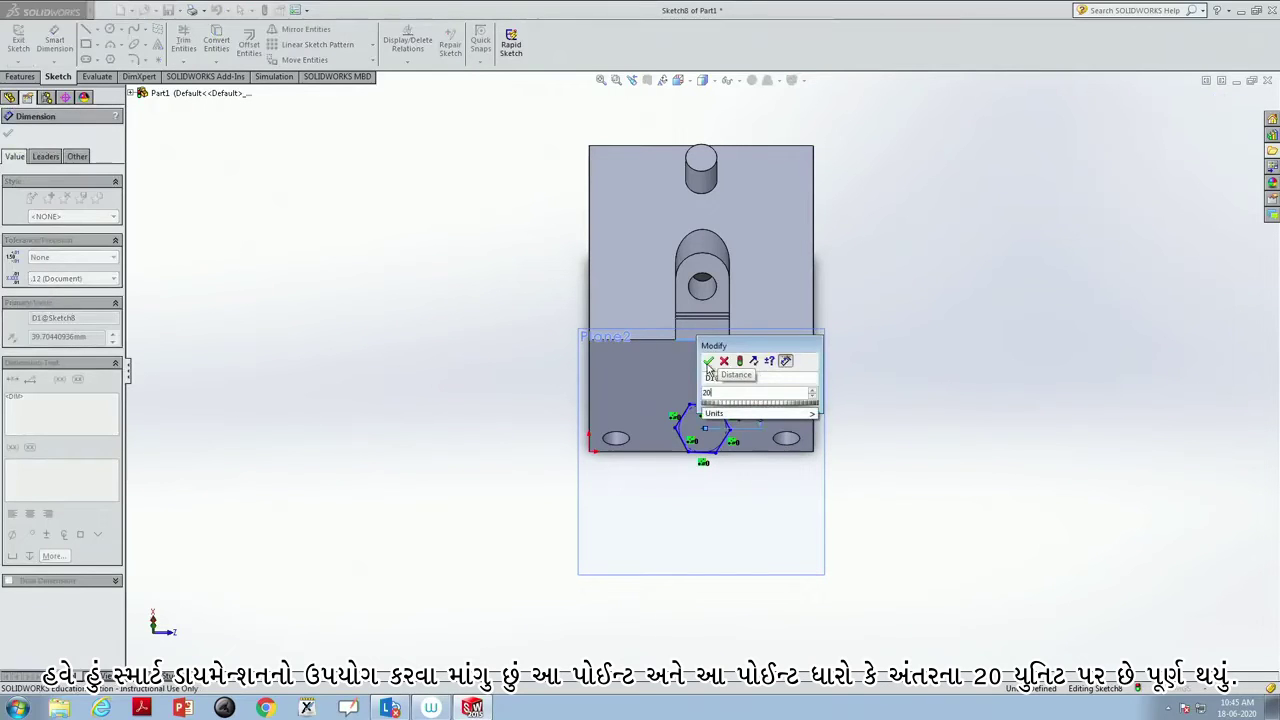
click(707, 362)
key(Escape)
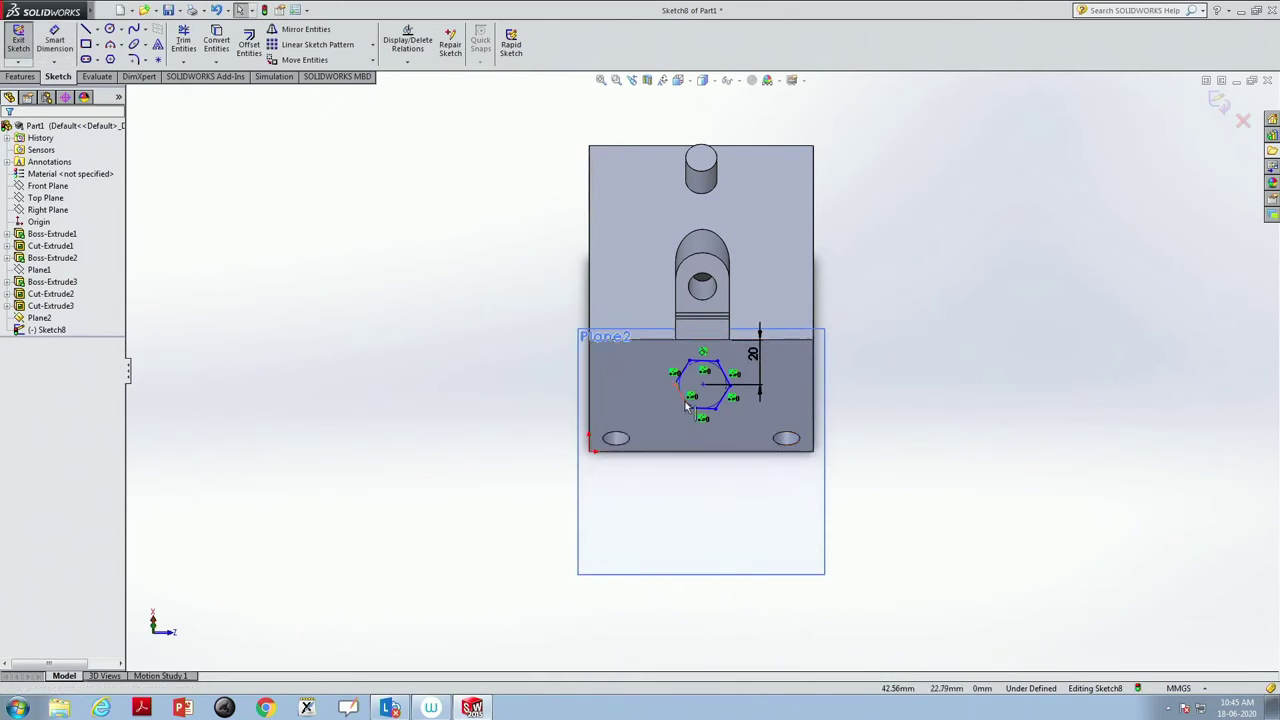
- Try deleting the hexagon's construction circle, dismissing the warning each time, so the circle stays
click(690, 408)
key(Delete)
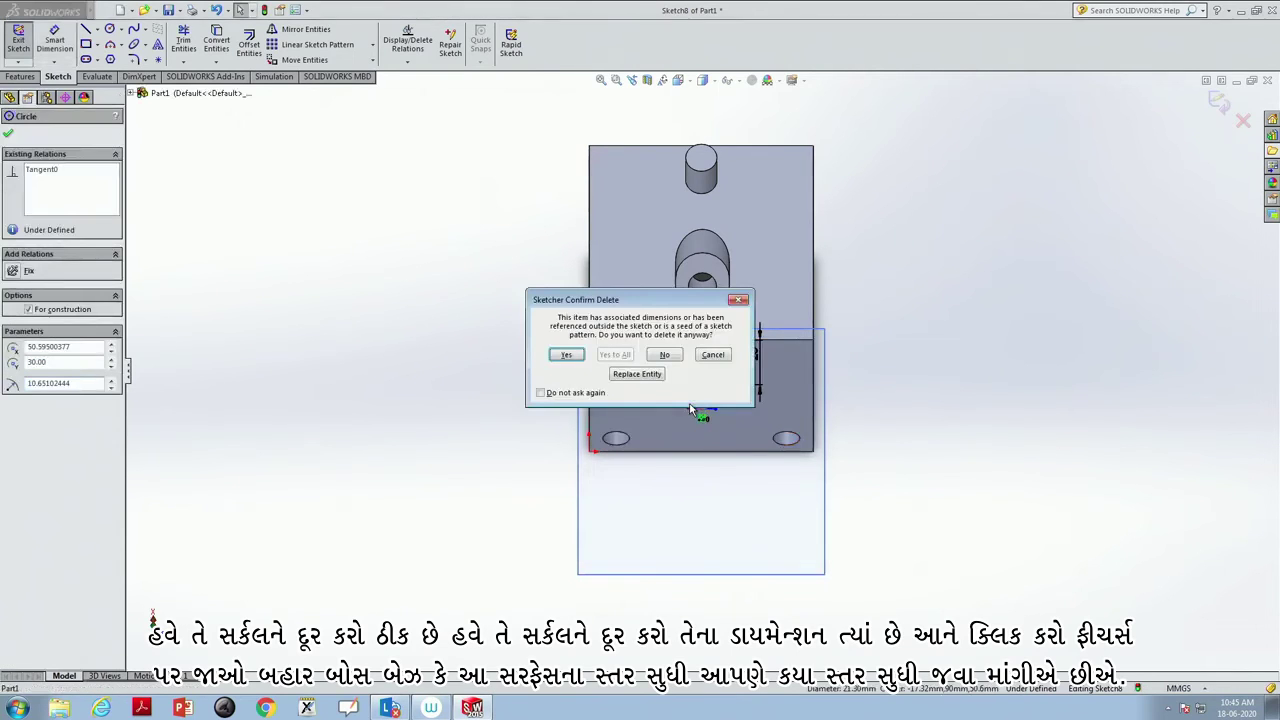
click(739, 305)
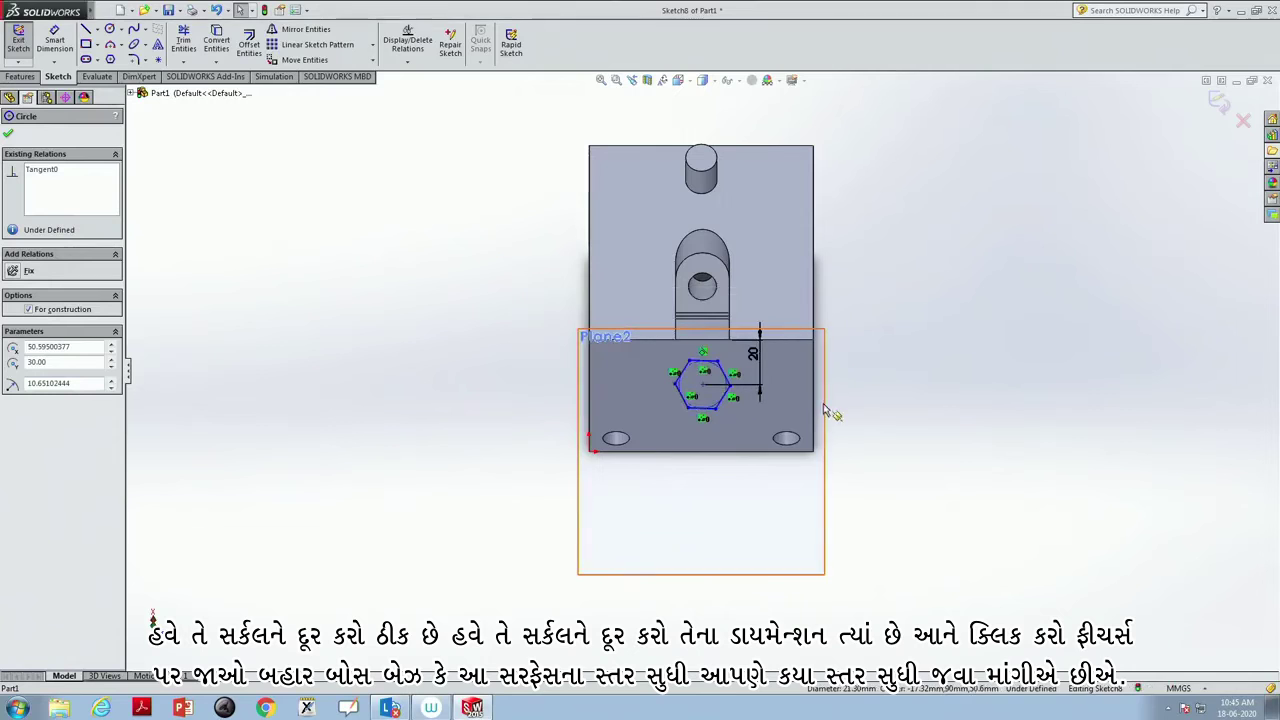
click(616, 80)
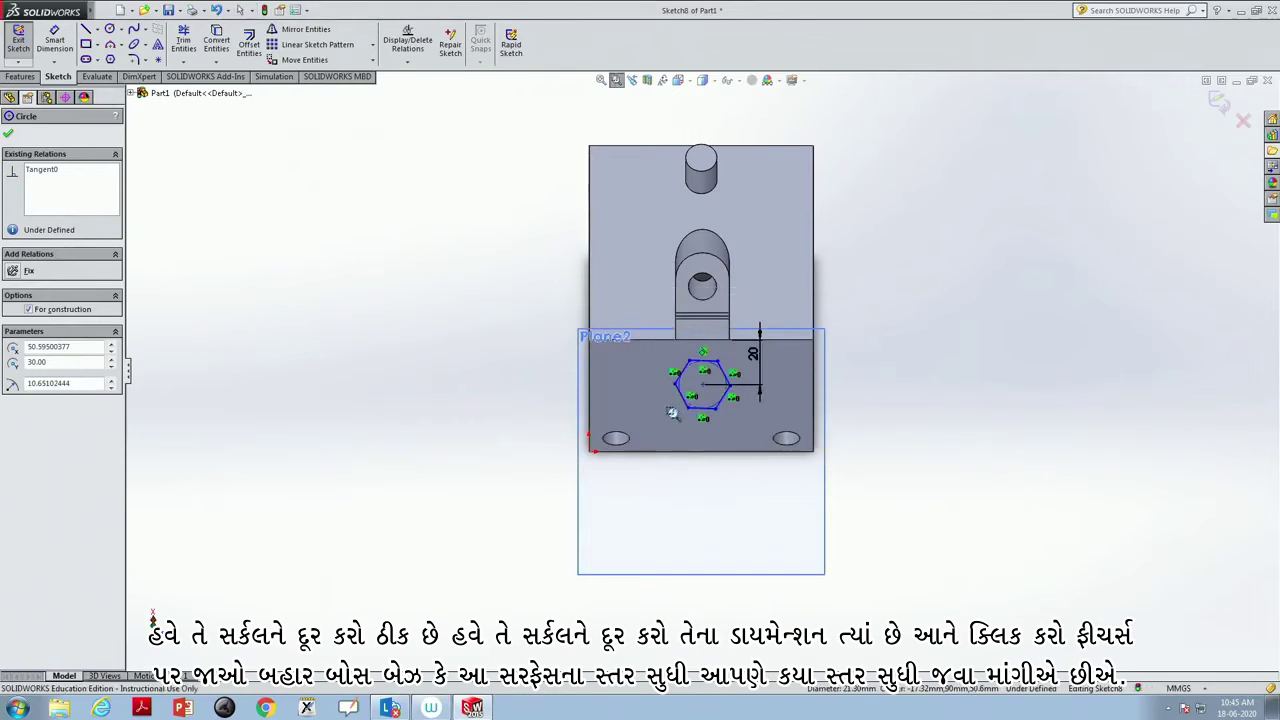
drag(748, 352, 745, 352)
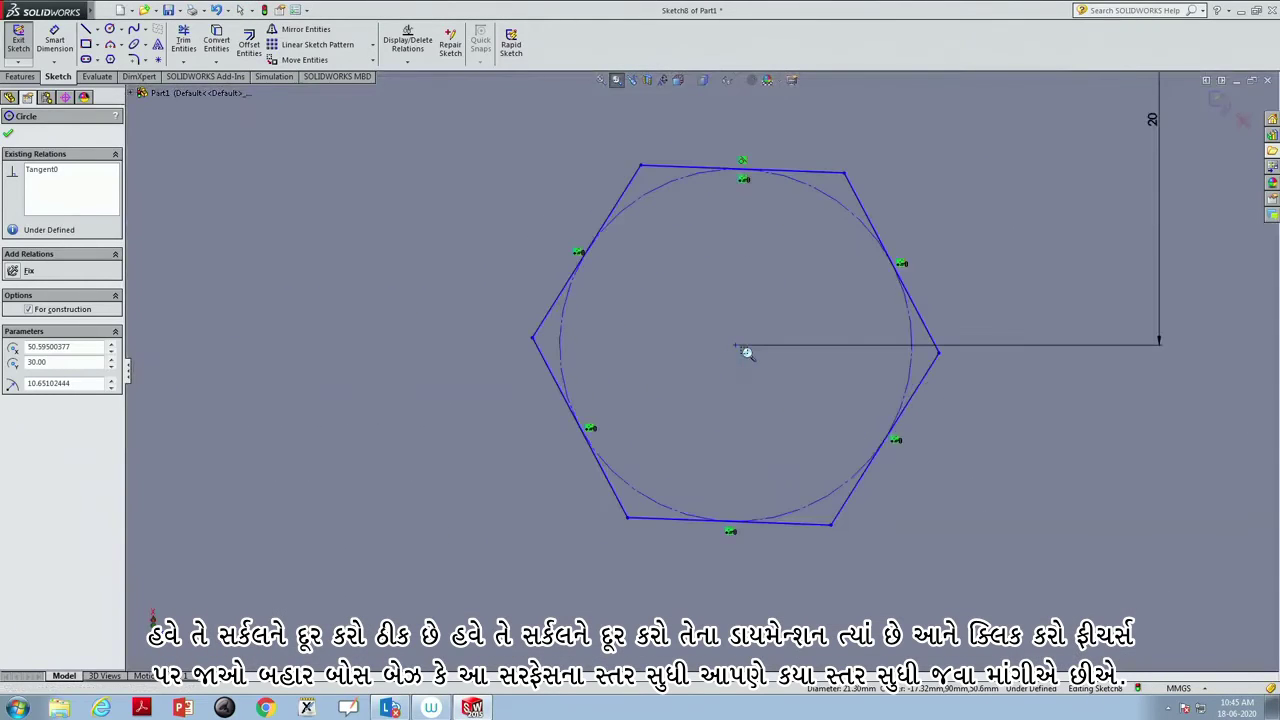
click(561, 313)
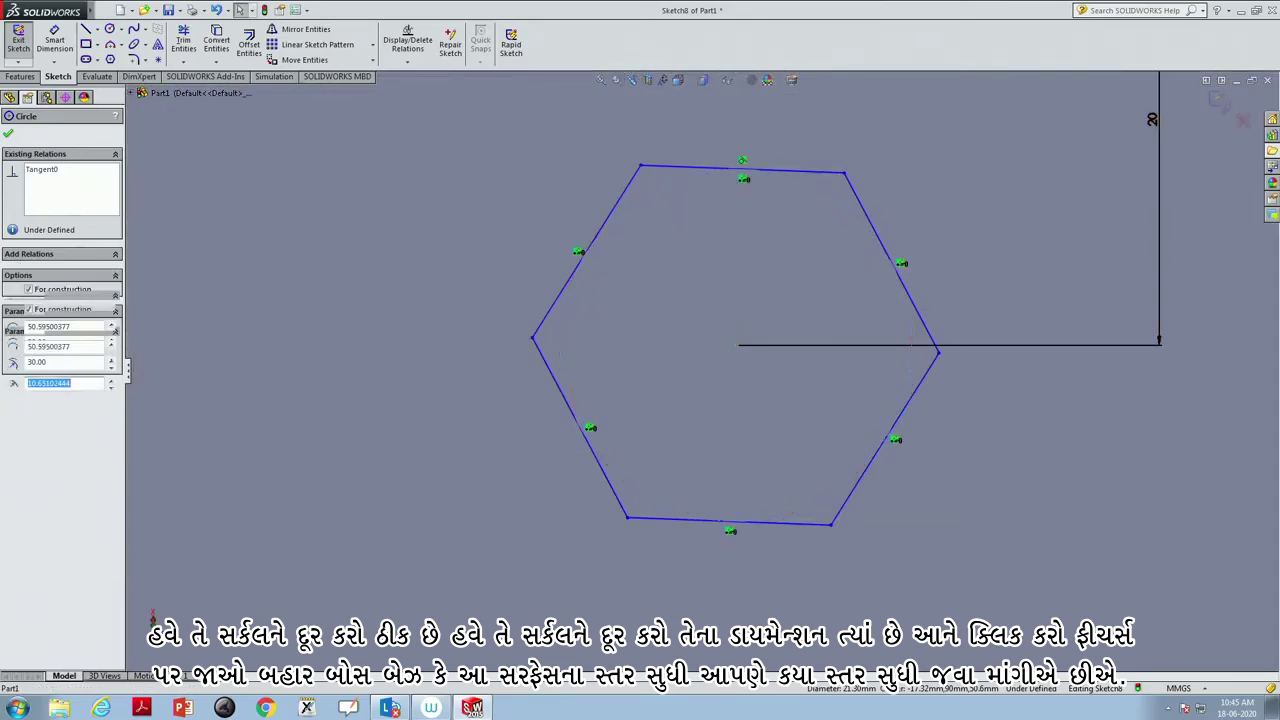
key(Delete)
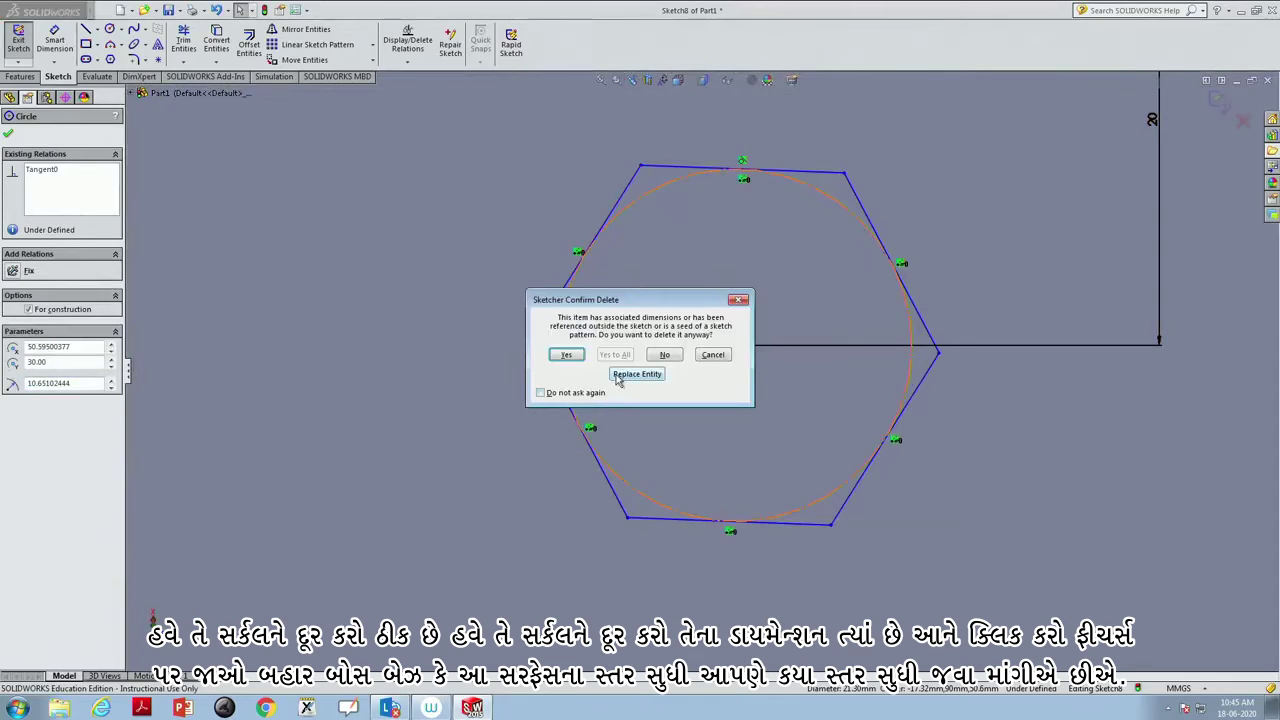
click(742, 300)
- Box-select the hexagon together with its construction circle
scroll(675, 335, up, 1)
scroll(675, 335, up, 2)
key(Escape)
drag(580, 480, 866, 233)
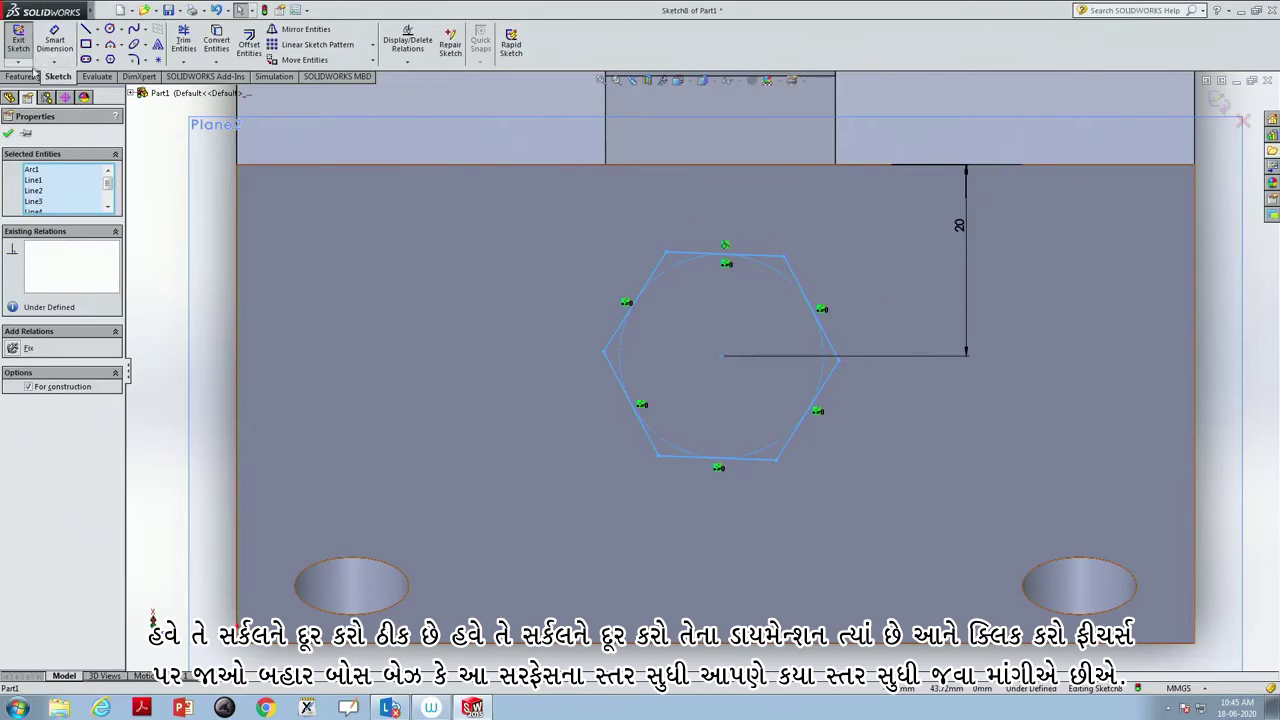
click(28, 76)
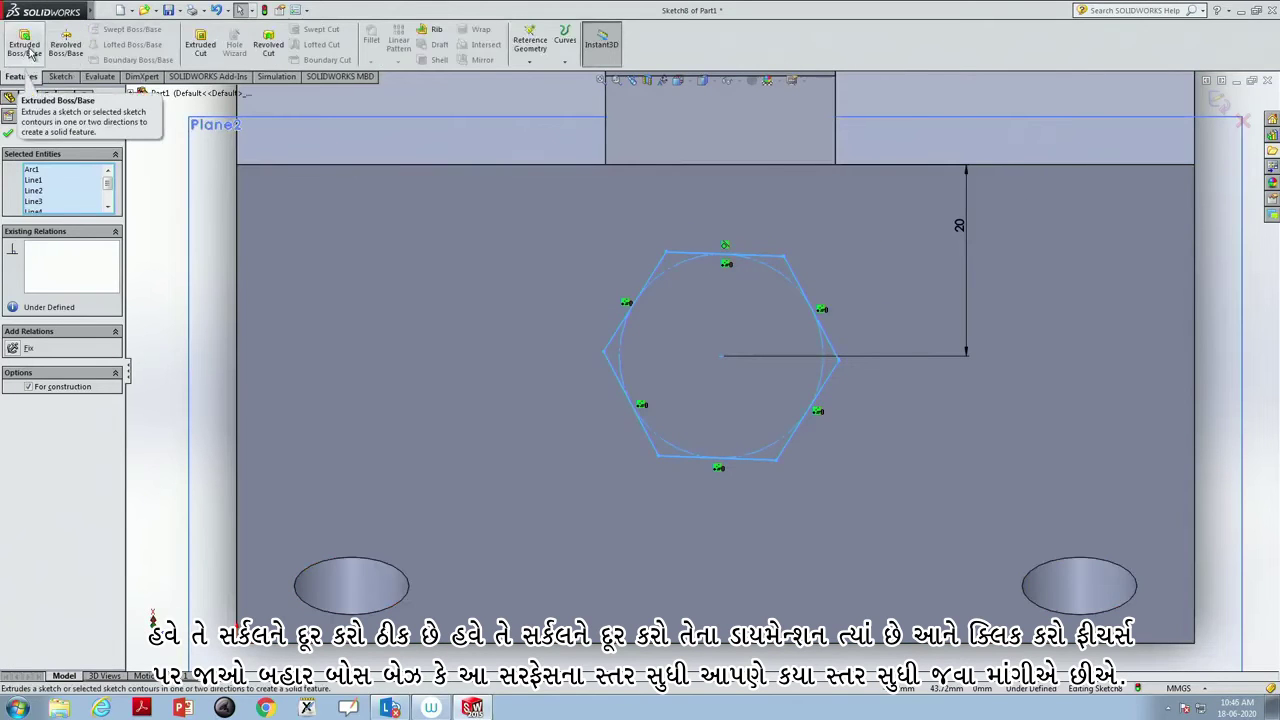
- Extrude the hexagon as a boss Up To Surface, ending at the plate face
click(27, 47)
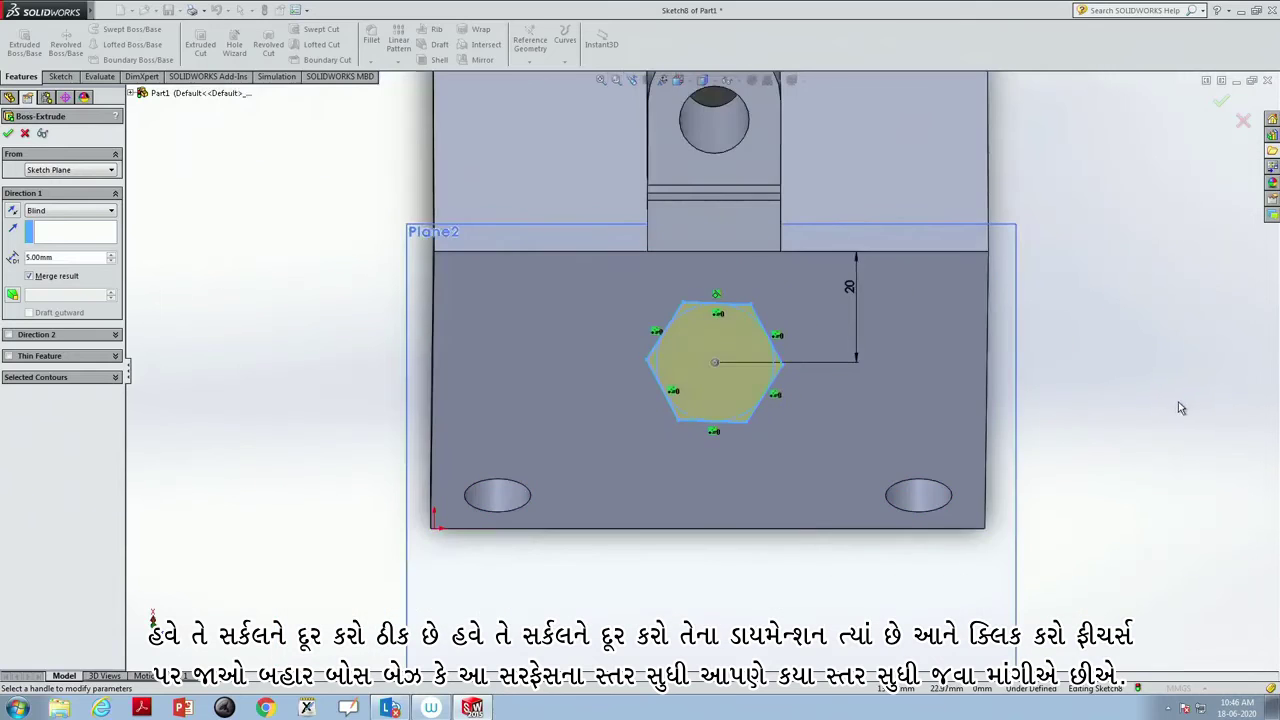
middle_drag(1180, 408, 1037, 461)
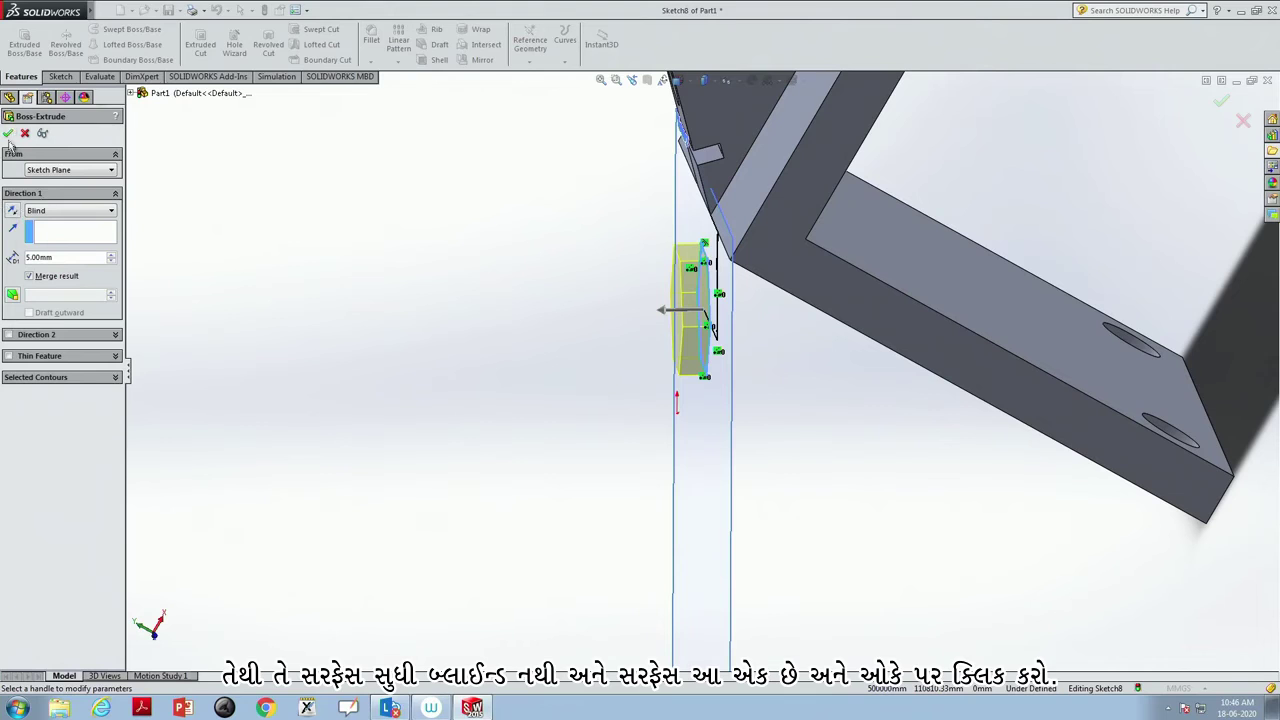
click(43, 213)
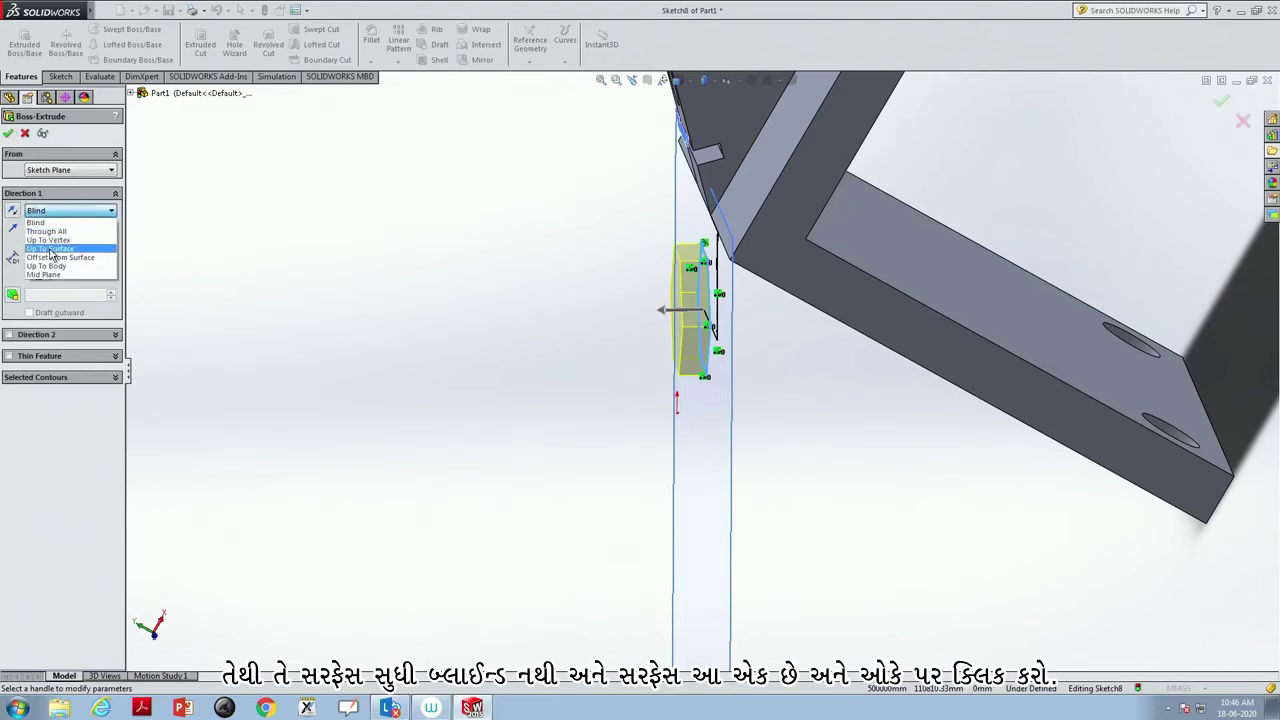
click(50, 250)
mouse_move(1030, 361)
middle_down()
mouse_move(929, 486)
mouse_move(949, 401)
middle_up()
click(950, 404)
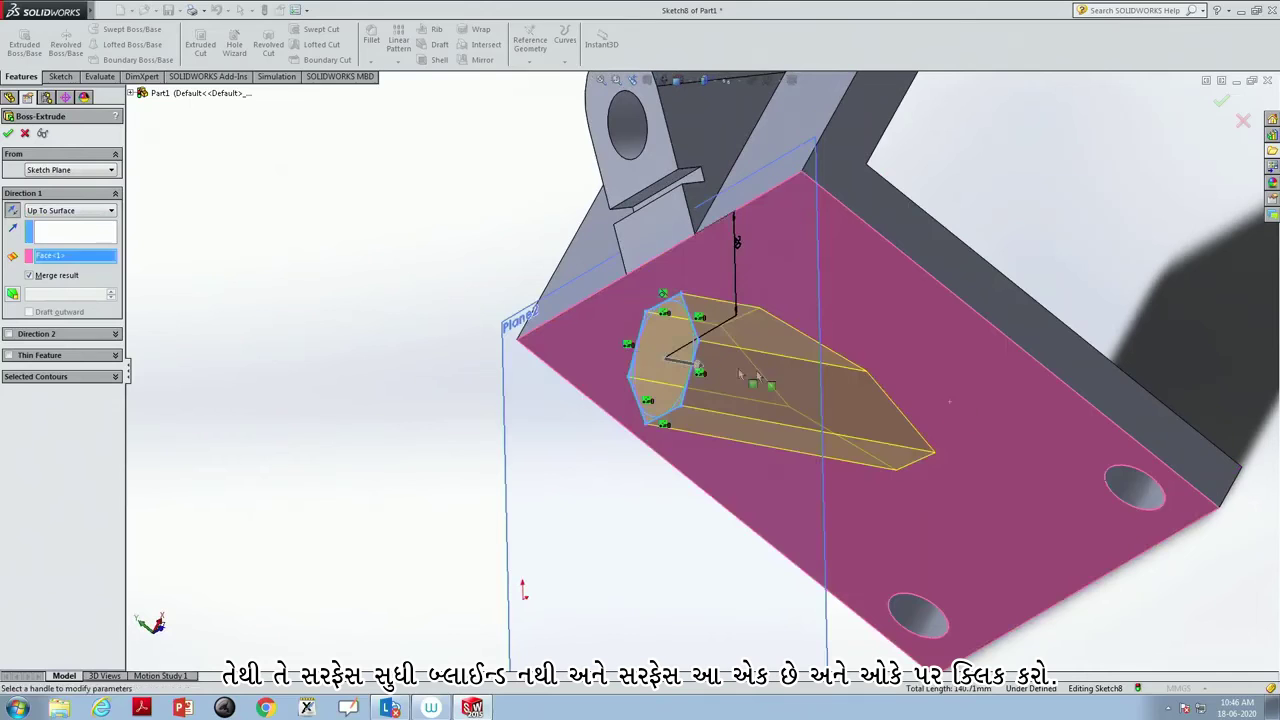
click(8, 136)
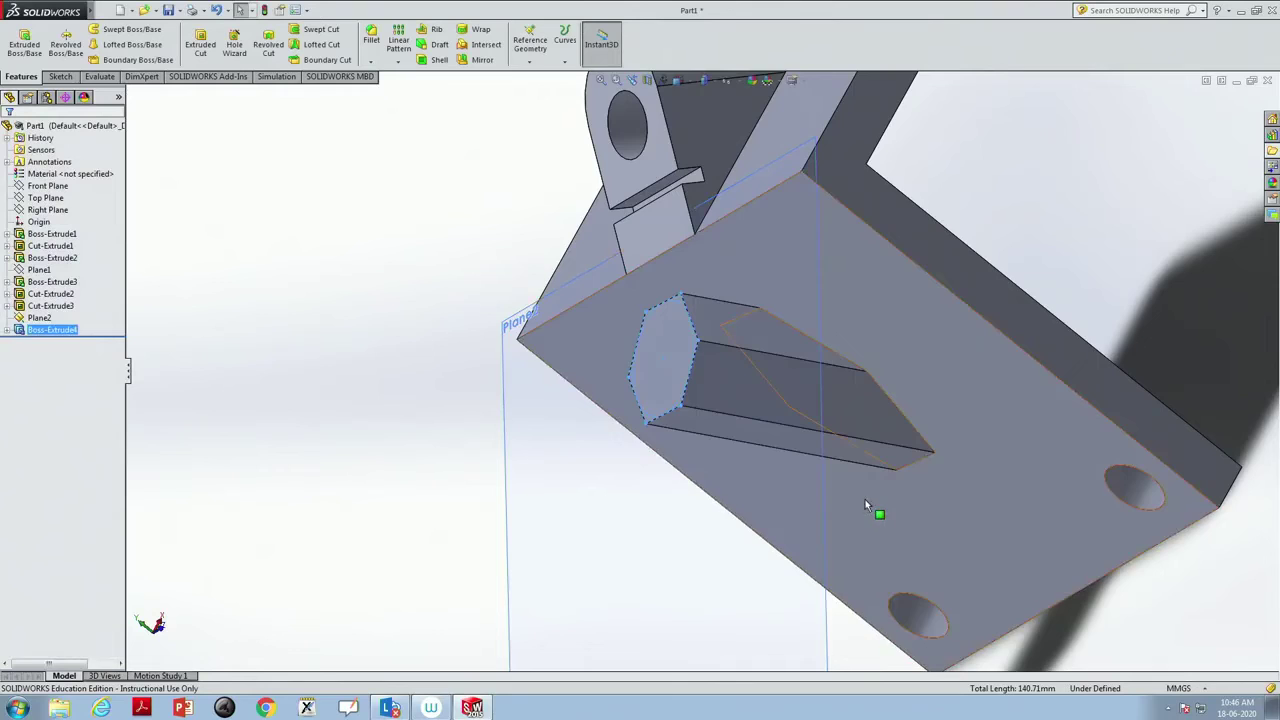
- Inspect the finished bracket, then close Part1 without saving
key(f)
mouse_move(866, 500)
middle_down()
mouse_move(1057, 309)
mouse_move(937, 103)
mouse_move(820, 71)
mouse_move(951, 140)
mouse_move(894, 520)
mouse_move(790, 388)
middle_up()
click(616, 80)
mouse_move(582, 456)
mouse_down()
mouse_move(709, 372)
mouse_move(886, 196)
mouse_up()
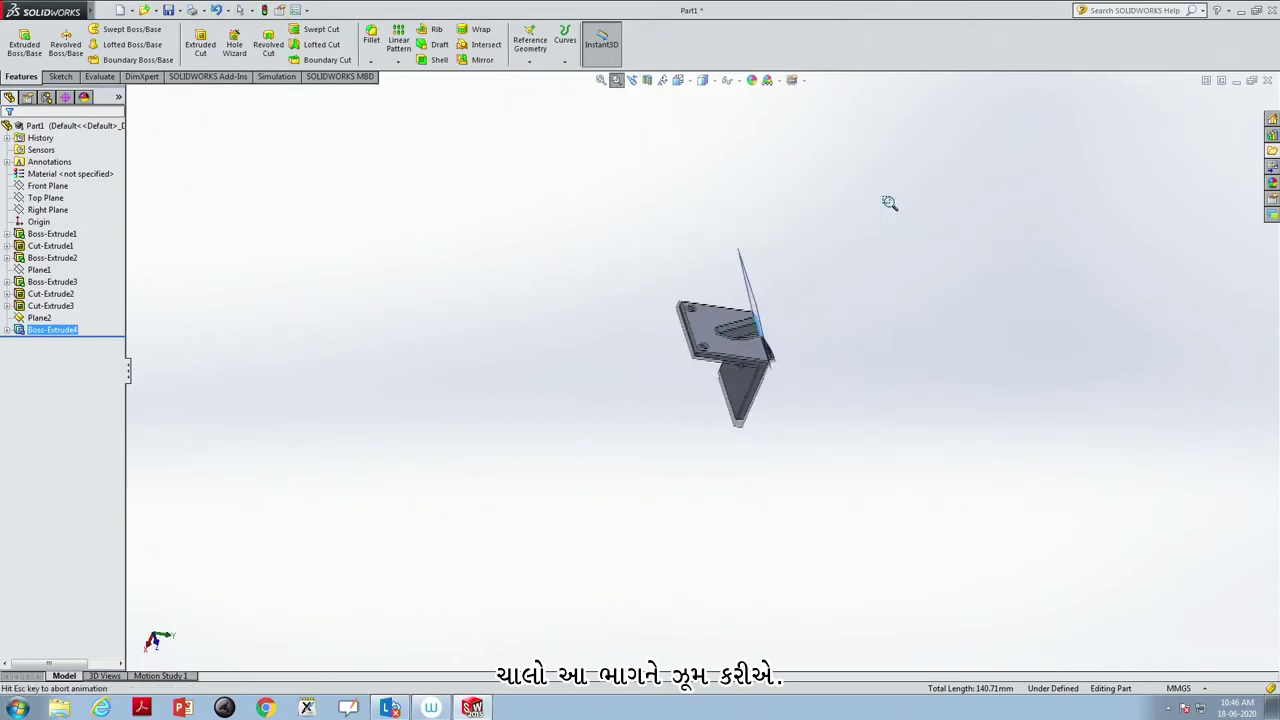
mouse_move(820, 511)
middle_down()
mouse_move(785, 497)
mouse_move(706, 609)
mouse_move(843, 637)
mouse_move(977, 571)
mouse_move(909, 509)
mouse_move(843, 403)
mouse_move(847, 371)
mouse_move(871, 363)
mouse_move(851, 357)
mouse_move(837, 397)
mouse_move(860, 396)
middle_up()
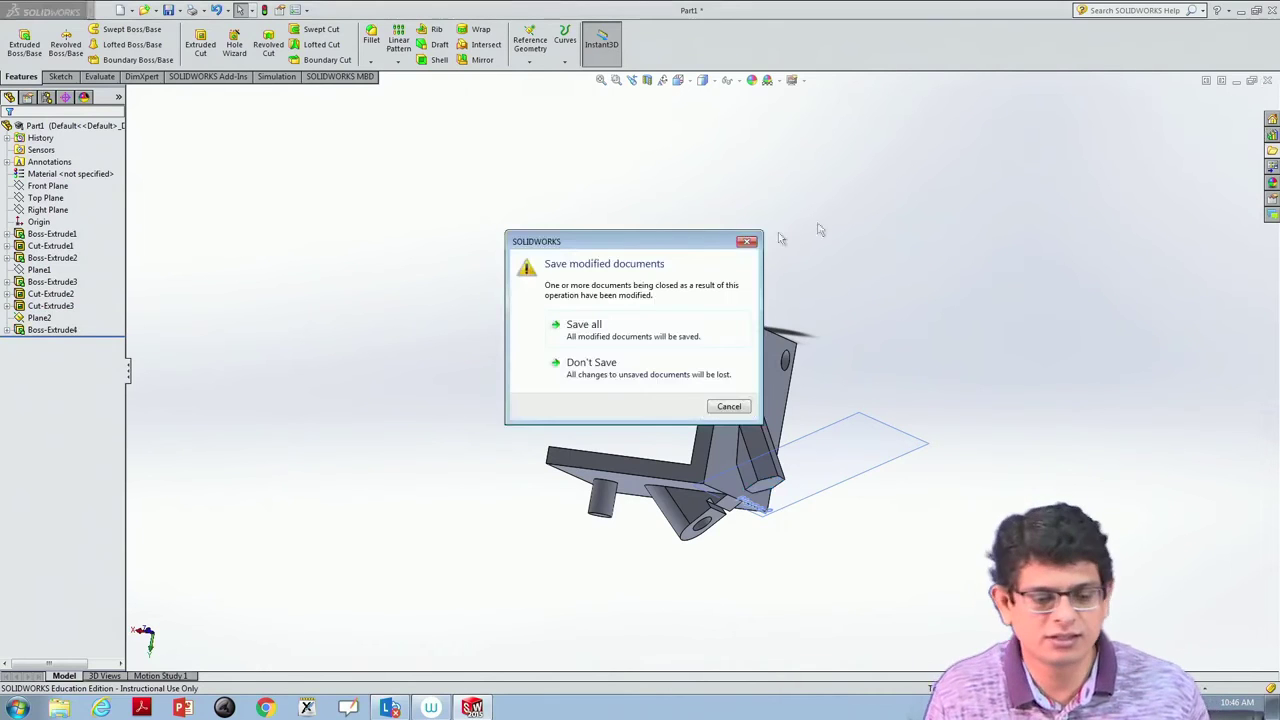
click(600, 364)
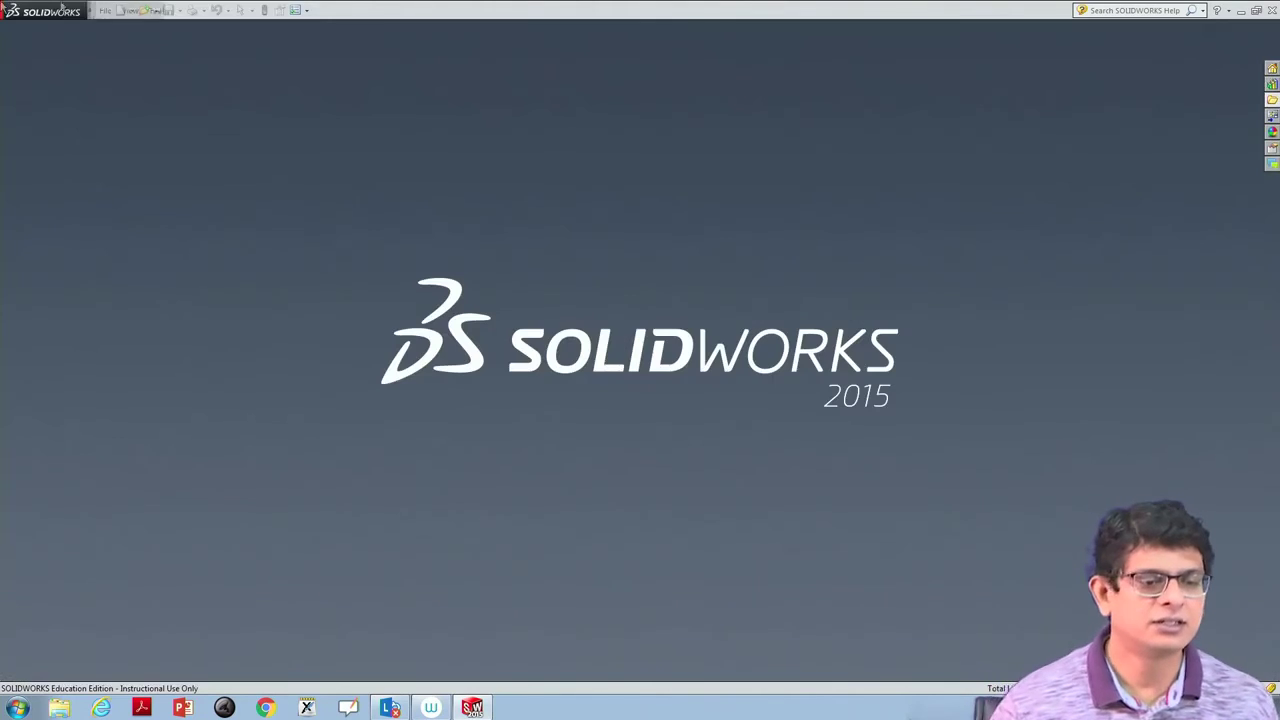
- Create a new Part document, Part2
click(158, 10)
click(122, 29)
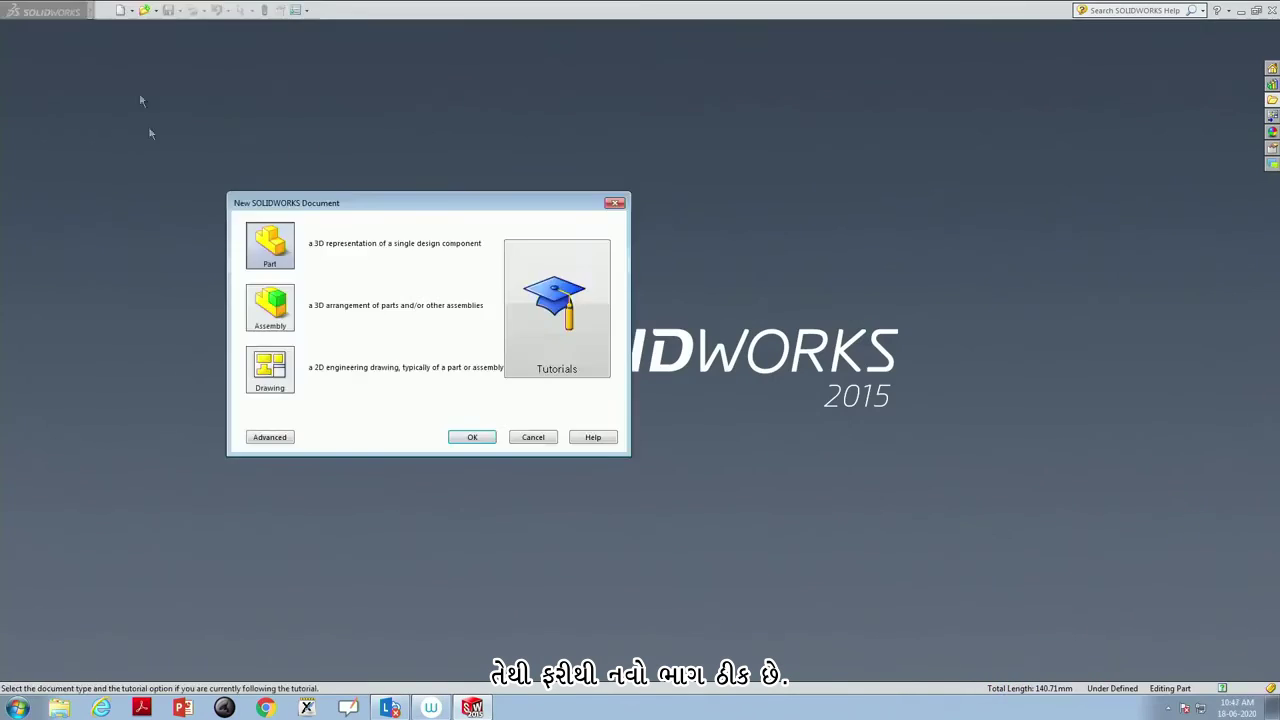
click(455, 437)
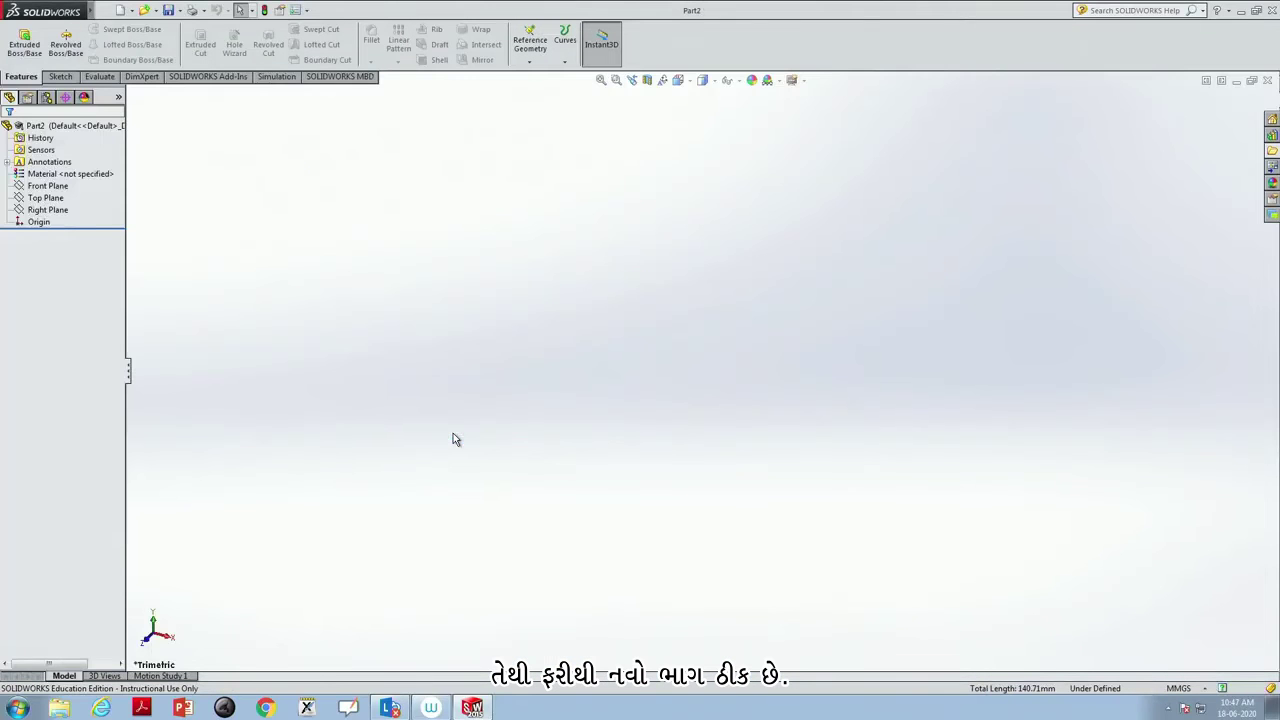
- Select the Front Plane and view it Normal To
click(40, 186)
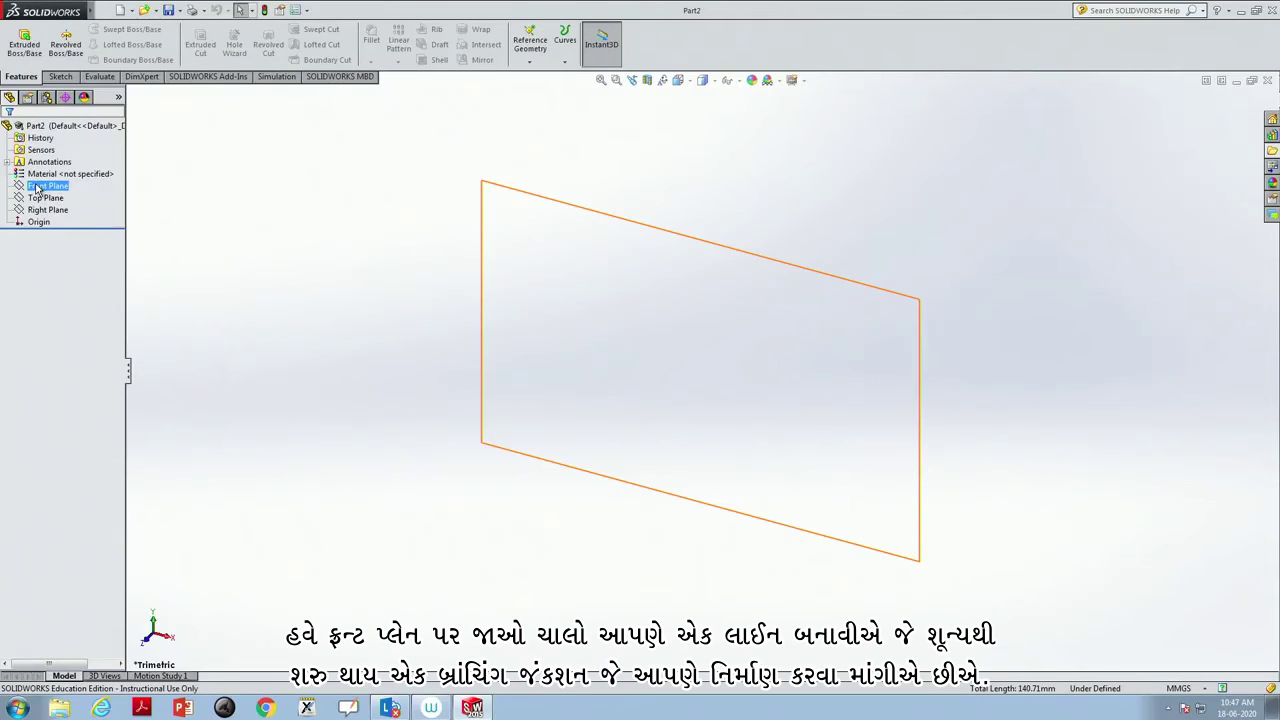
right_click(37, 187)
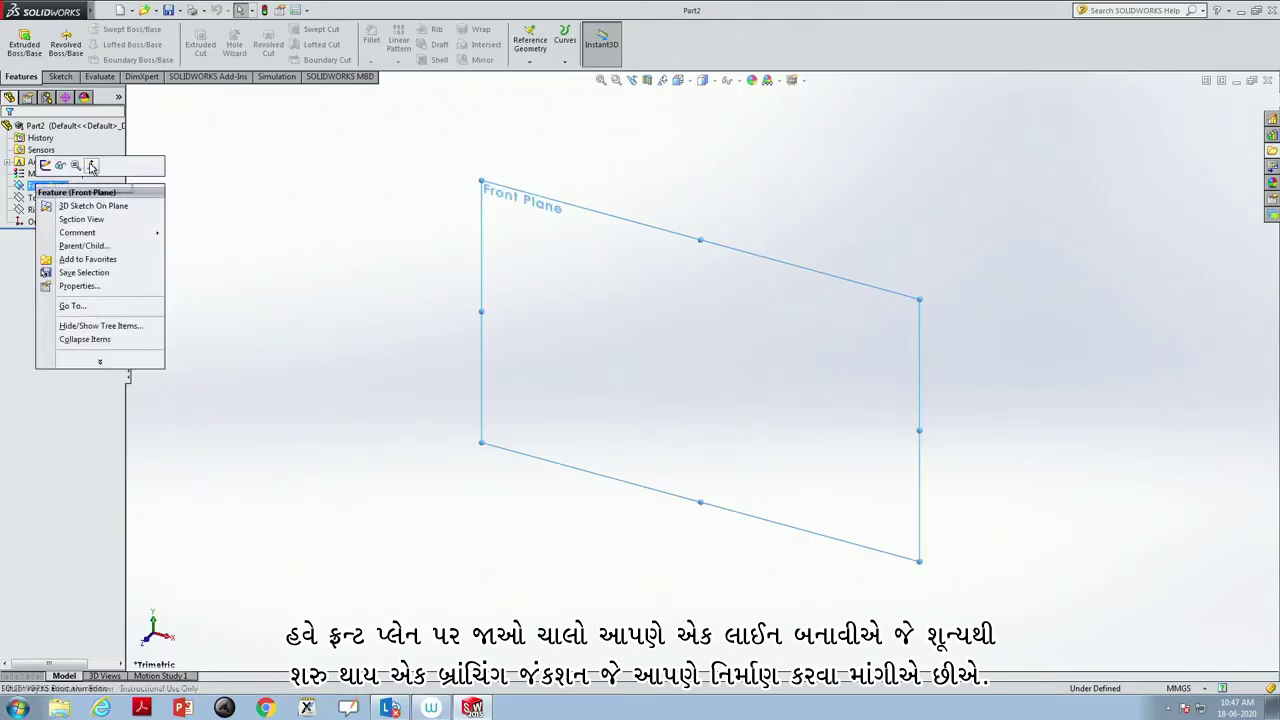
click(91, 166)
- Draw four connected lines from the origin: up, right, down, then right
click(60, 76)
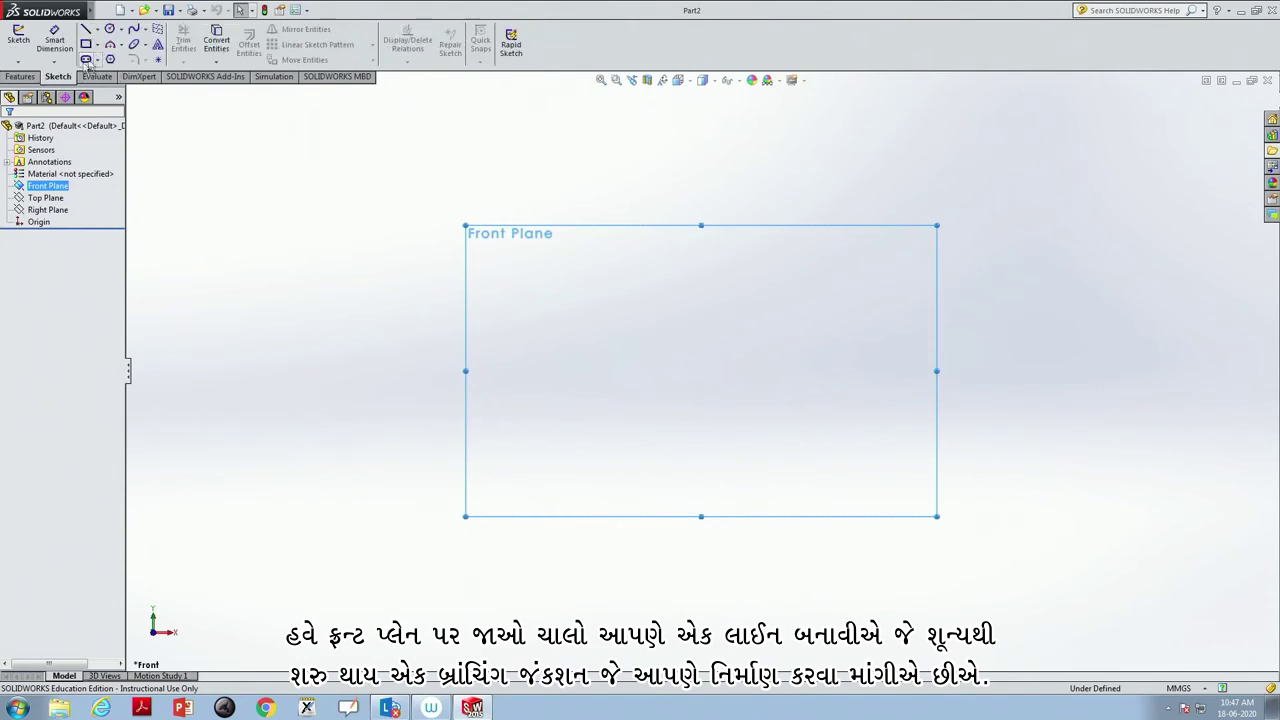
click(99, 32)
click(110, 44)
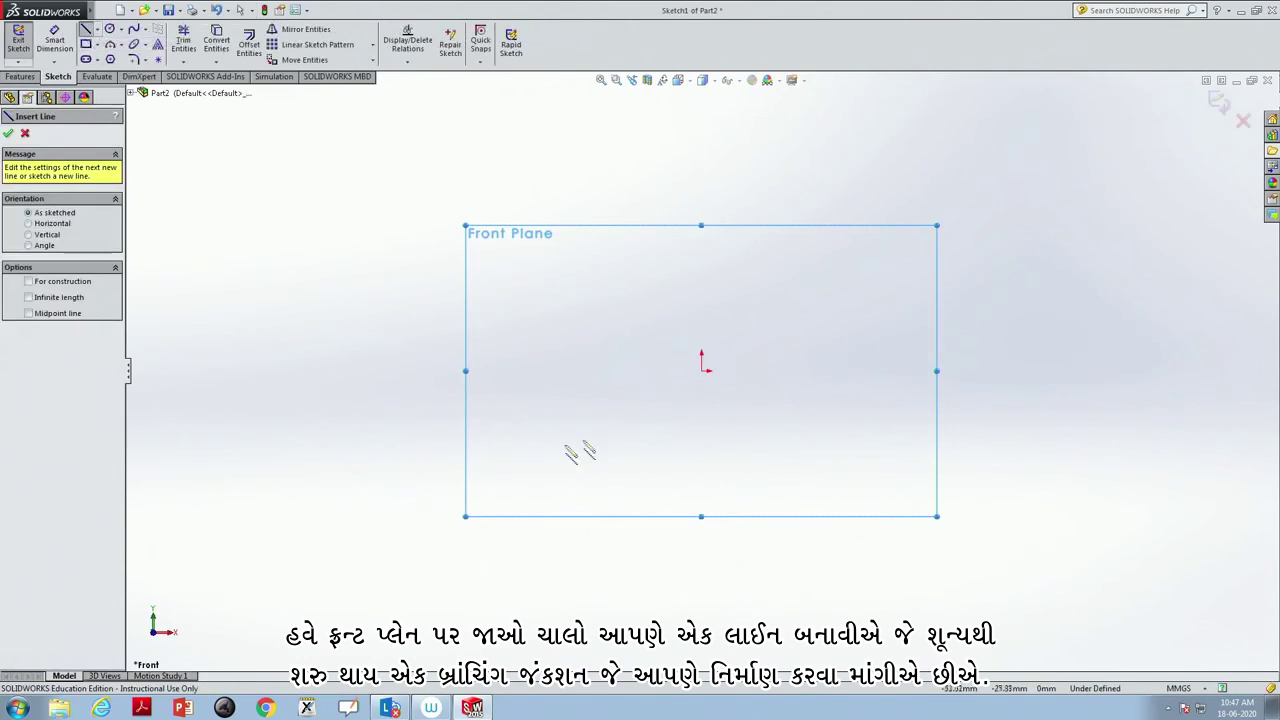
click(703, 369)
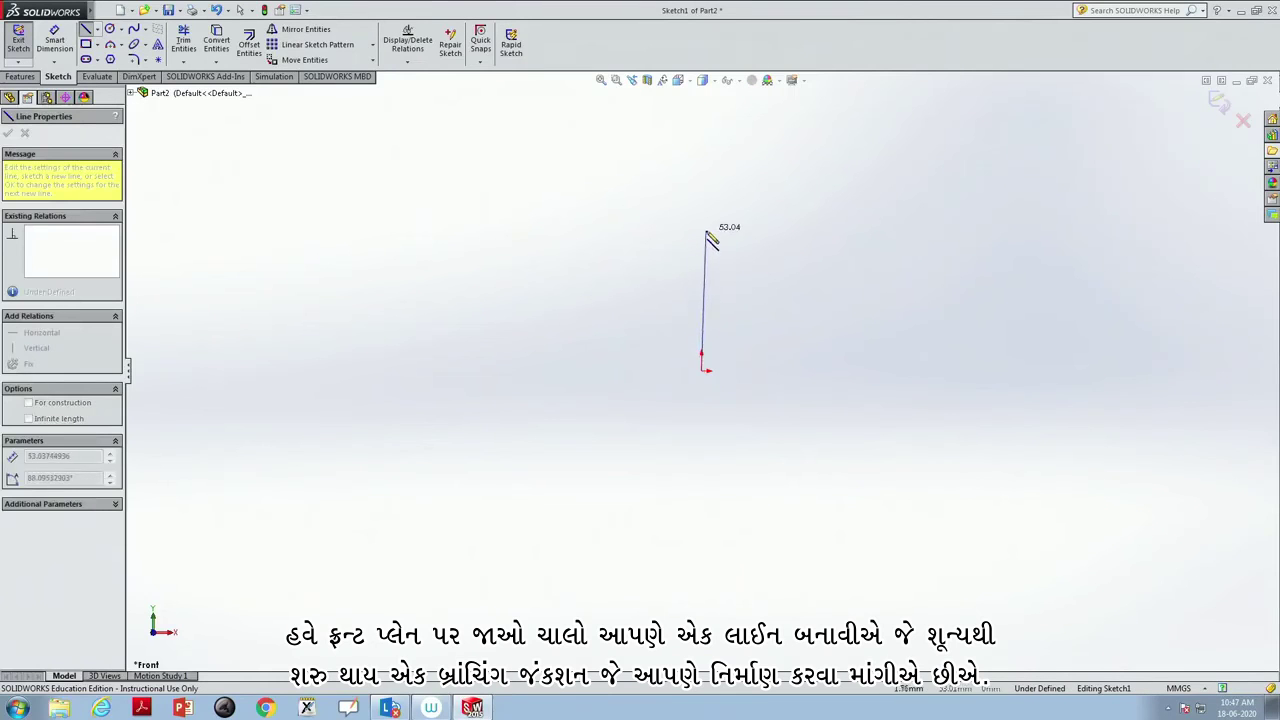
click(706, 231)
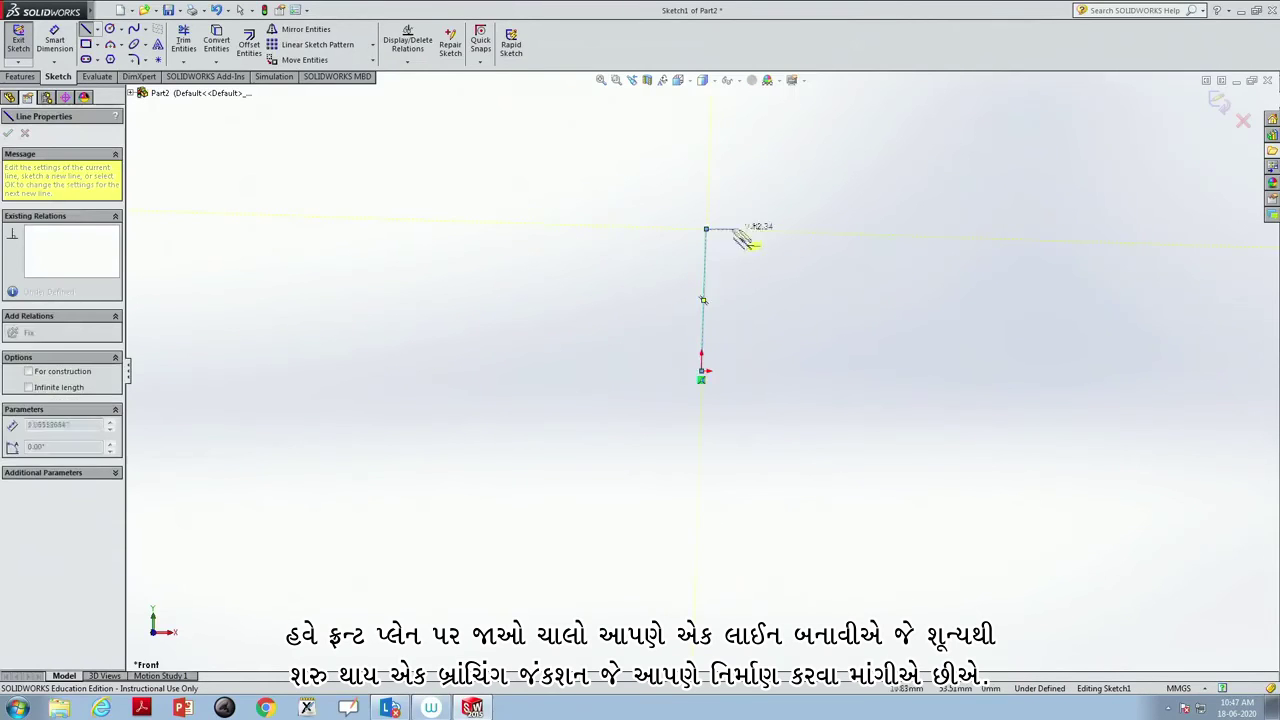
click(853, 234)
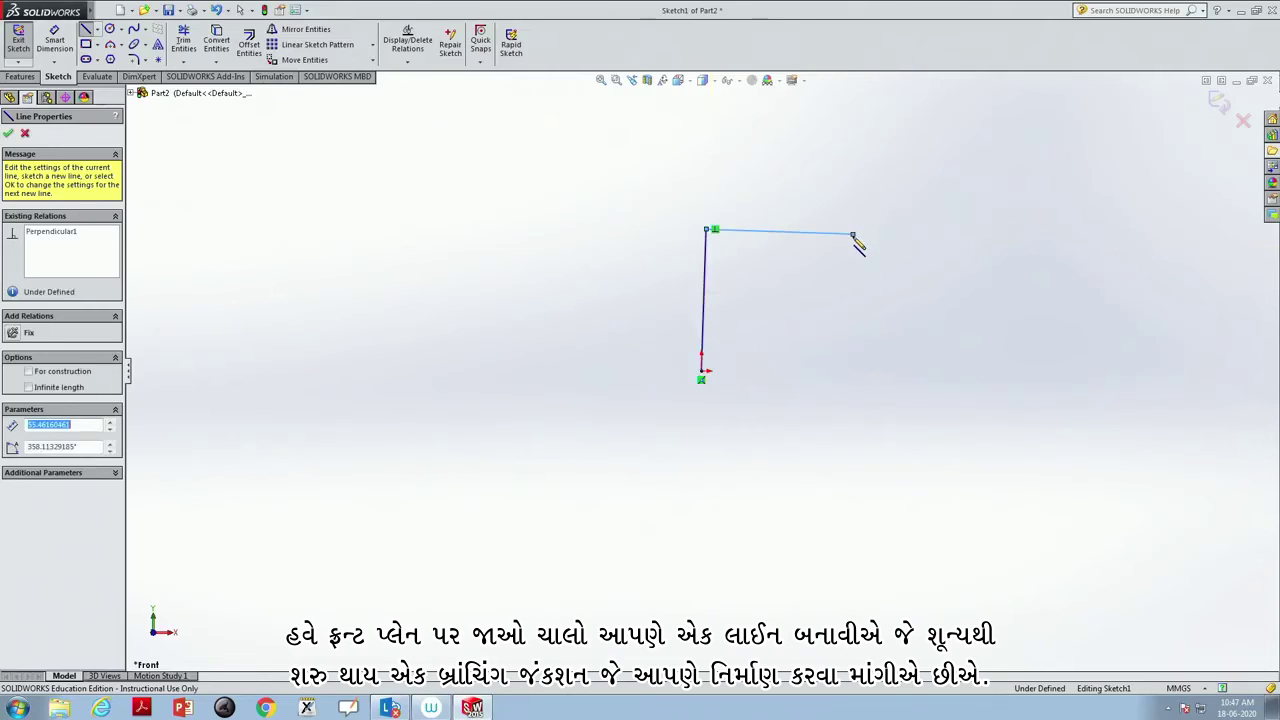
click(850, 305)
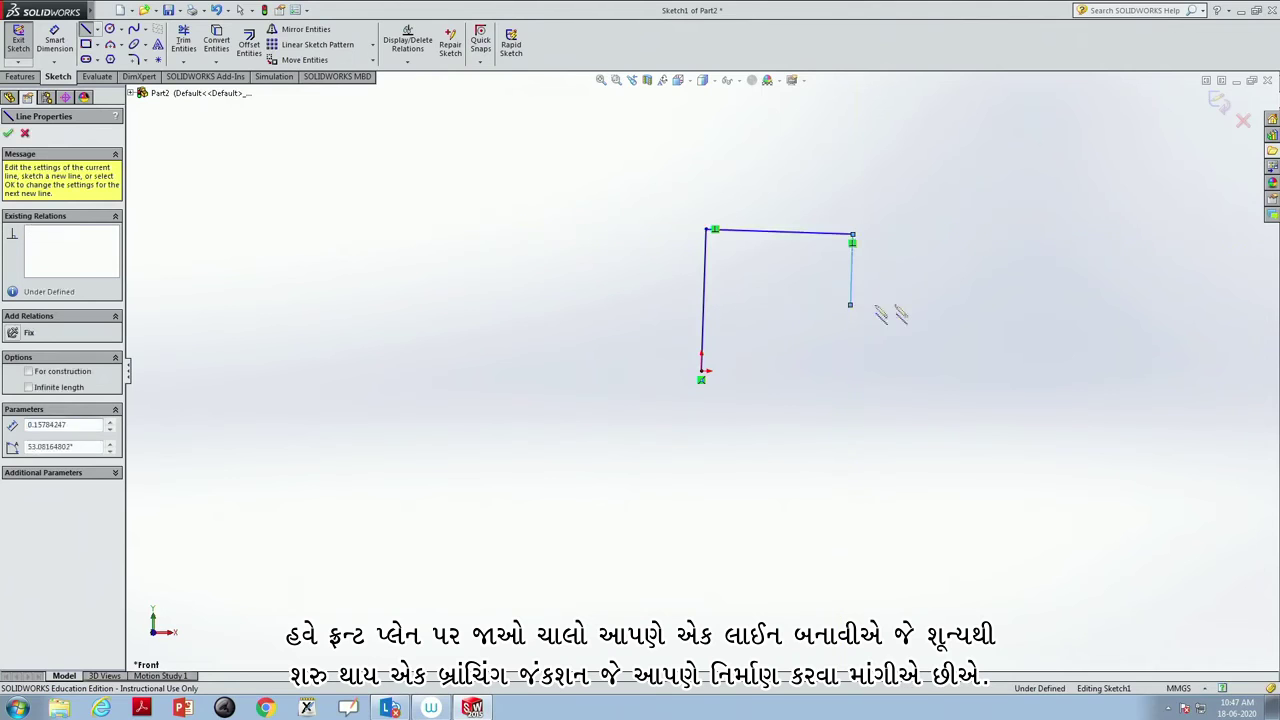
click(944, 310)
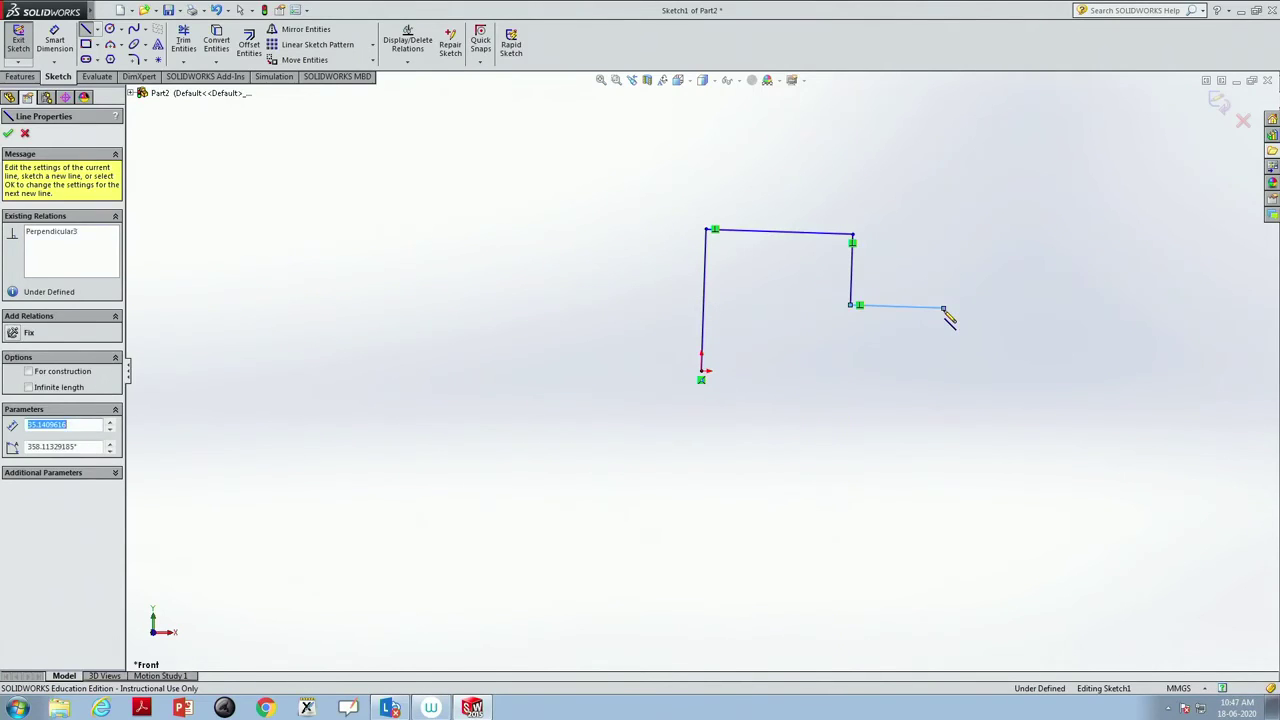
key(Escape)
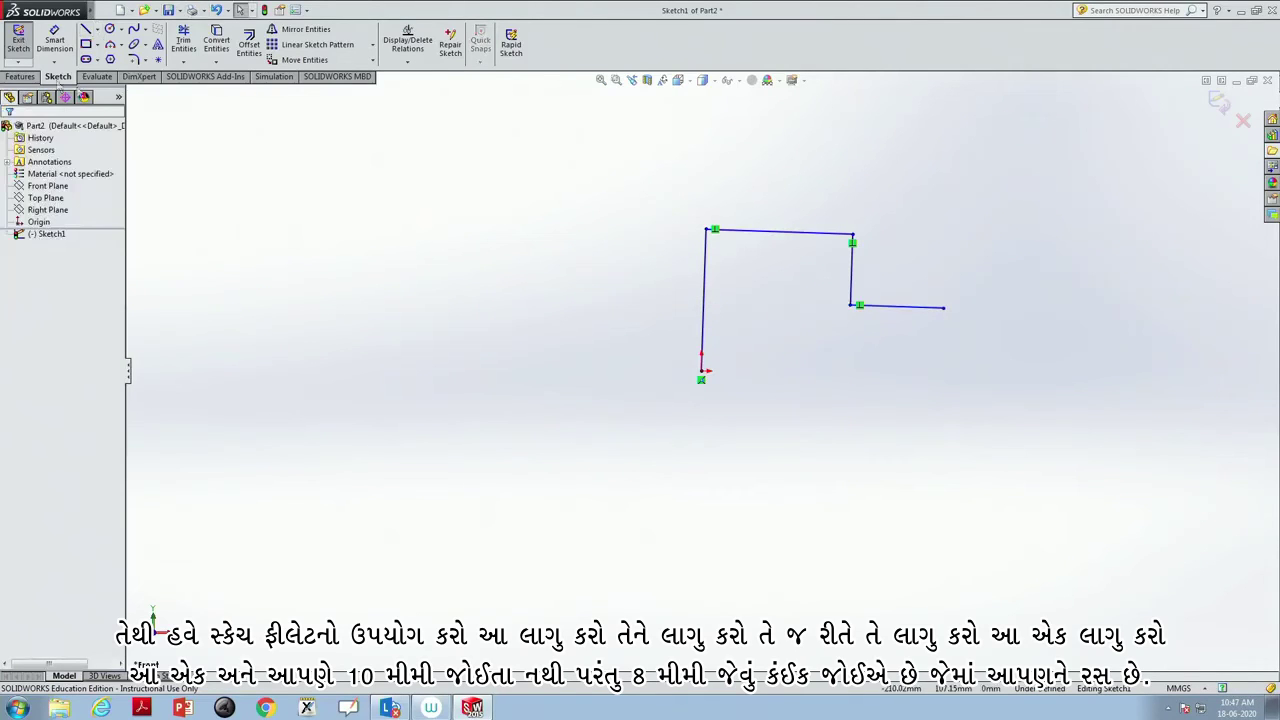
- Fillet the top-left, top-right and bottom-right polyline corners with an 8 mm radius
click(16, 77)
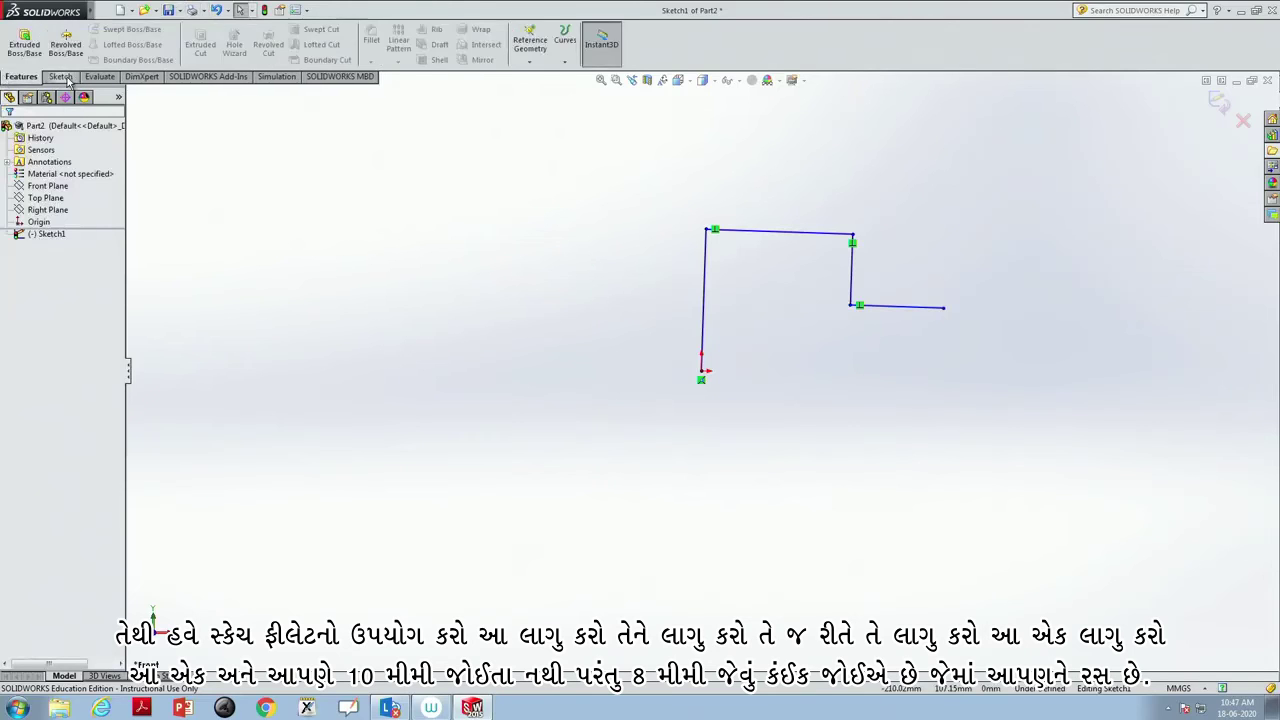
click(62, 77)
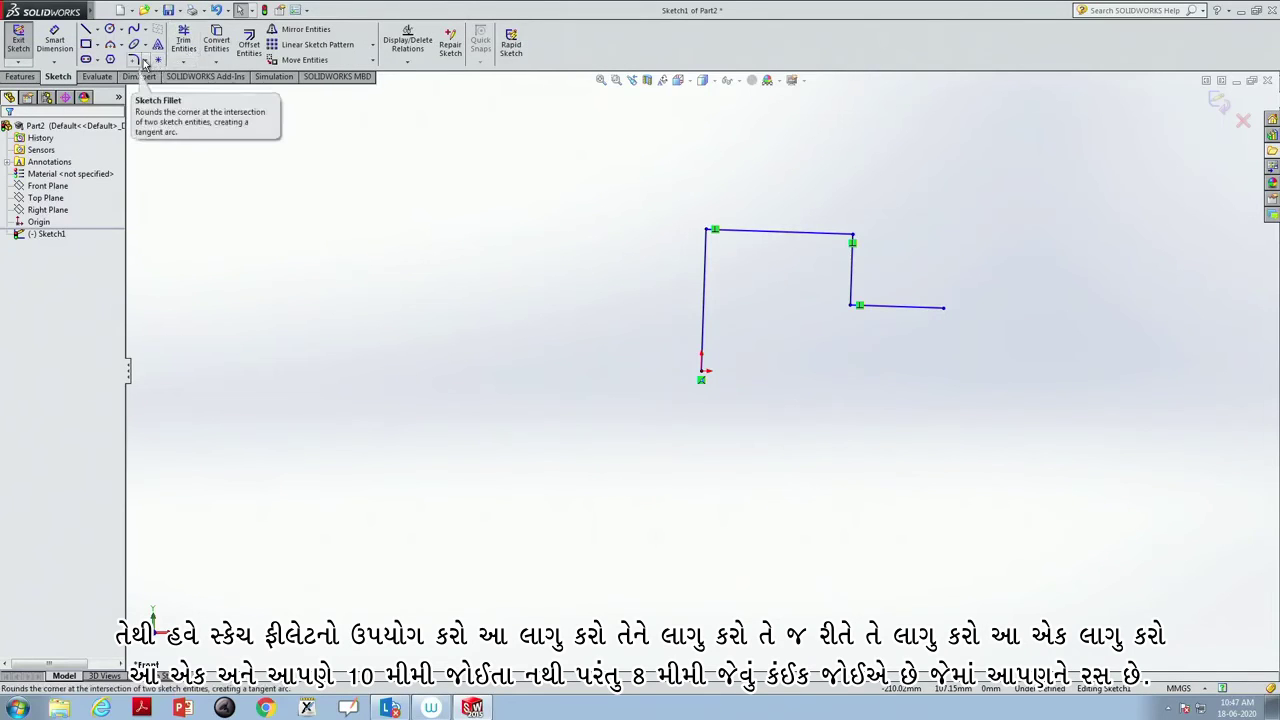
click(141, 61)
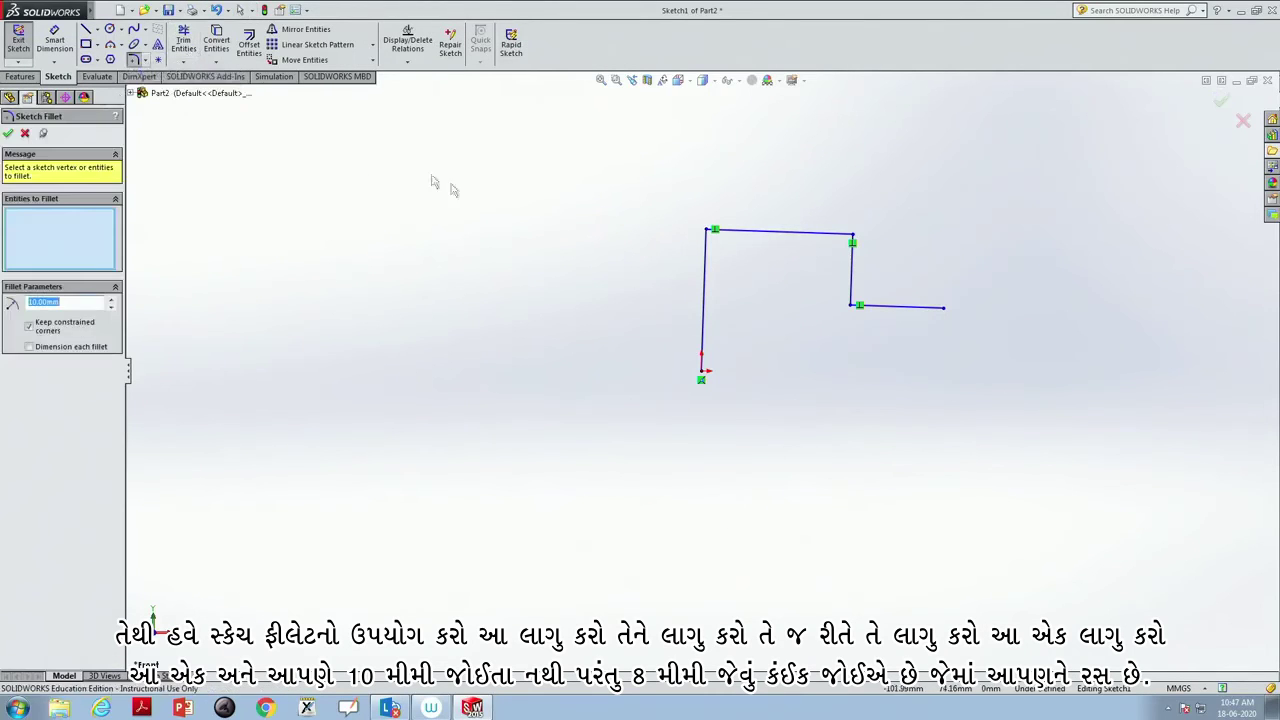
click(706, 258)
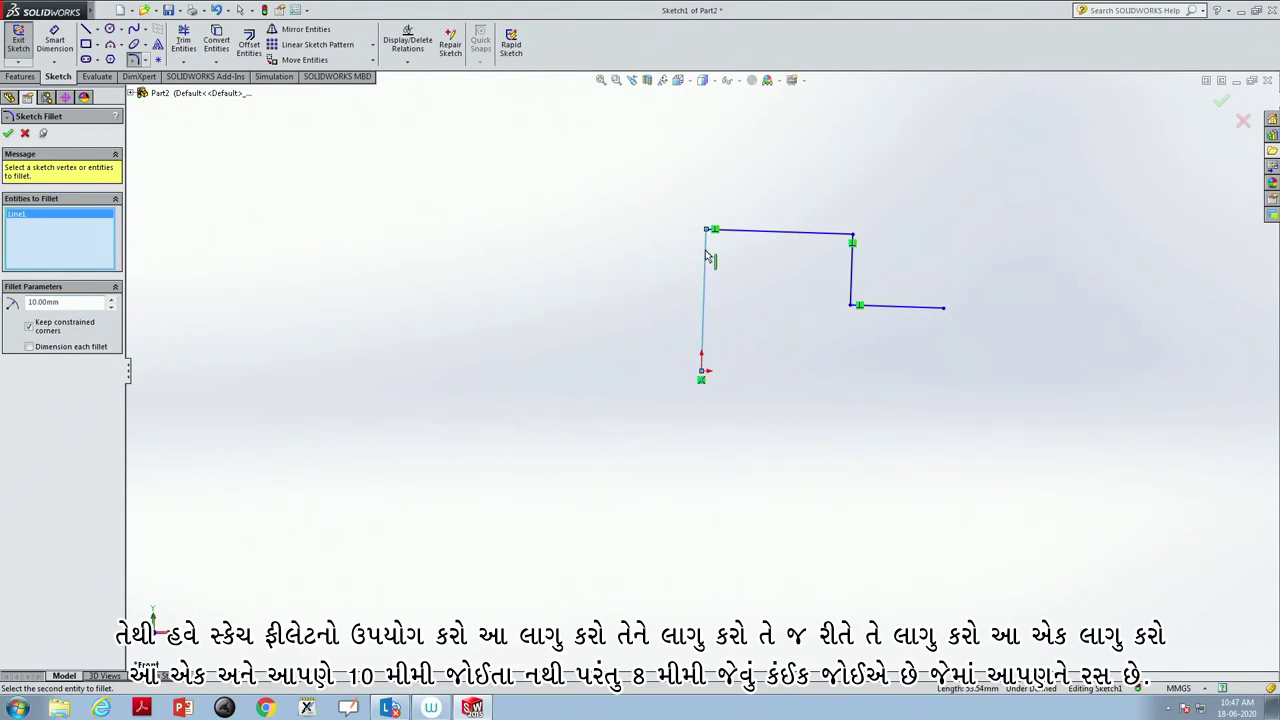
click(729, 236)
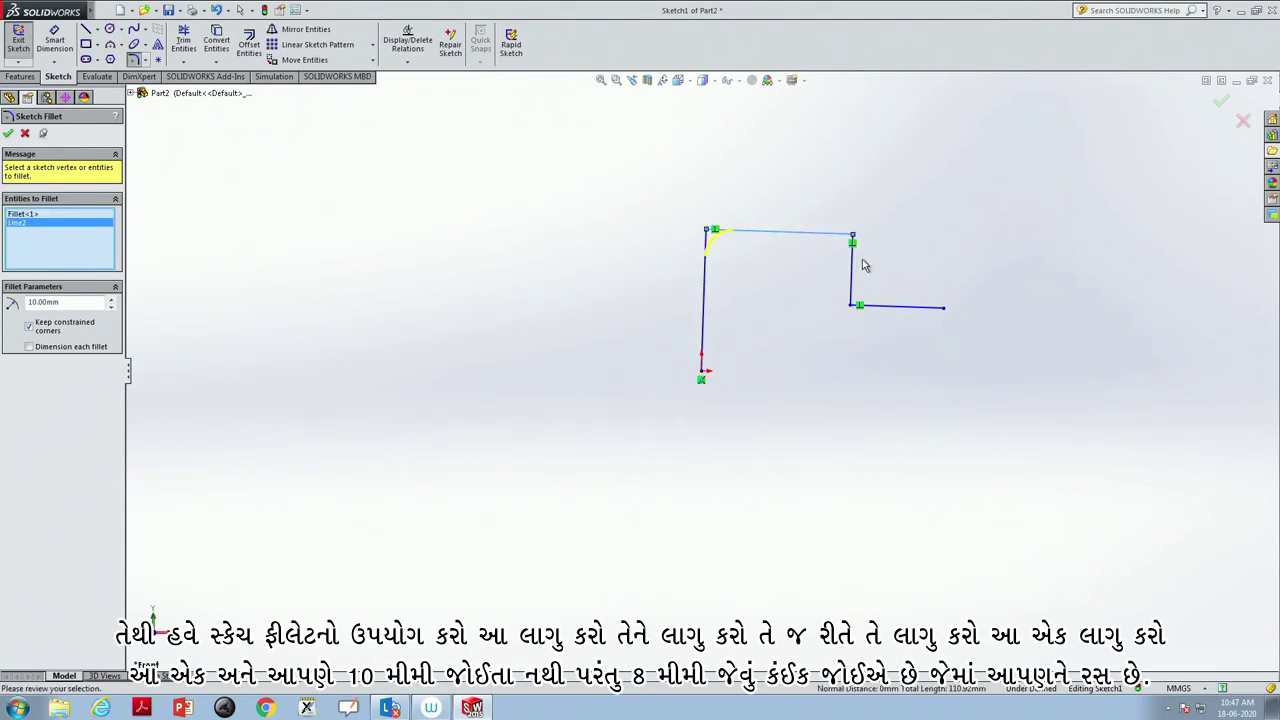
click(851, 268)
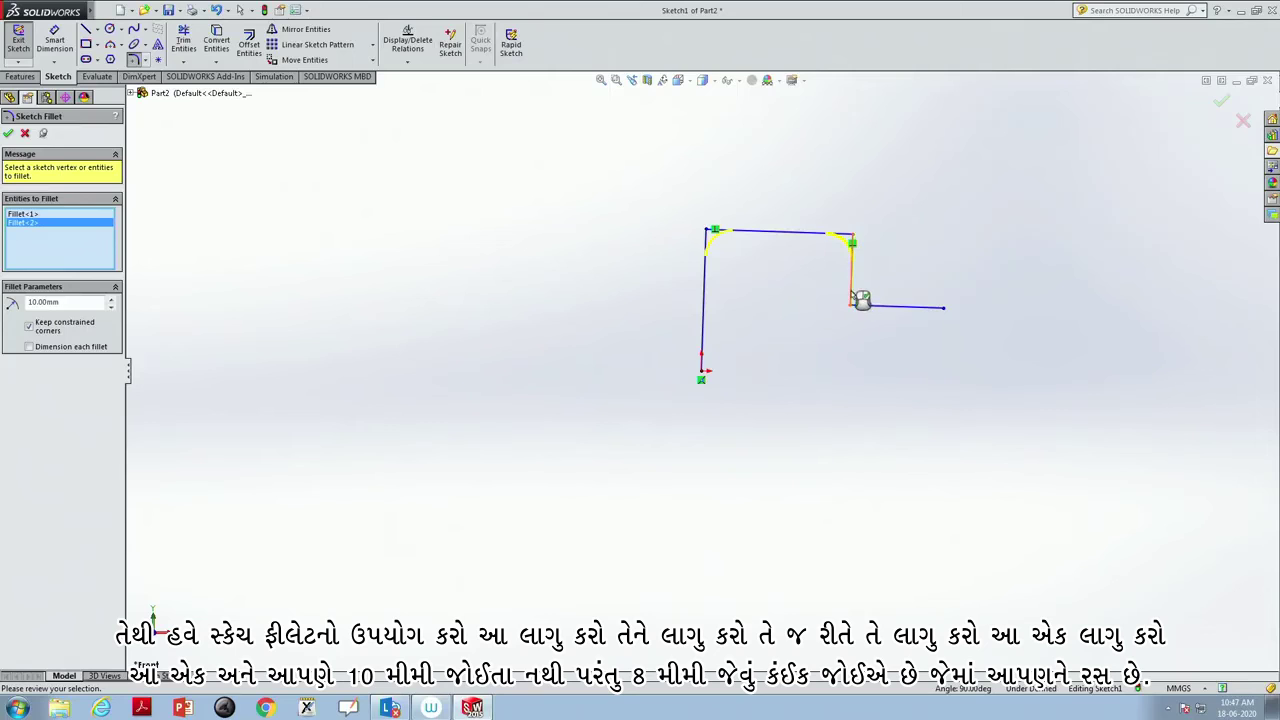
click(852, 288)
click(888, 310)
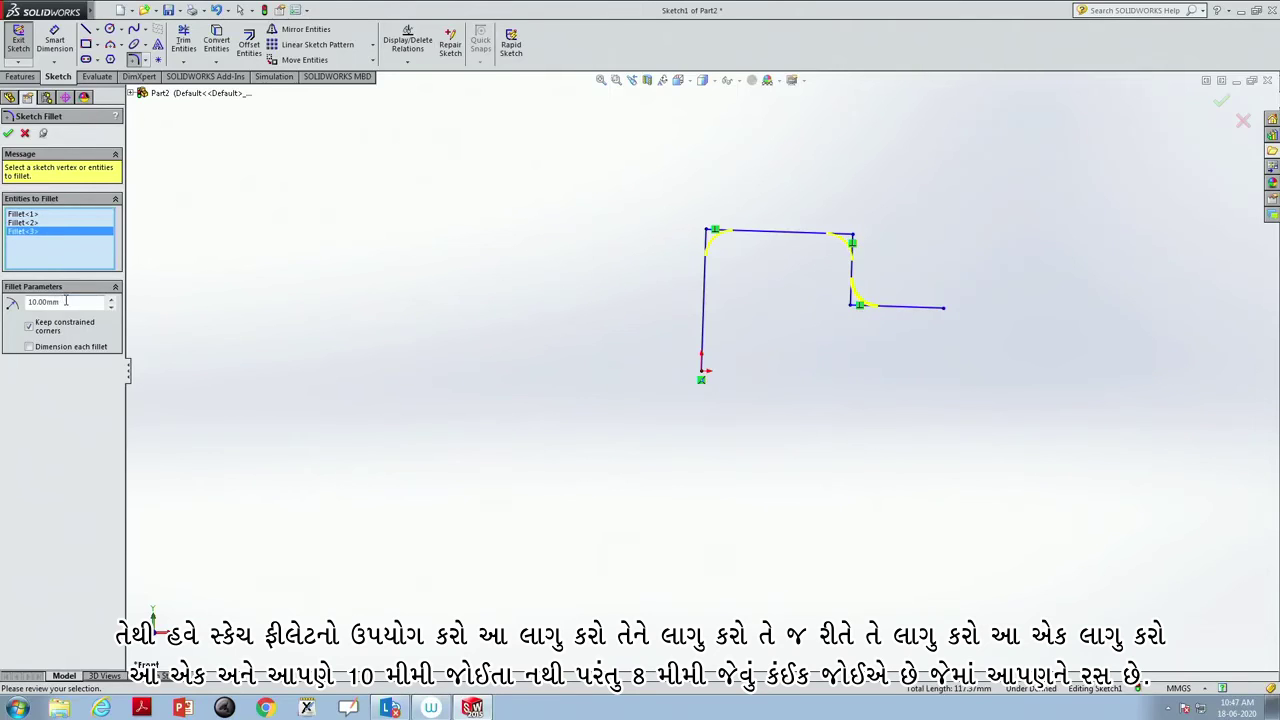
drag(62, 301, 13, 301)
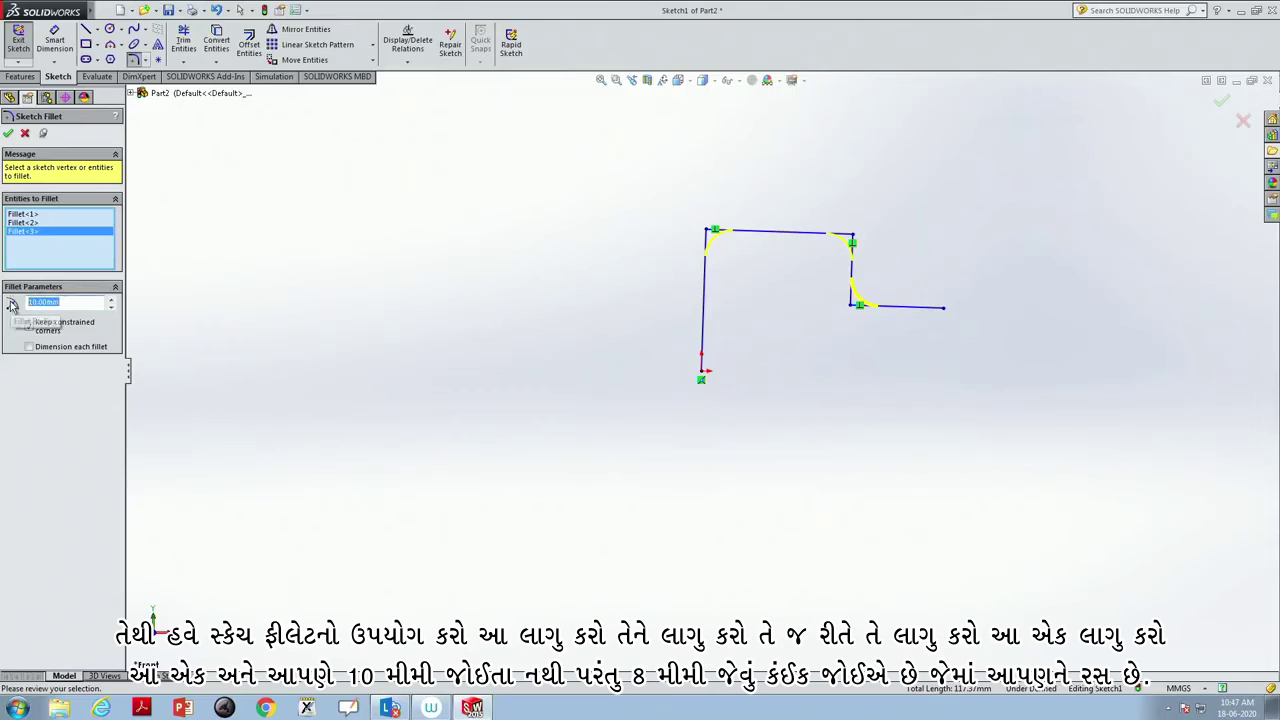
text(8)
key(Return)
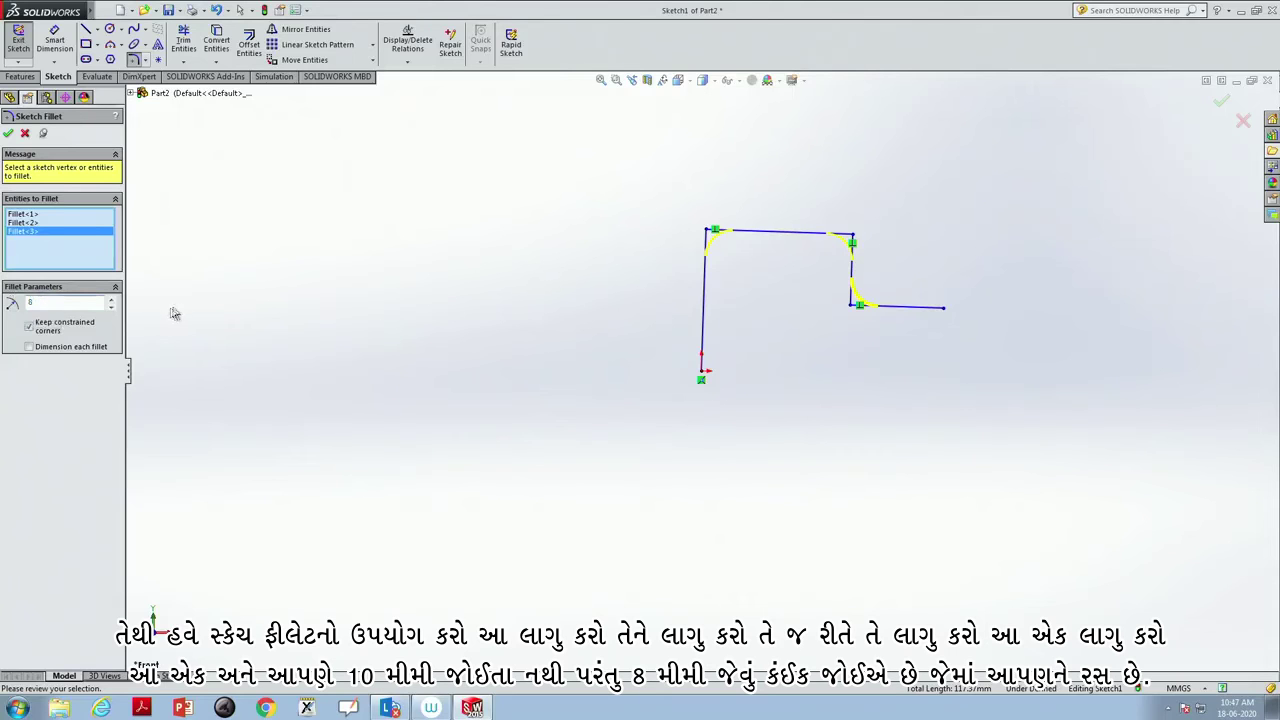
click(9, 134)
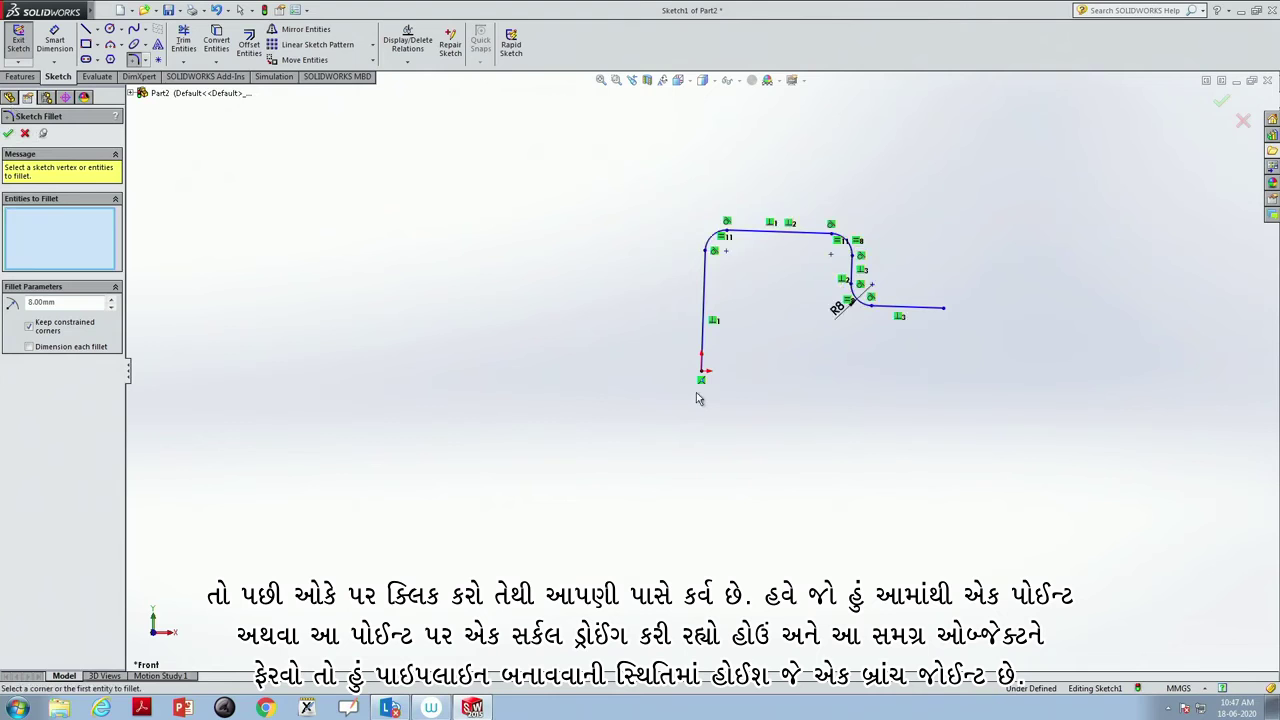
- Zoom to the filleted path and draw a radius 3 circle at its starting end
click(616, 80)
drag(603, 410, 1008, 182)
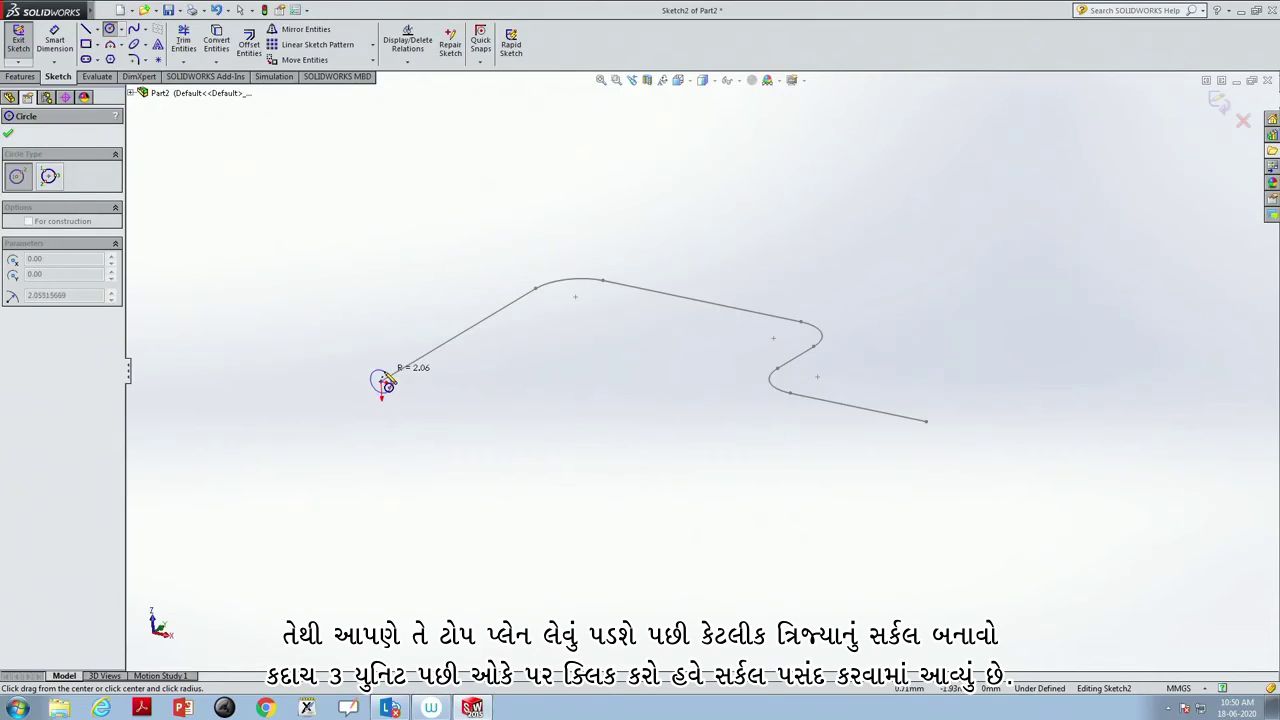
click(388, 380)
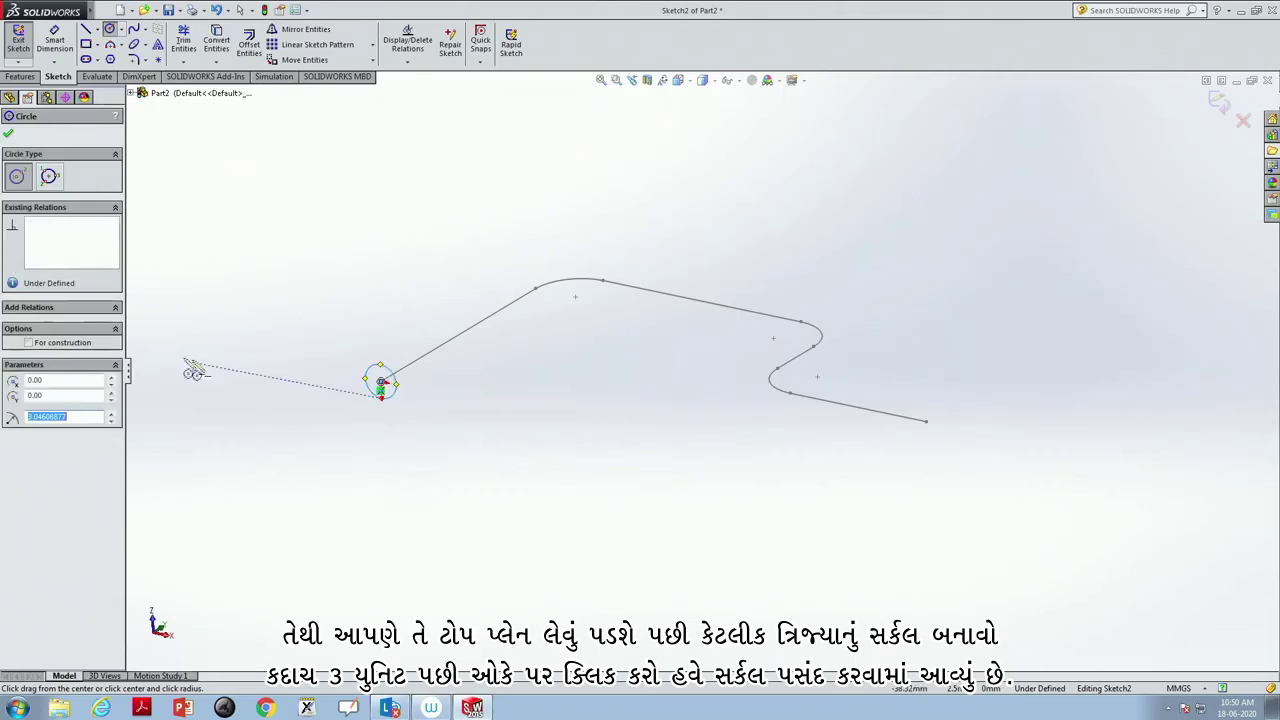
click(71, 416)
double_click(71, 416)
text(3)
click(10, 135)
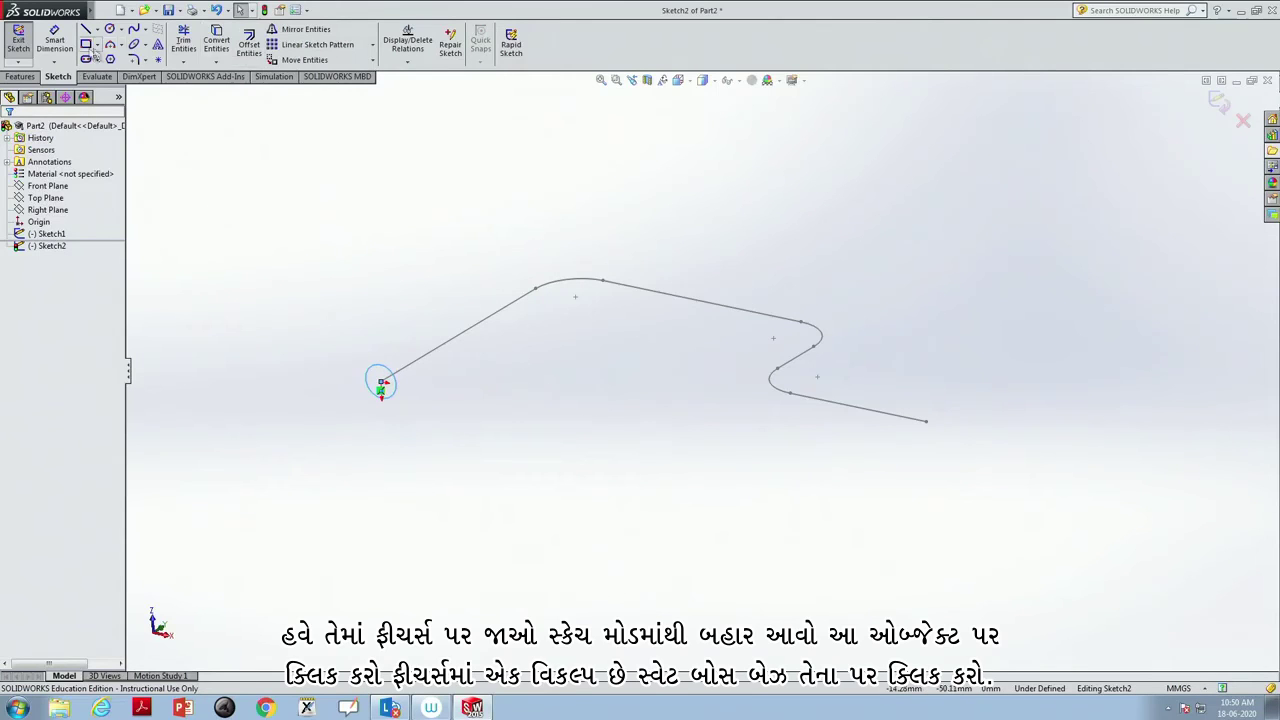
- Exit the sketch and set up a sweep with the Sketch2 circle as profile and Sketch1 as path
click(17, 78)
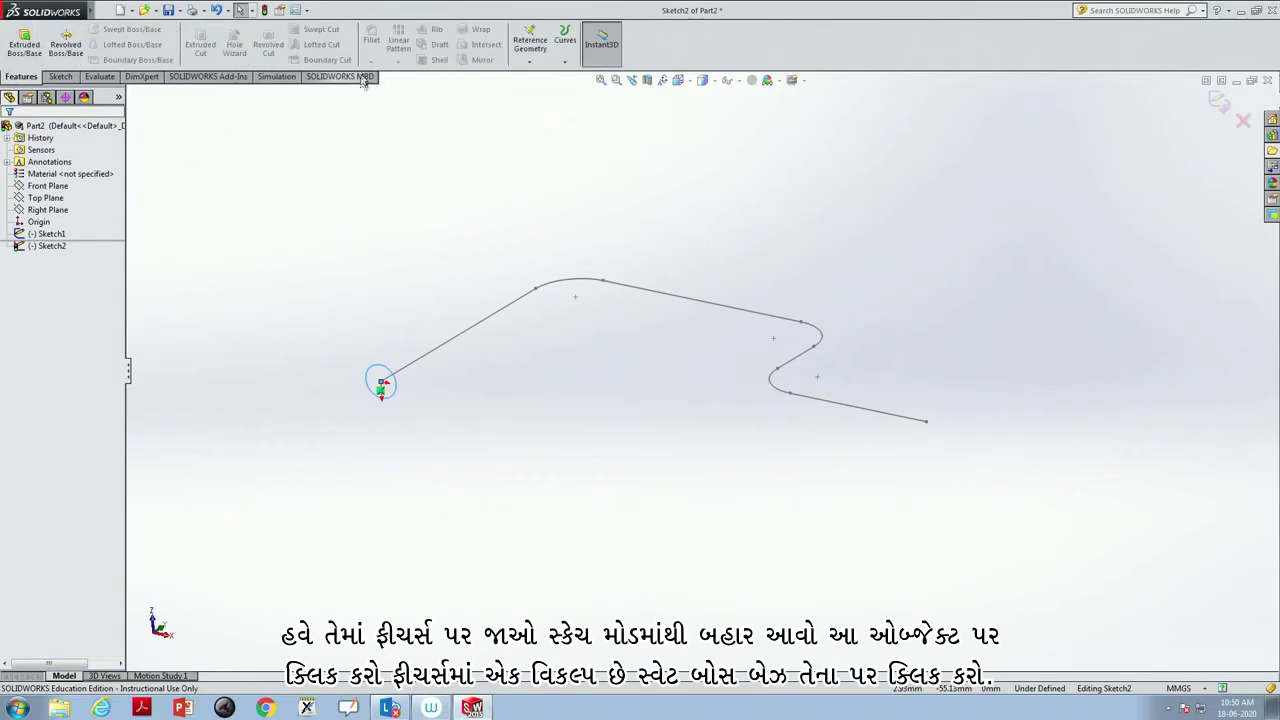
click(1218, 103)
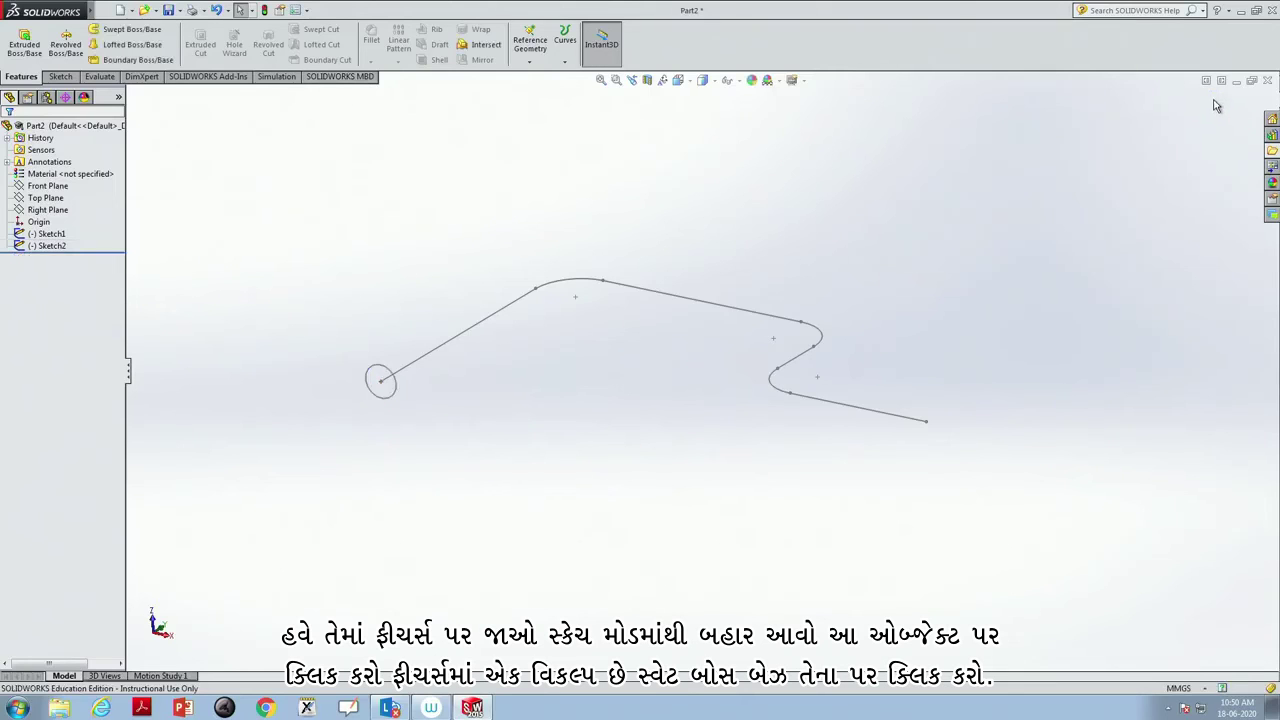
click(388, 373)
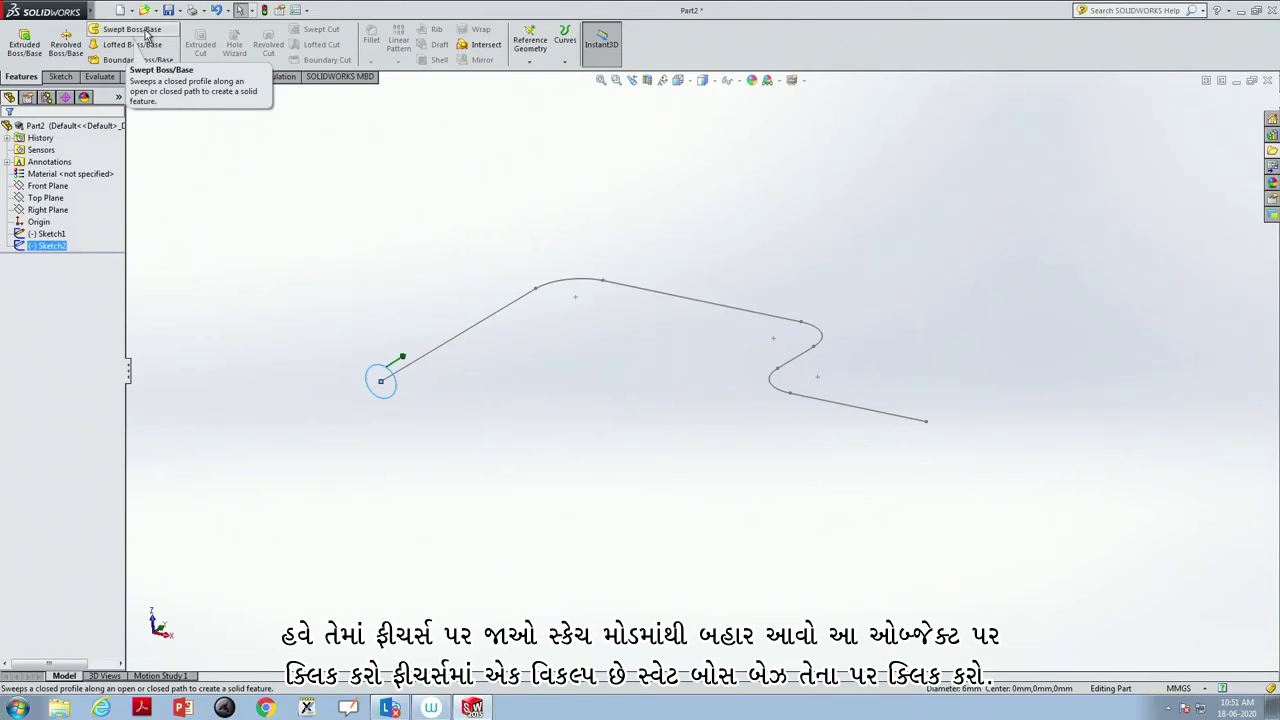
click(146, 35)
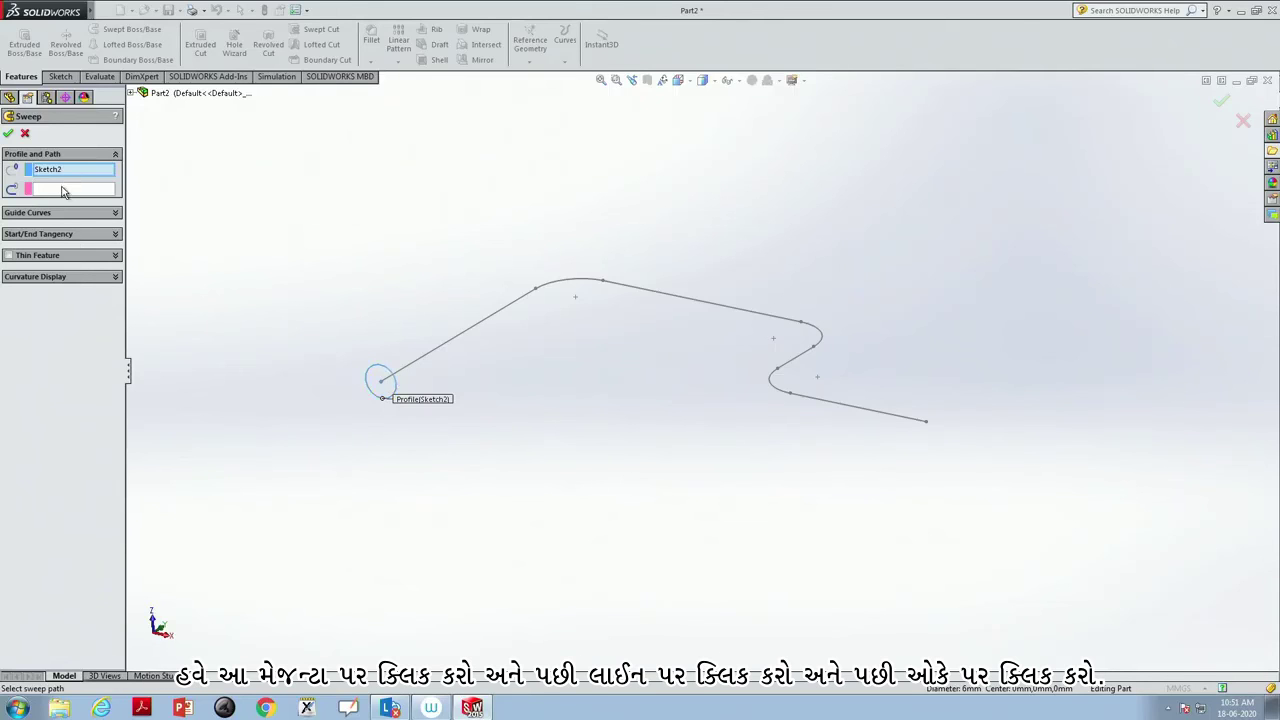
click(62, 191)
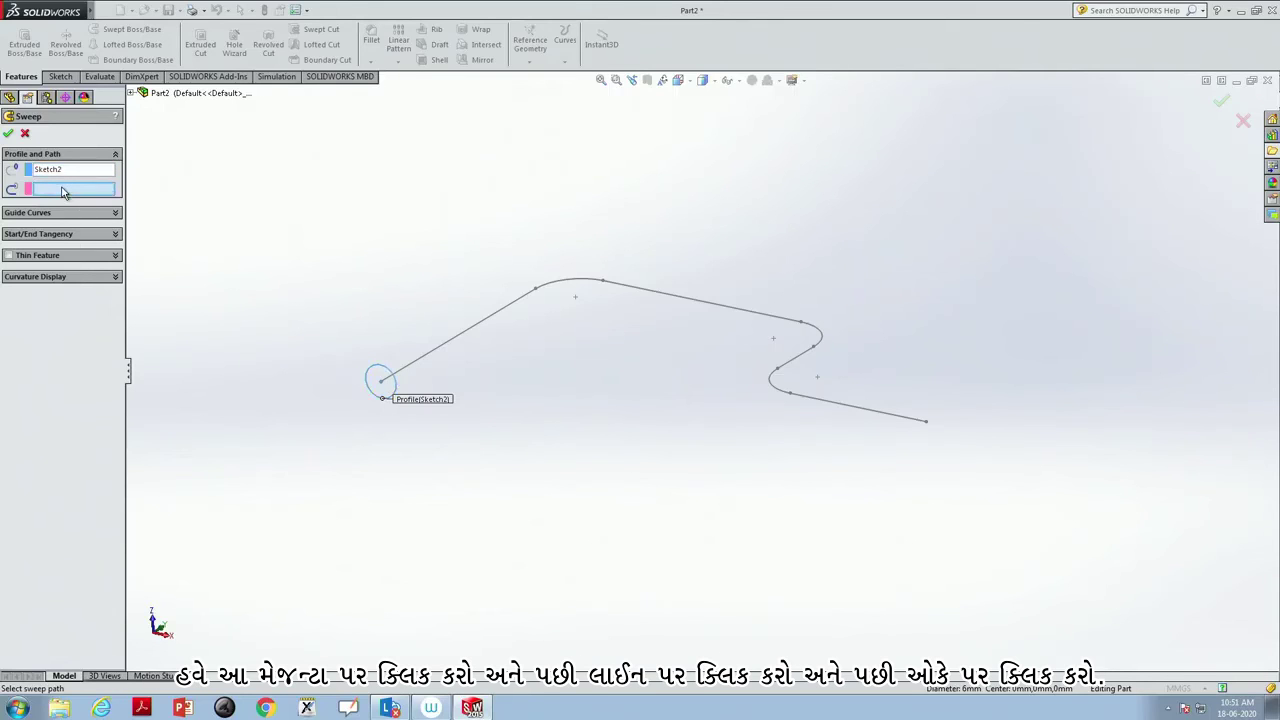
click(411, 368)
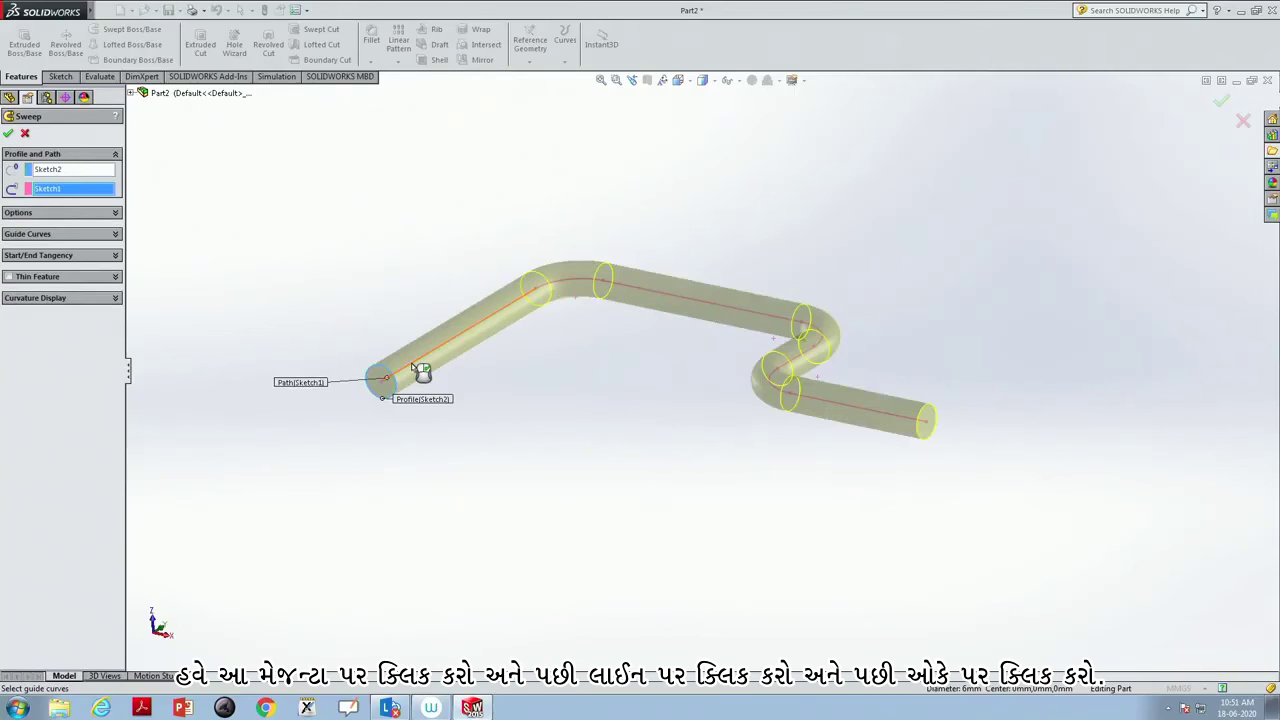
- Accept the sweep to create the solid pipe, inspect it, and cancel the close prompt
click(8, 134)
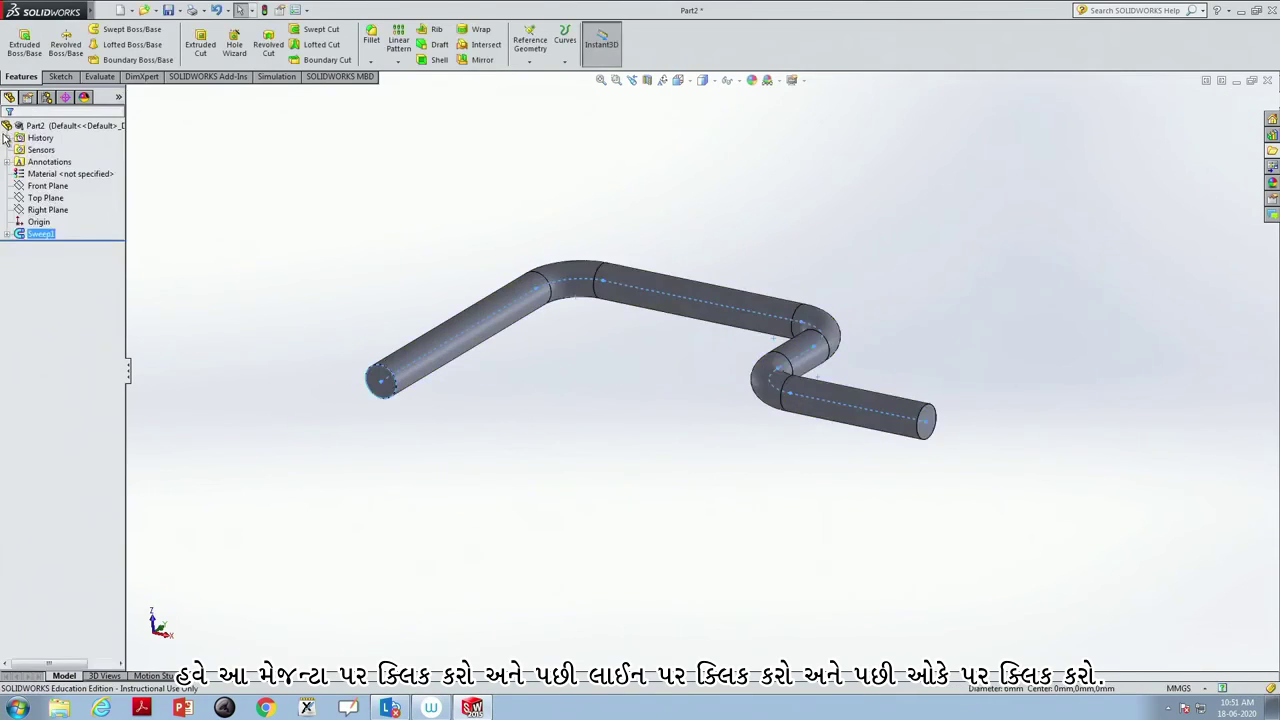
mouse_move(669, 525)
middle_down()
mouse_move(720, 423)
mouse_move(809, 423)
mouse_move(817, 508)
mouse_move(660, 548)
mouse_move(669, 606)
mouse_move(763, 594)
mouse_move(857, 517)
mouse_move(789, 511)
mouse_move(719, 612)
mouse_move(757, 508)
mouse_move(777, 515)
middle_up()
scroll(779, 521, down, 2)
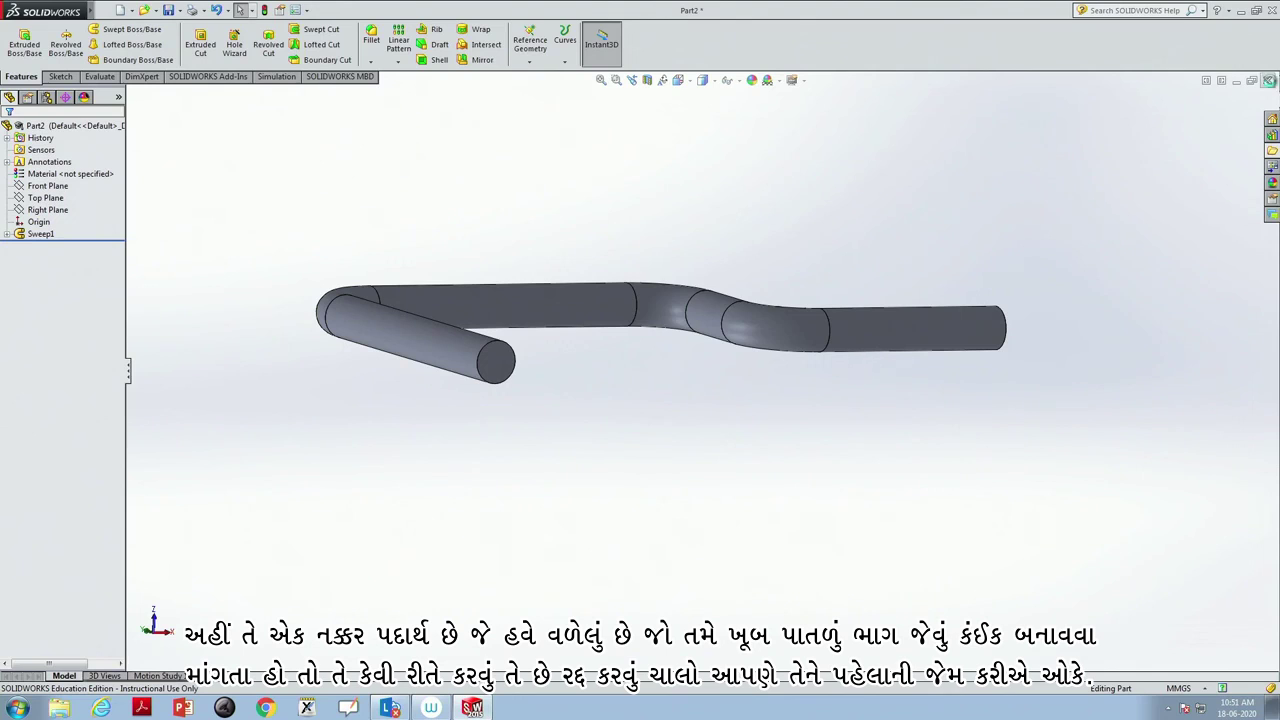
click(1268, 80)
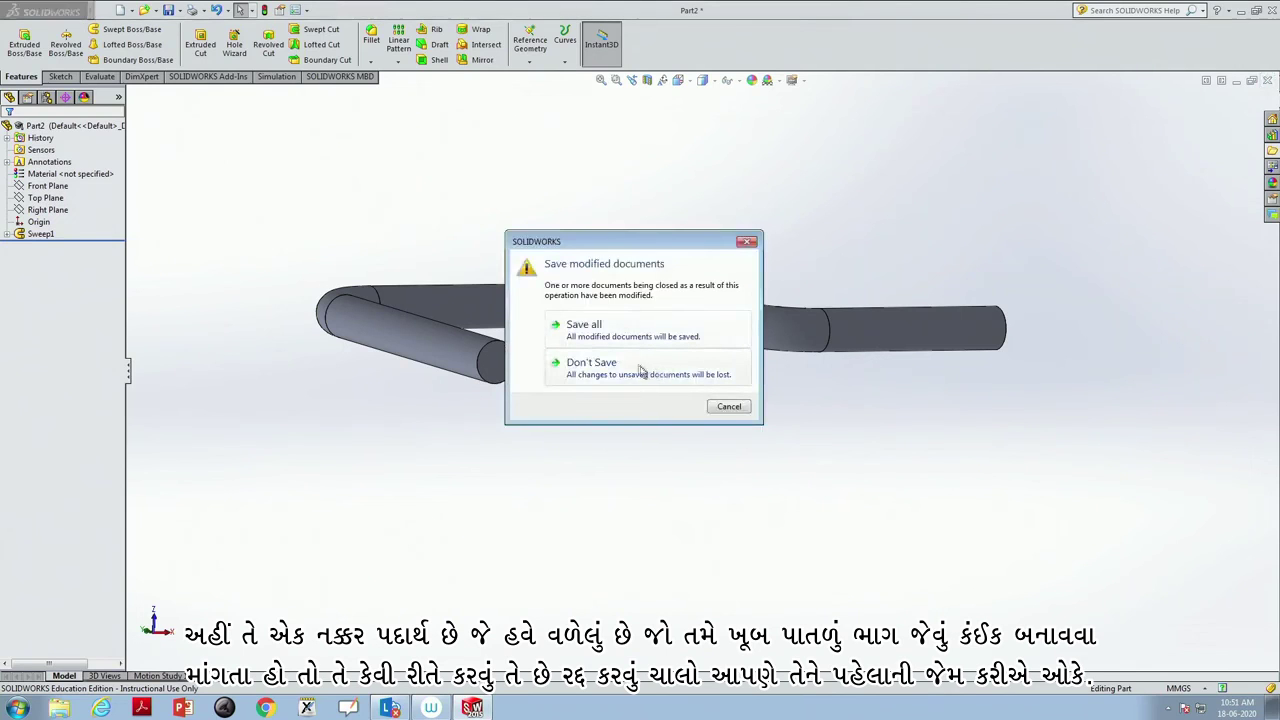
click(757, 243)
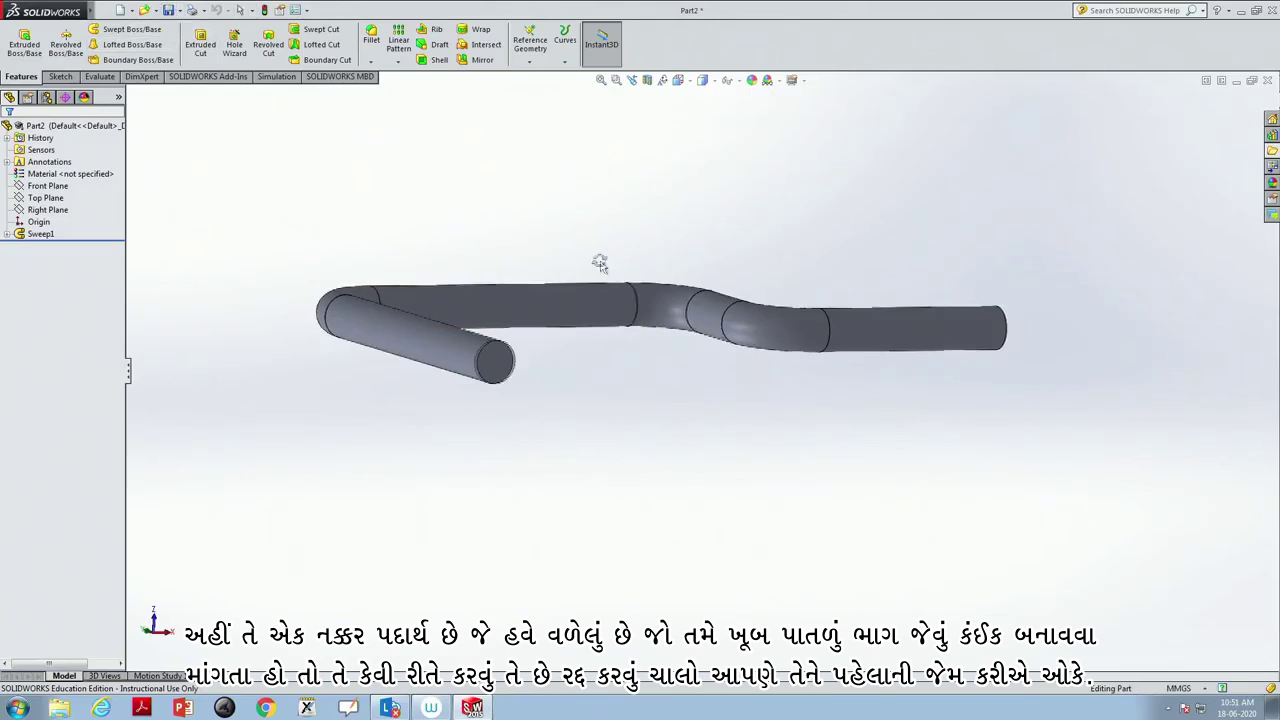
- Delete the Sweep1 feature from the FeatureManager tree
middle_drag(600, 263, 529, 291)
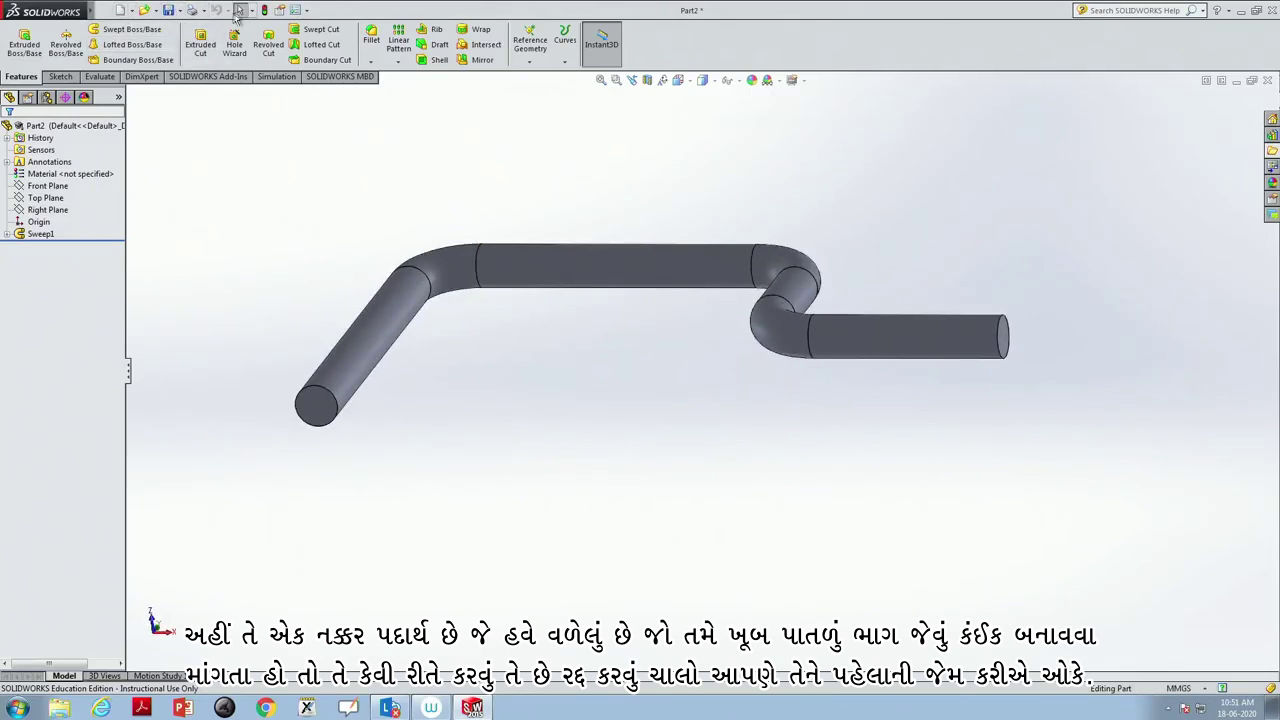
click(38, 234)
right_click(40, 235)
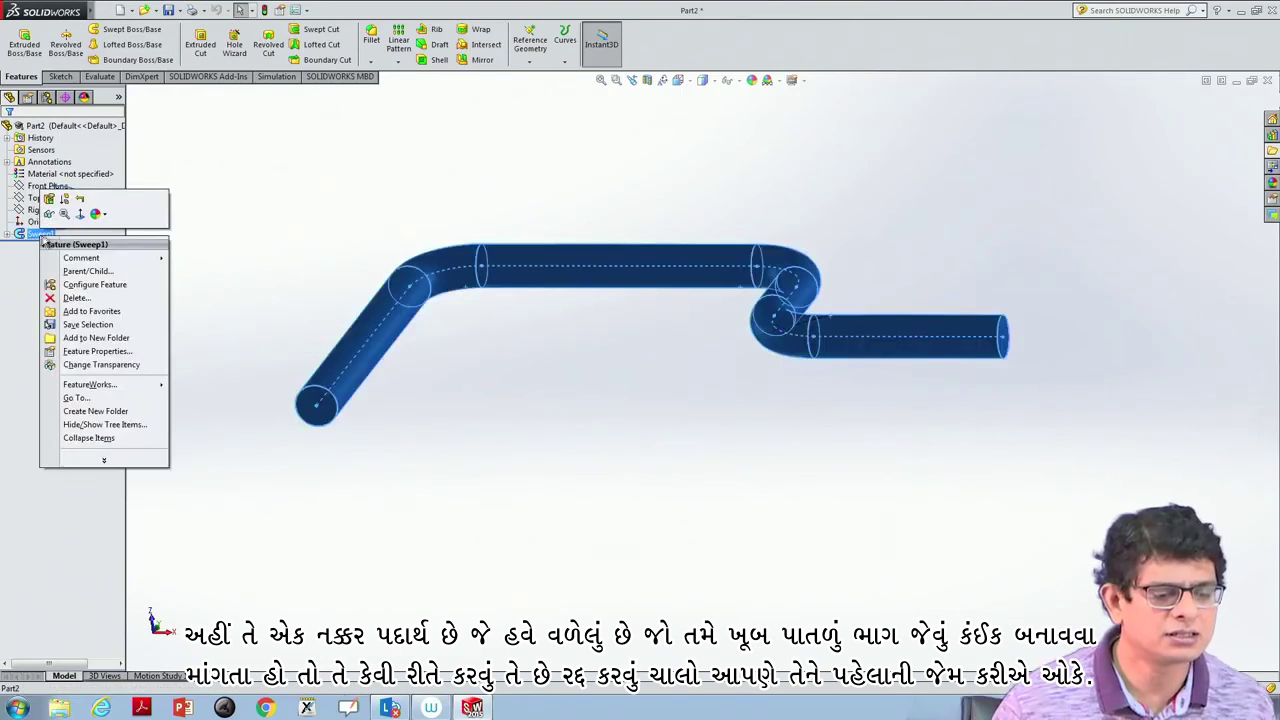
click(76, 297)
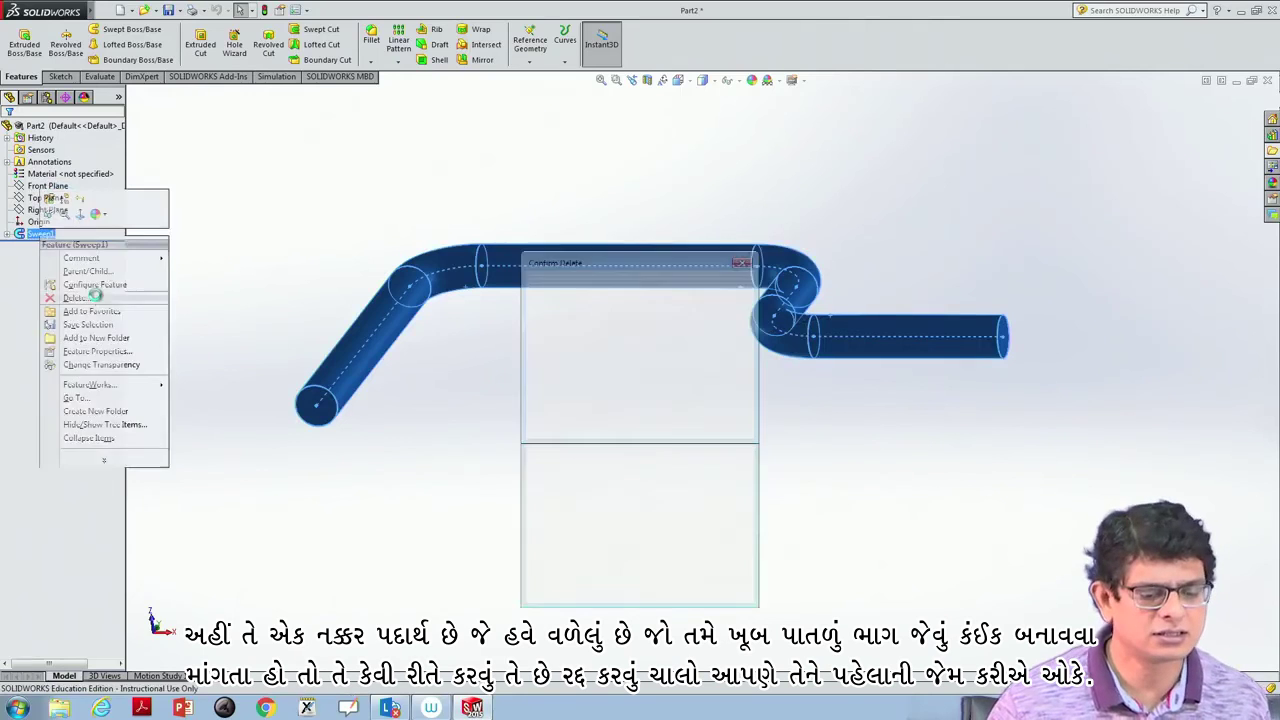
key(Return)
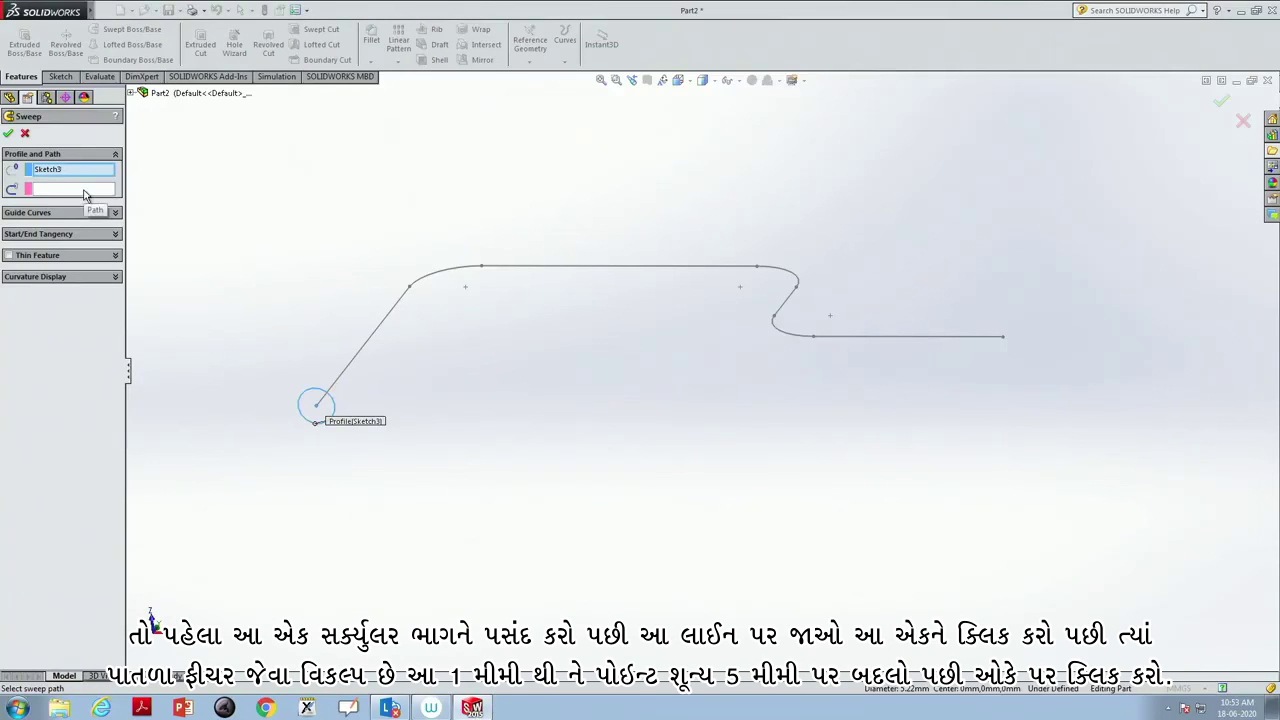
- Sweep the circle along Sketch1 as a thin feature with 0.05 wall thickness
click(84, 191)
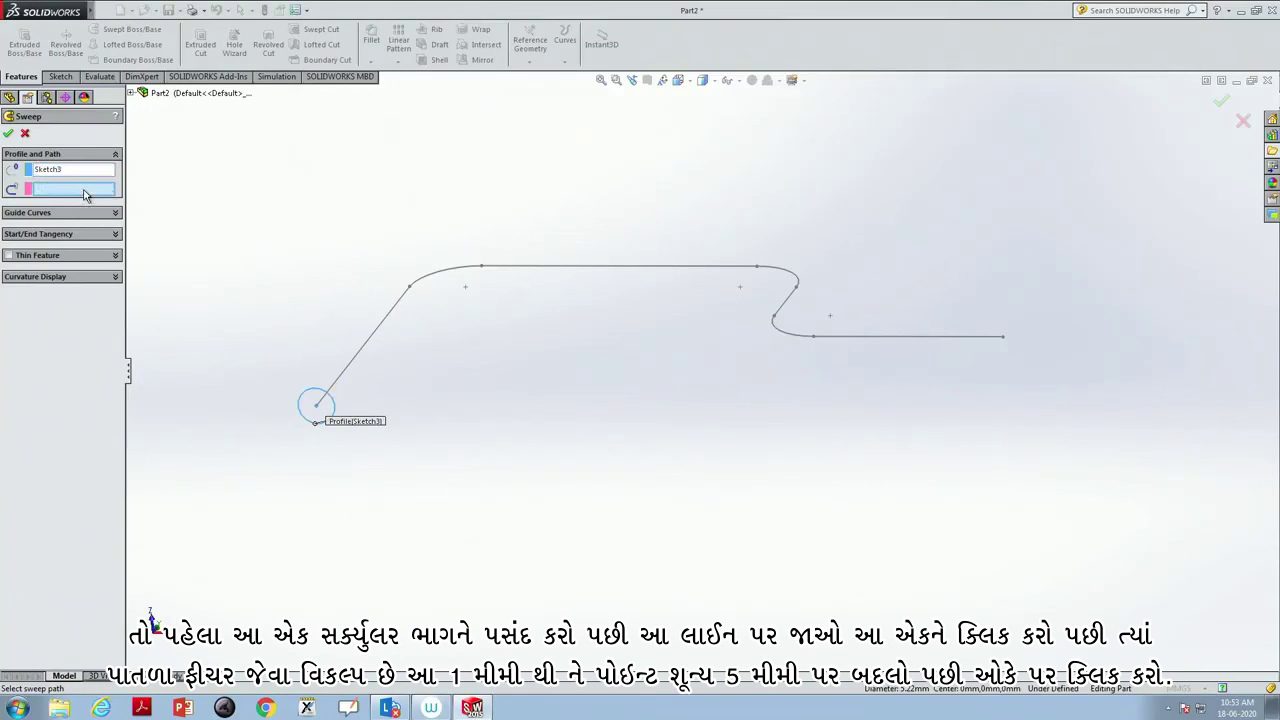
click(375, 336)
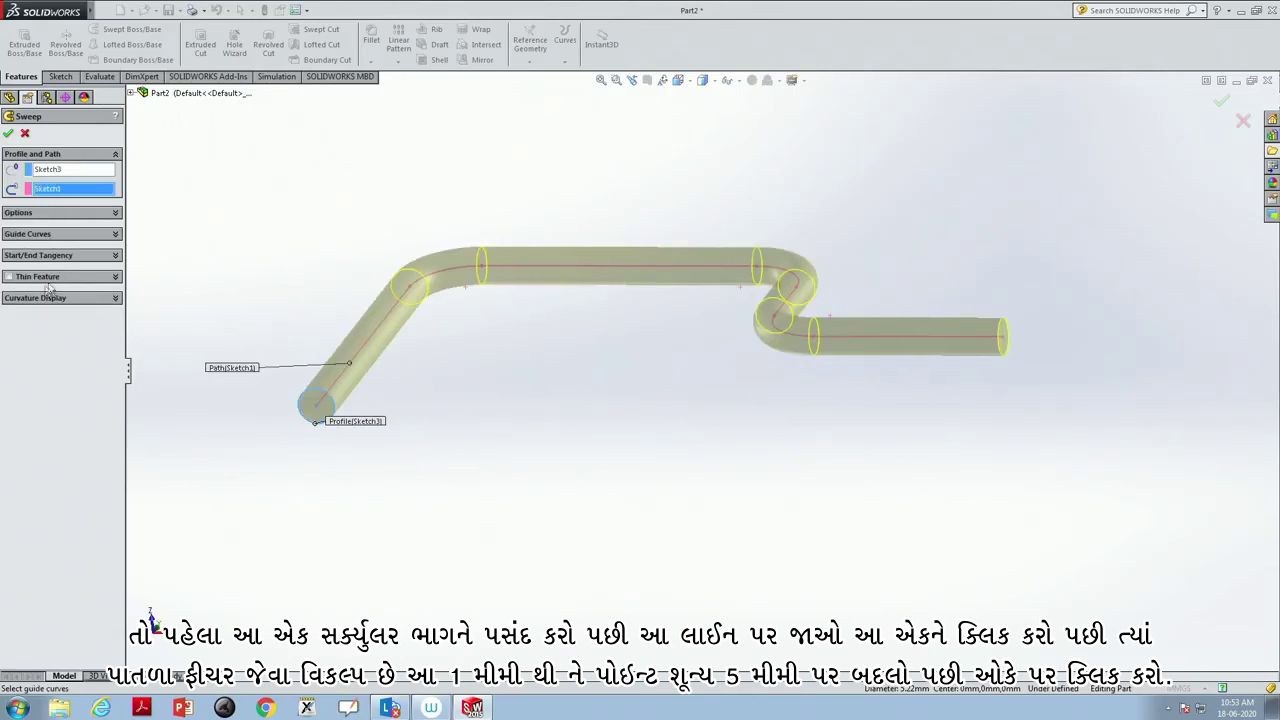
click(114, 279)
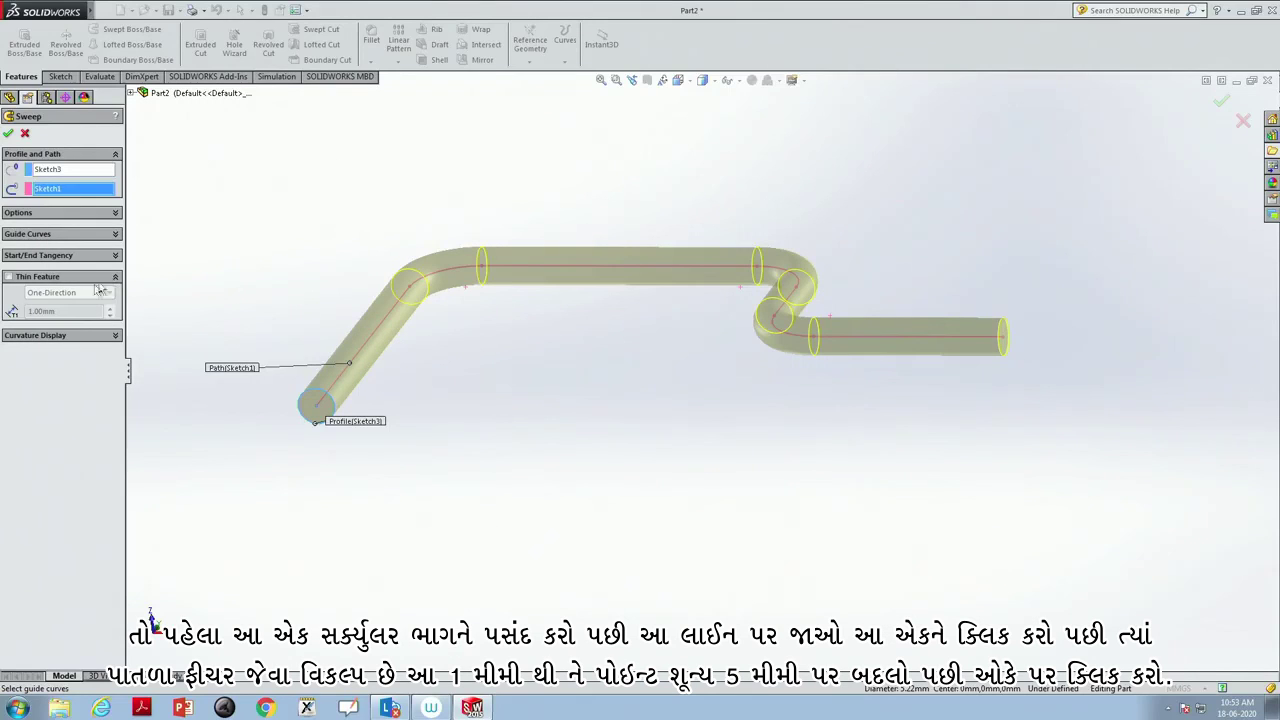
click(8, 277)
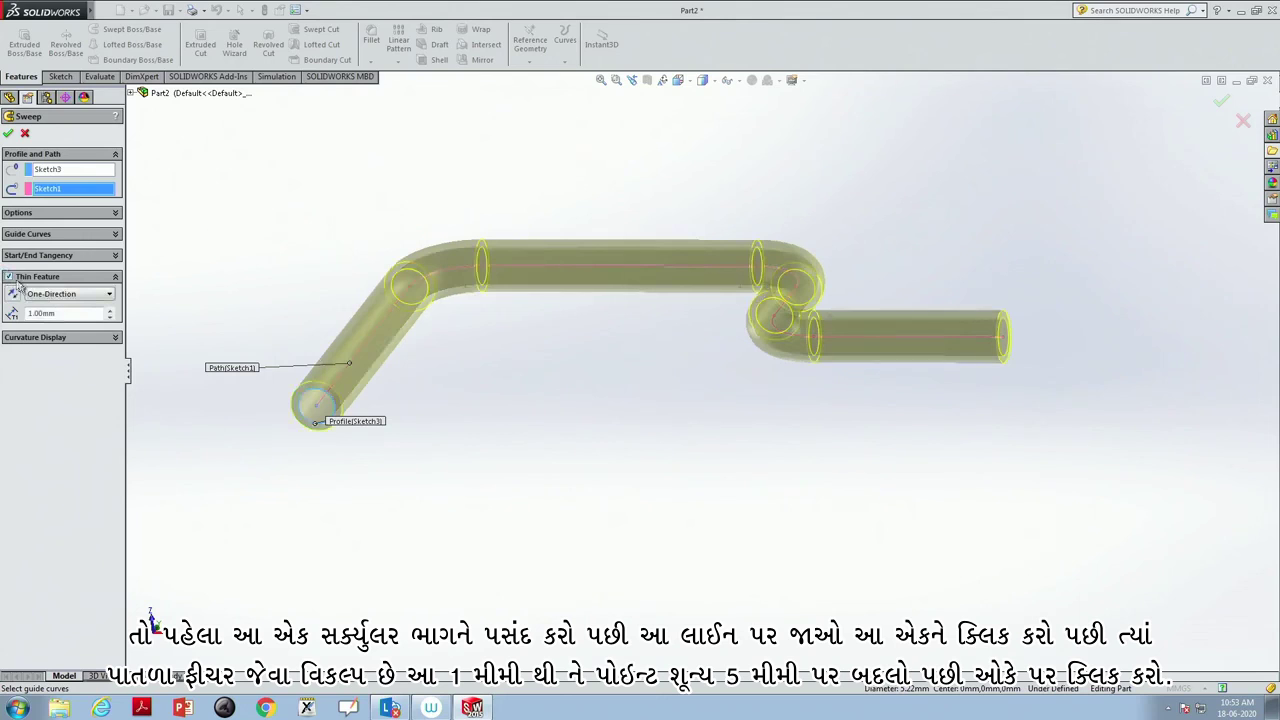
text(0.0)
text(5)
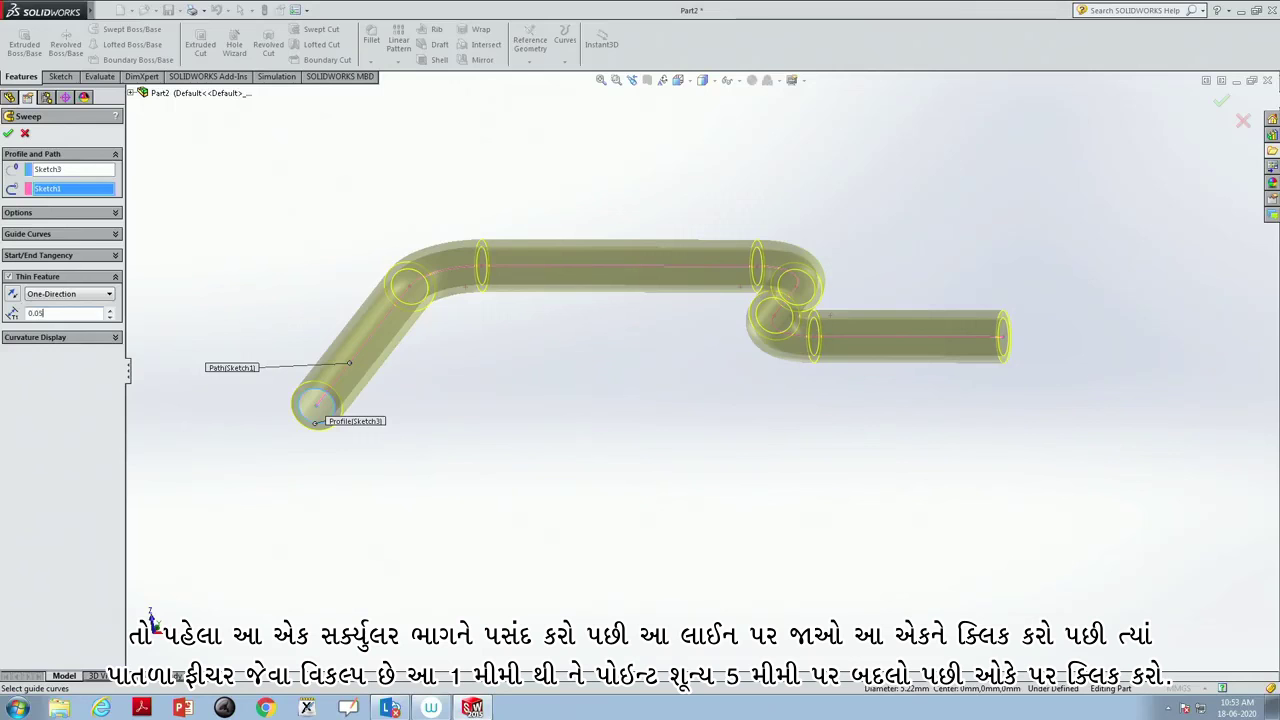
click(8, 133)
mouse_move(471, 478)
middle_down()
mouse_move(486, 400)
mouse_move(500, 449)
mouse_move(643, 400)
mouse_move(551, 526)
mouse_move(457, 520)
mouse_move(477, 436)
middle_up()
middle_drag(496, 455, 486, 463)
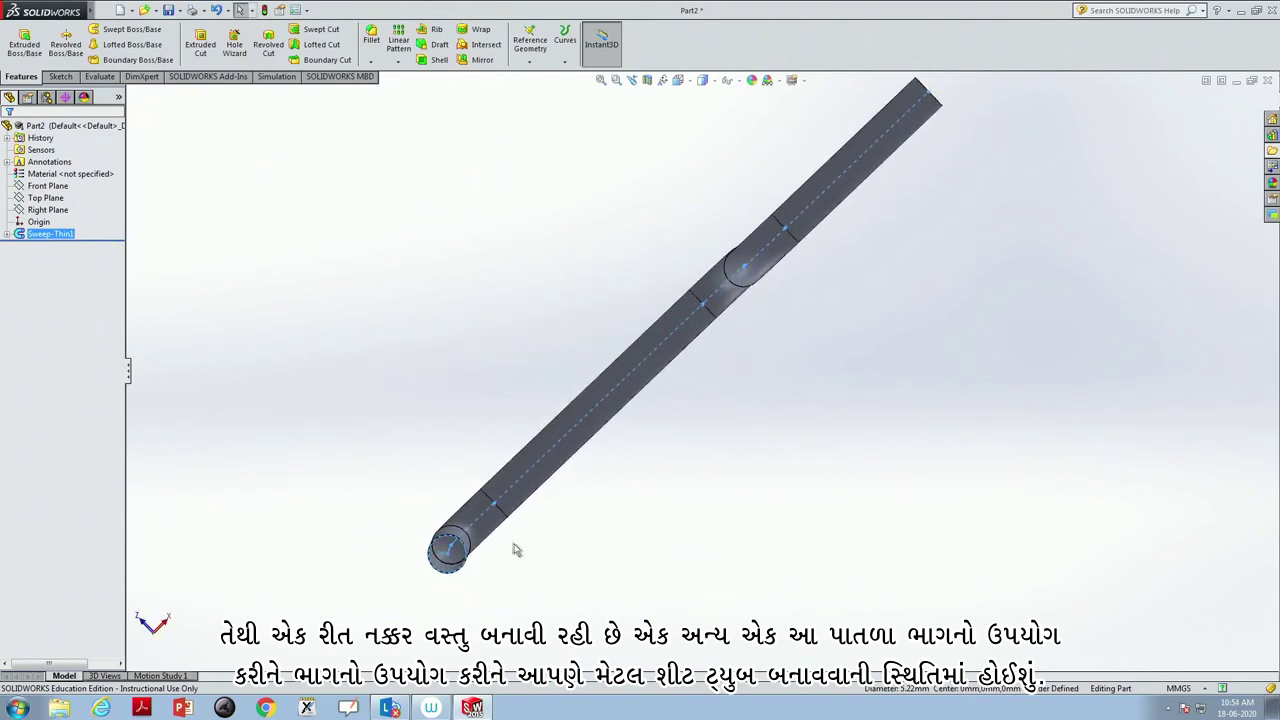
click(615, 80)
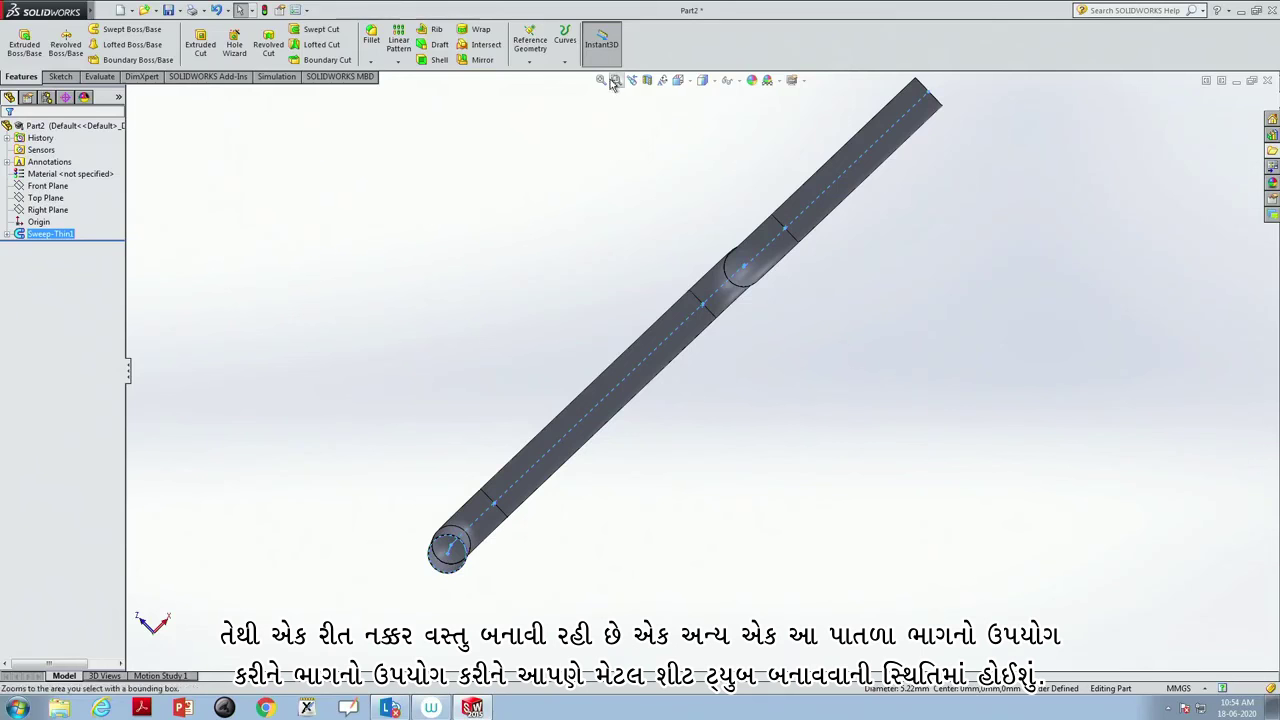
drag(400, 605, 485, 512)
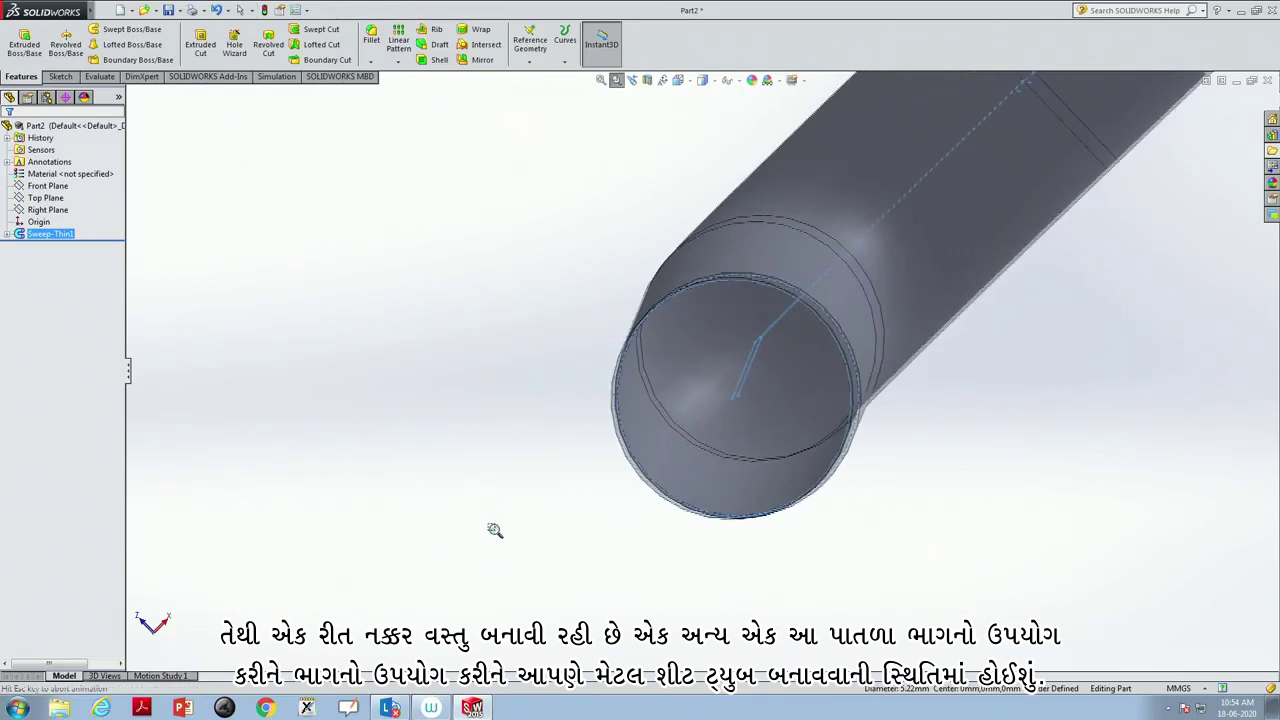
mouse_move(537, 491)
middle_down()
mouse_move(563, 480)
mouse_move(543, 448)
mouse_move(560, 449)
mouse_move(531, 466)
mouse_move(543, 480)
mouse_move(543, 457)
mouse_move(689, 471)
middle_up()
scroll(690, 471, up, 5)
mouse_move(954, 309)
middle_down()
mouse_move(954, 357)
mouse_move(882, 510)
middle_up()
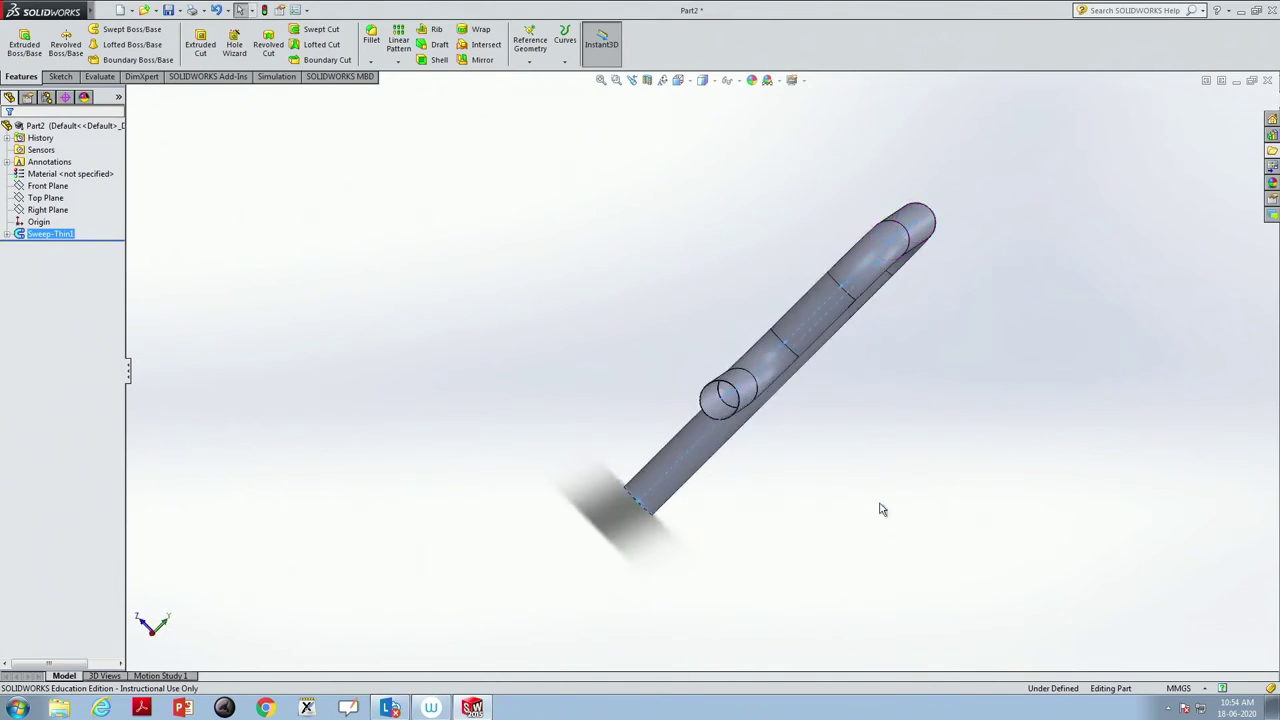